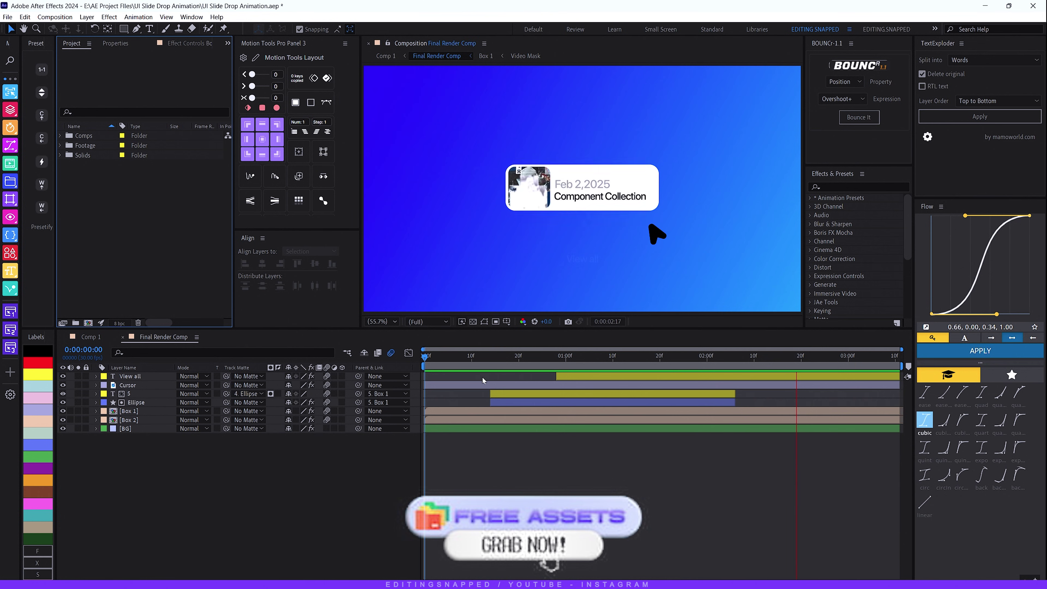
# - Create a composition named "Slide UI Animation" with the Social Media Landscape HD 1920x1080 30 fps preset, 20-second duration and black background
pyautogui.hotkey('ctrl', 'n')
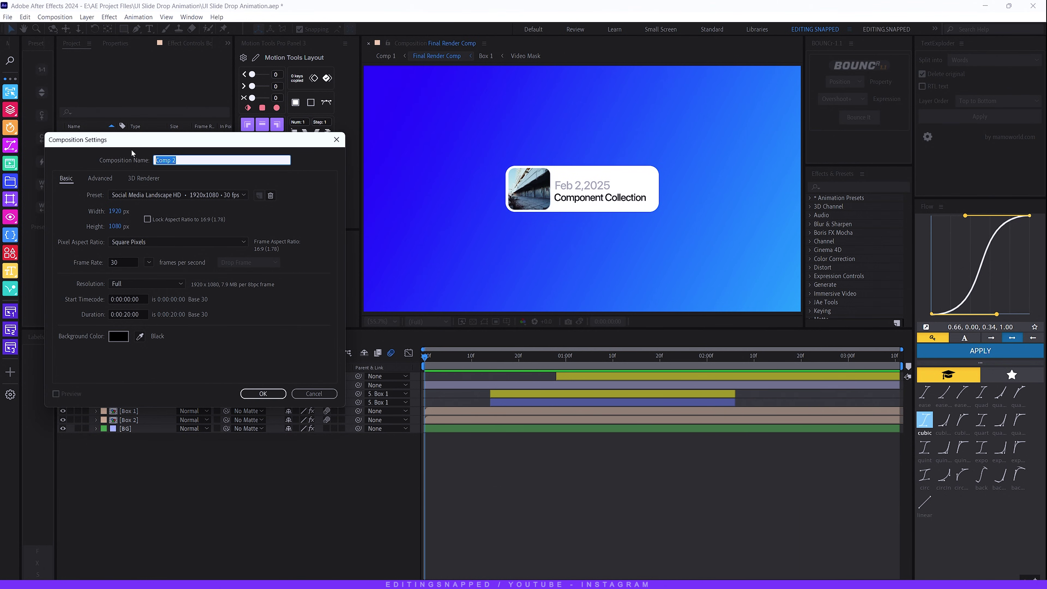
pyautogui.write('Slide UI Animation')
pyautogui.click(140, 193)
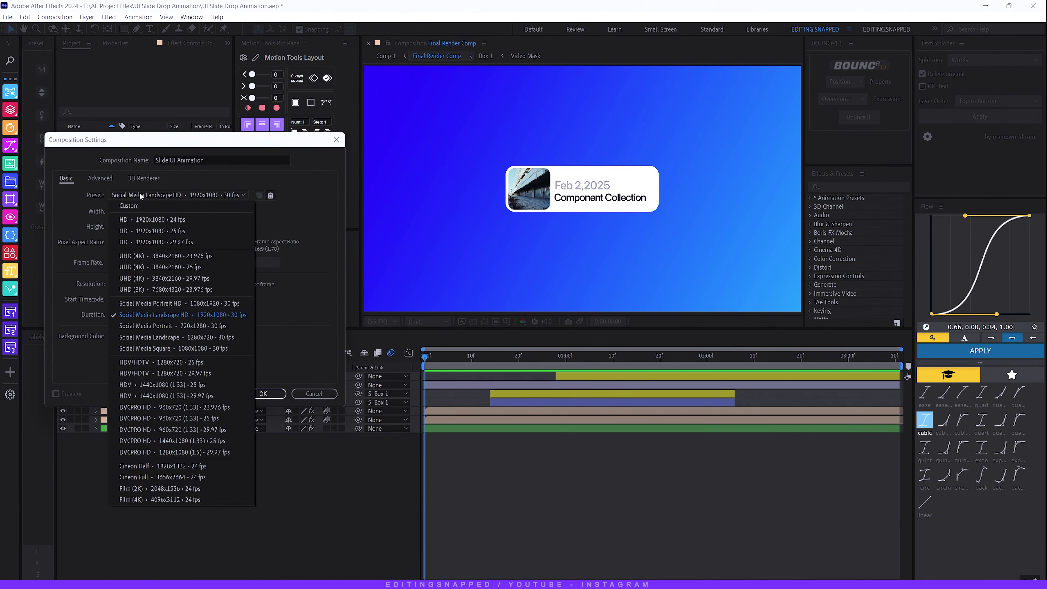
pyautogui.click(162, 313)
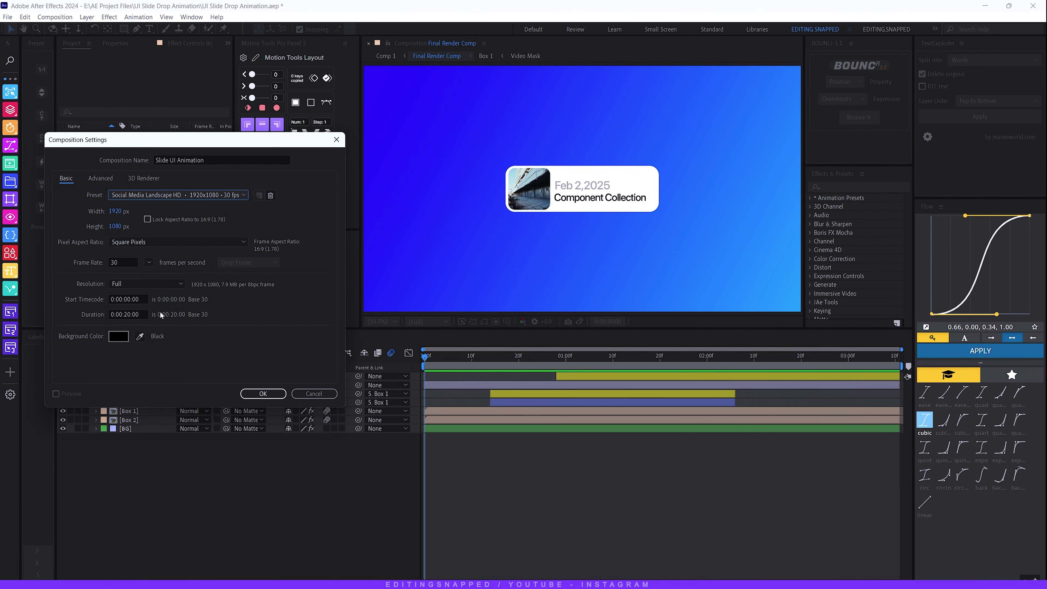
pyautogui.click(129, 264)
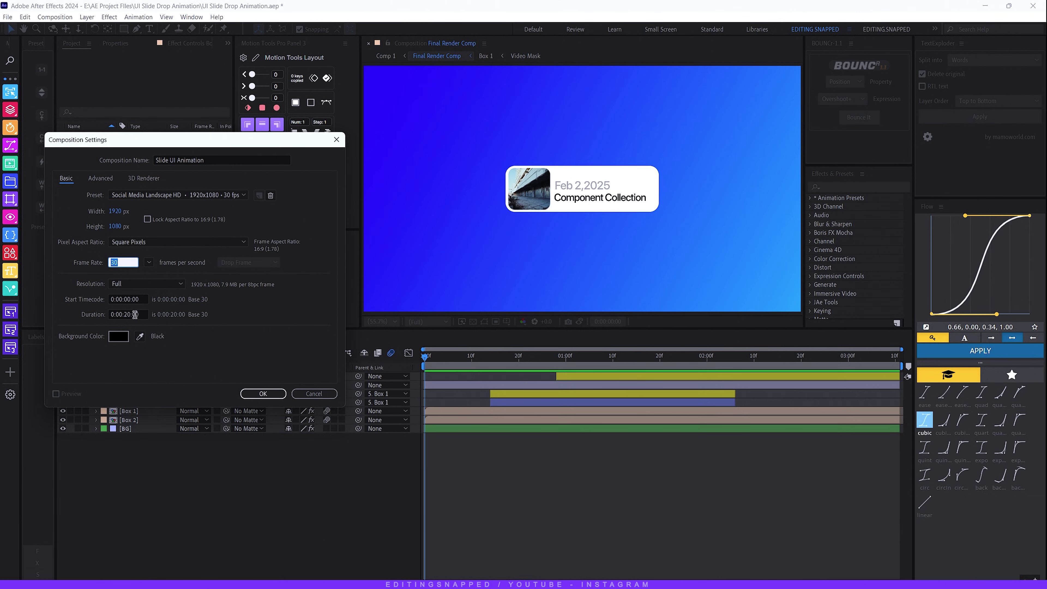
pyautogui.click(105, 314)
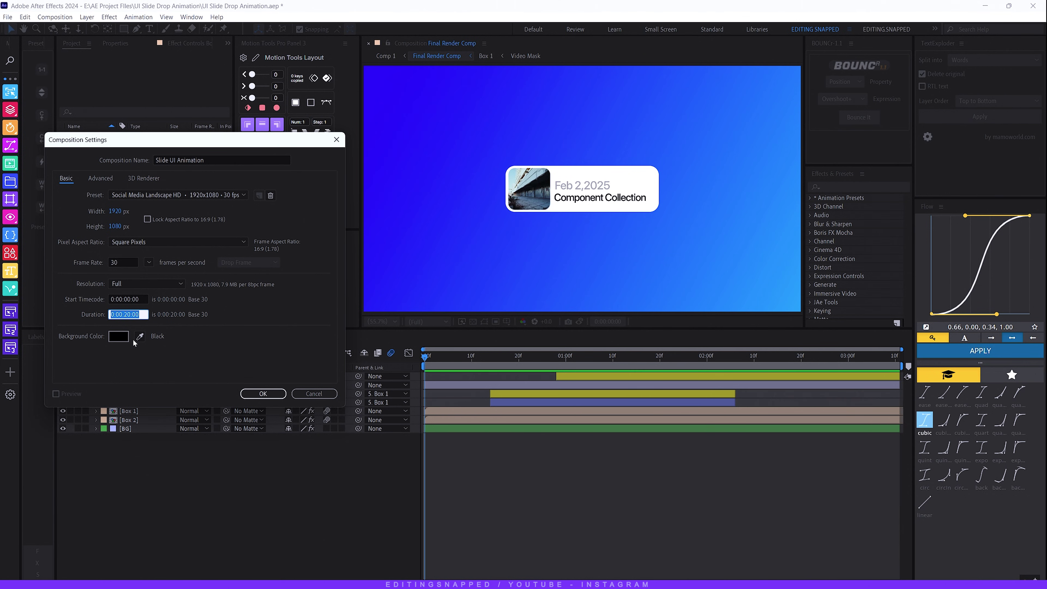
pyautogui.click(119, 338)
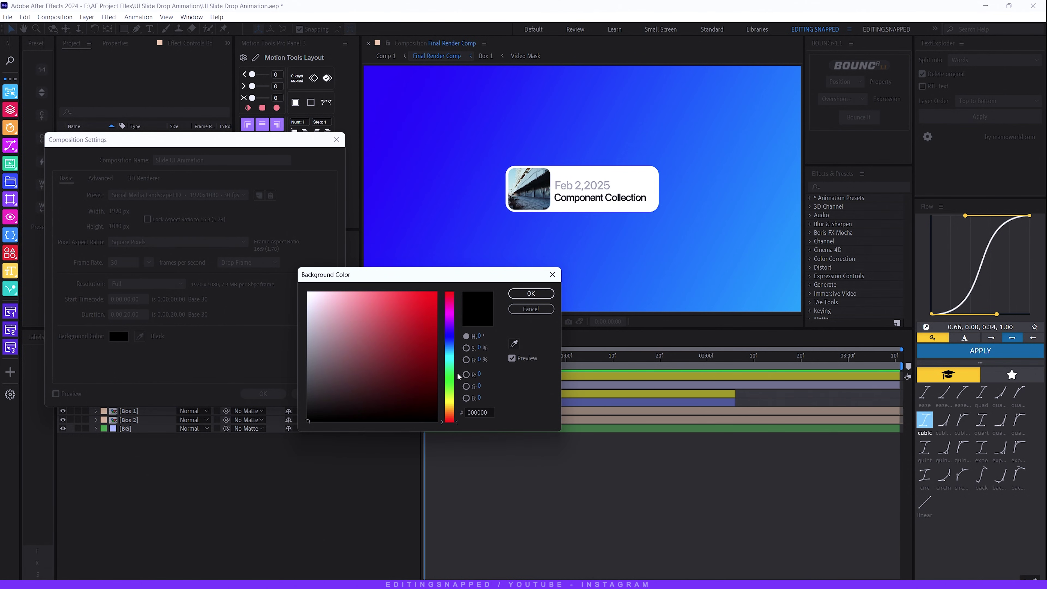
pyautogui.click(520, 293)
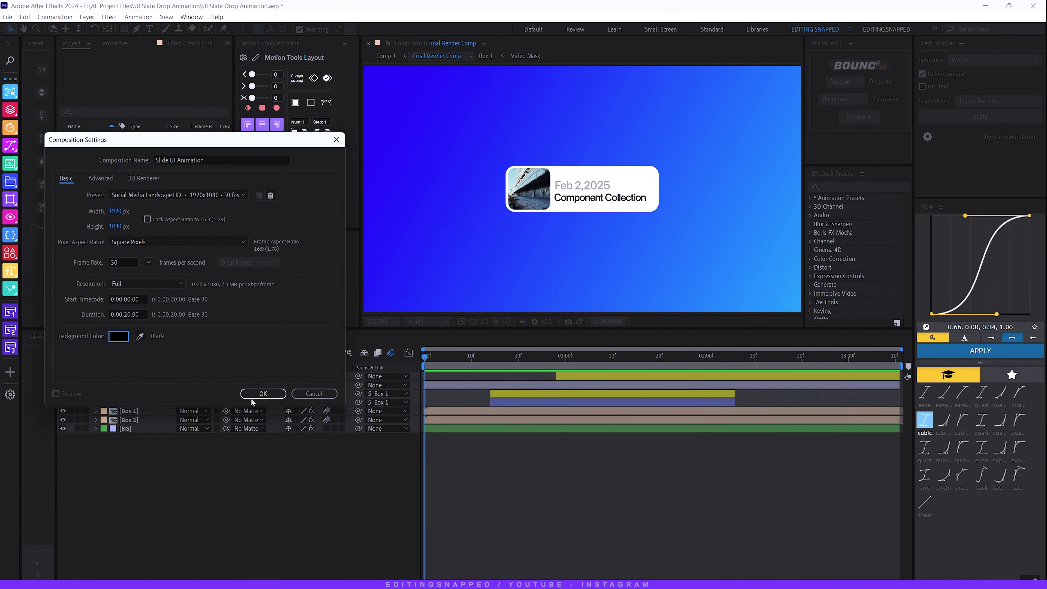
pyautogui.click(258, 394)
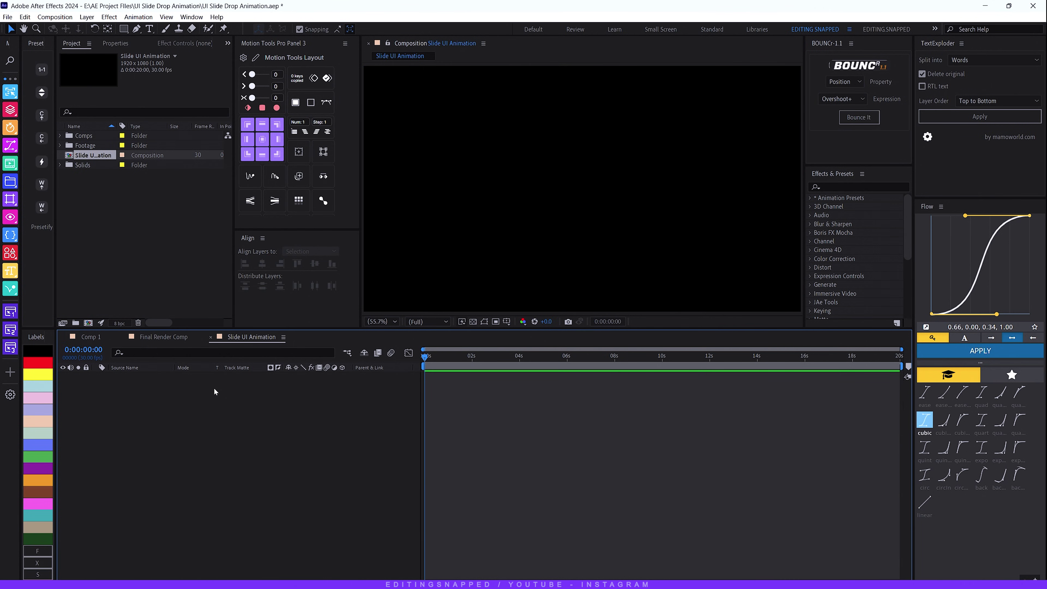
# - Add a blue 1920 x 1080 px solid layer named "BG" to the composition
pyautogui.click(87, 17)
pyautogui.moveTo(225, 30)
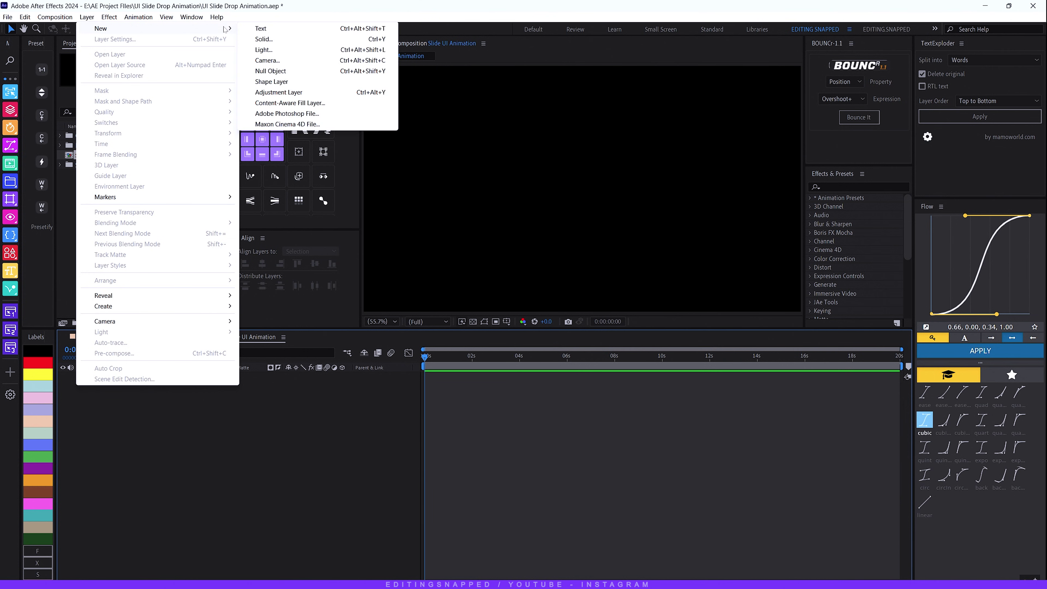
pyautogui.click(264, 39)
pyautogui.write('BG')
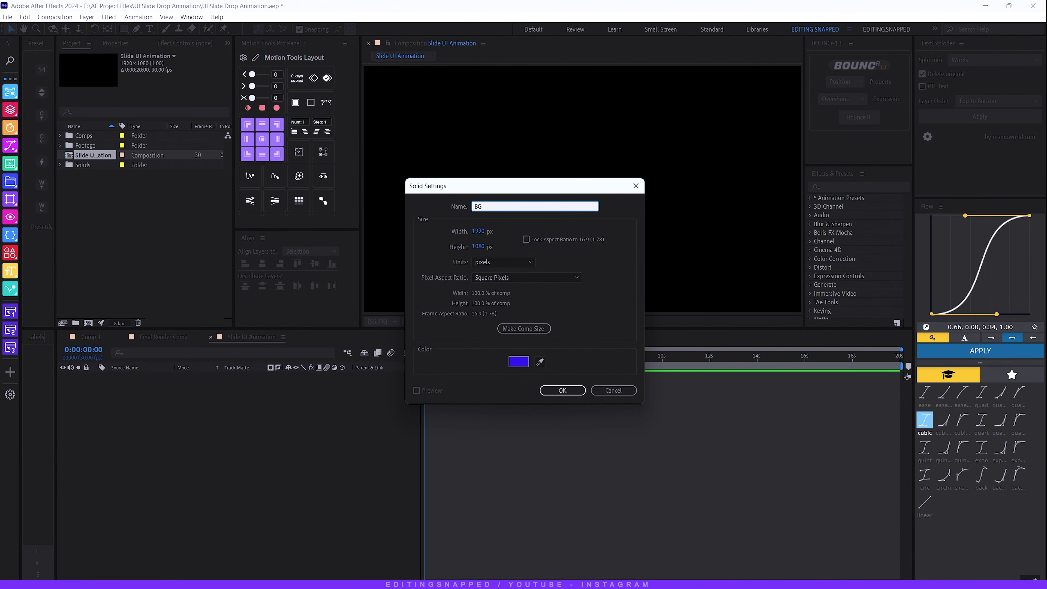
pyautogui.click(518, 361)
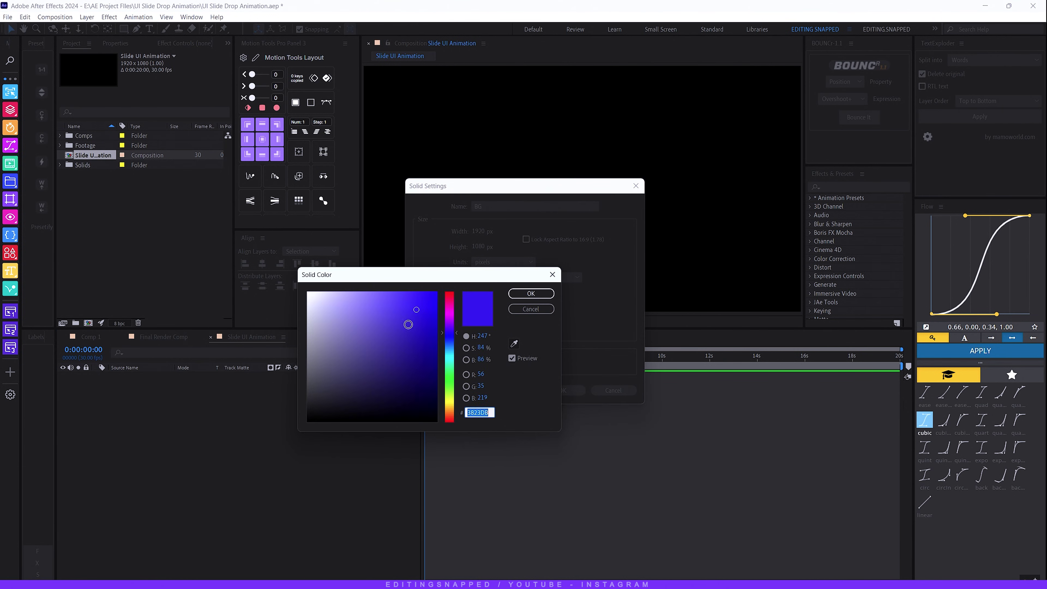
pyautogui.click(531, 293)
pyautogui.click(566, 390)
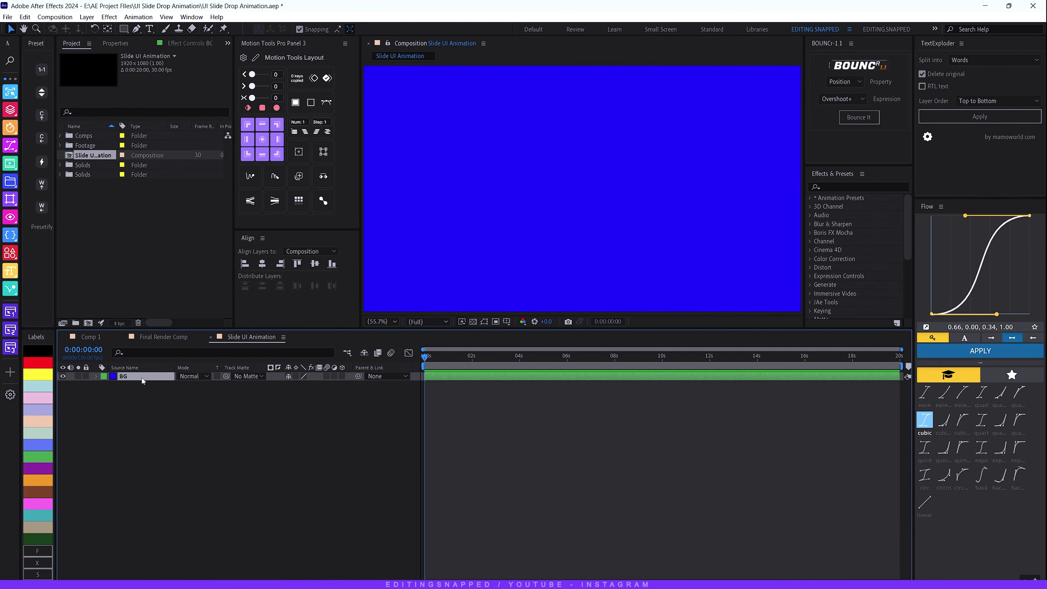
# - Find the Gradient Ramp effect by searching for "gradien" and apply it to the BG layer
pyautogui.hotkey('ctrl', 'space')
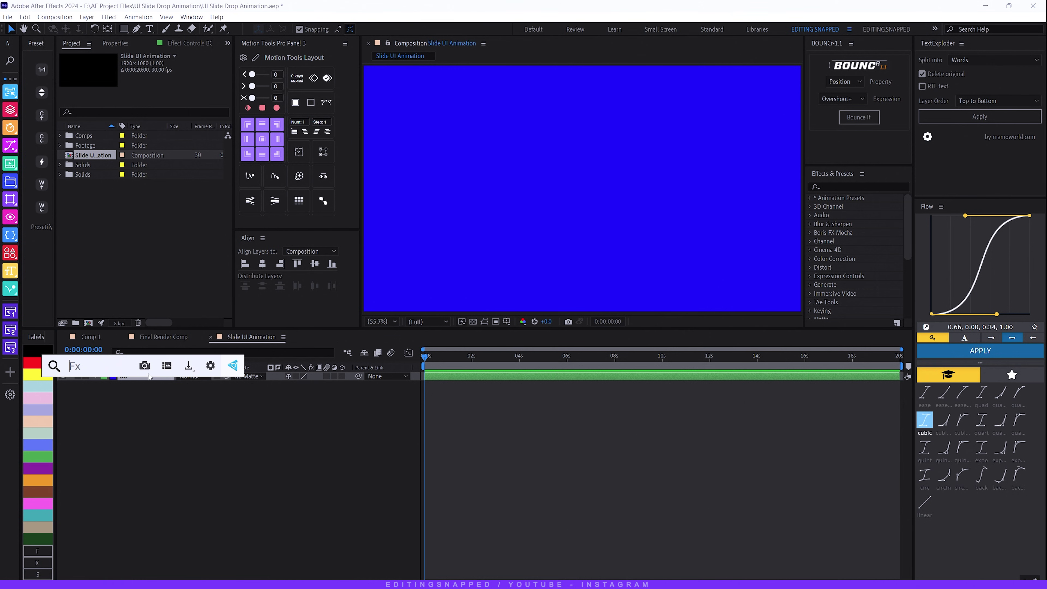
pyautogui.write('gradie')
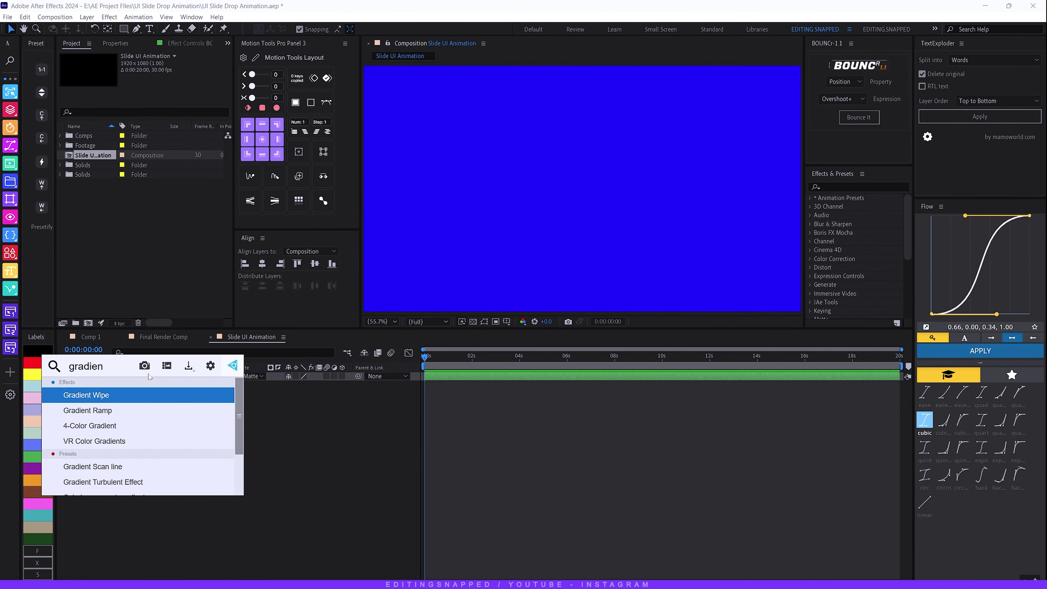
pyautogui.write('n')
pyautogui.click(91, 411)
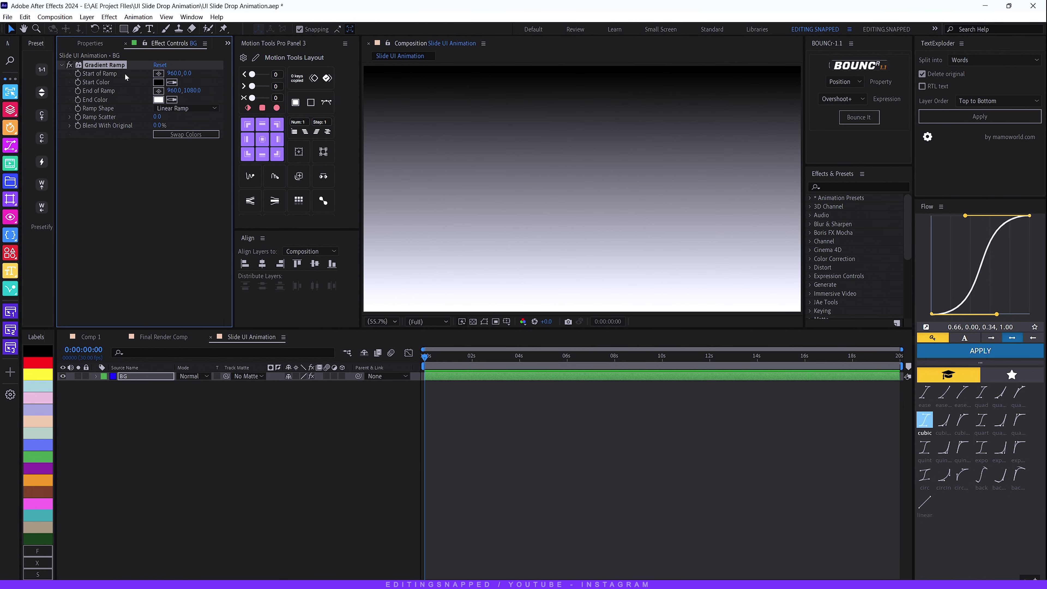
# - Set the Gradient Ramp's start color to a vivid blue, about 1403FF
pyautogui.click(158, 82)
pyautogui.click(435, 292)
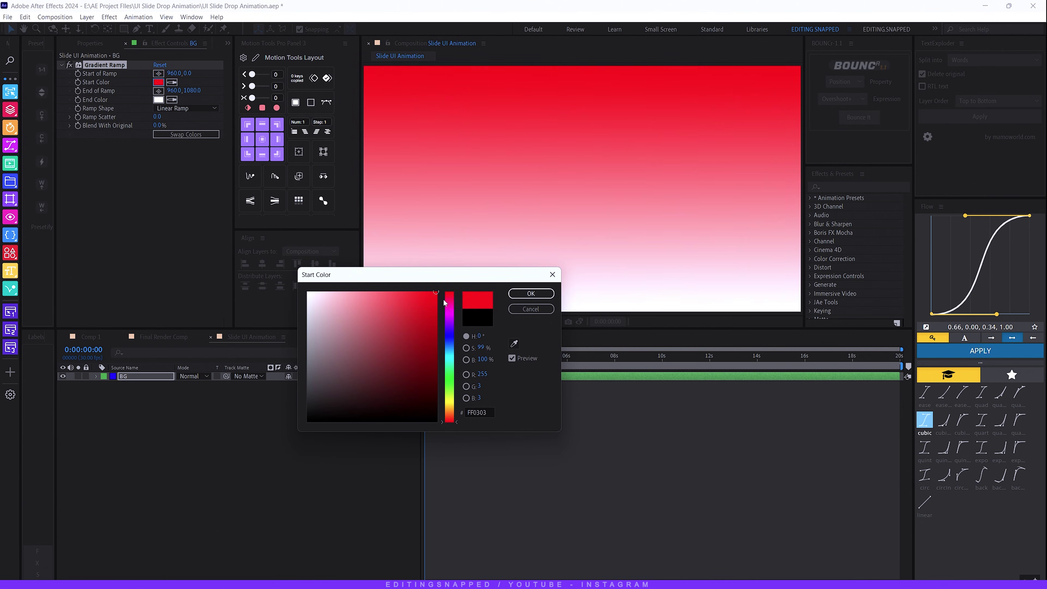
pyautogui.click(451, 336)
pyautogui.moveTo(451, 336); pyautogui.dragTo(452, 333)
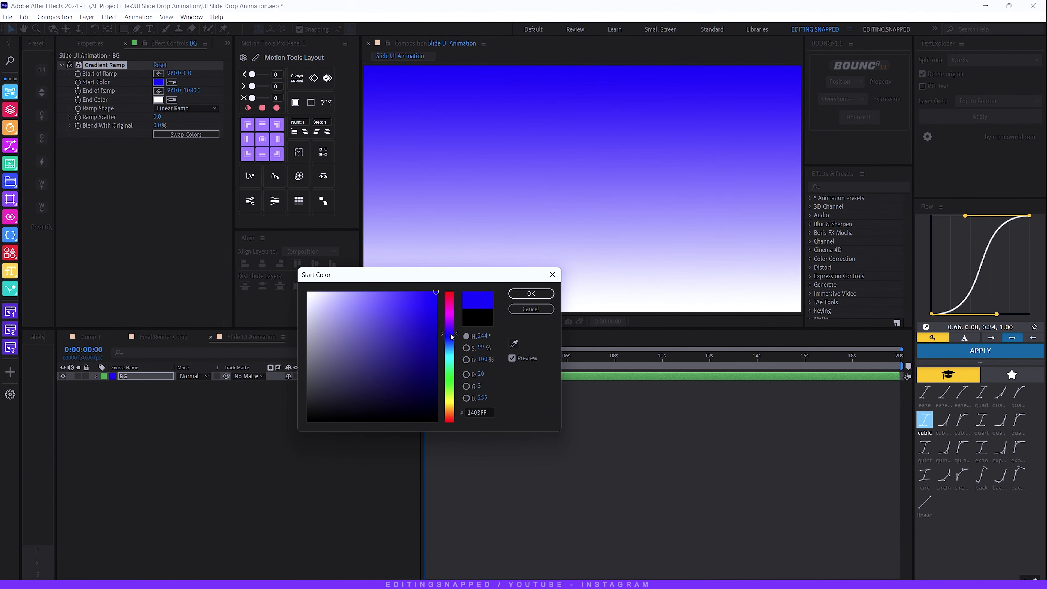
pyautogui.click(531, 293)
# - Set the Gradient Ramp's end color to a bright cyan
pyautogui.click(158, 99)
pyautogui.click(437, 321)
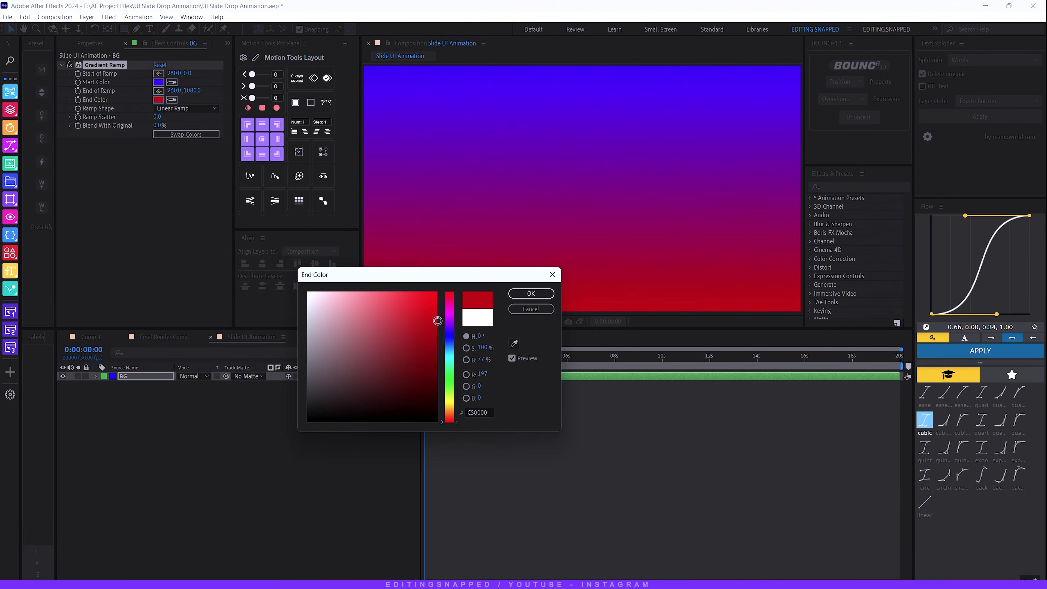
pyautogui.moveTo(450, 334); pyautogui.dragTo(450, 356)
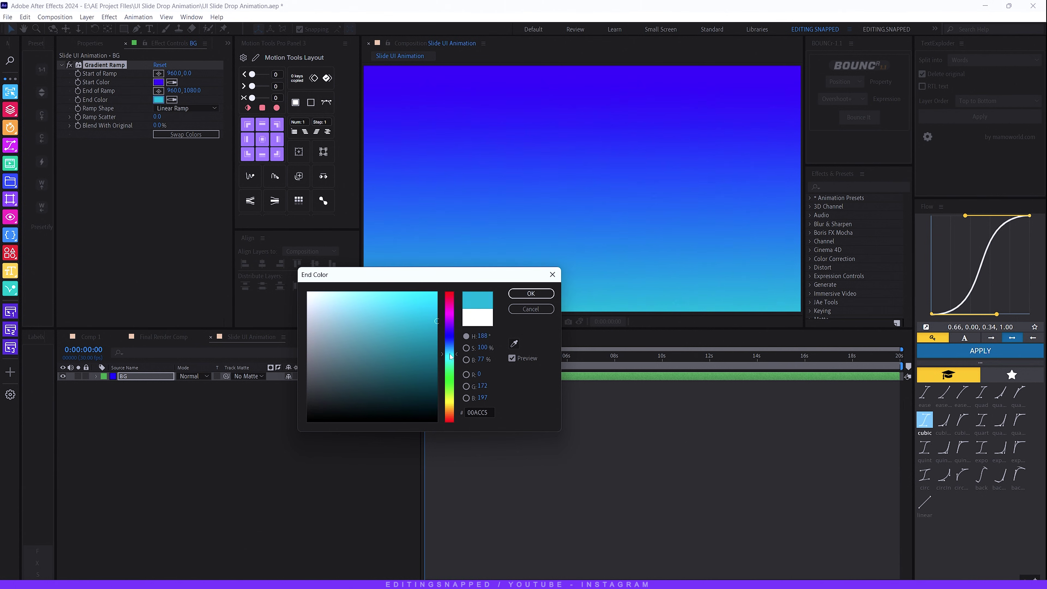
pyautogui.click(531, 293)
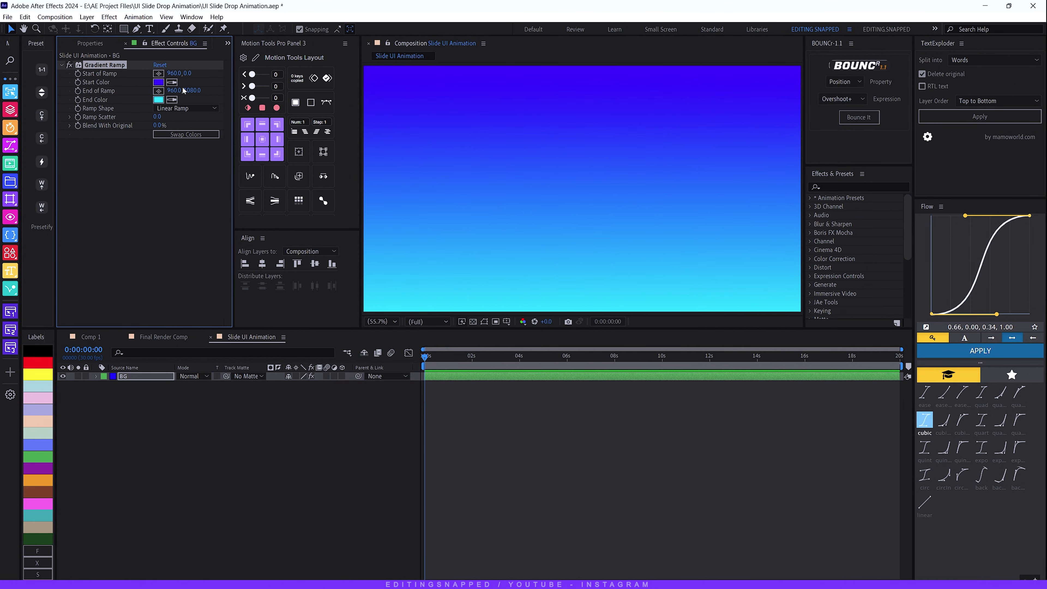
# - Place the ramp's start in the frame's upper-left corner at about 30, 34 and its end in the lower-right corner at about 1880, 1038
pyautogui.click(158, 73)
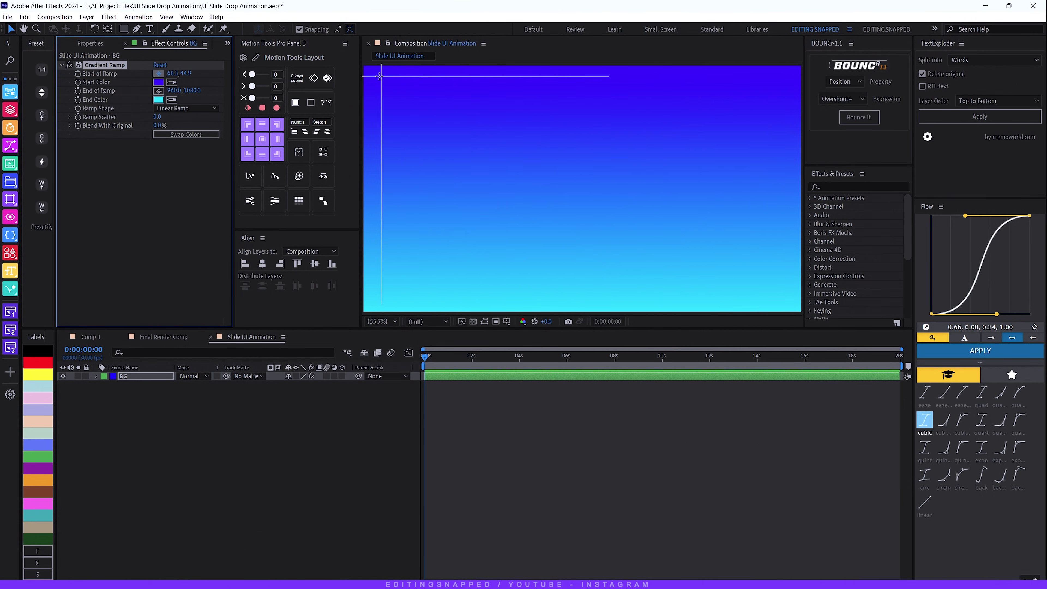
pyautogui.click(371, 75)
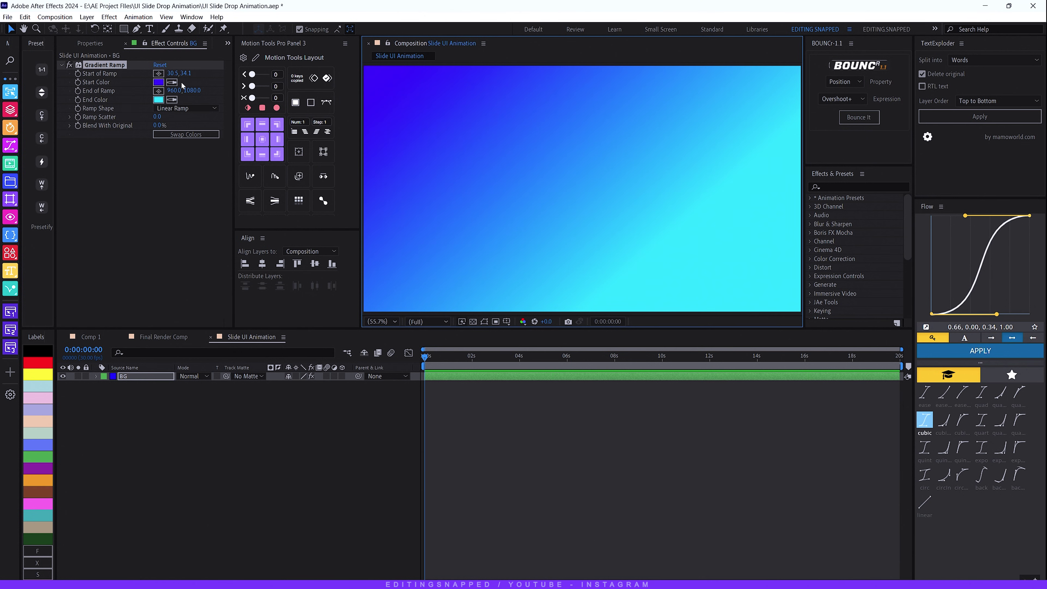
pyautogui.click(159, 91)
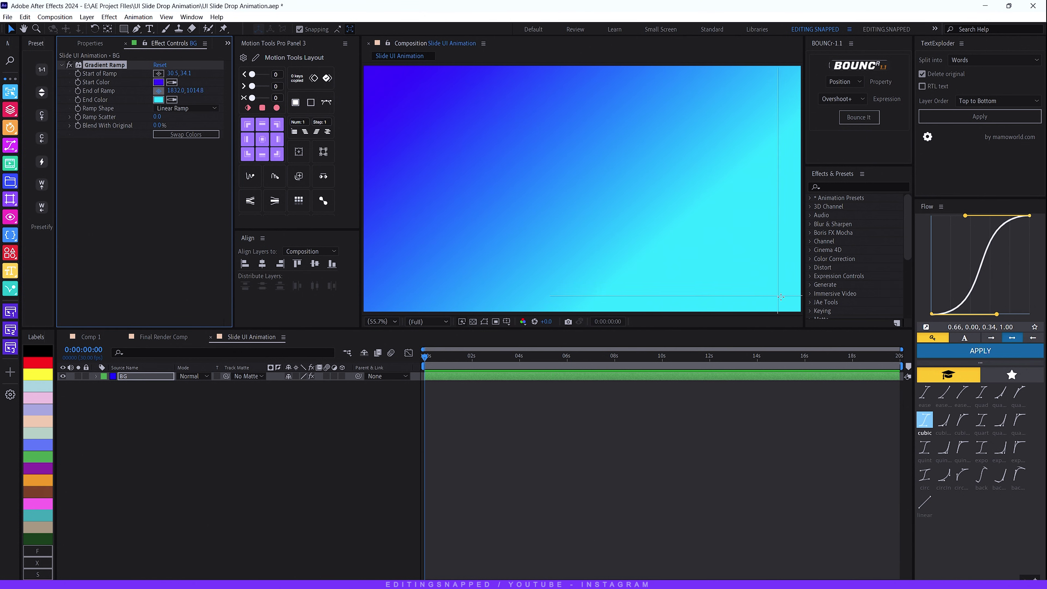
pyautogui.click(791, 303)
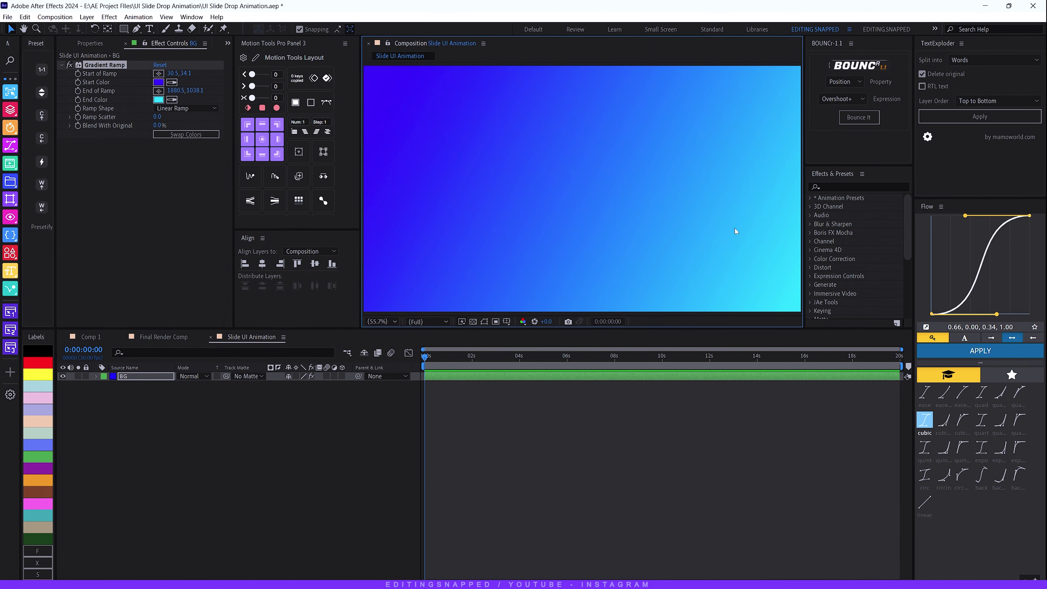
pyautogui.click(756, 429)
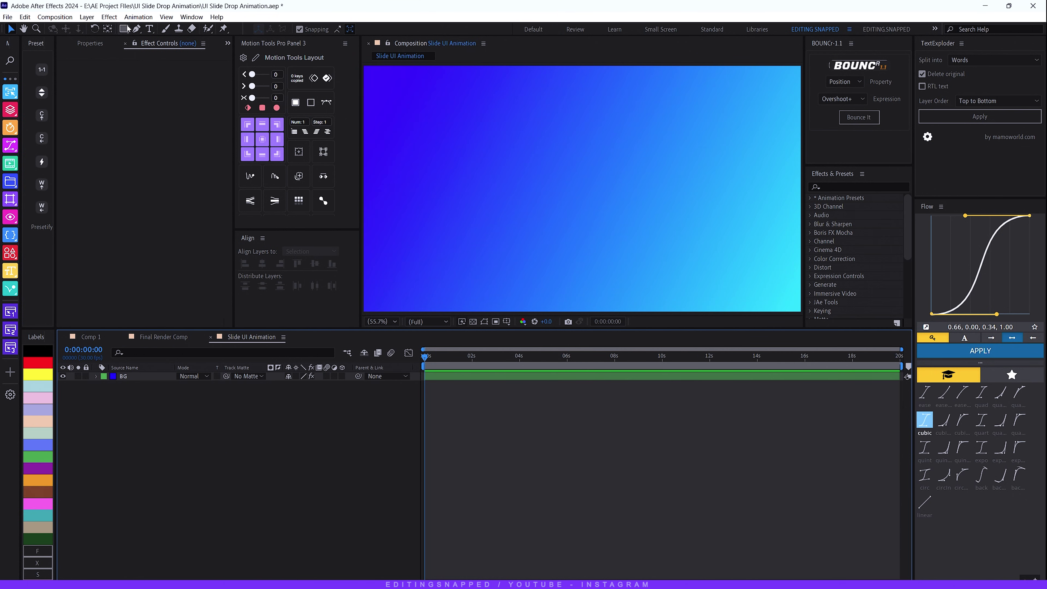
# - Choose the Rectangle tool and give it a solid white FFFFFF fill and no stroke
pyautogui.click(128, 28)
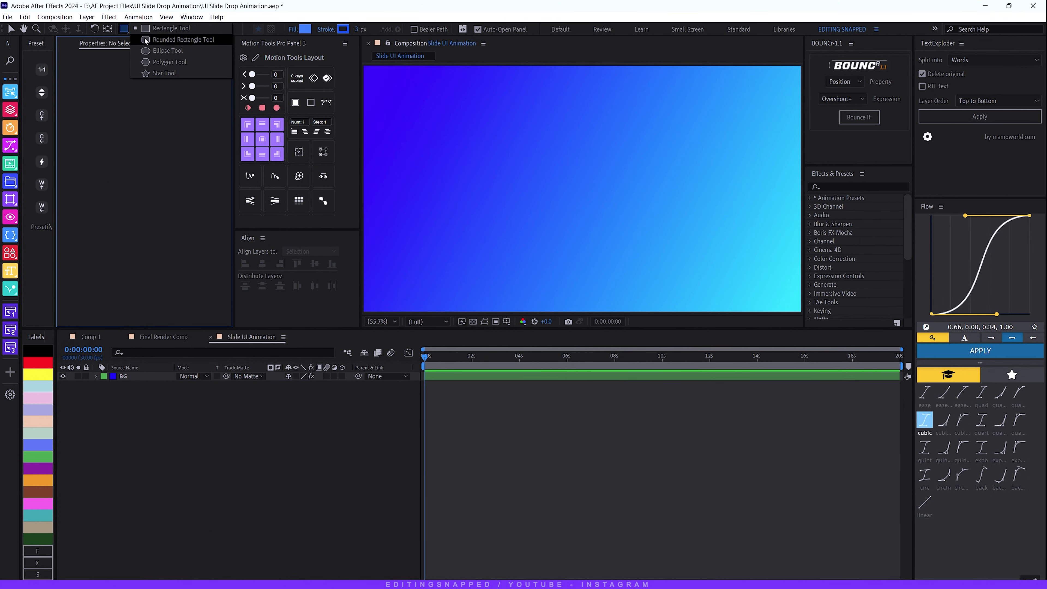
pyautogui.click(165, 28)
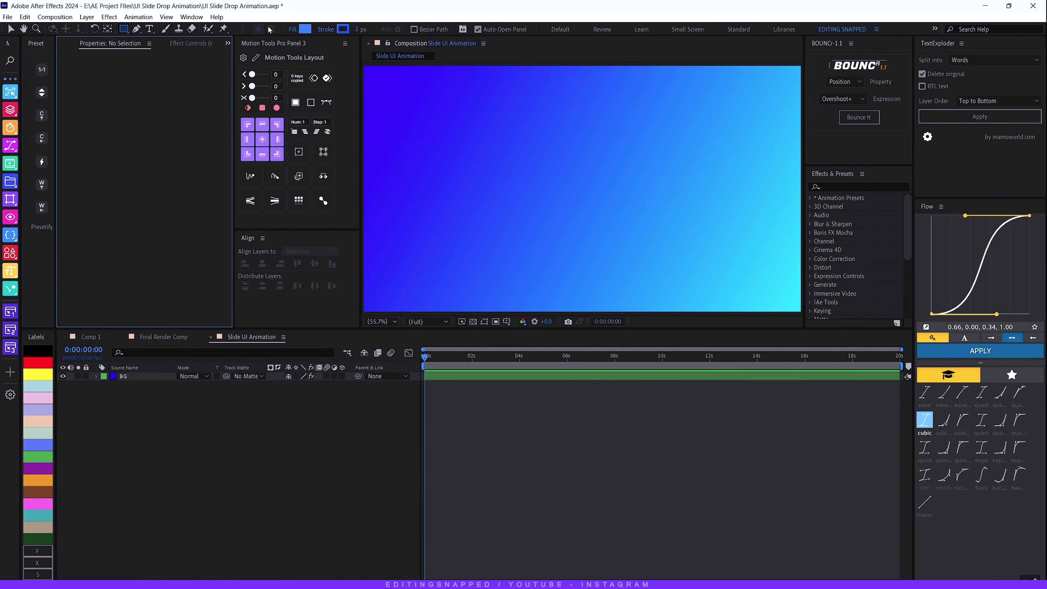
pyautogui.click(293, 29)
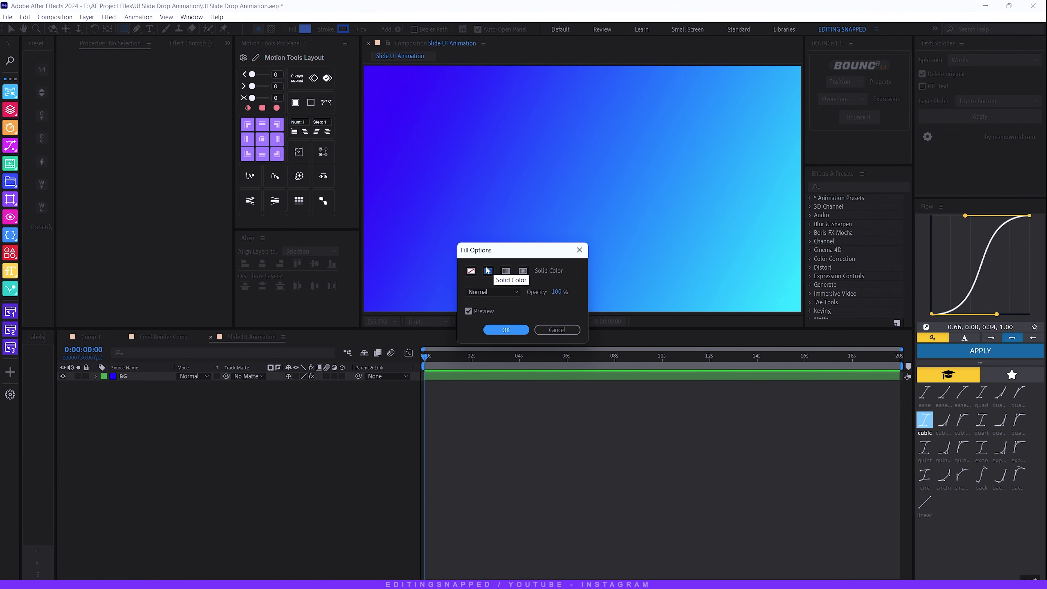
pyautogui.click(506, 330)
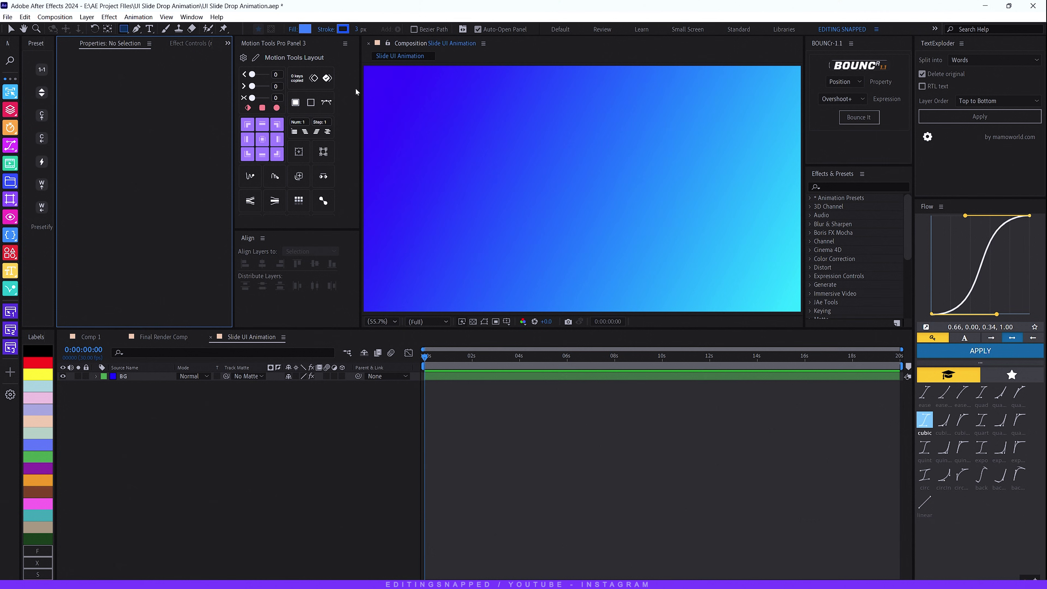
pyautogui.click(329, 33)
pyautogui.click(472, 271)
pyautogui.click(506, 330)
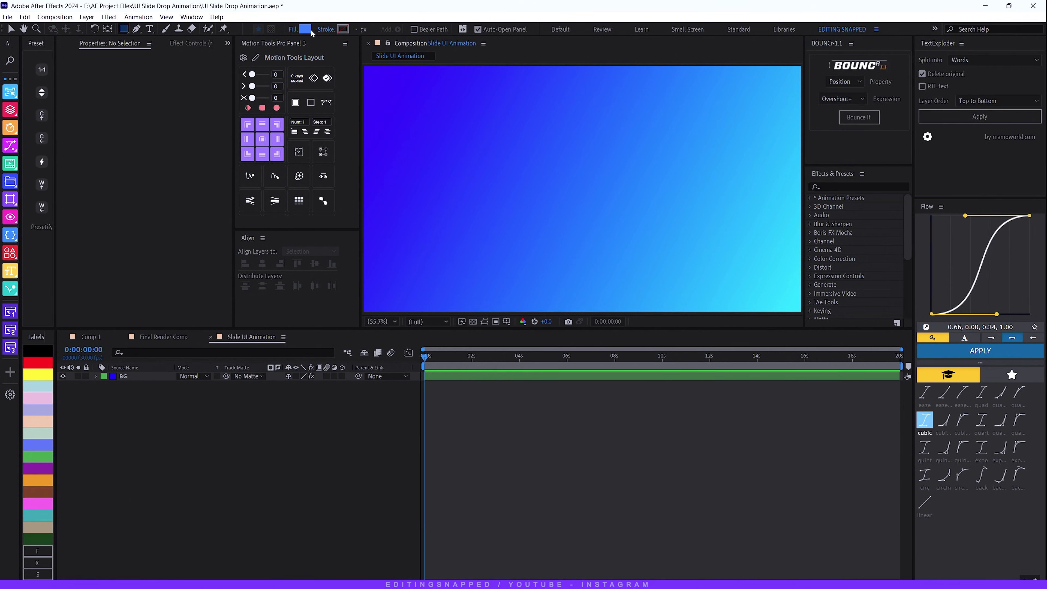
pyautogui.click(309, 30)
pyautogui.moveTo(363, 316); pyautogui.dragTo(283, 249)
pyautogui.click(537, 292)
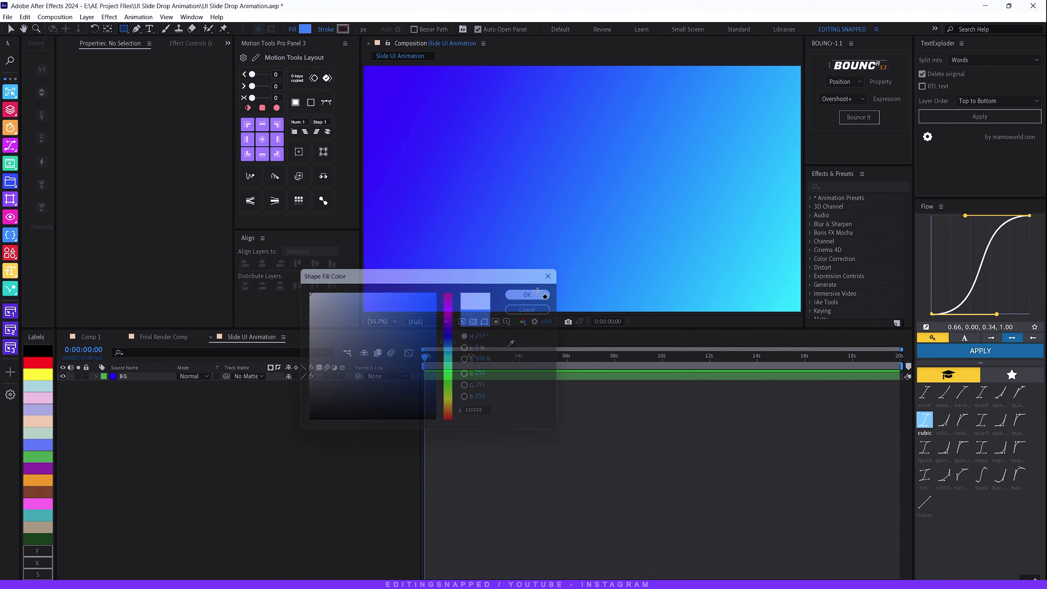
# - Draw a white rectangle about 668 x 205 px near the middle of the frame and set its roundness to 35
pyautogui.moveTo(478, 165)
pyautogui.mouseDown()
pyautogui.moveTo(697, 216)
pyautogui.moveTo(630, 212)
pyautogui.mouseUp()
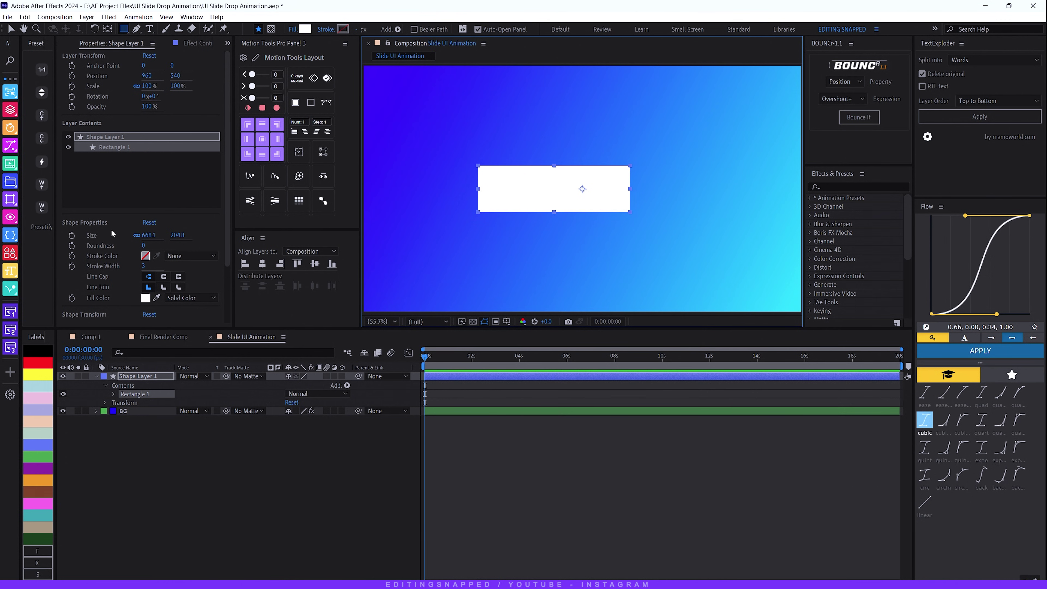
pyautogui.moveTo(142, 248)
pyautogui.mouseDown()
pyautogui.moveTo(177, 245)
pyautogui.moveTo(160, 245)
pyautogui.mouseUp()
pyautogui.click(146, 245)
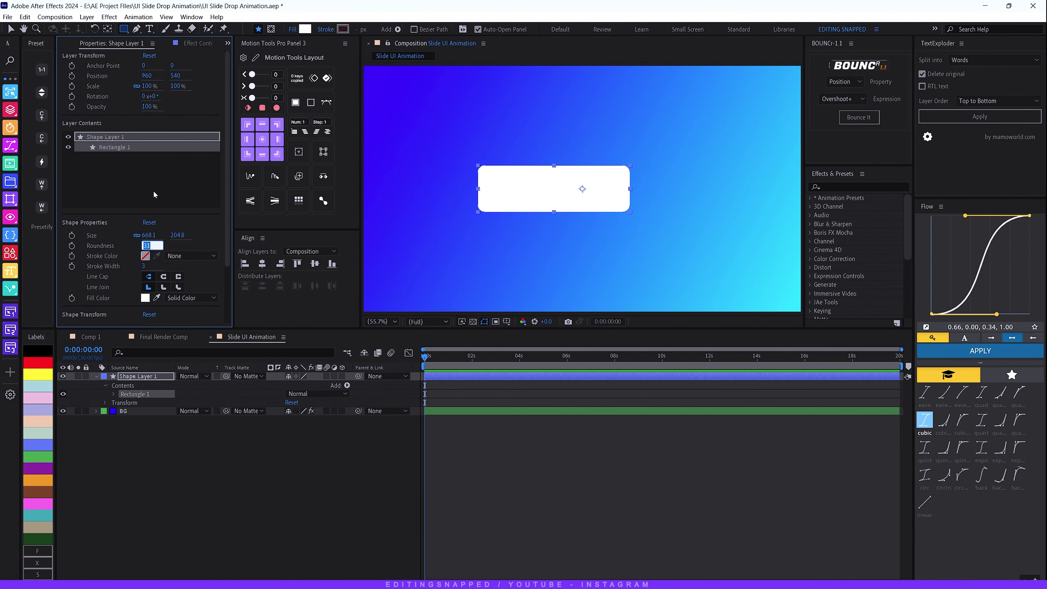
pyautogui.write('35')
pyautogui.press('Return')
# - Center the rounded rectangle horizontally and vertically in the composition and move its anchor point to its own center
pyautogui.click(262, 264)
pyautogui.click(315, 264)
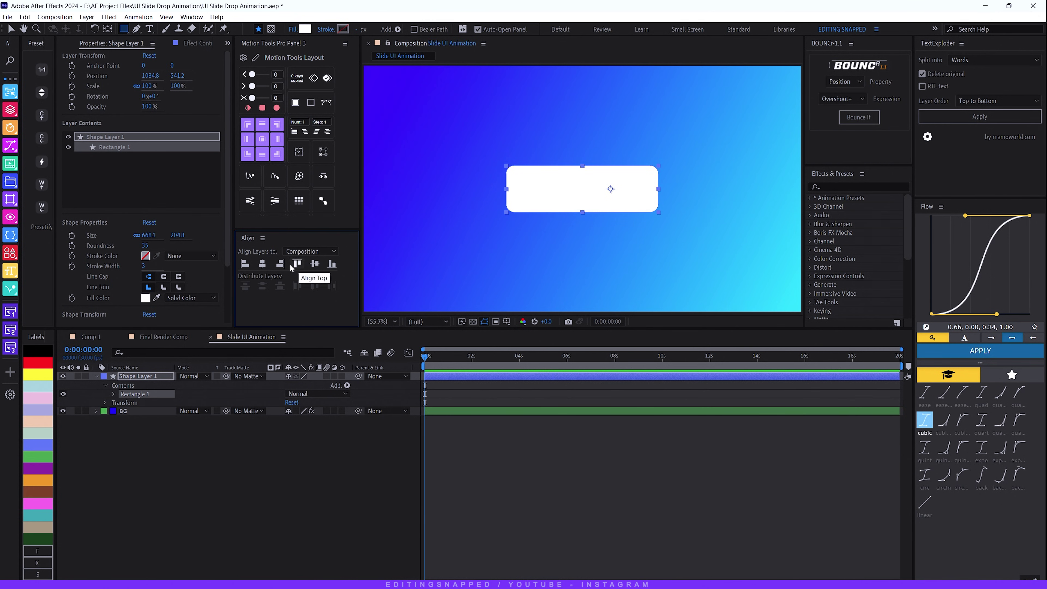
pyautogui.click(261, 143)
pyautogui.click(131, 377)
pyautogui.click(269, 513)
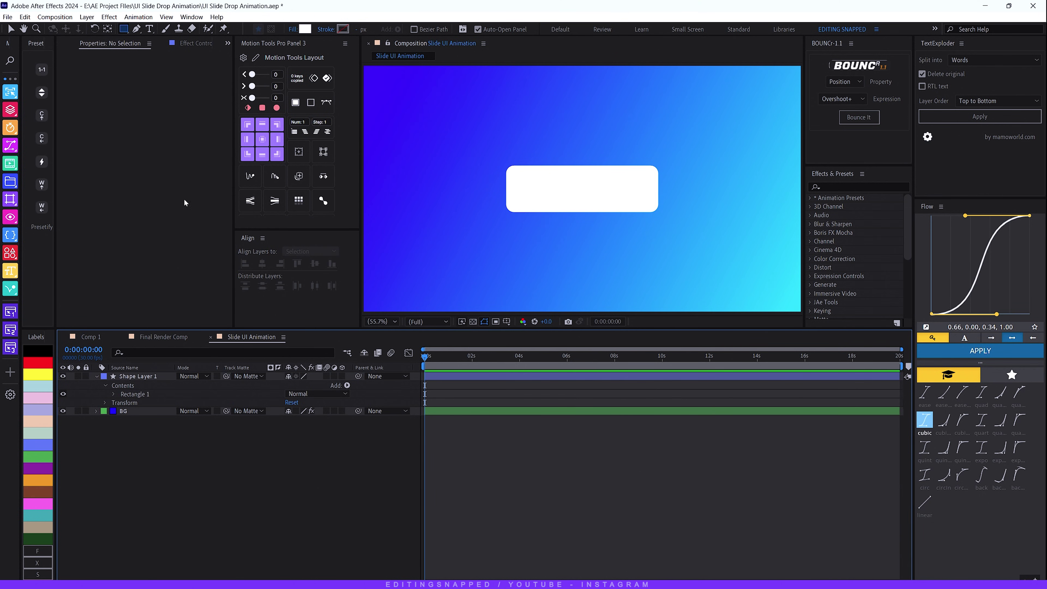
# - Rename the white rounded rectangle's layer to "Main Shape", collapse its properties and deselect it
pyautogui.click(158, 376)
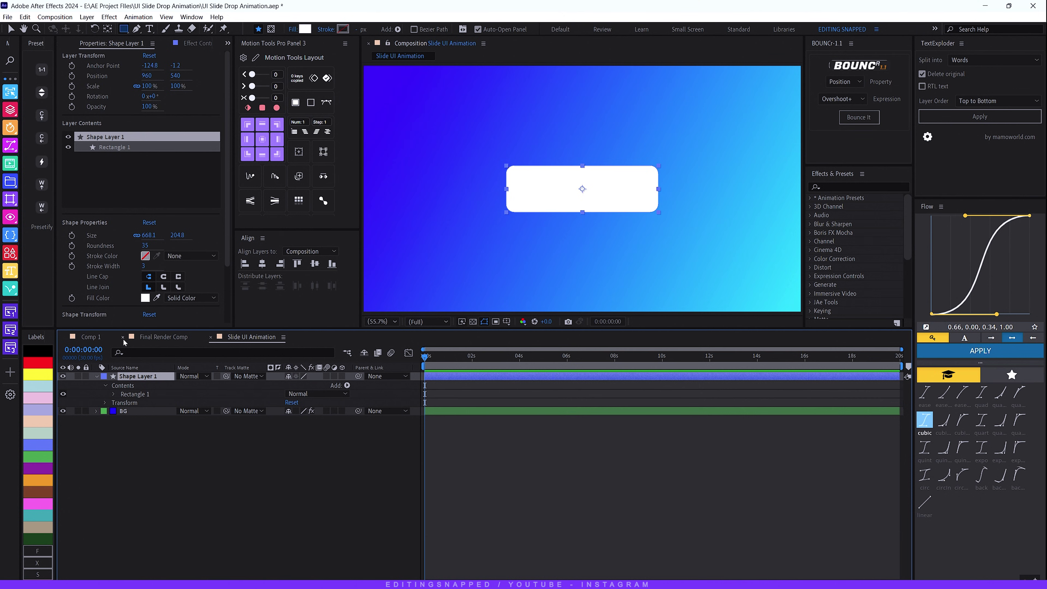
pyautogui.press('Return')
pyautogui.write('Main SH')
pyautogui.press('BackSpace')
pyautogui.write('hape')
pyautogui.click(97, 376)
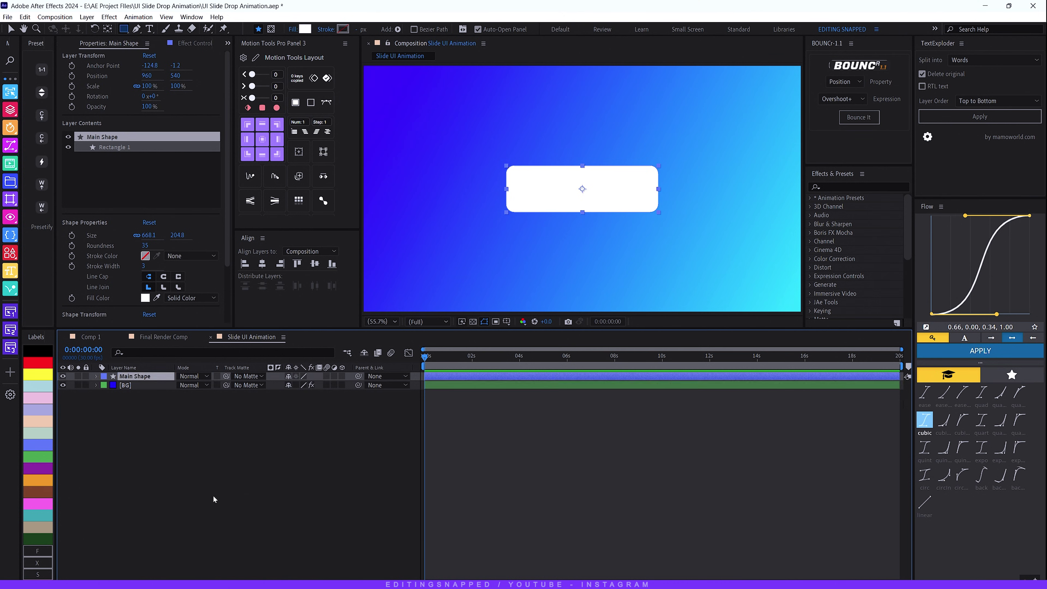
pyautogui.click(212, 501)
# - Choose the Rectangle tool and set its fill to light purple CF97FF
pyautogui.click(123, 28)
pyautogui.click(166, 28)
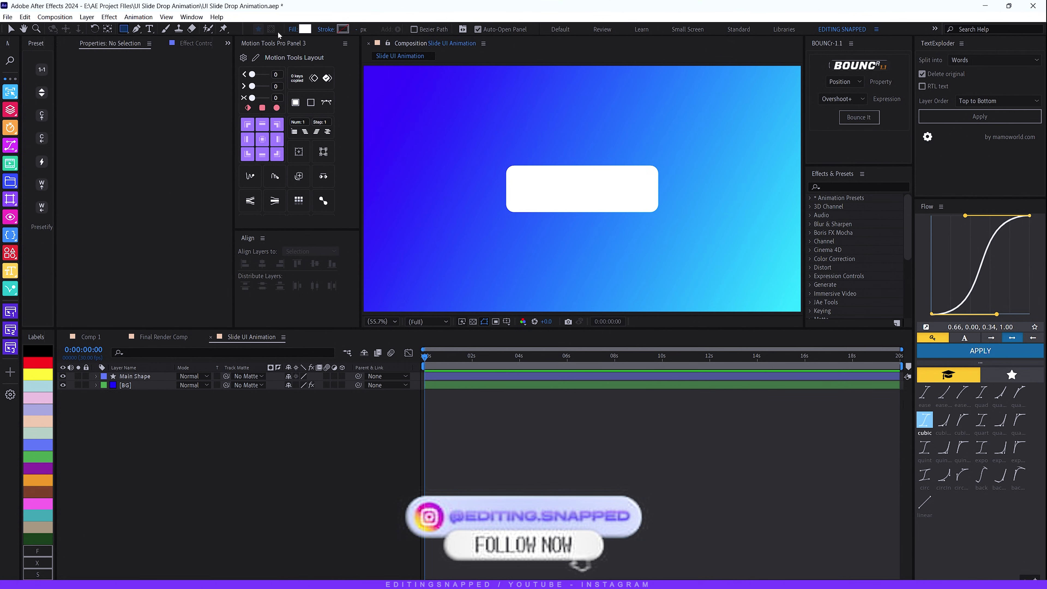
pyautogui.click(304, 31)
pyautogui.moveTo(377, 319); pyautogui.dragTo(344, 273)
pyautogui.moveTo(449, 355); pyautogui.dragTo(450, 347)
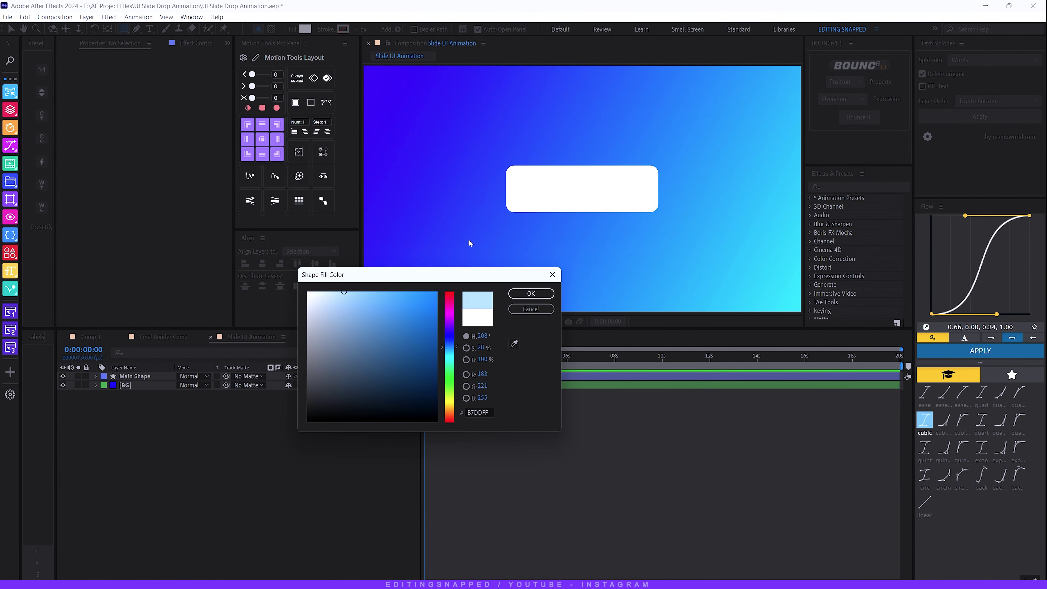
pyautogui.moveTo(344, 292)
pyautogui.mouseDown()
pyautogui.moveTo(339, 283)
pyautogui.moveTo(361, 283)
pyautogui.mouseUp()
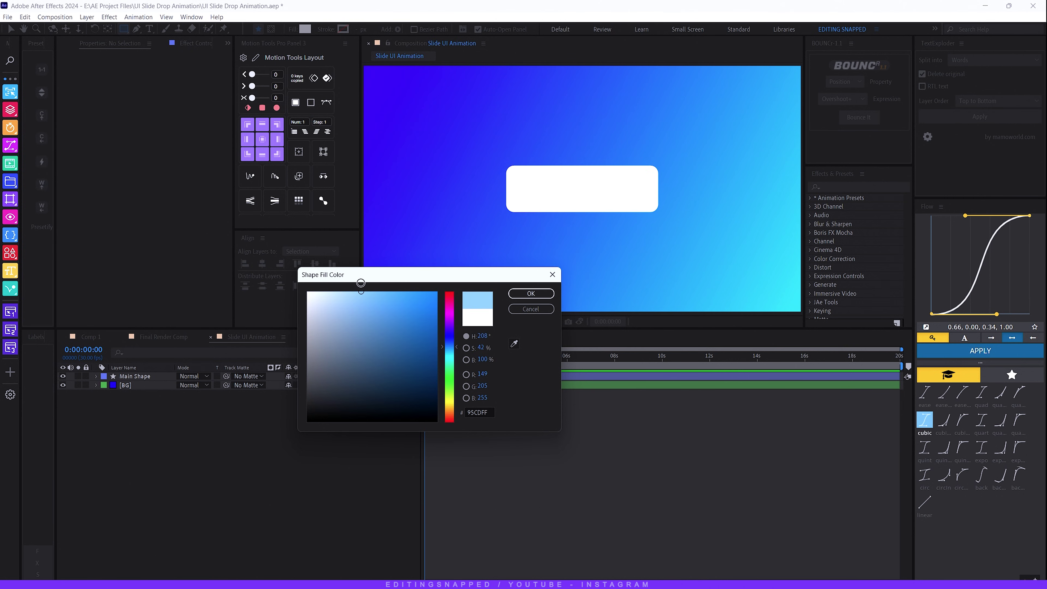
pyautogui.moveTo(453, 321); pyautogui.dragTo(452, 324)
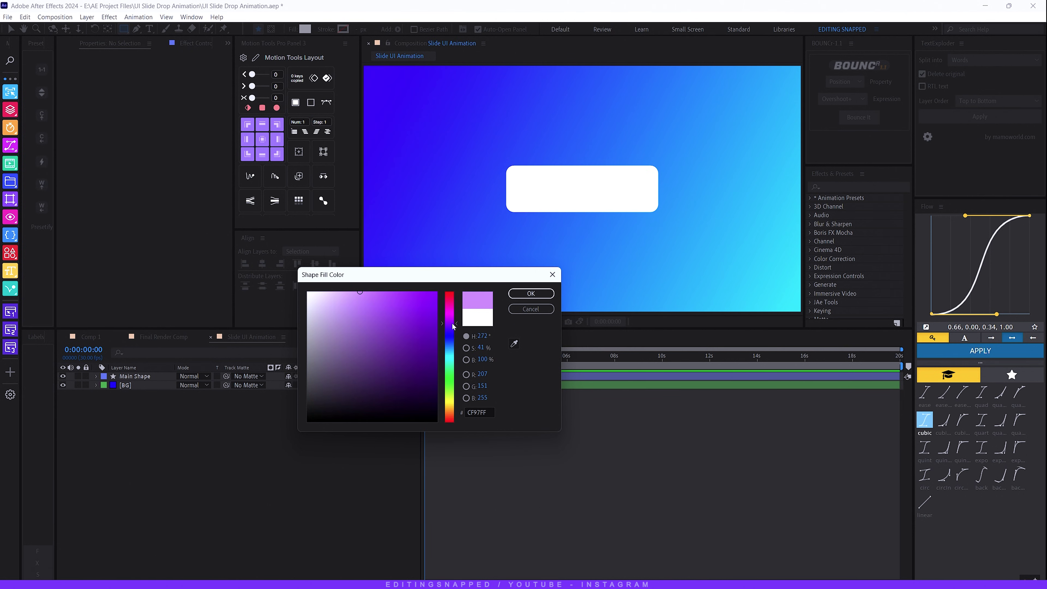
pyautogui.click(530, 293)
# - Draw a purple square about 176 x 176 px inside the card's left end and set its roundness to 25
pyautogui.moveTo(510, 169)
pyautogui.mouseDown()
pyautogui.moveTo(551, 210)
pyautogui.moveTo(541, 209)
pyautogui.mouseUp()
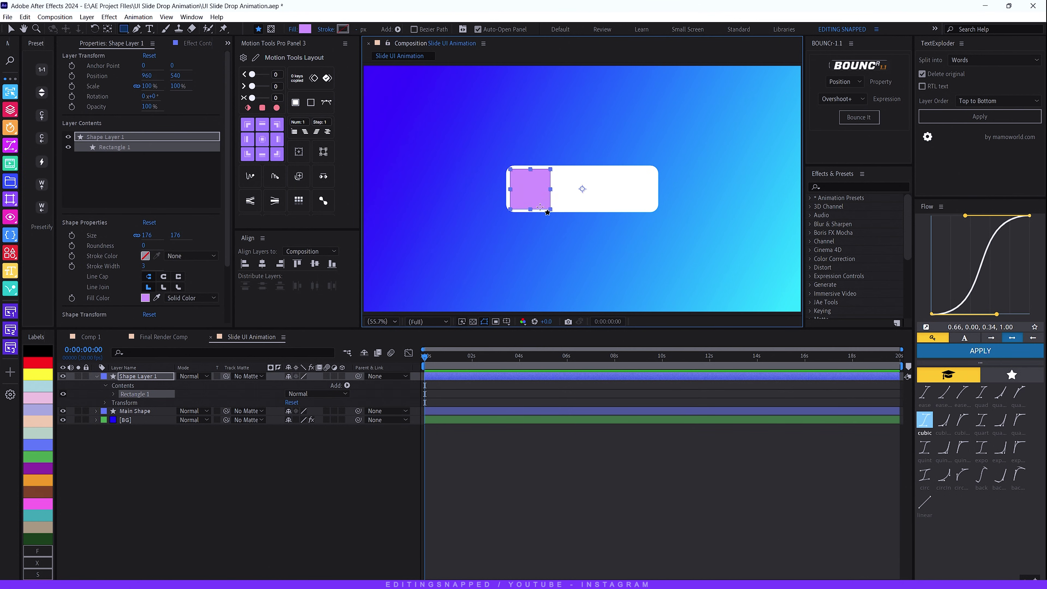
pyautogui.moveTo(145, 246); pyautogui.dragTo(159, 243)
pyautogui.click(148, 245)
pyautogui.write('25')
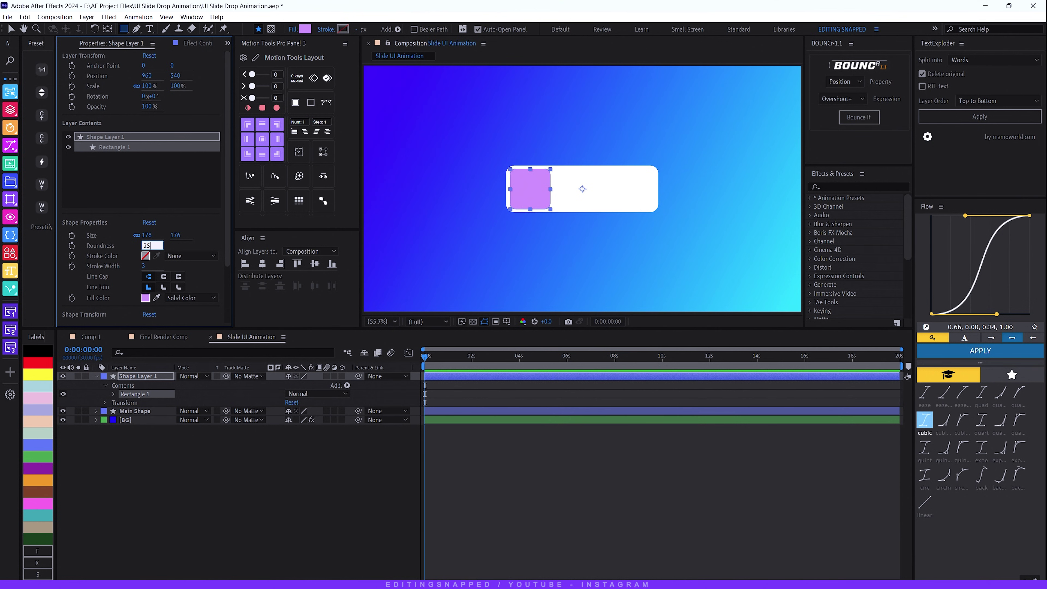
pyautogui.press('Return')
# - Rename the purple square's layer to "Inner Shape Mask" and deselect it
pyautogui.click(152, 376)
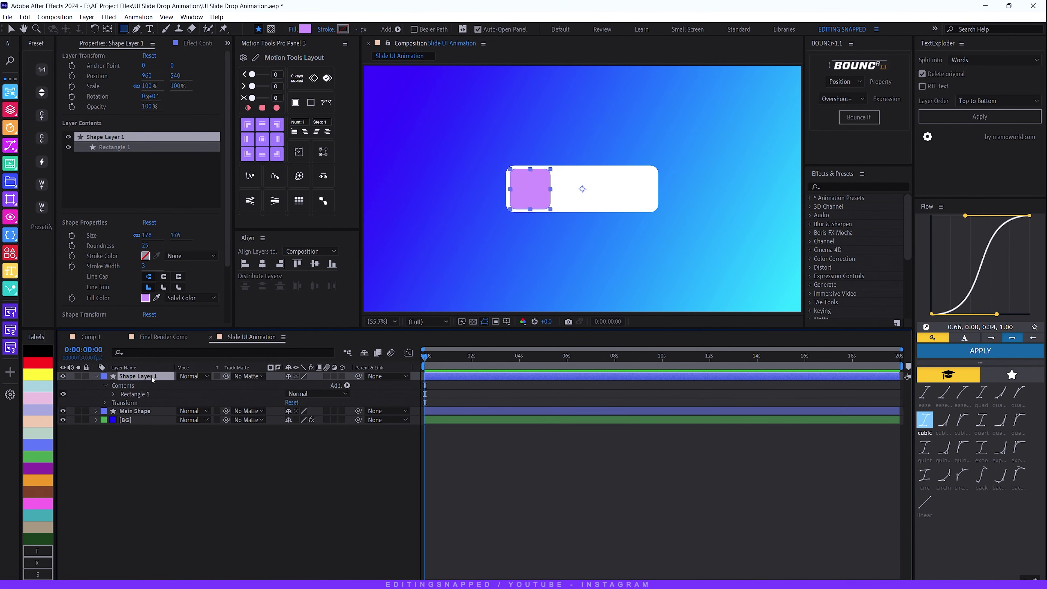
pyautogui.press('Return')
pyautogui.write('Inner Shape Mask')
pyautogui.press('Return')
pyautogui.click(214, 464)
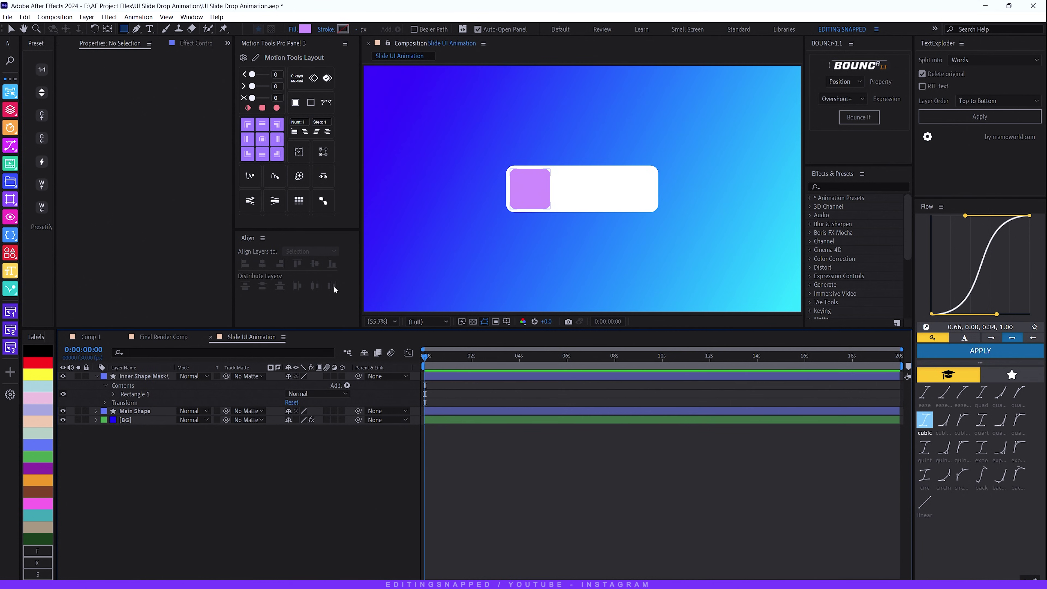
# - Check the card layout in Final Render Comp, then add the text "Feb2,2025" on the white card in Slide UI Animation
pyautogui.click(163, 337)
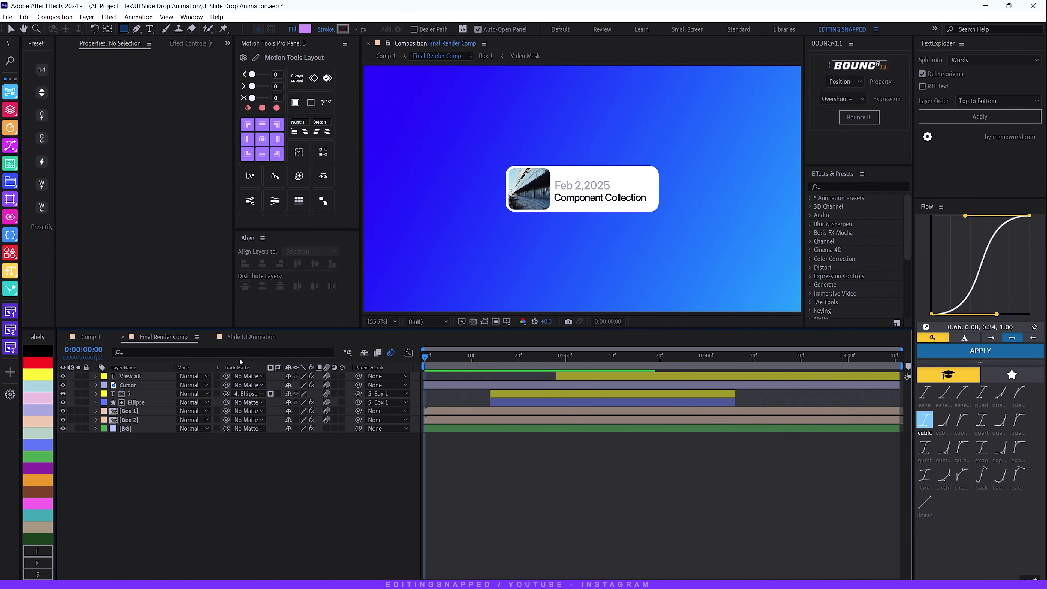
pyautogui.click(240, 336)
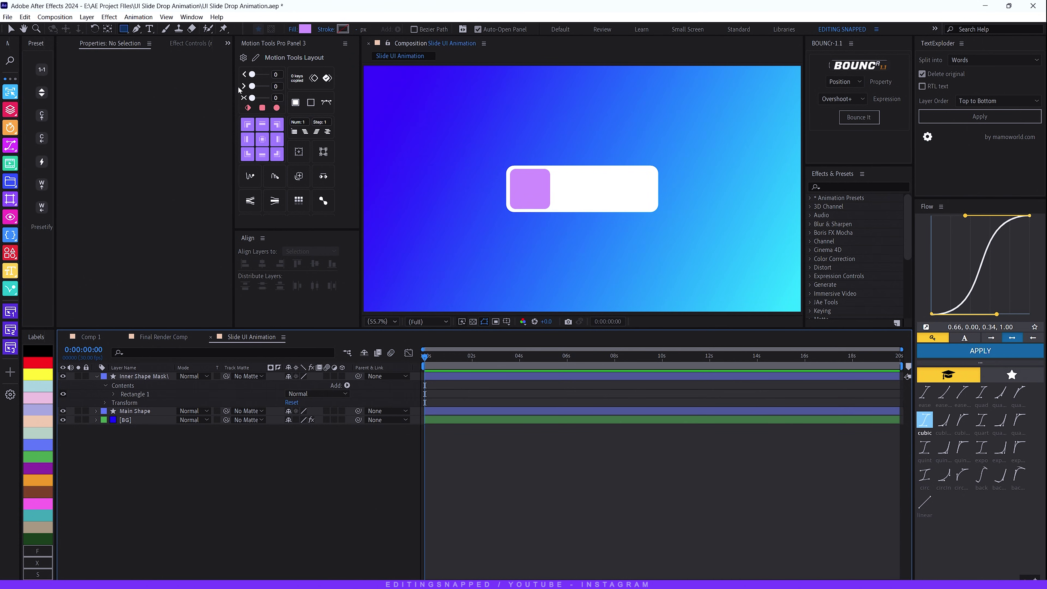
pyautogui.hotkey('ctrl', 't')
pyautogui.click(598, 192)
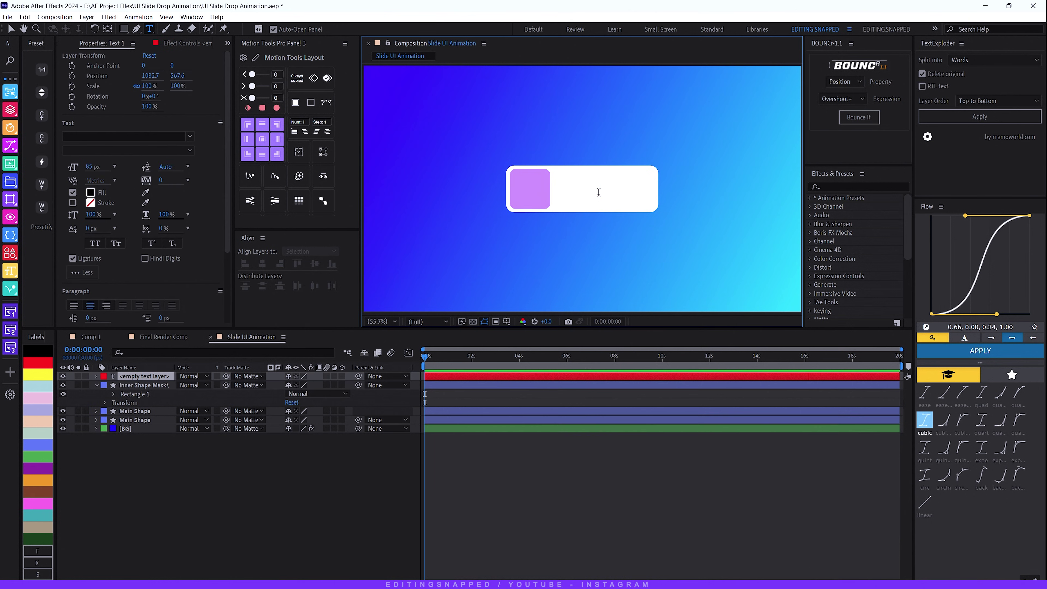
pyautogui.write('Feb2')
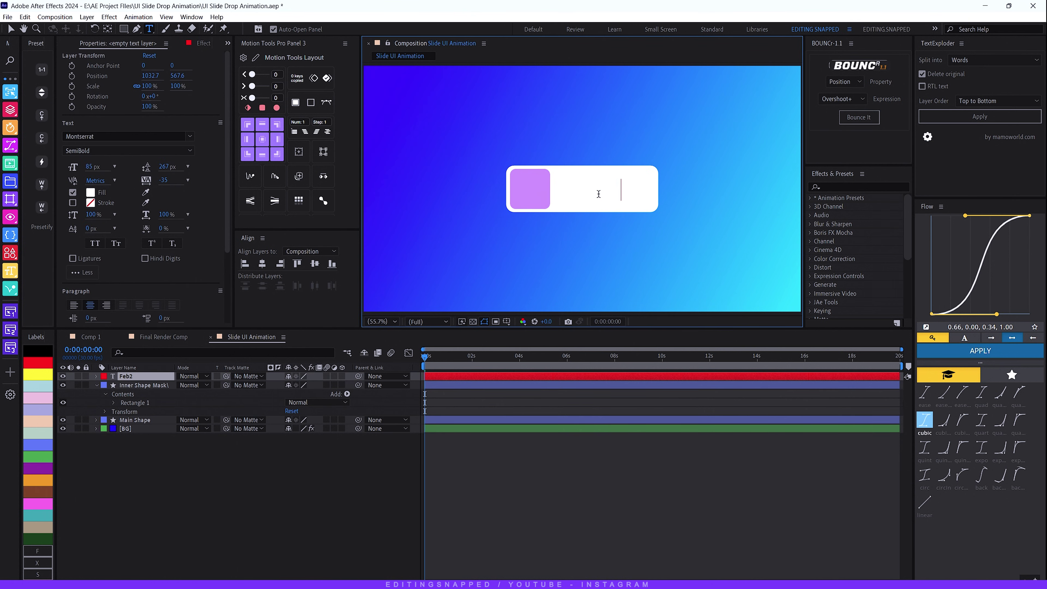
pyautogui.write(',2025')
# - Select the whole date text and set its fill to dark grey 1F1F1F
pyautogui.hotkey('ctrl', 'a')
pyautogui.click(90, 192)
pyautogui.moveTo(319, 347); pyautogui.dragTo(259, 406)
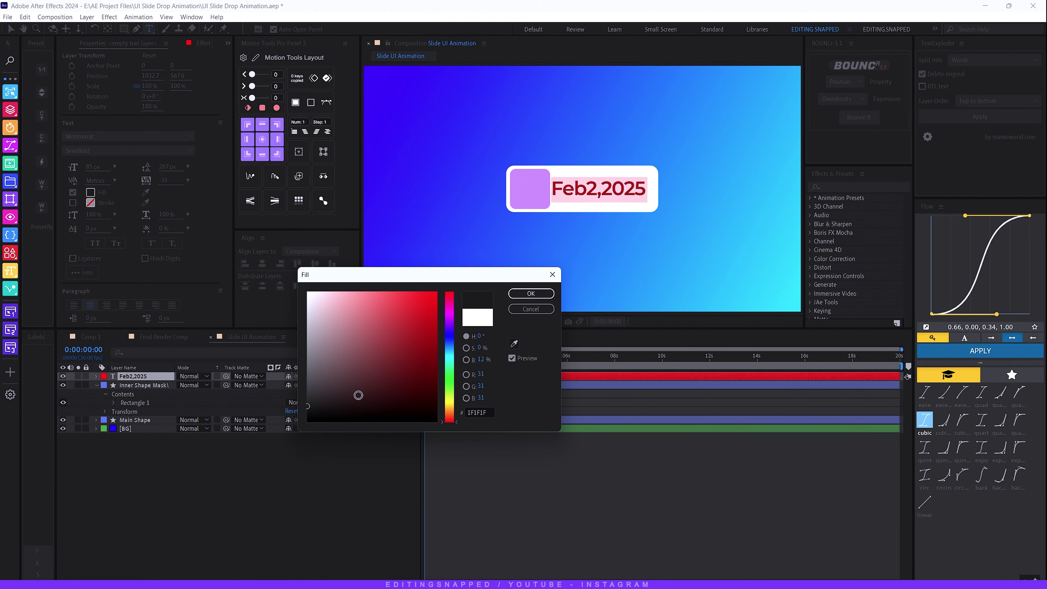
pyautogui.click(529, 292)
# - Set the date text to Montserrat Medium at 60 px with a tracking of -30
pyautogui.click(90, 151)
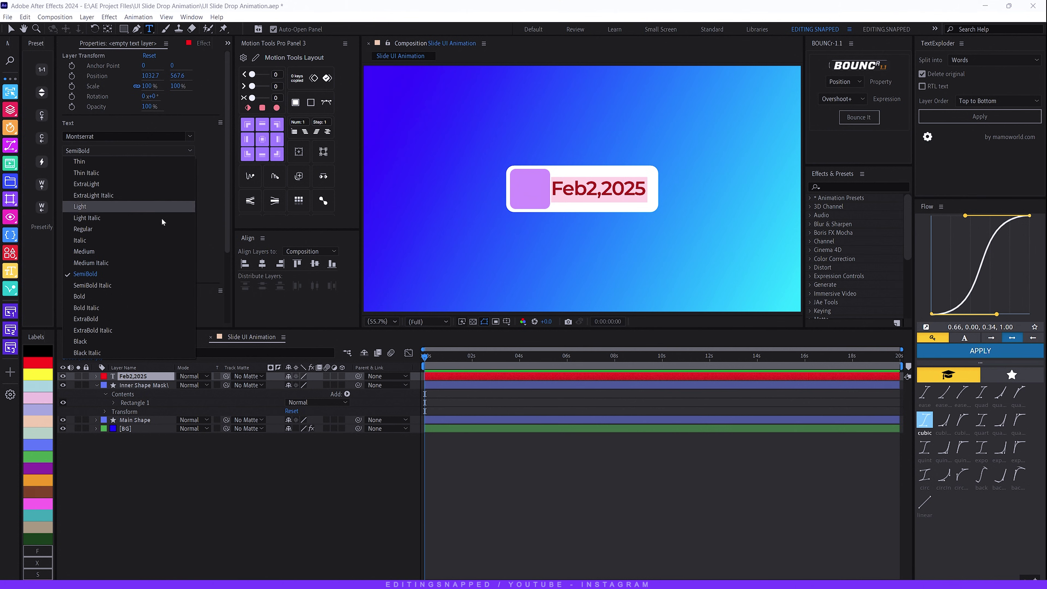
pyautogui.click(85, 229)
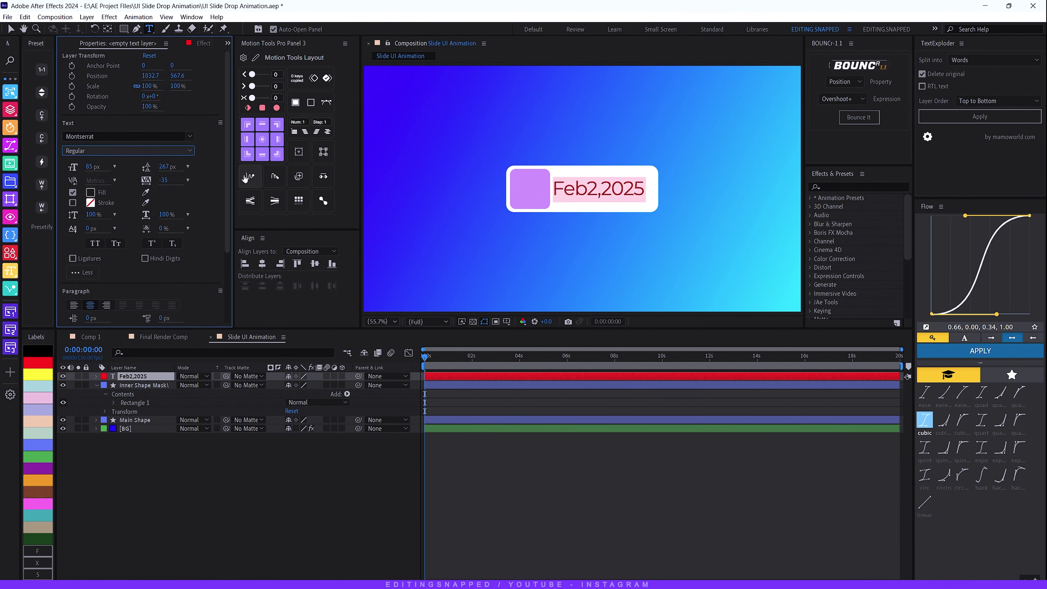
pyautogui.click(91, 150)
pyautogui.click(91, 253)
pyautogui.moveTo(83, 171); pyautogui.dragTo(76, 168)
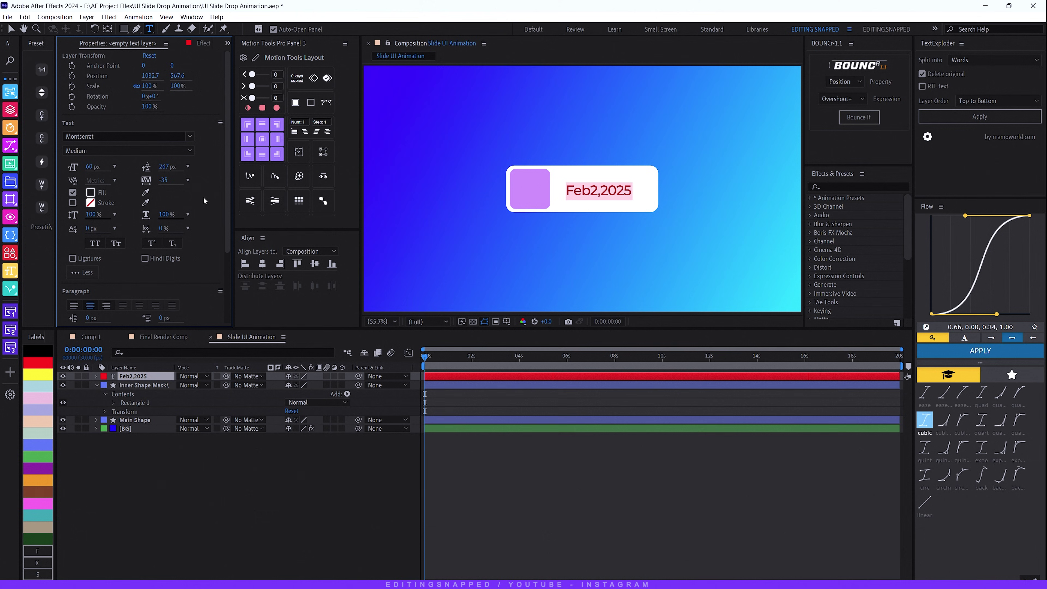
pyautogui.moveTo(162, 183); pyautogui.dragTo(164, 183)
pyautogui.click(165, 180)
pyautogui.write('-30')
pyautogui.press('Return')
# - Insert a space after "Feb" in the date and change the text fill to grey 6F6F6F
pyautogui.click(592, 194)
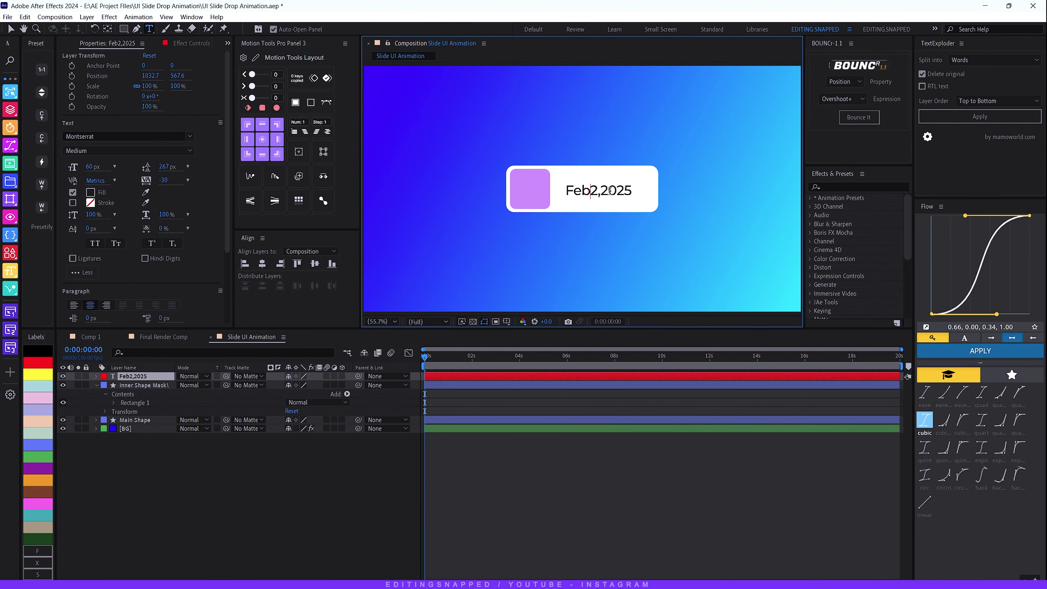
pyautogui.click(151, 373)
pyautogui.click(91, 192)
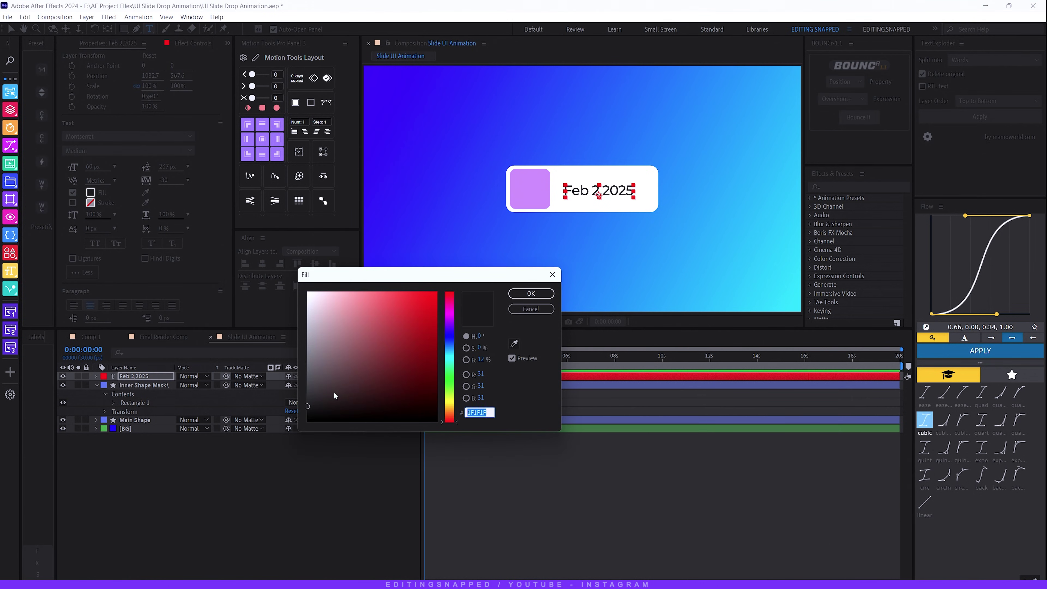
pyautogui.moveTo(334, 392); pyautogui.dragTo(261, 365)
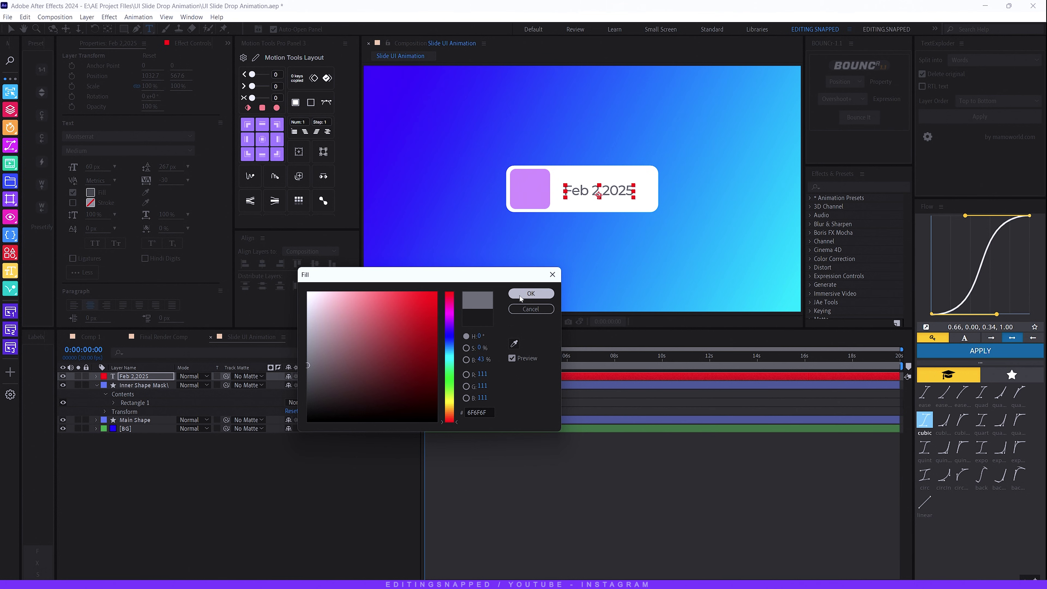
pyautogui.click(527, 294)
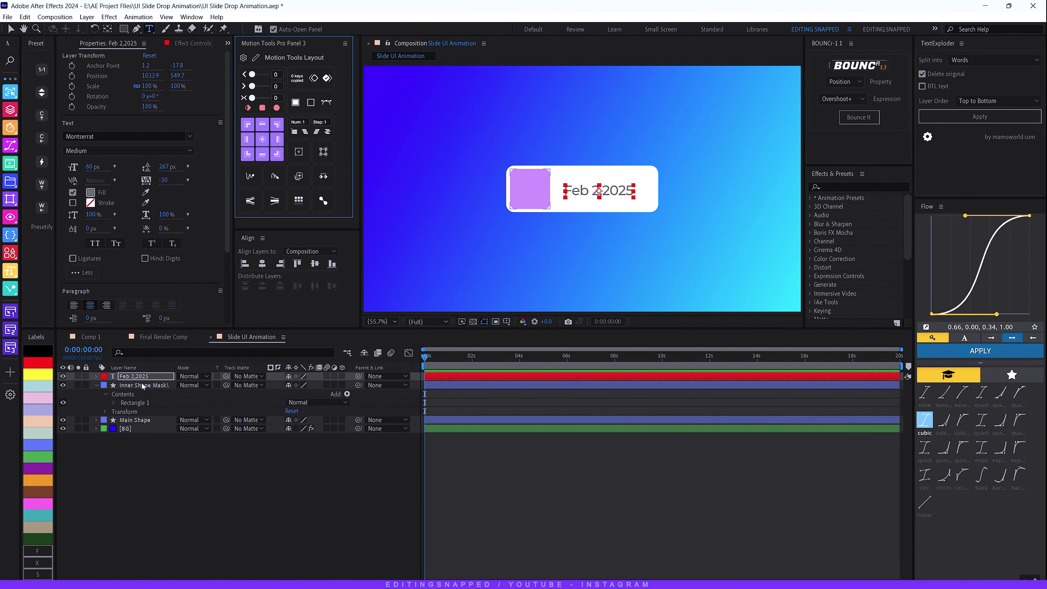
# - Nudge the date text to about 990, 546, close beside the purple square
pyautogui.click(156, 377)
pyautogui.hotkey('shift', 'Left')
pyautogui.hotkey('shift', 'Left')
pyautogui.hotkey('shift', 'Left')
pyautogui.hotkey('shift', 'Left')
pyautogui.hotkey('shift', 'Up')
pyautogui.hotkey('shift', 'Up')
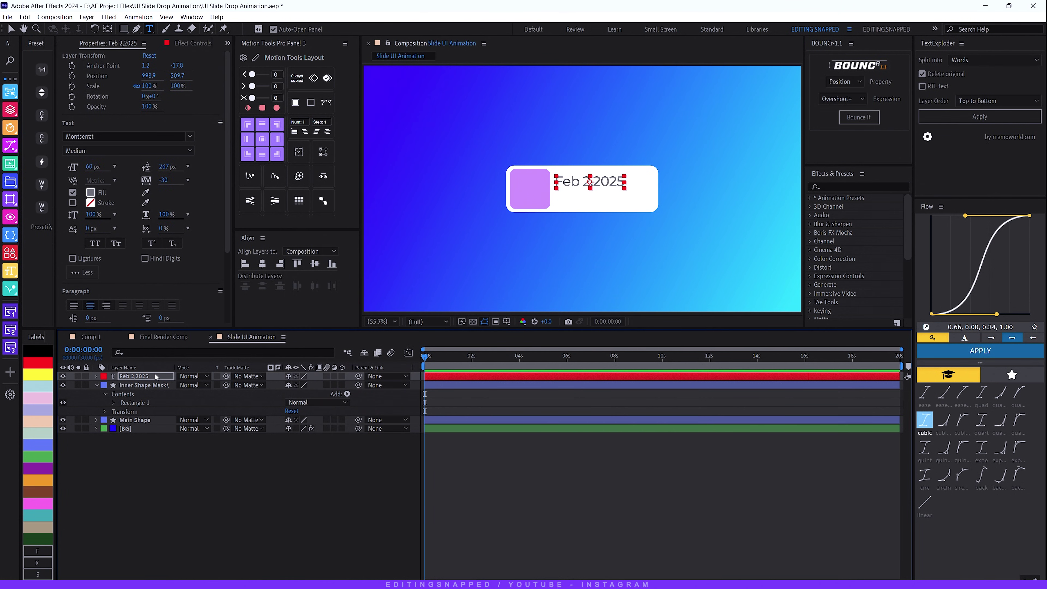
pyautogui.hotkey('shift', 'Down')
pyautogui.press('Down')
pyautogui.press('Down')
pyautogui.press('Down')
pyautogui.press('Down')
pyautogui.press('Down')
pyautogui.press('Down')
pyautogui.press('Left')
pyautogui.press('Left')
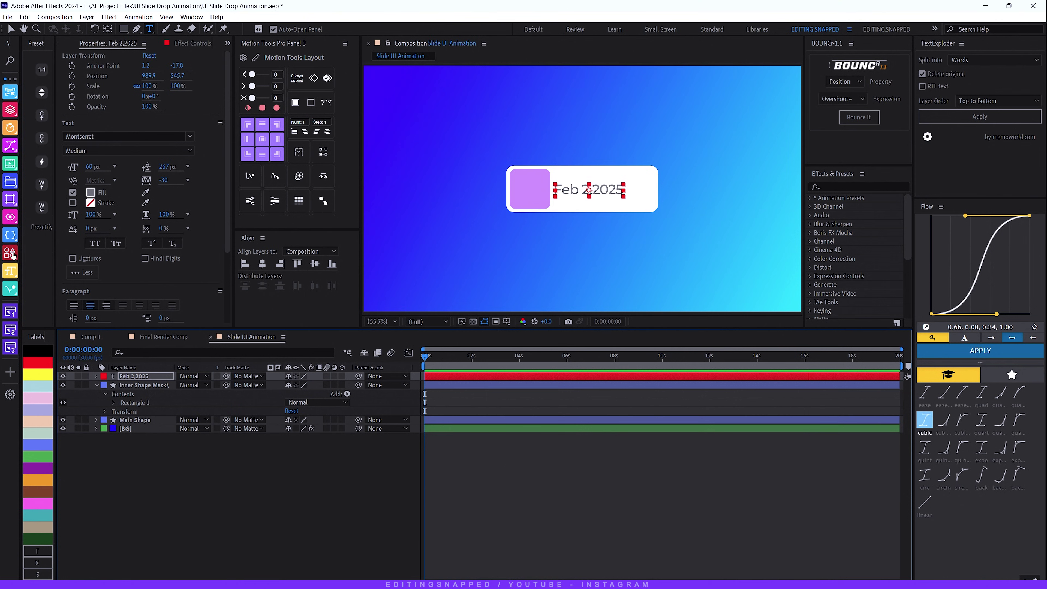
# - Set the date text's size to 55 px, nudge it to about 978, 548 and deselect it
pyautogui.click(91, 167)
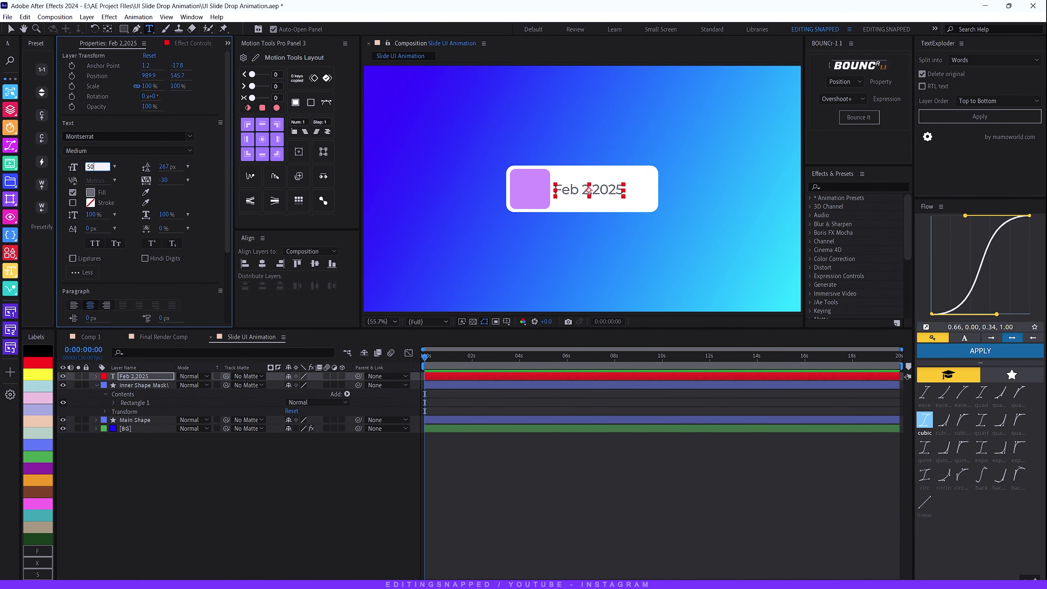
pyautogui.press('Return')
pyautogui.click(90, 167)
pyautogui.write('55')
pyautogui.press('Return')
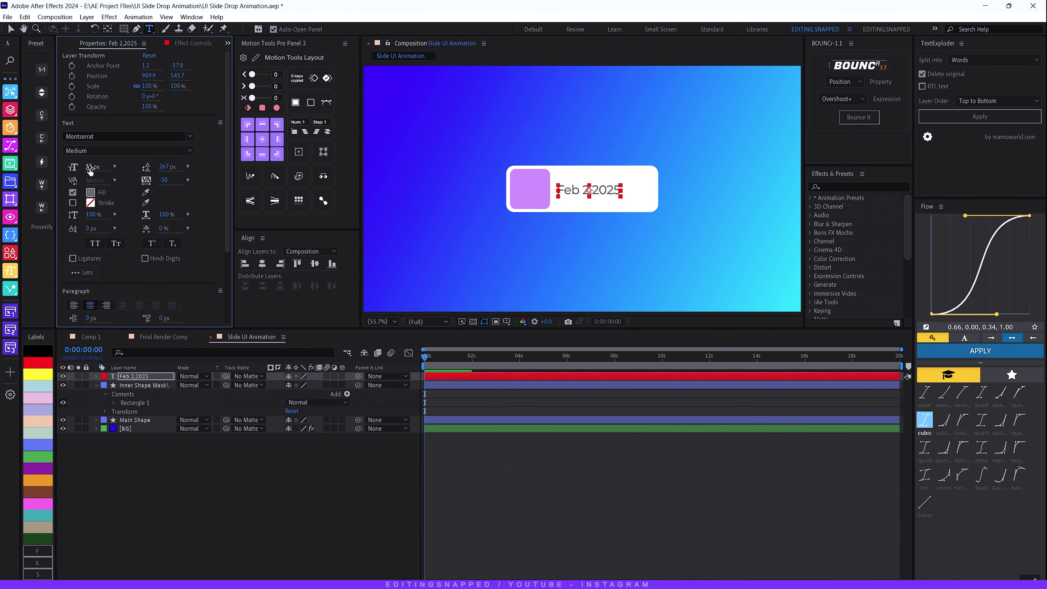
pyautogui.hotkey('shift', 'Left')
pyautogui.click(155, 397)
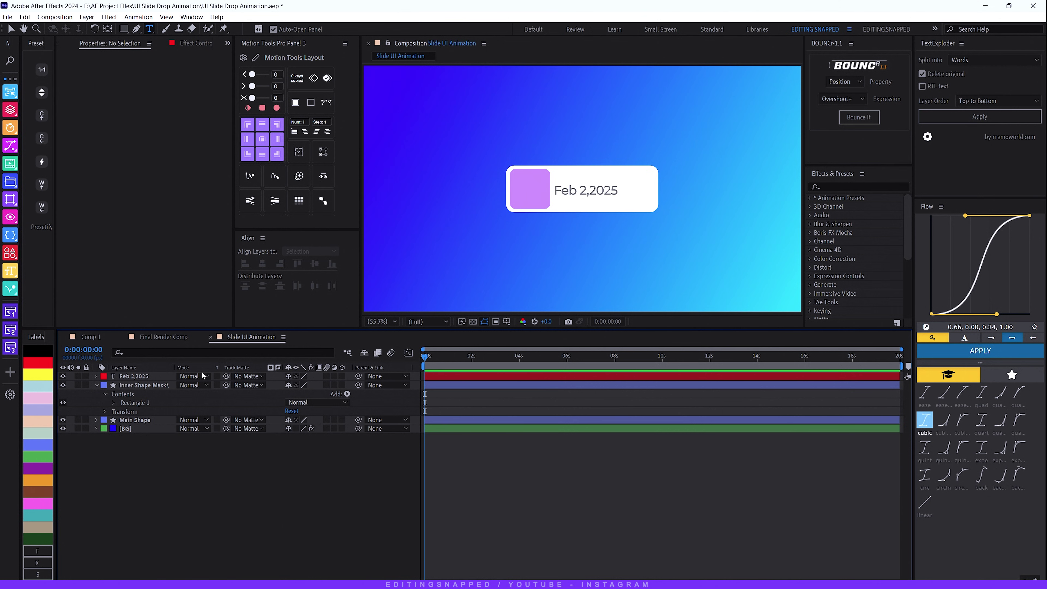
# - Duplicate the date text layer and move the copy straight down to about y 608
pyautogui.click(151, 375)
pyautogui.hotkey('ctrl', 'd')
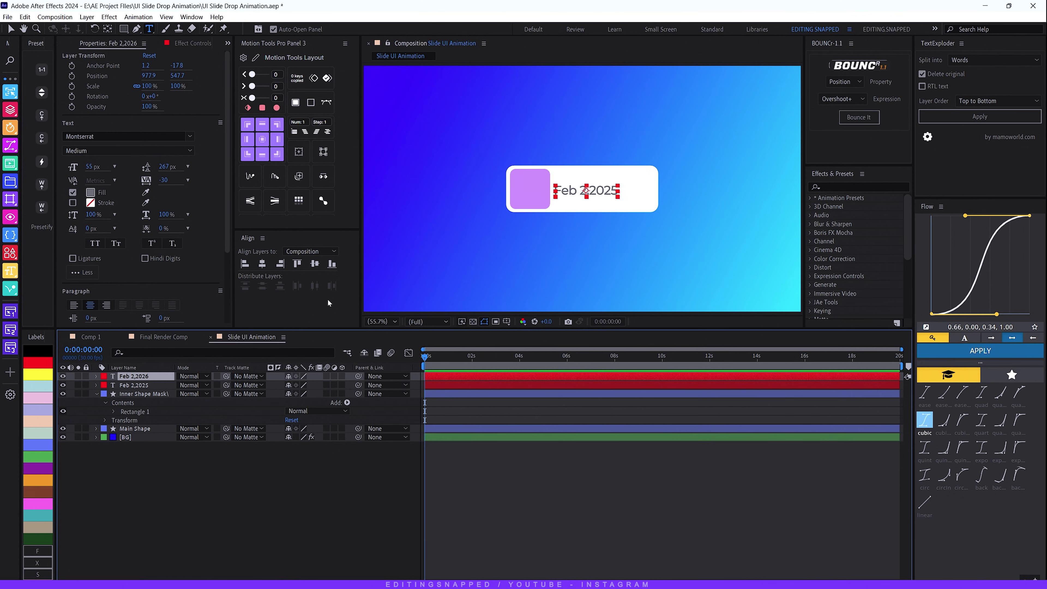
pyautogui.hotkey('shift', 'Down')
pyautogui.hotkey('shift', 'Down')
pyautogui.hotkey('shift', 'Down')
pyautogui.hotkey('shift', 'Down')
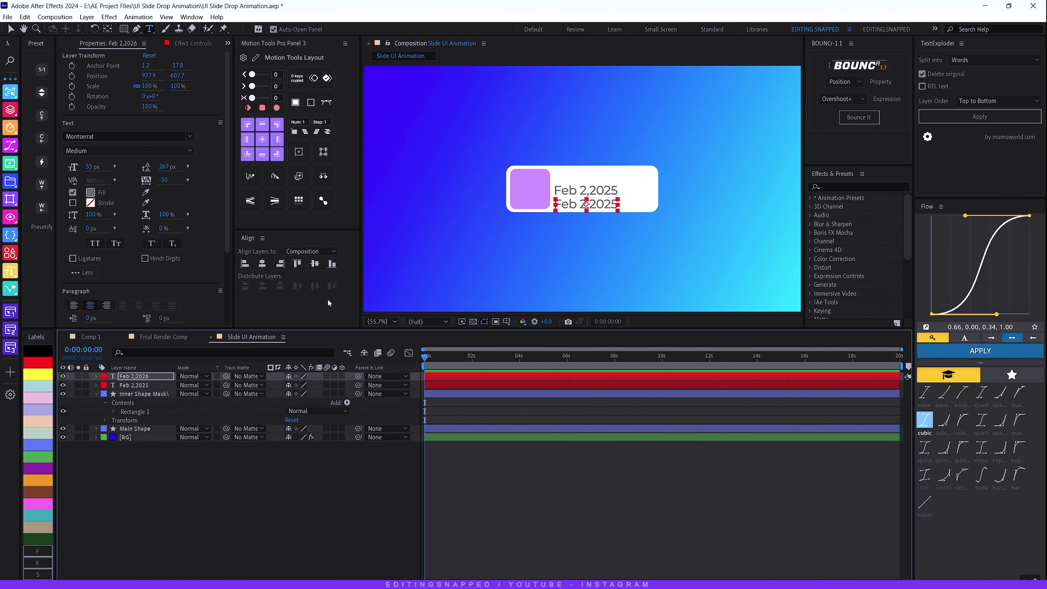
# - Check the wording in Final Render Comp and replace the duplicated date text with "Component Collection"
pyautogui.click(170, 338)
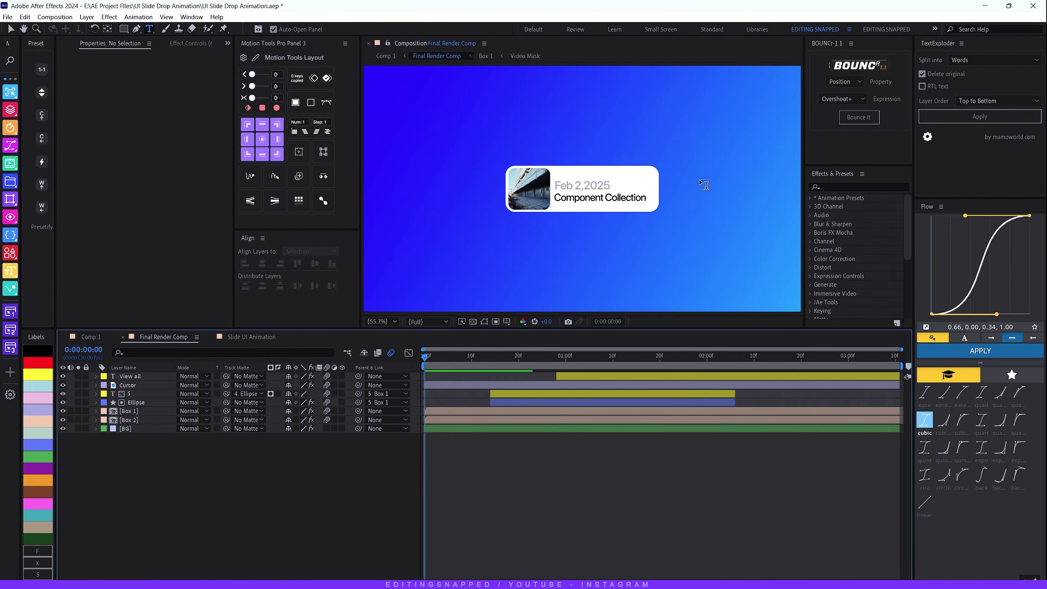
pyautogui.click(250, 337)
pyautogui.doubleClick(581, 205)
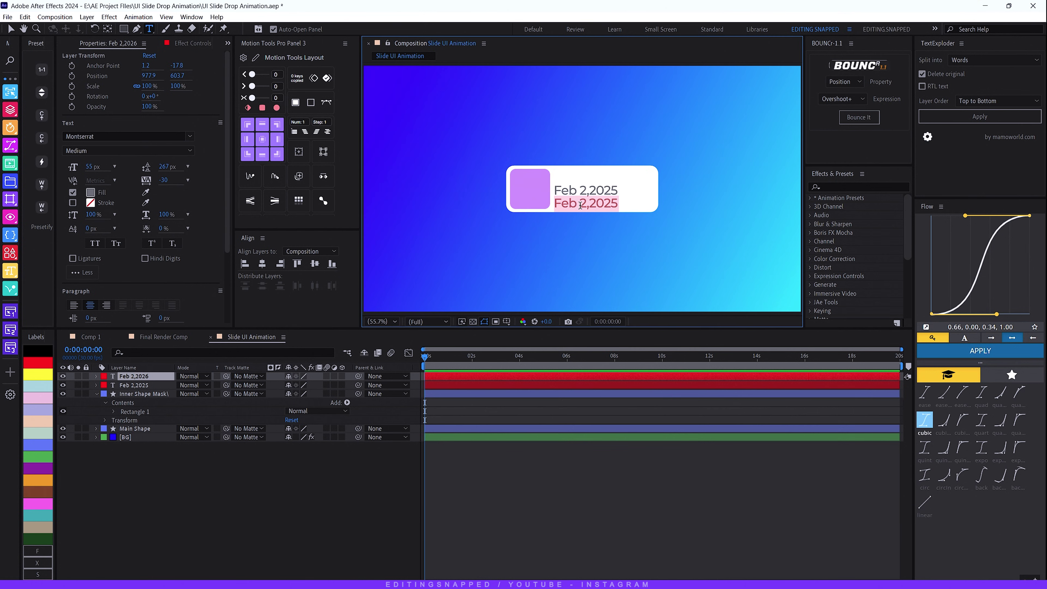
pyautogui.write('Com')
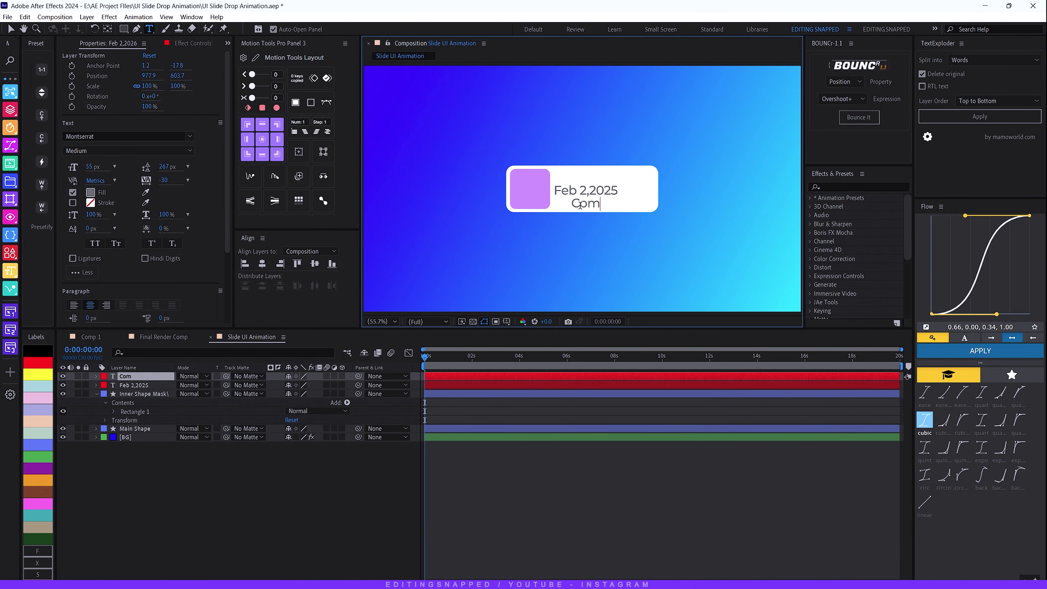
pyautogui.write('ponent Collection')
# - Select all of the "Component Collection" text and sample a near-black fill for it from the dark interface background
pyautogui.hotkey('ctrl', 'a')
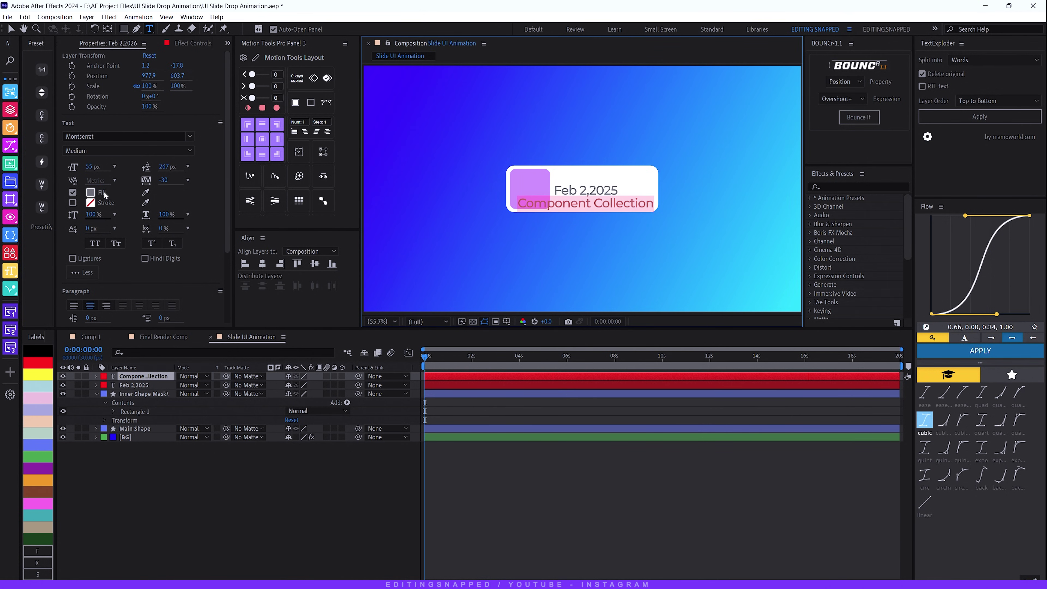
pyautogui.click(146, 193)
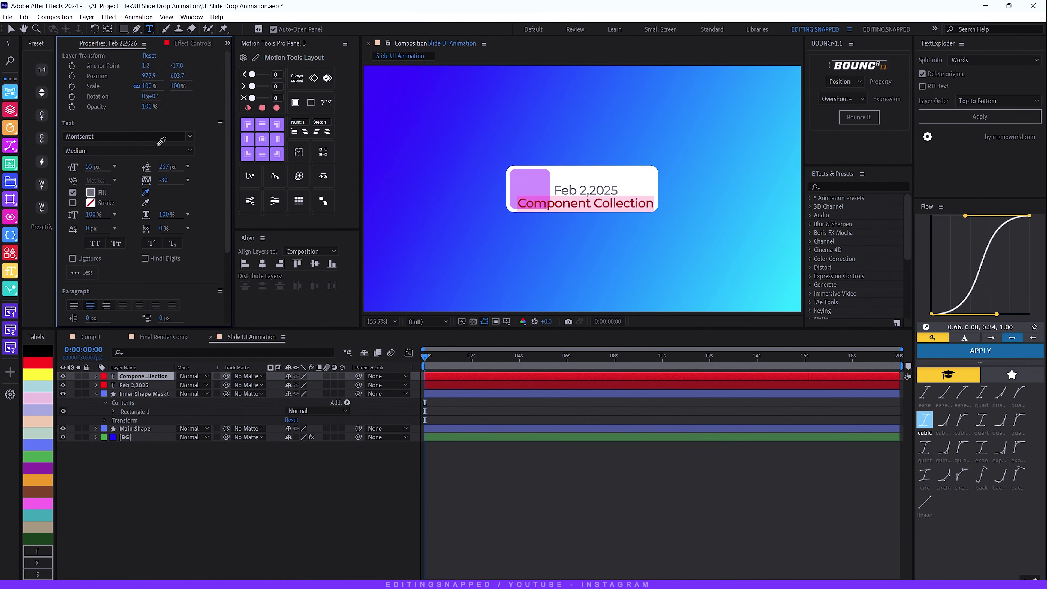
pyautogui.click(153, 136)
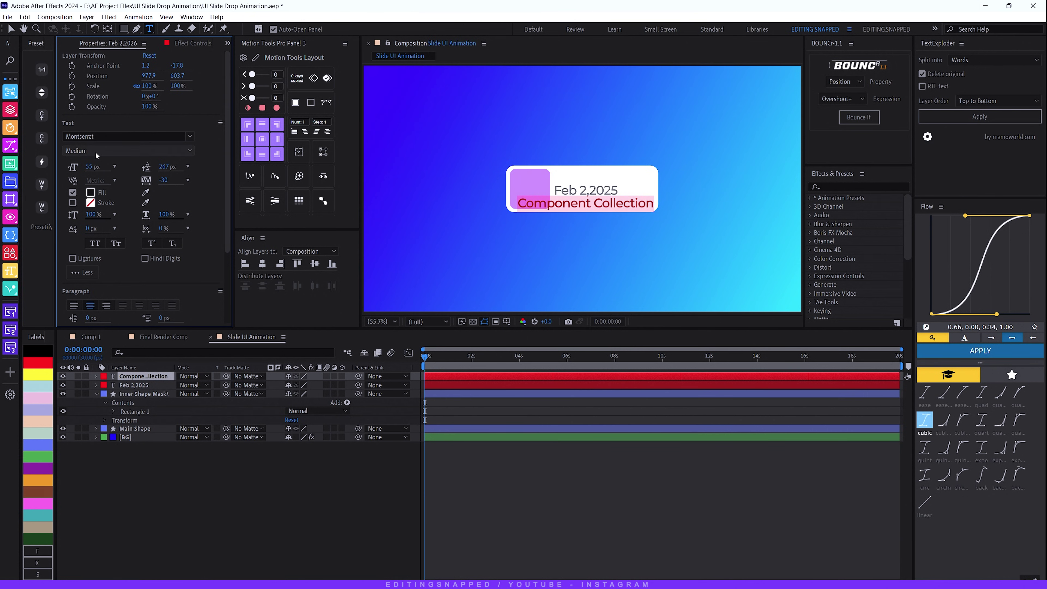
# - Set the "Component Collection" text to SemiBold at 40 px, move it beneath the date to about 1060, 596, and deselect it
pyautogui.click(108, 151)
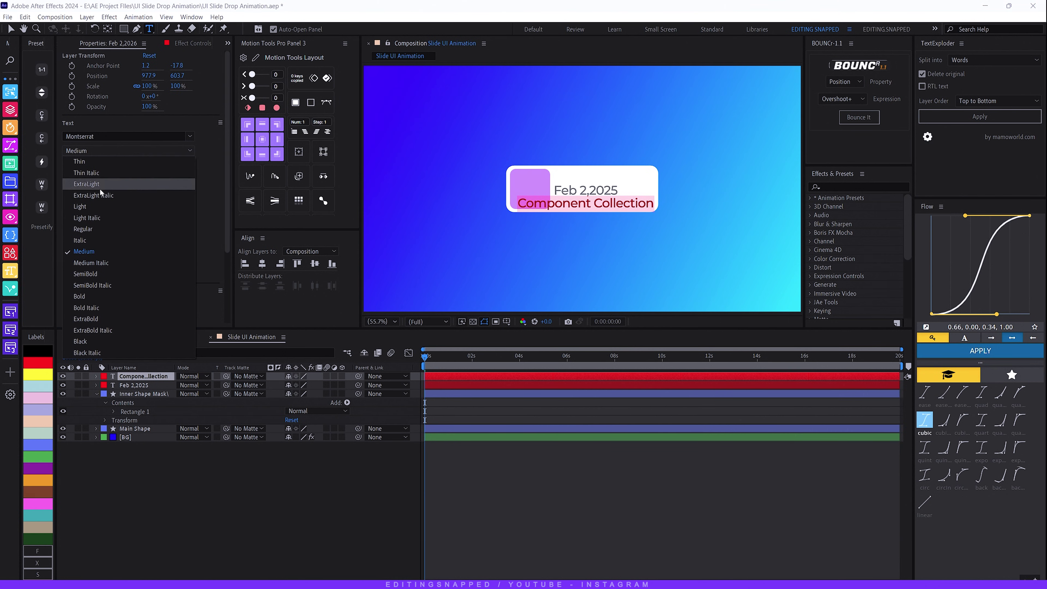
pyautogui.click(89, 274)
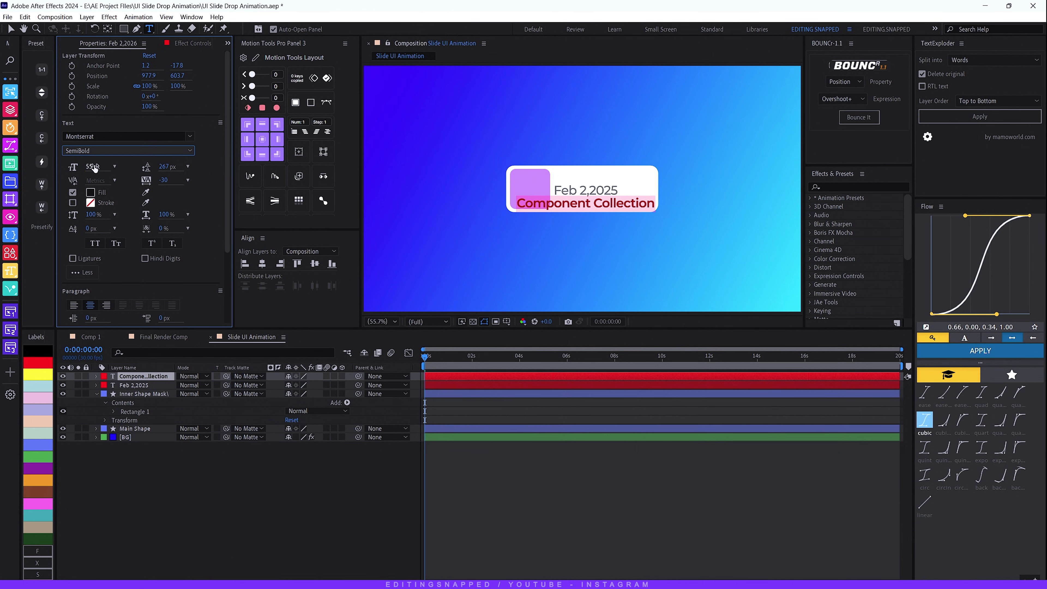
pyautogui.moveTo(94, 168); pyautogui.dragTo(86, 167)
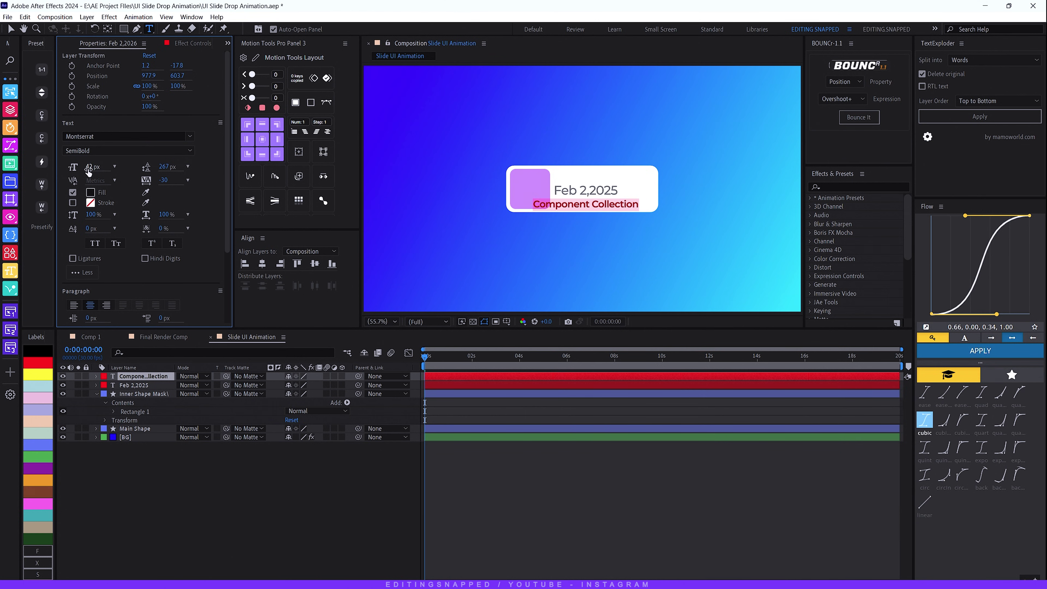
pyautogui.click(88, 167)
pyautogui.write('40')
pyautogui.press('Return')
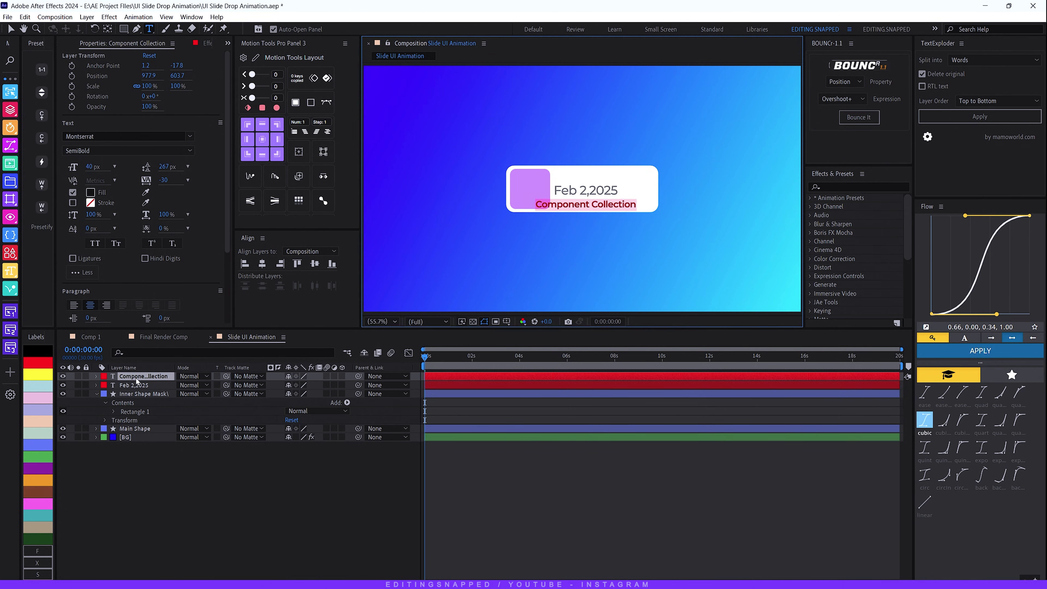
pyautogui.click(140, 376)
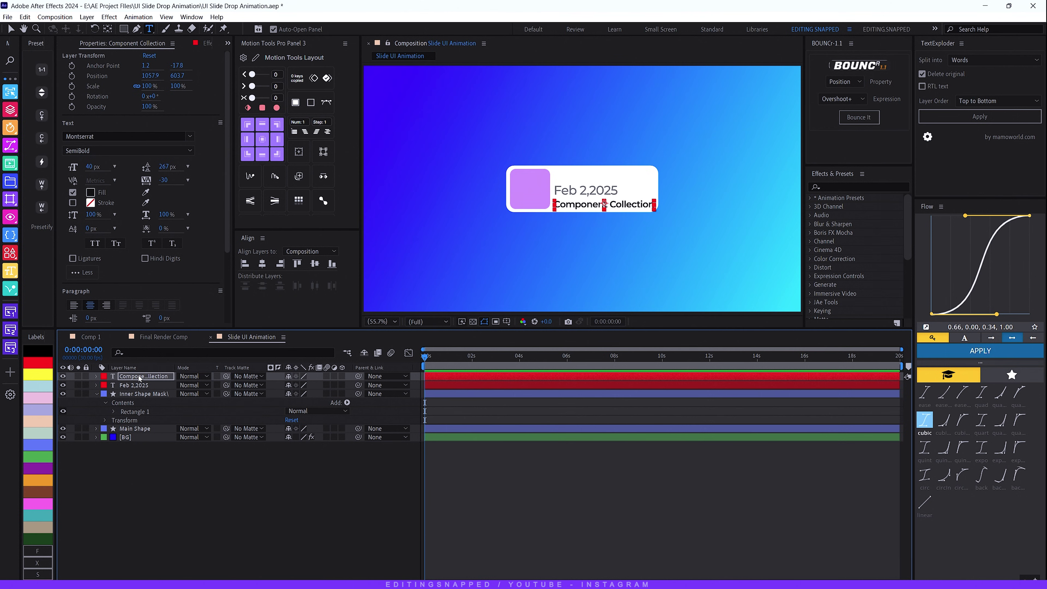
pyautogui.click(271, 523)
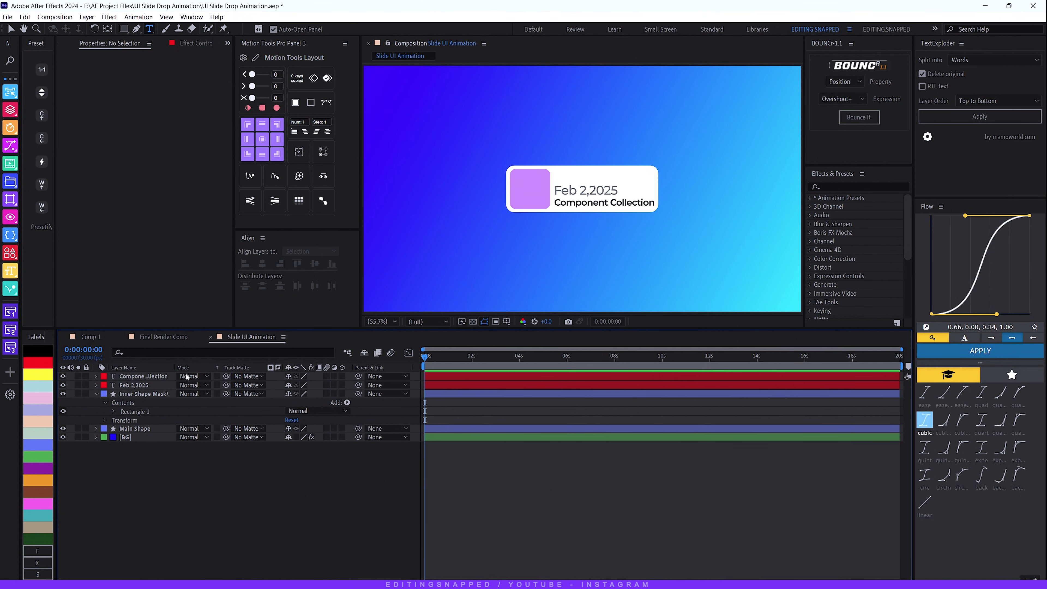
# - Unlink the Main Shape's size dimensions and set its size to 715 by 210
pyautogui.click(157, 393)
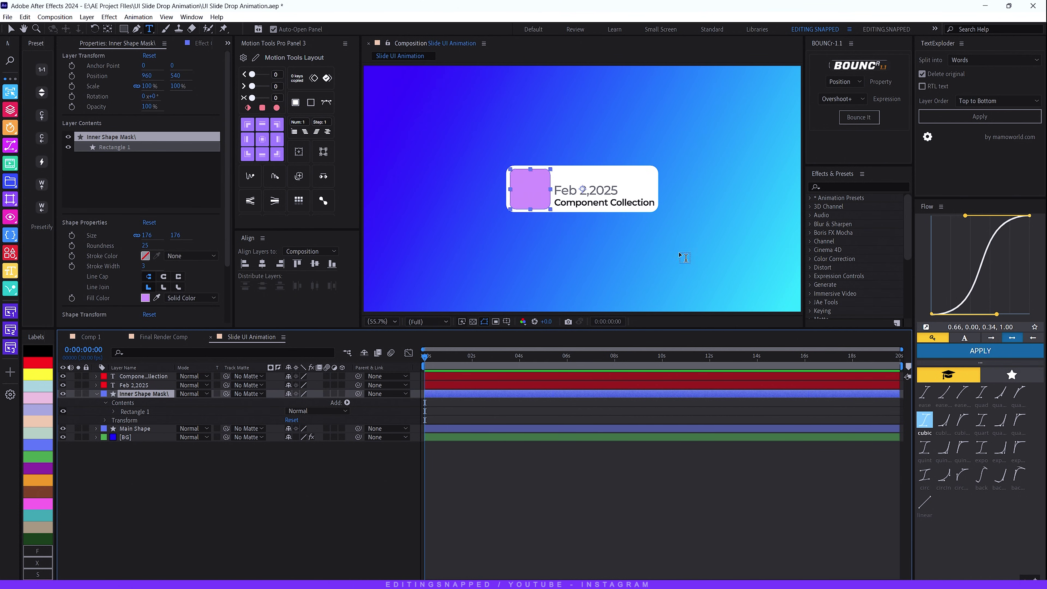
pyautogui.hotkey('ctrl', 'Down')
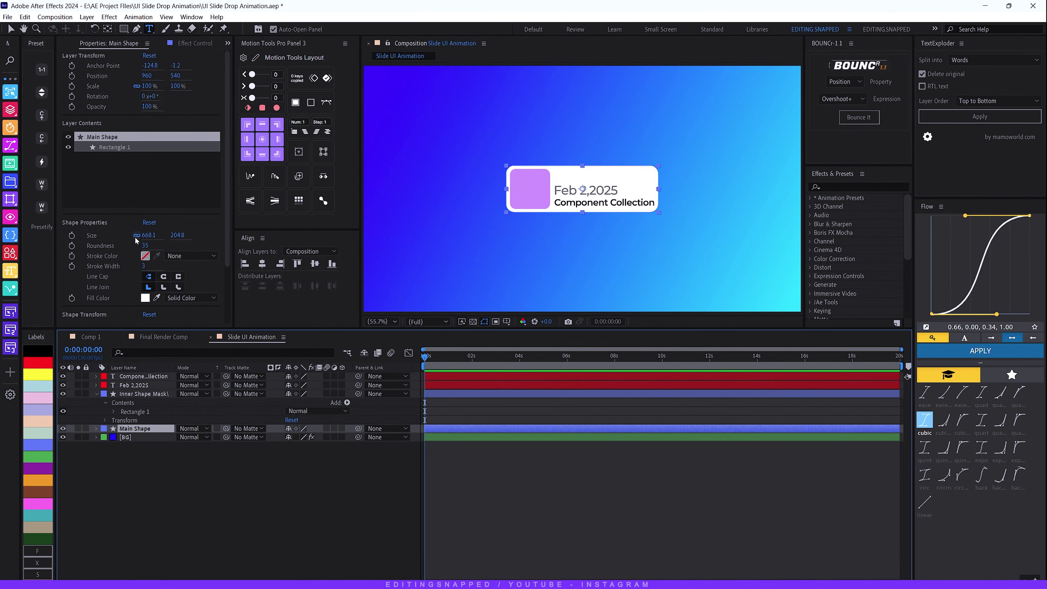
pyautogui.click(136, 236)
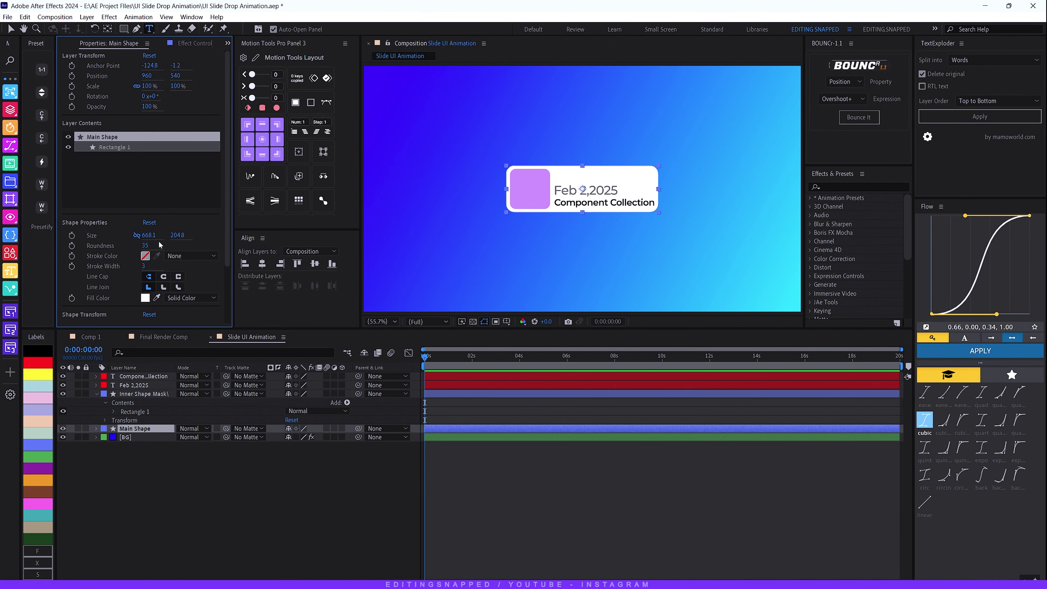
pyautogui.moveTo(149, 235); pyautogui.dragTo(160, 235)
pyautogui.click(162, 233)
pyautogui.write('7')
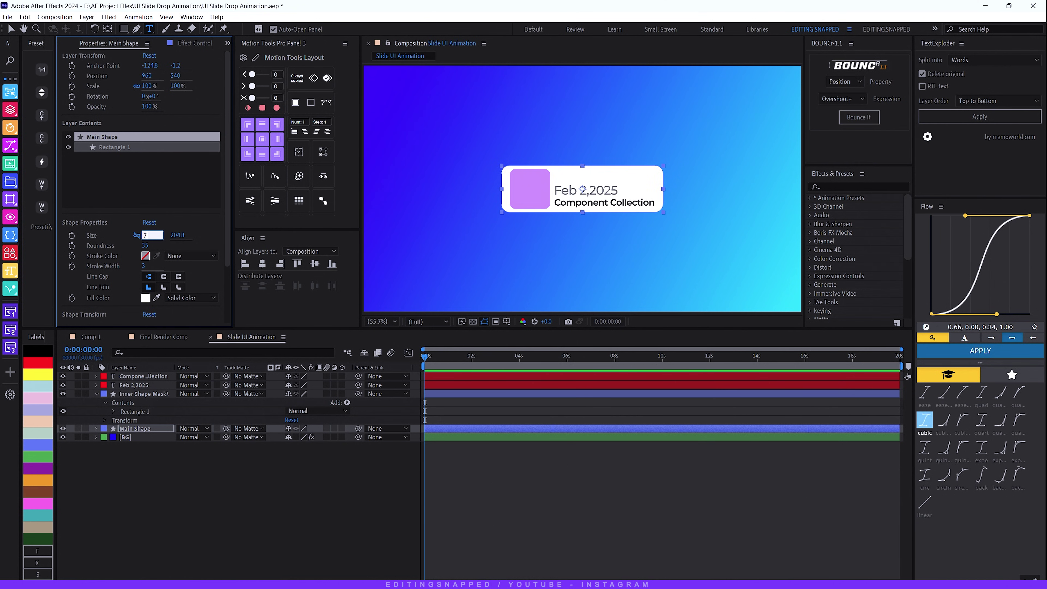
pyautogui.write('15')
pyautogui.press('Return')
pyautogui.click(180, 235)
pyautogui.write('210')
pyautogui.press('Return')
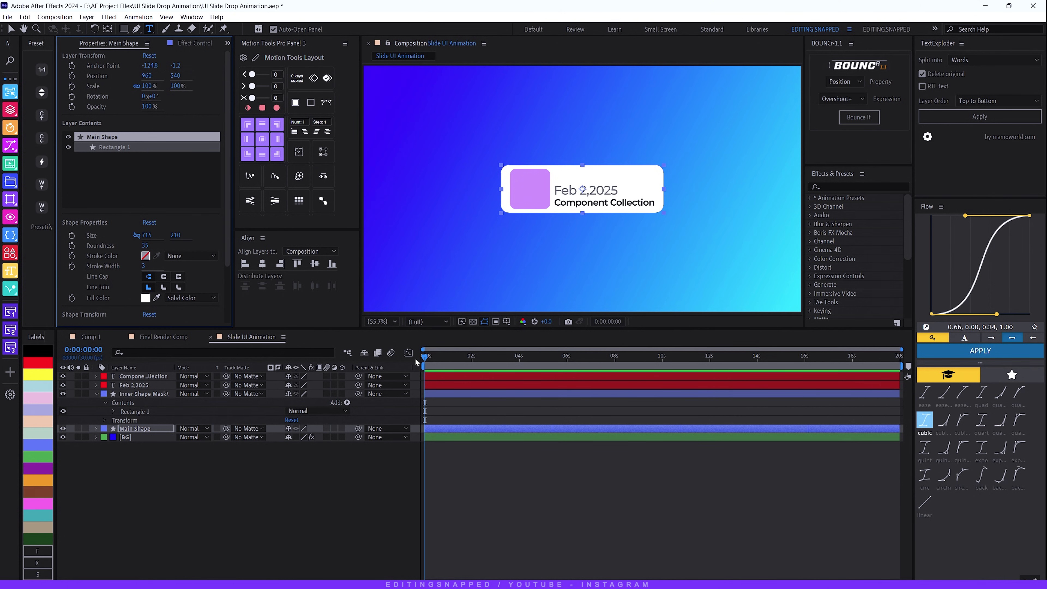
# - Center the Main Shape horizontally and vertically in the composition, then deselect it
pyautogui.click(258, 264)
pyautogui.click(315, 264)
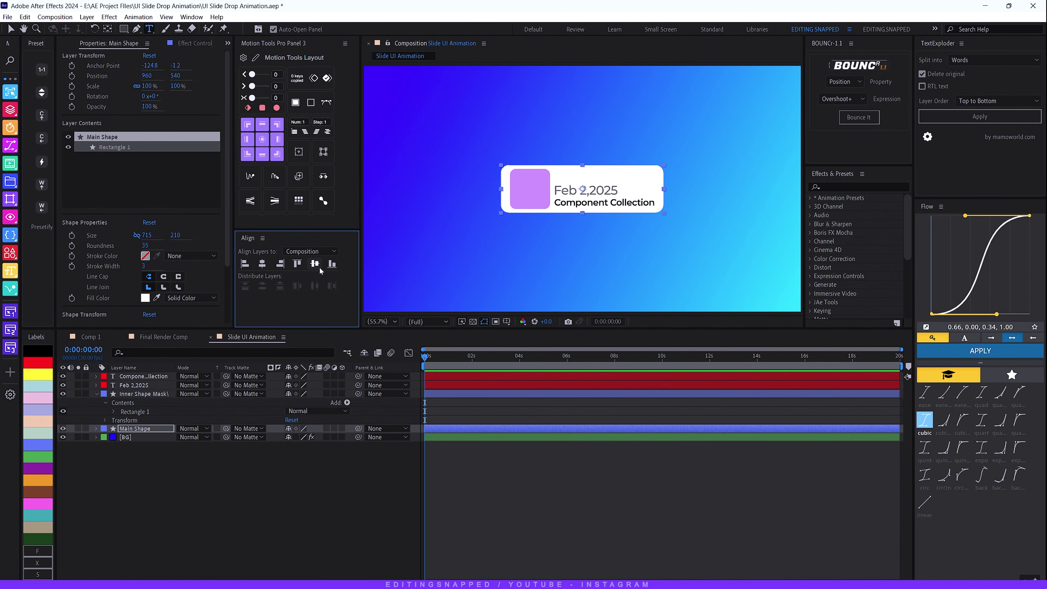
pyautogui.click(140, 445)
# - Nudge the "Component Collection" text up to about 1062, 584
pyautogui.click(135, 377)
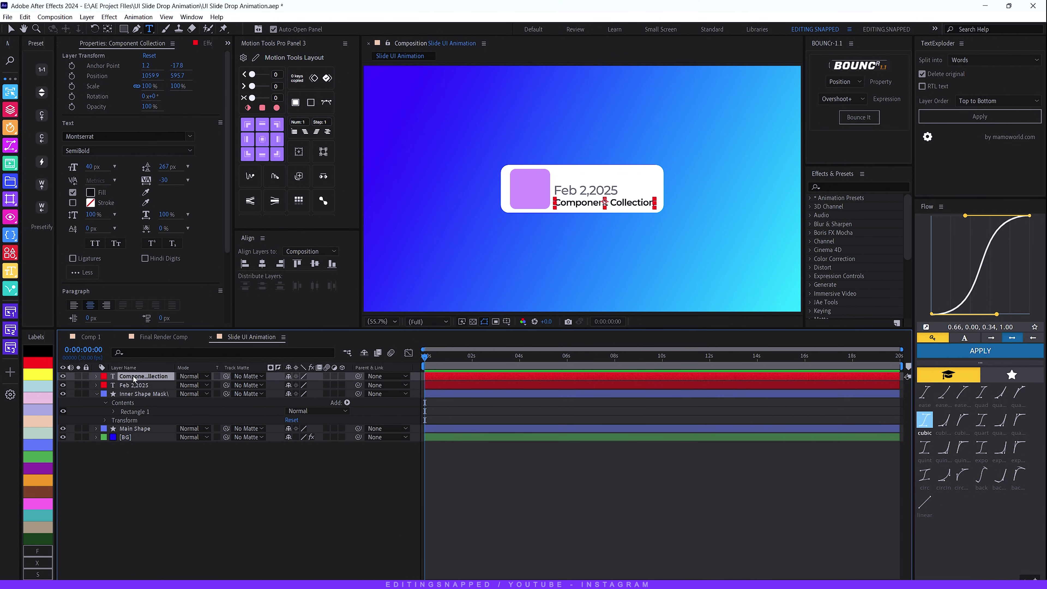
pyautogui.hotkey('shift', 'Up')
pyautogui.hotkey('shift', 'Up')
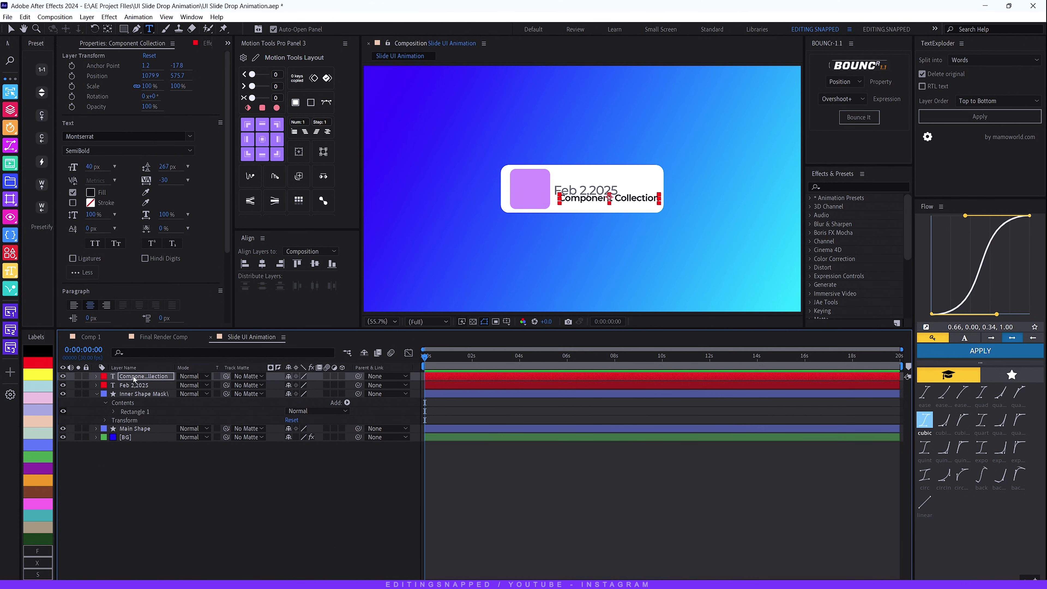
pyautogui.press('Down')
pyautogui.press('Down')
pyautogui.press('Down')
pyautogui.press('Right')
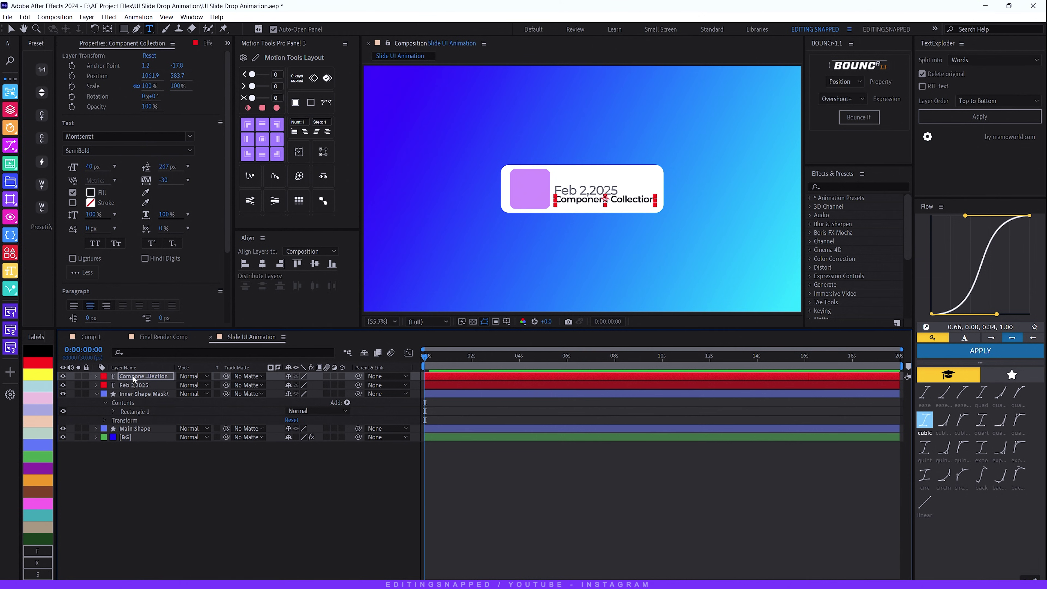
# - Nudge the date text up and slightly right to about 982, 532, then deselect all layers
pyautogui.click(133, 385)
pyautogui.hotkey('shift', 'Up')
pyautogui.hotkey('shift', 'Up')
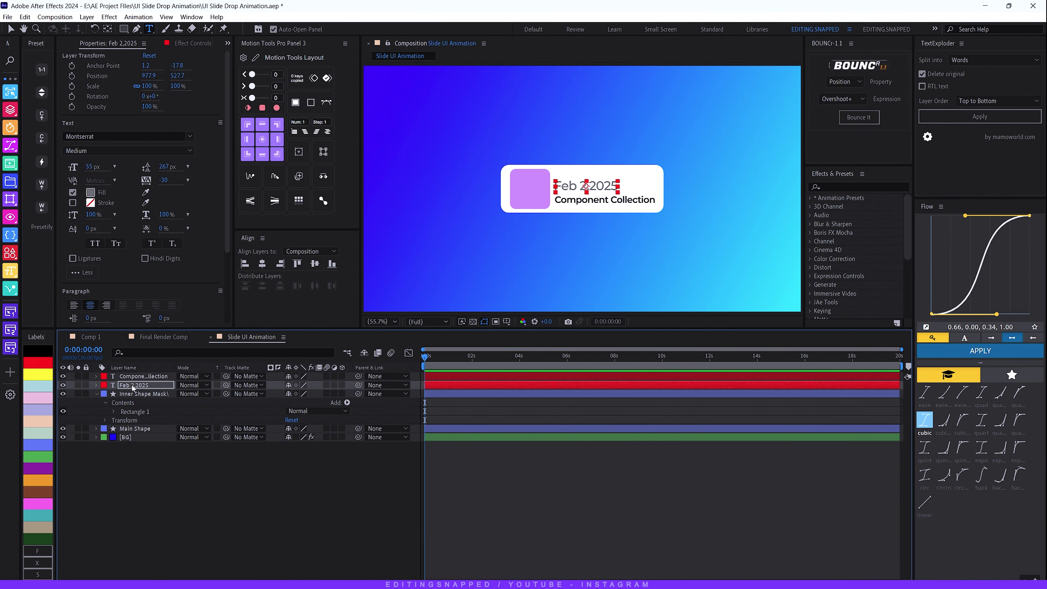
pyautogui.press('Down')
pyautogui.press('Down')
pyautogui.press('Down')
pyautogui.press('Down')
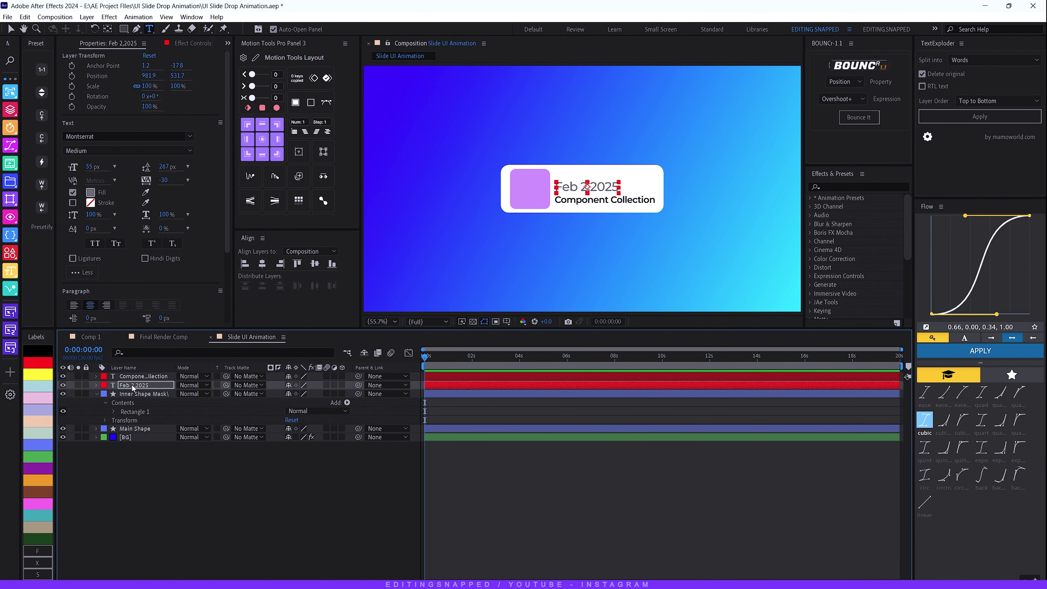
pyautogui.click(139, 378)
pyautogui.press('F2')
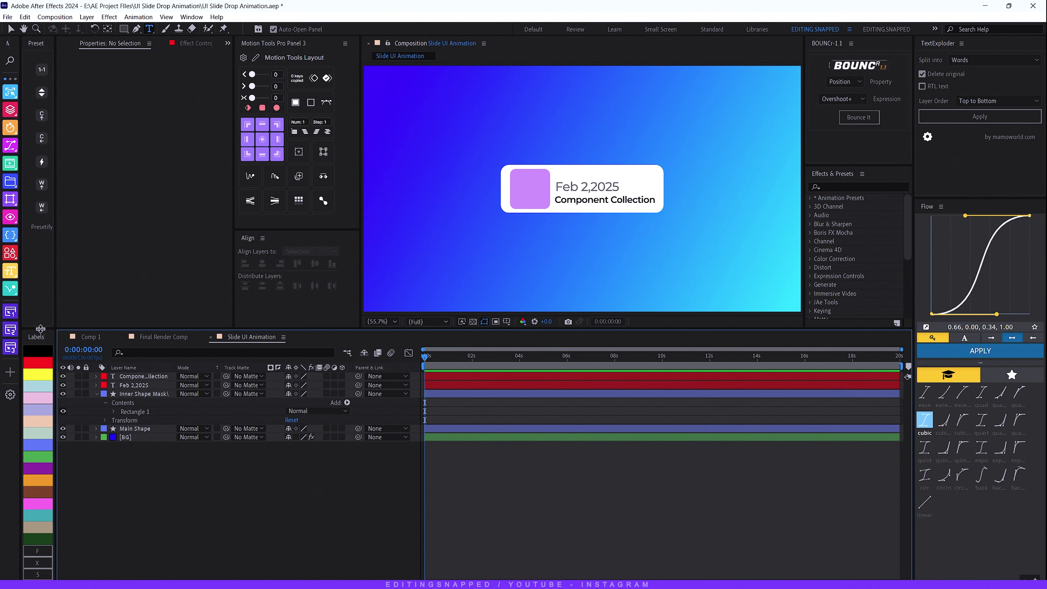
# - Compare the card with Final Render Comp, return to Slide UI Animation and collapse the Inner Shape Mask layer's properties
pyautogui.click(156, 337)
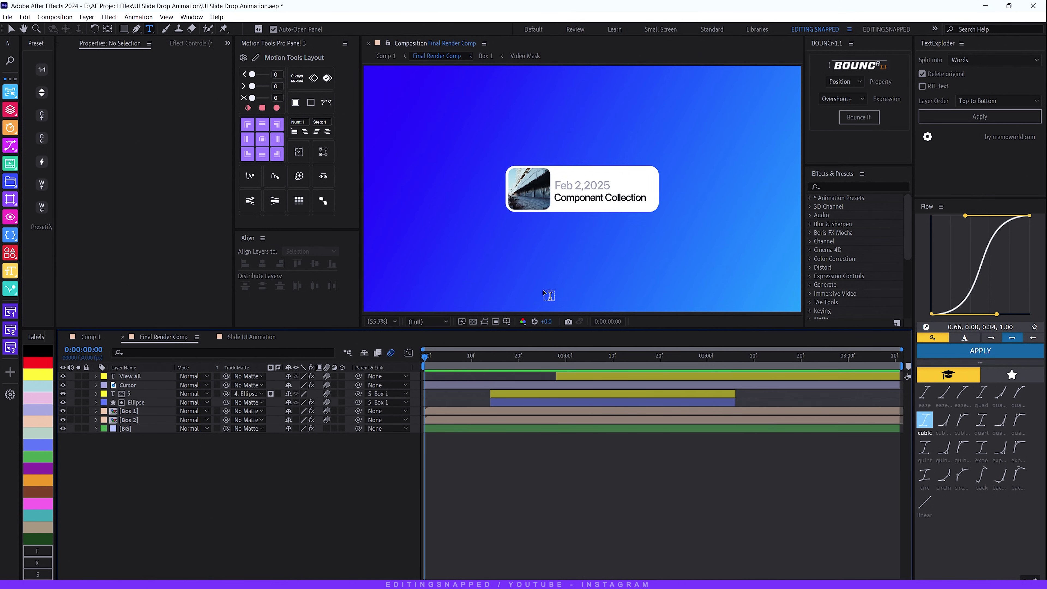
pyautogui.click(259, 337)
pyautogui.click(144, 394)
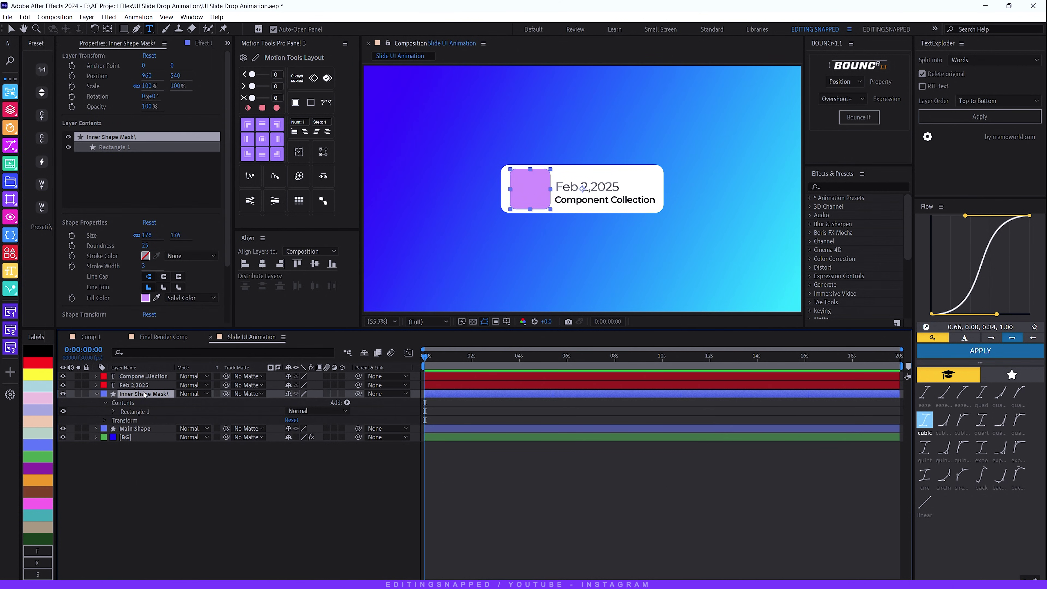
pyautogui.press('u')
pyautogui.click(149, 435)
# - Add VIDEO 1.mp4 from the mp4 footage folder directly above the Inner Shape Mask layer and use that shape as its track matte
pyautogui.hotkey('ctrl', '0')
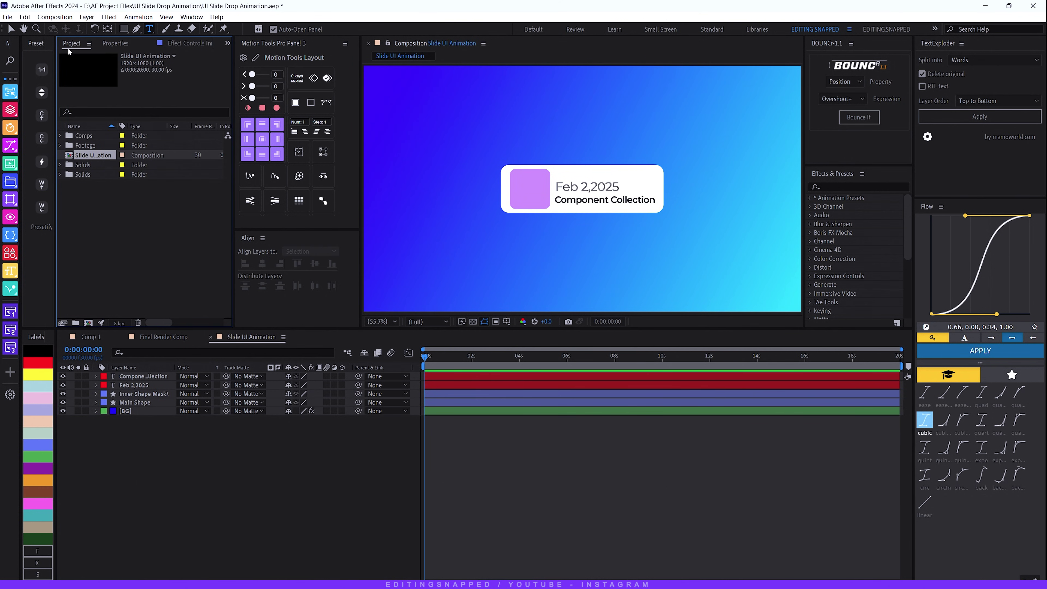
pyautogui.click(61, 146)
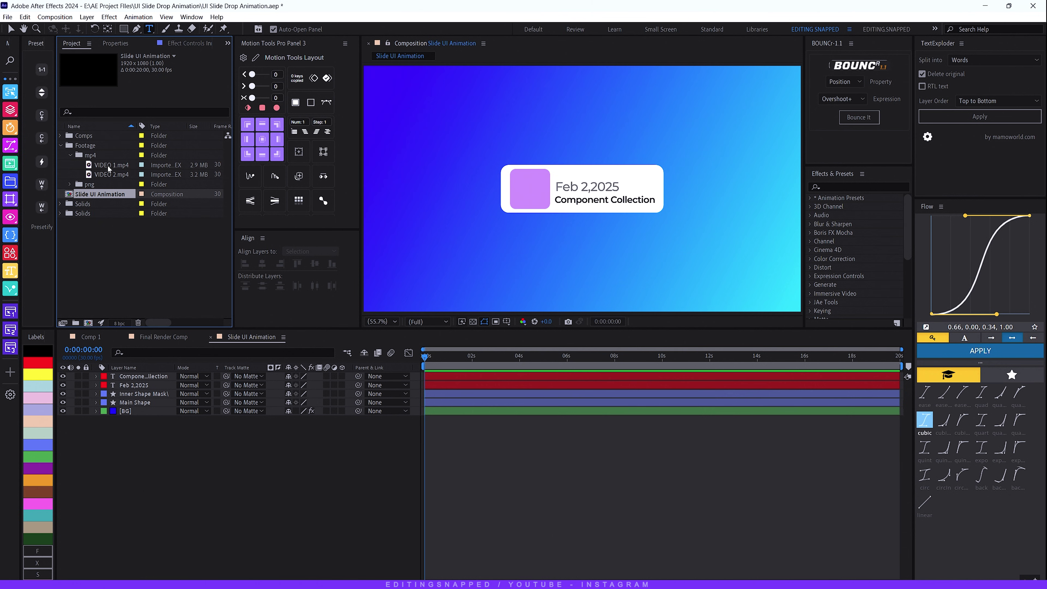
pyautogui.moveTo(109, 168); pyautogui.dragTo(139, 392)
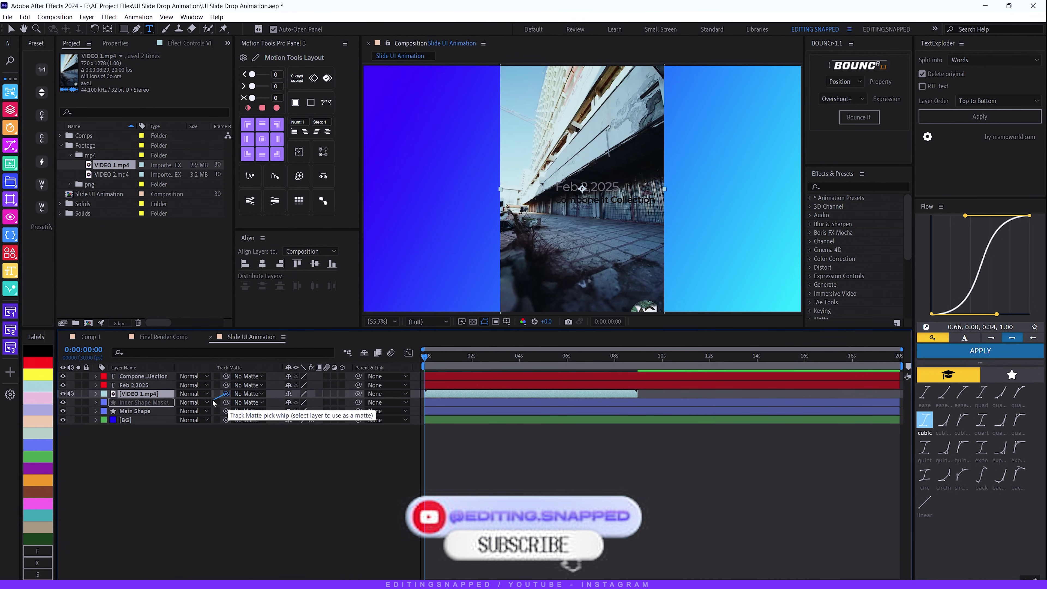
pyautogui.moveTo(213, 403); pyautogui.dragTo(135, 404)
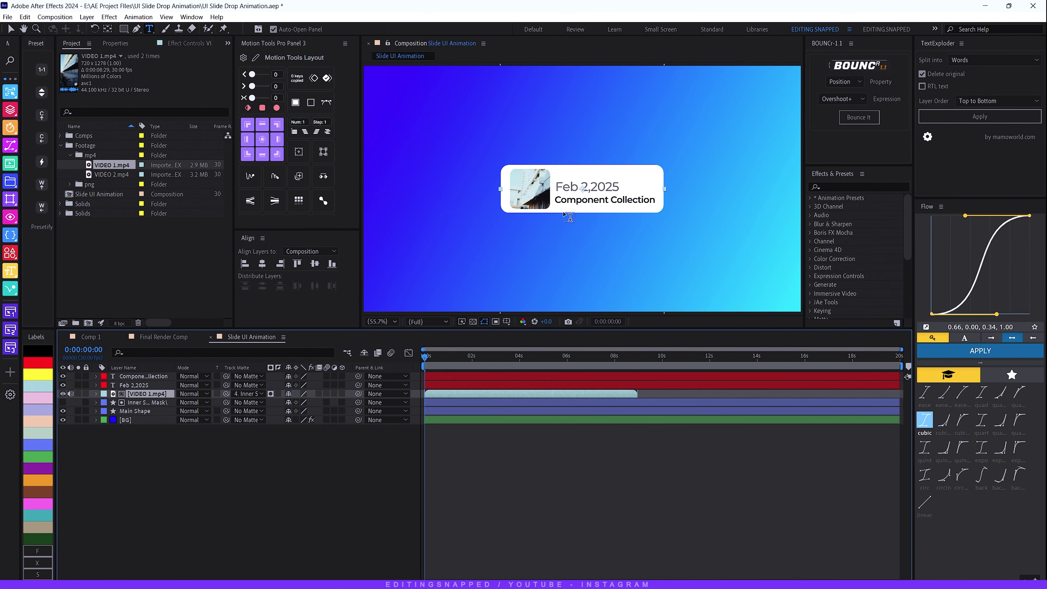
# - Preview the masked video and shift the Inner Shape Mask layer slightly left so it sits nearer the card's left edge
pyautogui.moveTo(444, 357); pyautogui.dragTo(514, 363)
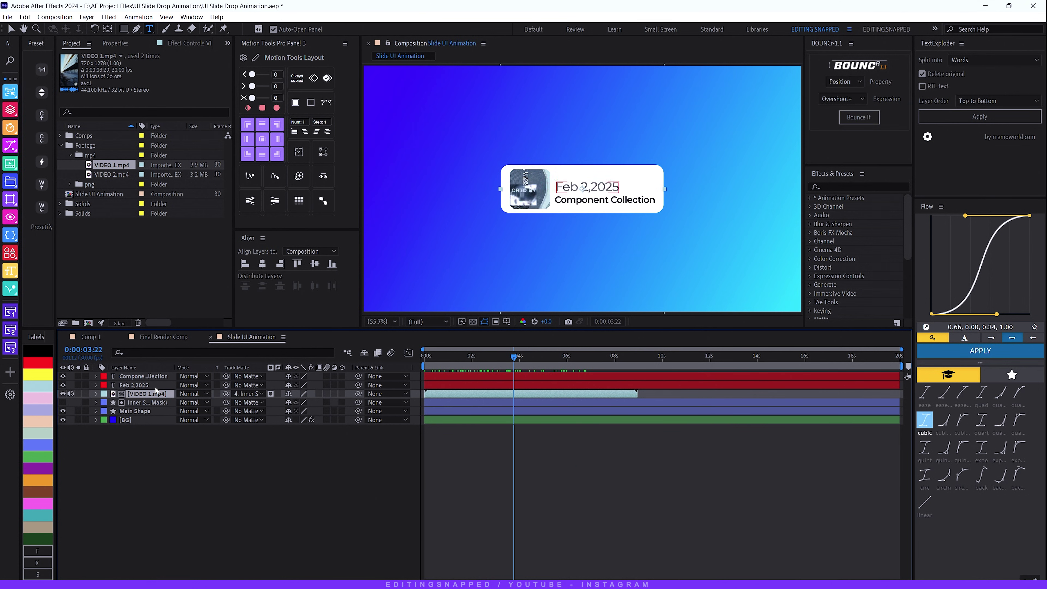
pyautogui.click(144, 402)
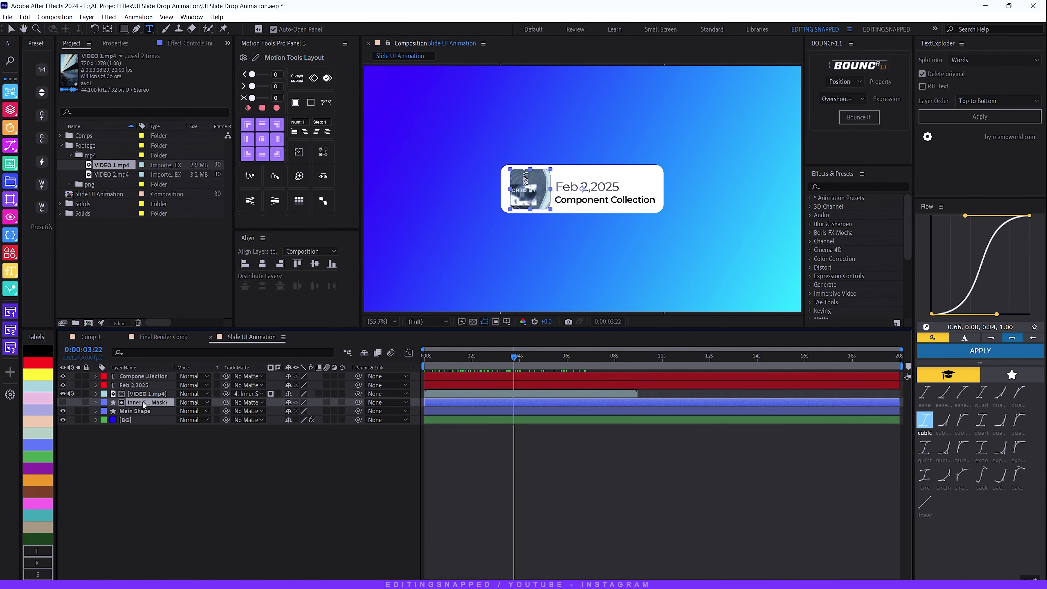
pyautogui.press('Return')
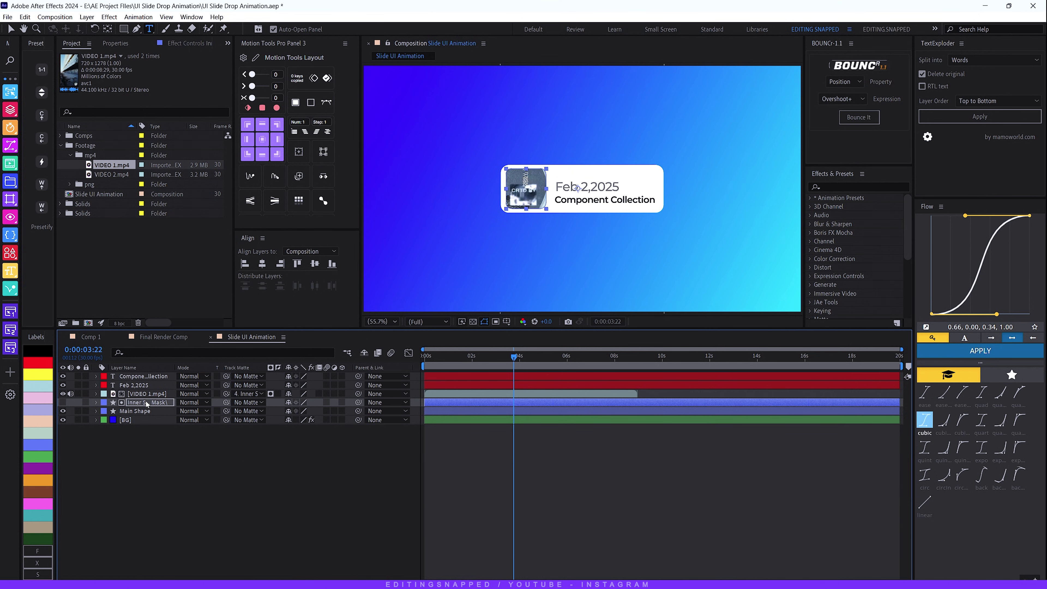
pyautogui.click(469, 357)
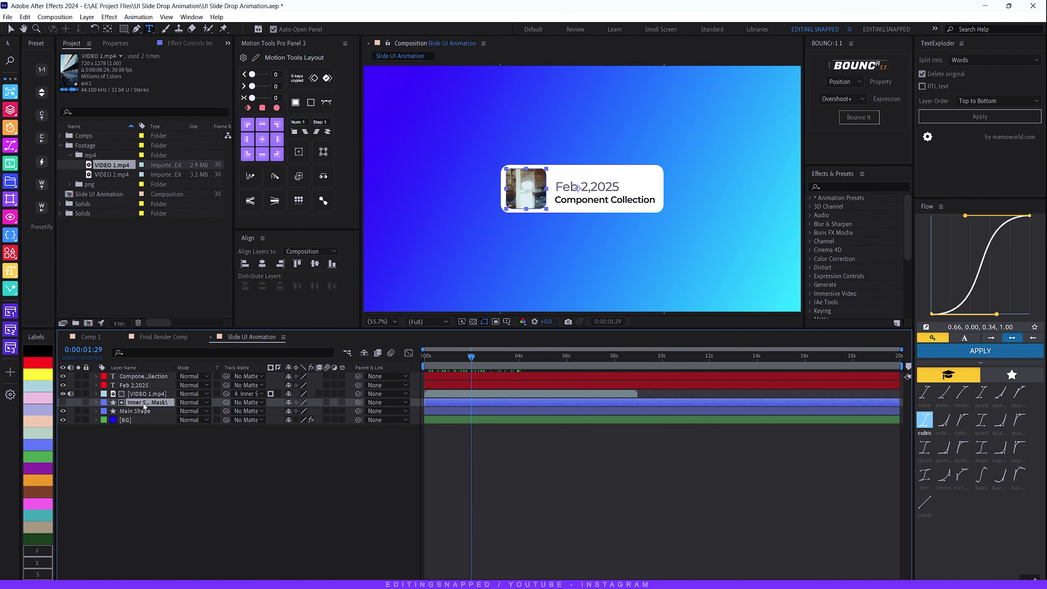
pyautogui.click(230, 476)
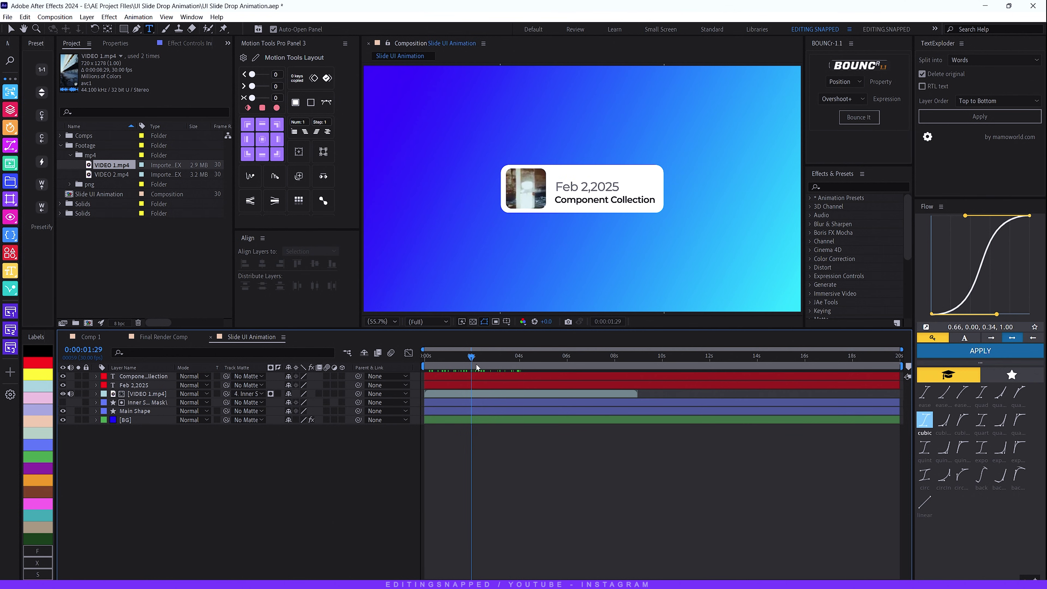
# - Return to the start of the timeline, nudge the date and title texts together slightly left and up, and deselect them
pyautogui.moveTo(476, 364); pyautogui.dragTo(424, 364)
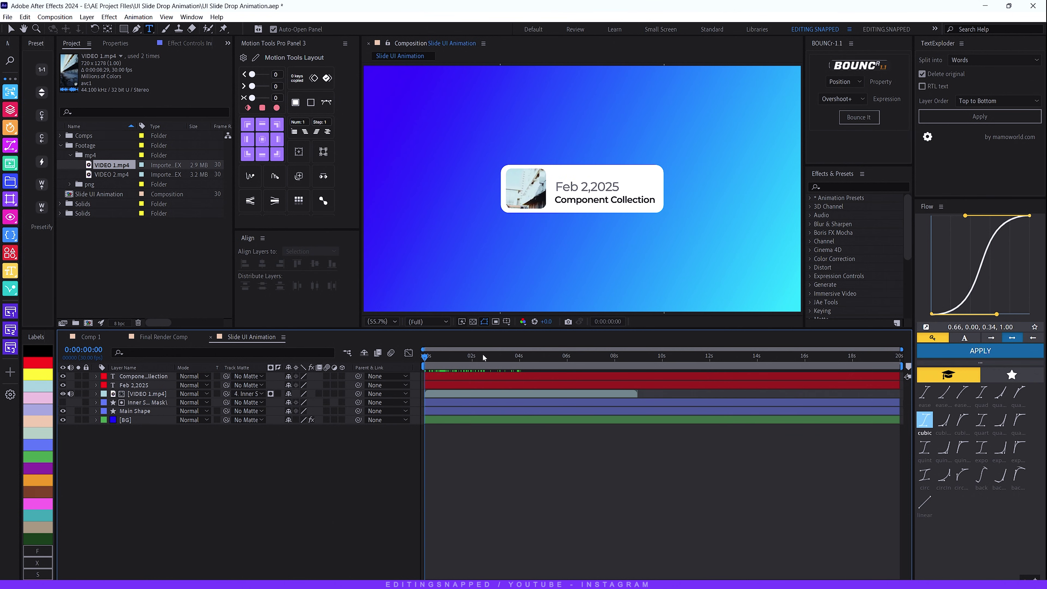
pyautogui.click(134, 384)
pyautogui.keyDown('ctrl'); pyautogui.click(135, 377); pyautogui.keyUp('ctrl')
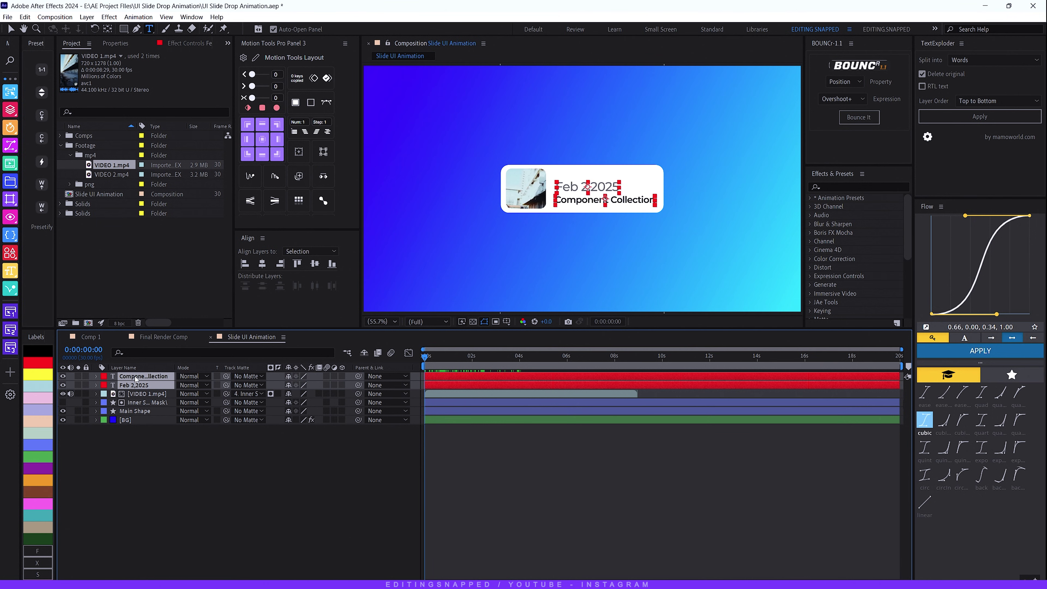
pyautogui.press('Left')
pyautogui.press('Left')
pyautogui.press('Left')
pyautogui.press('Left')
pyautogui.press('Left')
pyautogui.press('Left')
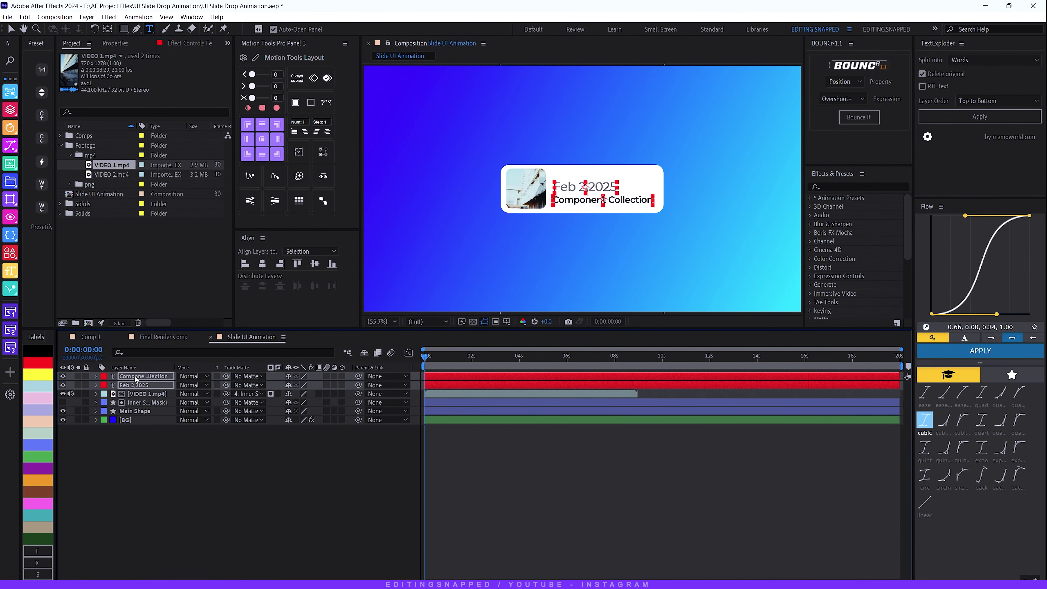
pyautogui.press('Left')
pyautogui.press('Left')
pyautogui.press('Up')
pyautogui.click(441, 551)
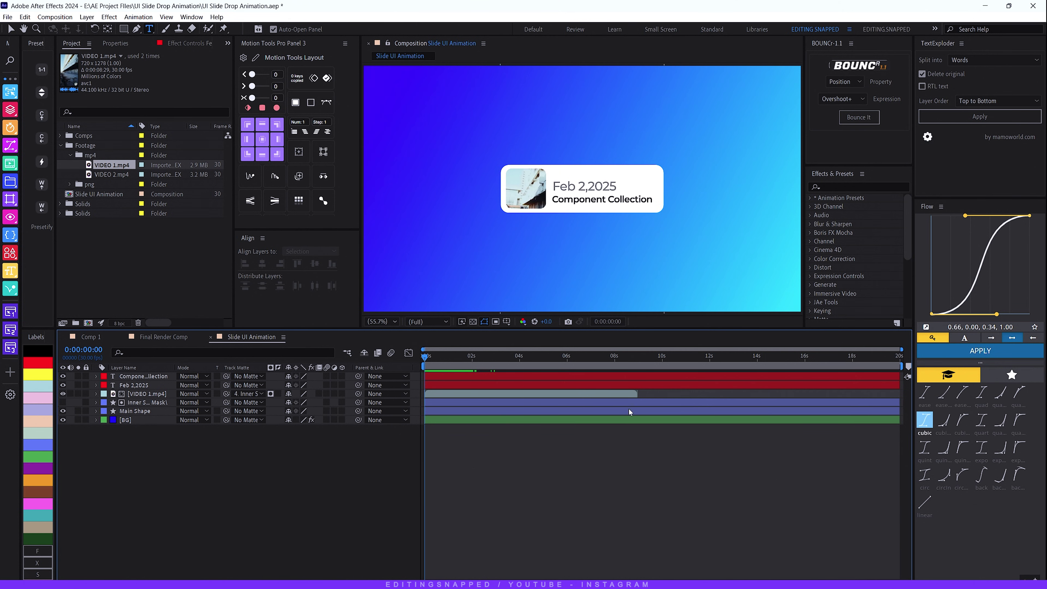
# - Preview the masked video up to about 0:00:05:10 and compare the card with Final Render Comp
pyautogui.moveTo(437, 359); pyautogui.dragTo(551, 361)
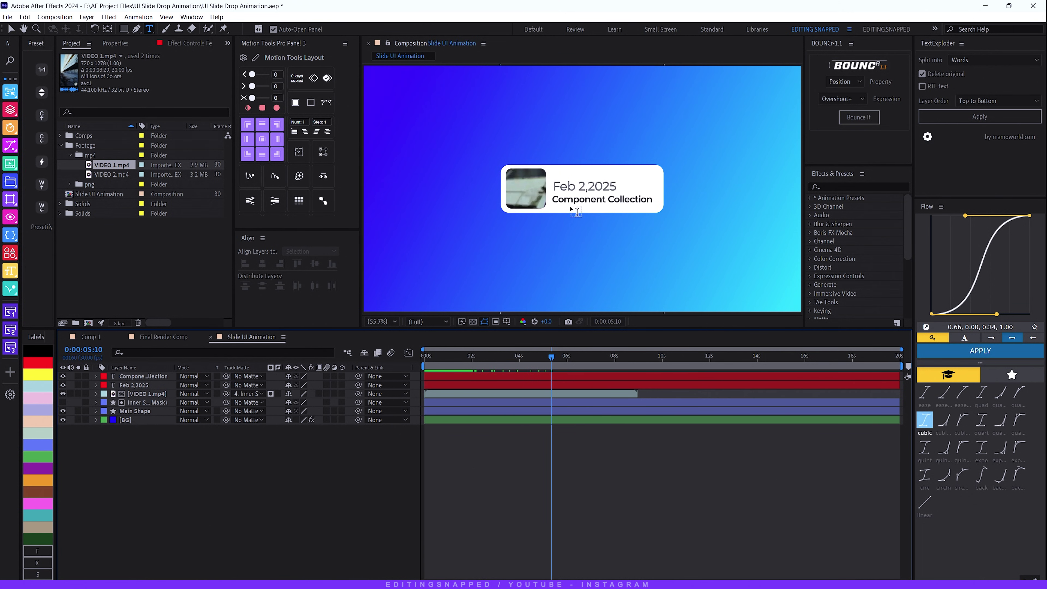
pyautogui.click(156, 340)
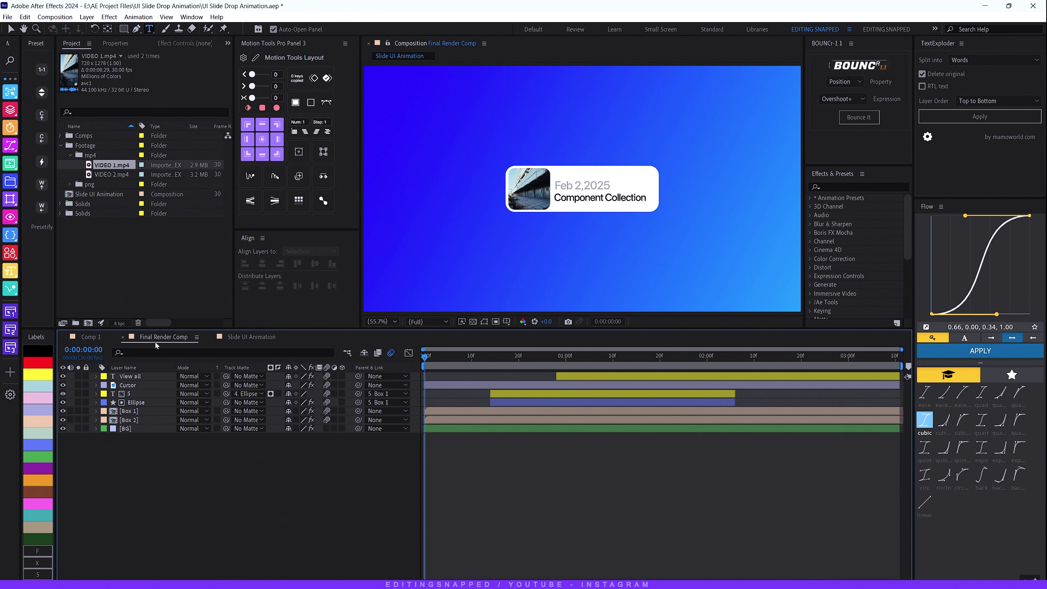
# - In Slide UI Animation, pre-compose the title, date, video, mask and main shape layers as Box Shape 1, and mute its audio
pyautogui.click(272, 337)
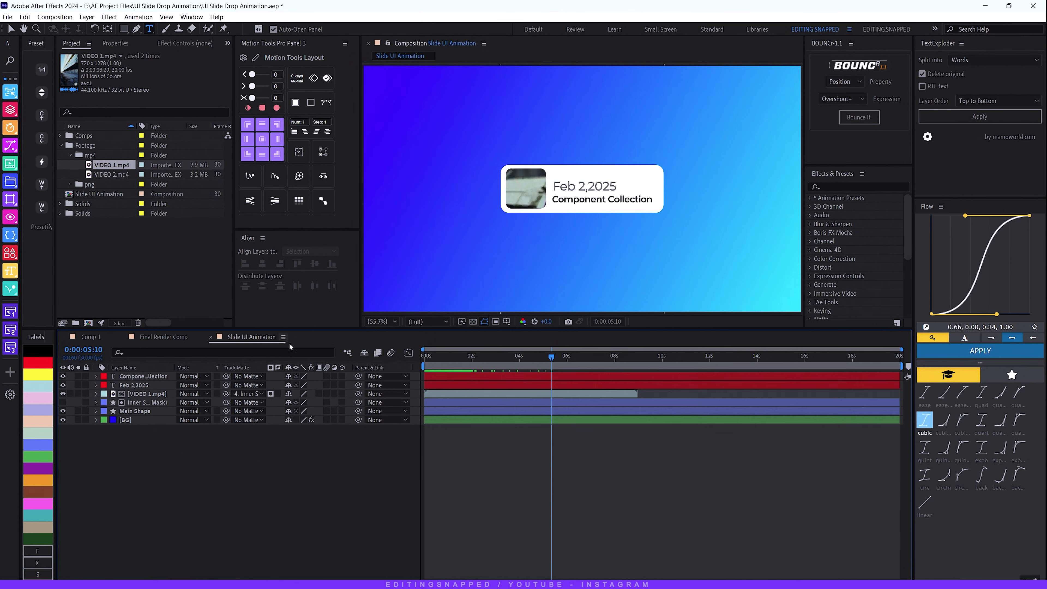
pyautogui.click(140, 376)
pyautogui.keyDown('shift'); pyautogui.click(140, 385); pyautogui.keyUp('shift')
pyautogui.keyDown('shift'); pyautogui.click(136, 412); pyautogui.keyUp('shift')
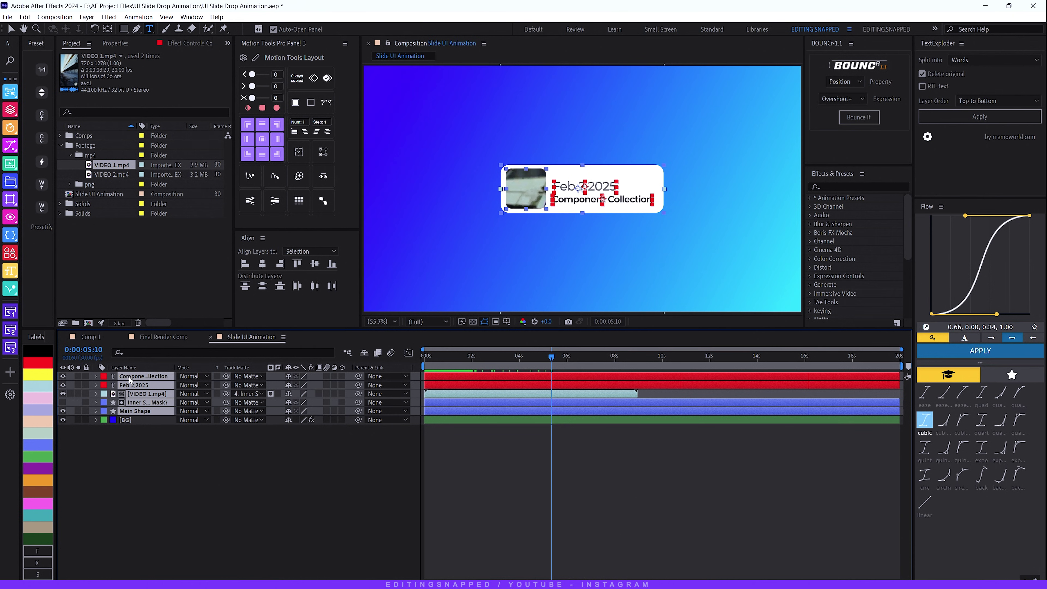
pyautogui.rightClick(140, 384)
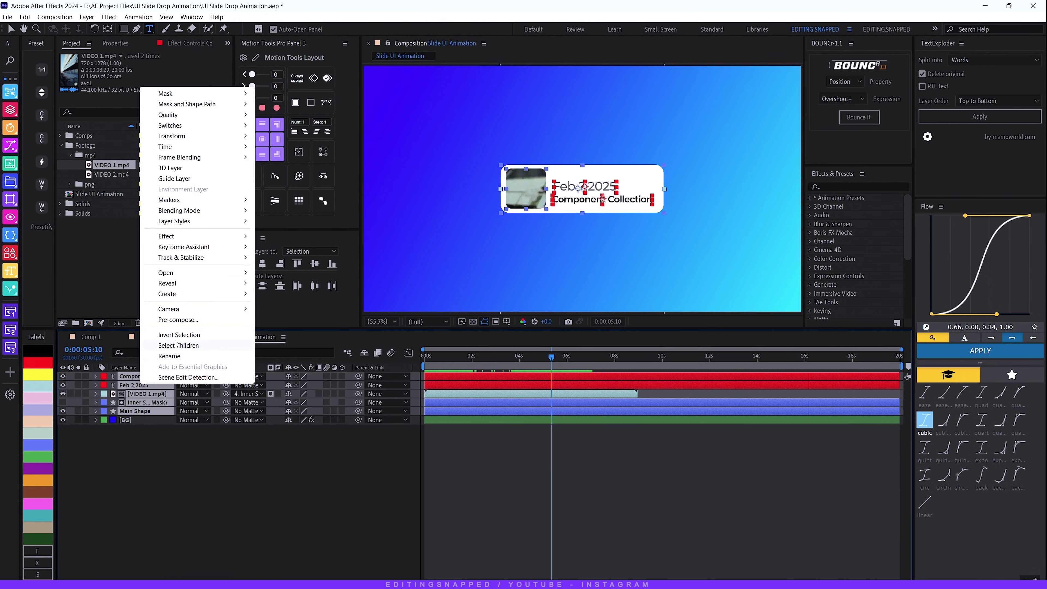
pyautogui.click(178, 320)
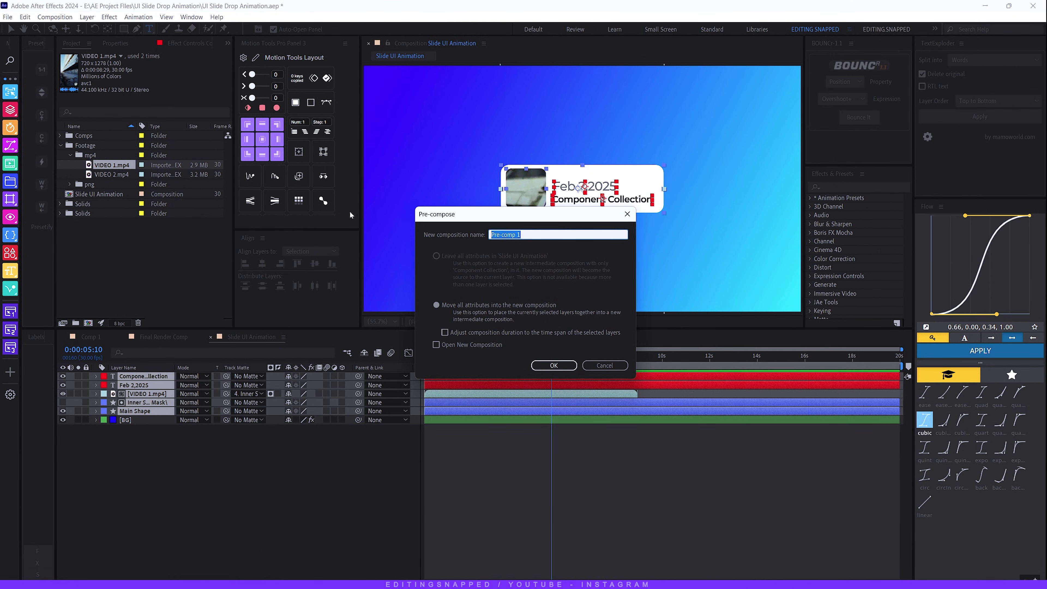
pyautogui.write('BOX')
pyautogui.press('Return')
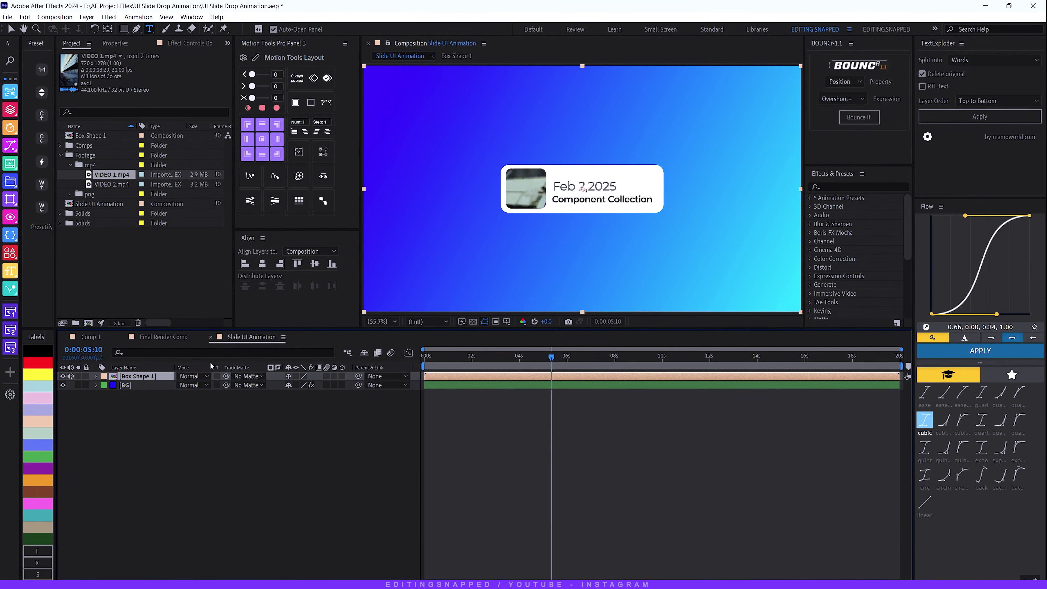
pyautogui.press('F2')
pyautogui.click(70, 376)
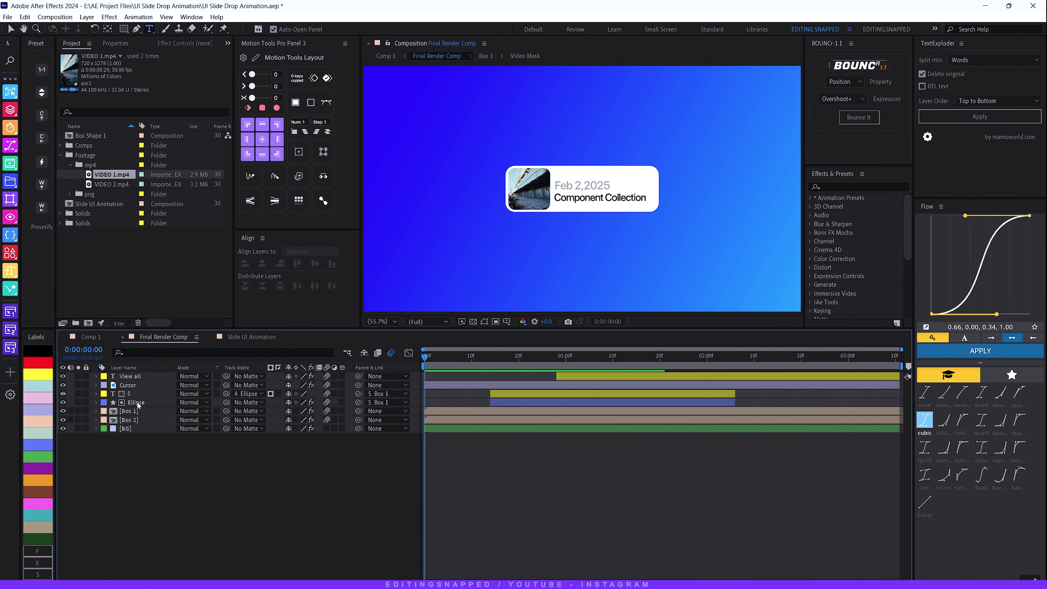
# - Check the motion in Final Render Comp and draw a blue 0091FF circle about 63 px wide on the upper-right corner of Slide UI Animation's card
pyautogui.moveTo(490, 359); pyautogui.dragTo(528, 365)
pyautogui.click(244, 337)
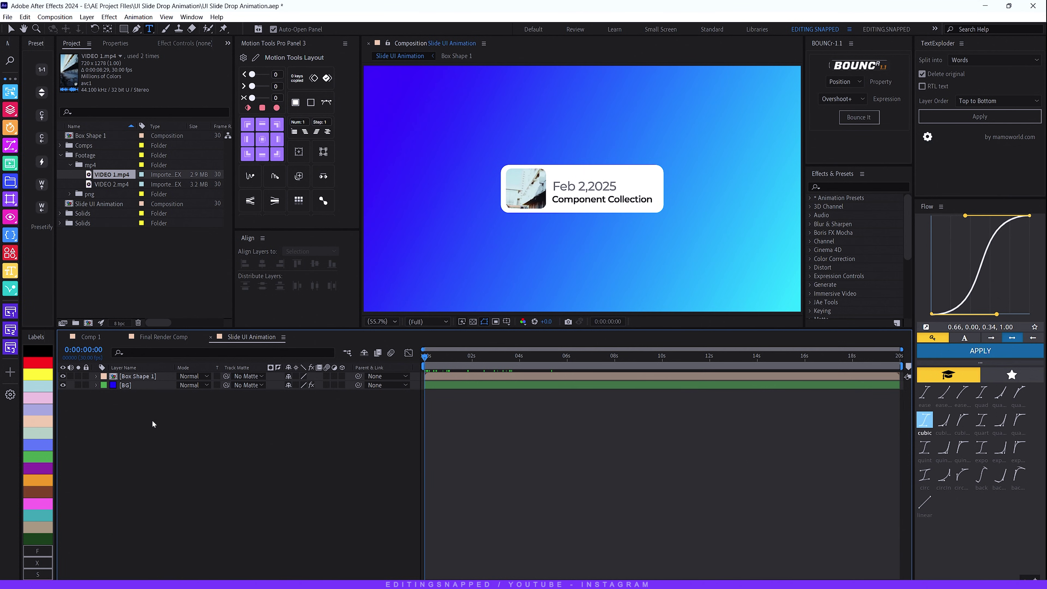
pyautogui.press('q')
pyautogui.press('q')
pyautogui.press('q')
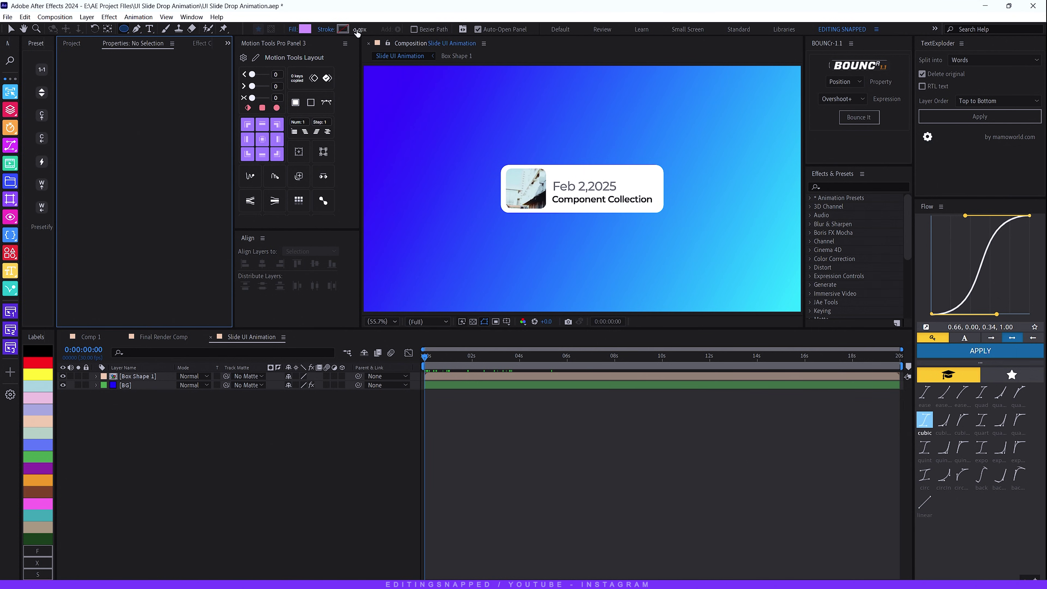
pyautogui.click(303, 30)
pyautogui.moveTo(380, 348); pyautogui.dragTo(446, 290)
pyautogui.moveTo(455, 329); pyautogui.dragTo(456, 348)
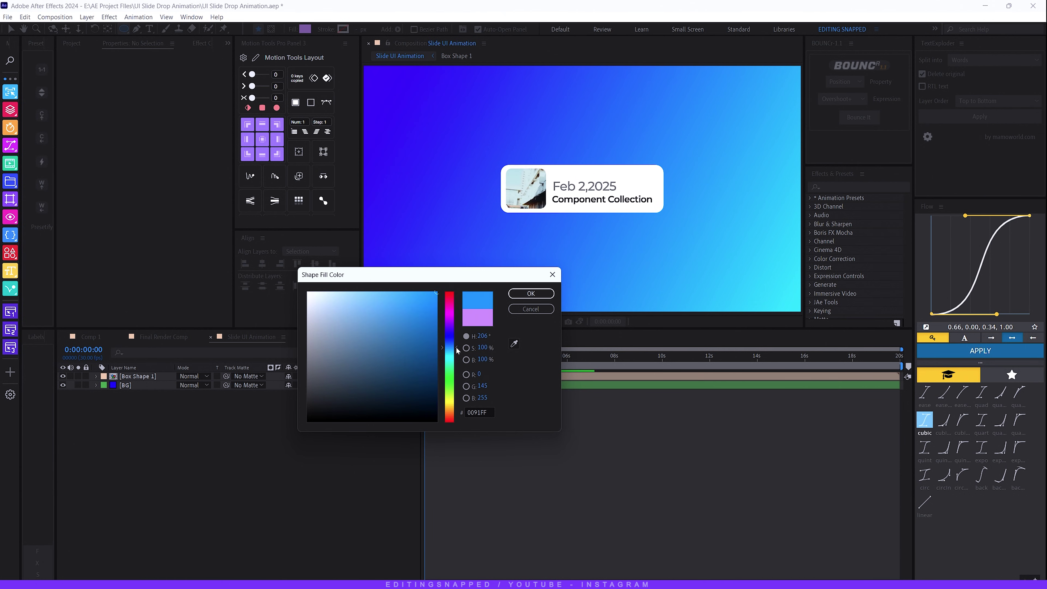
pyautogui.click(531, 293)
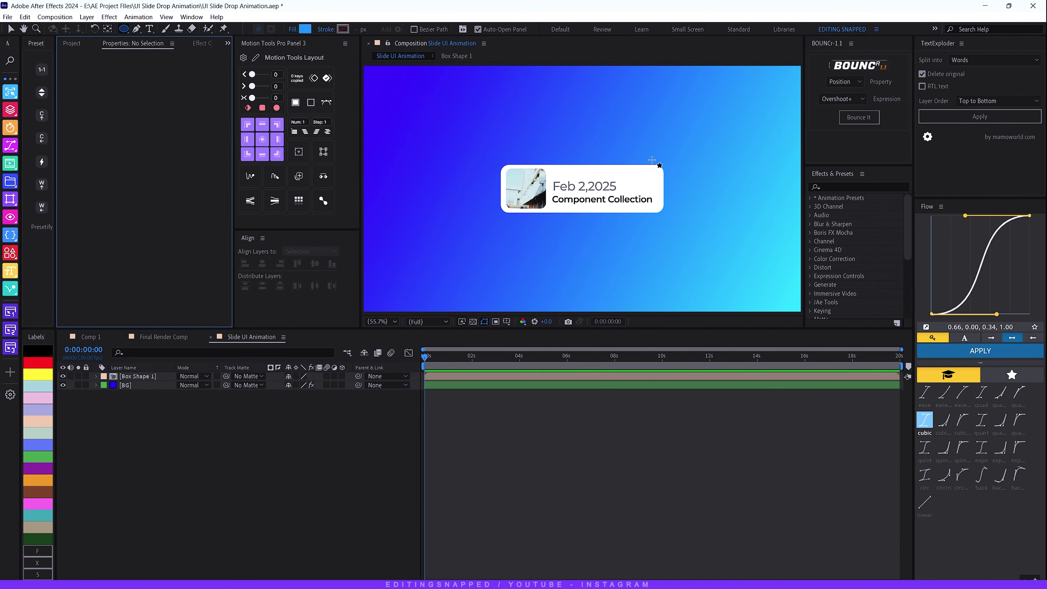
pyautogui.moveTo(653, 160); pyautogui.dragTo(665, 173)
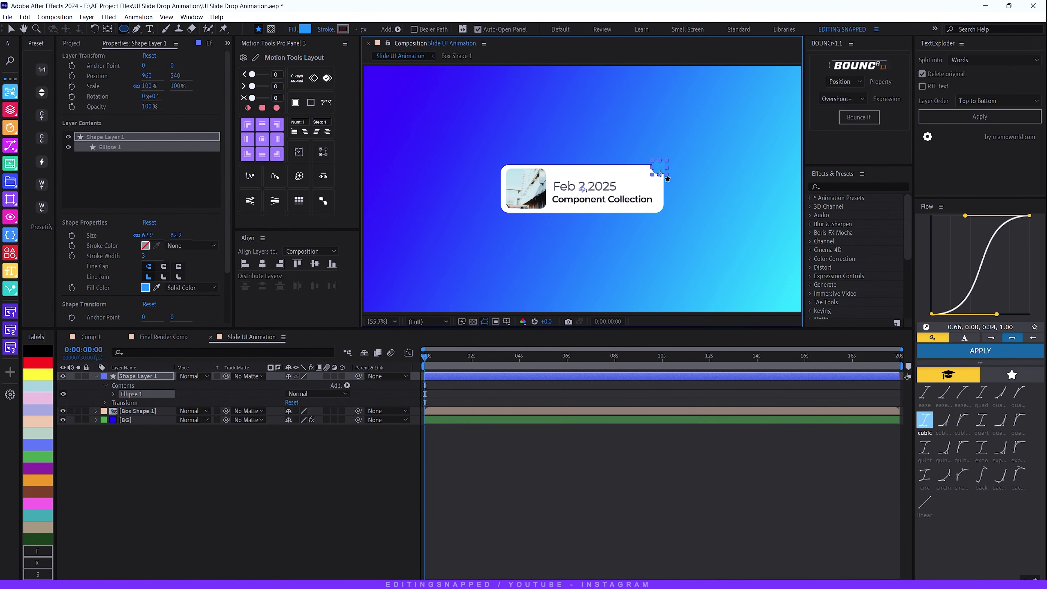
# - Change the circle's fill colour to bright green 4DFF00
pyautogui.click(306, 29)
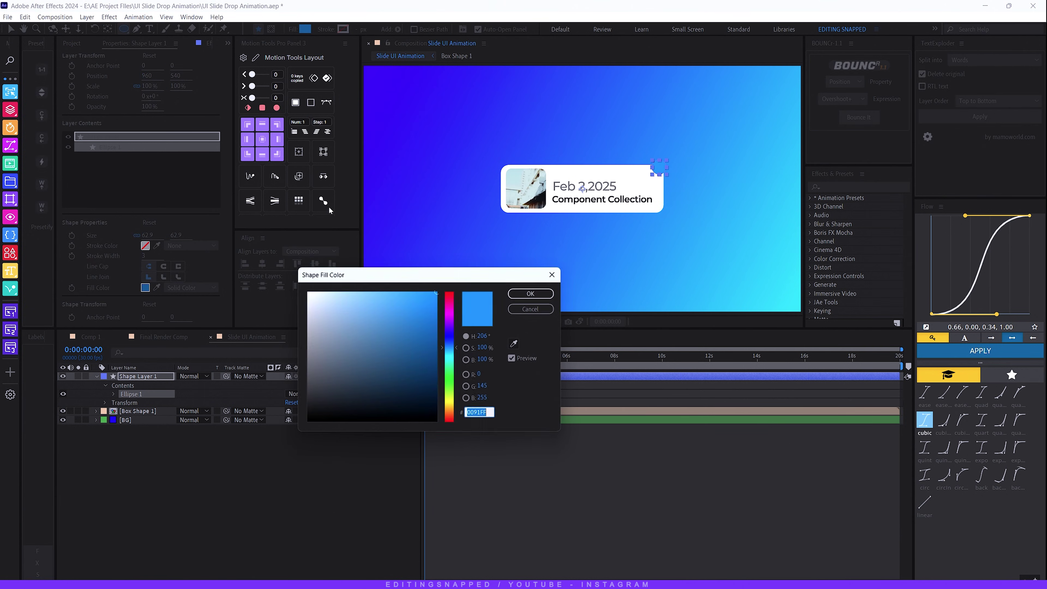
pyautogui.moveTo(371, 313); pyautogui.dragTo(364, 278)
pyautogui.moveTo(454, 339); pyautogui.dragTo(451, 385)
pyautogui.moveTo(402, 349); pyautogui.dragTo(430, 294)
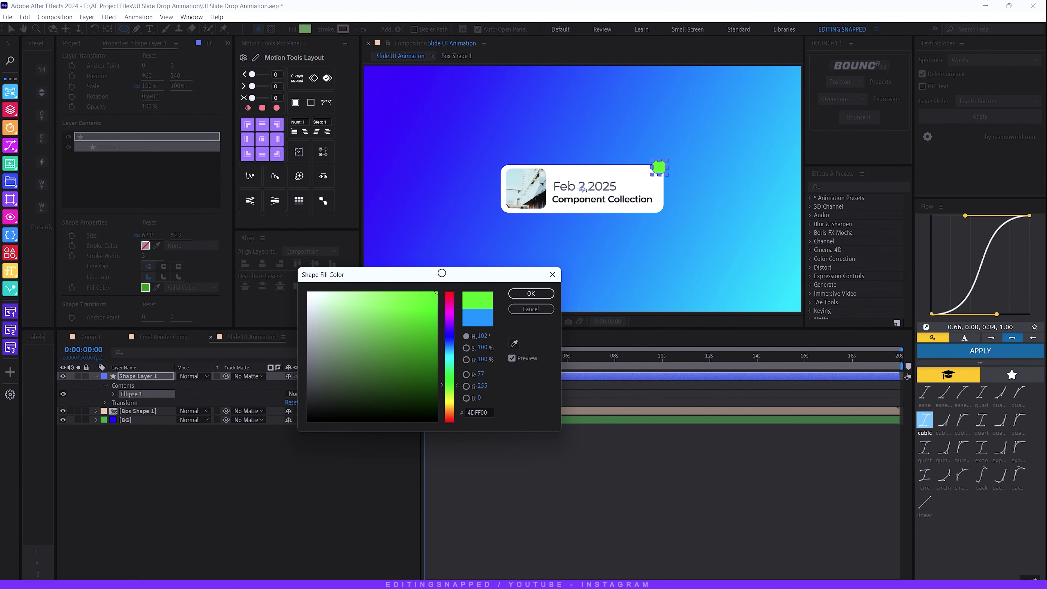
pyautogui.click(531, 293)
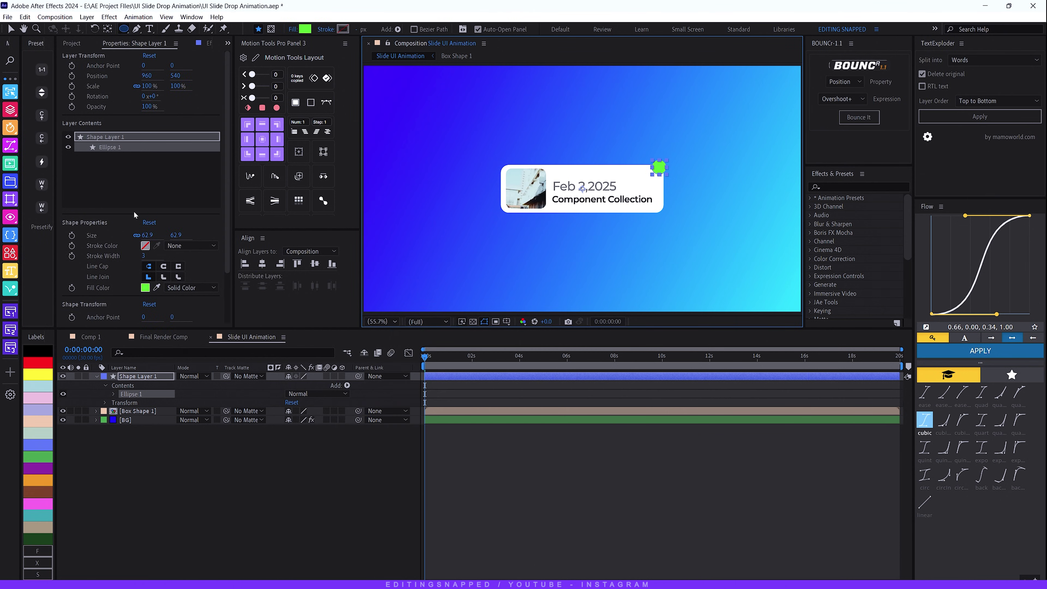
# - Rename the circle's shape layer as Notified Circle and deselect it
pyautogui.press('Return')
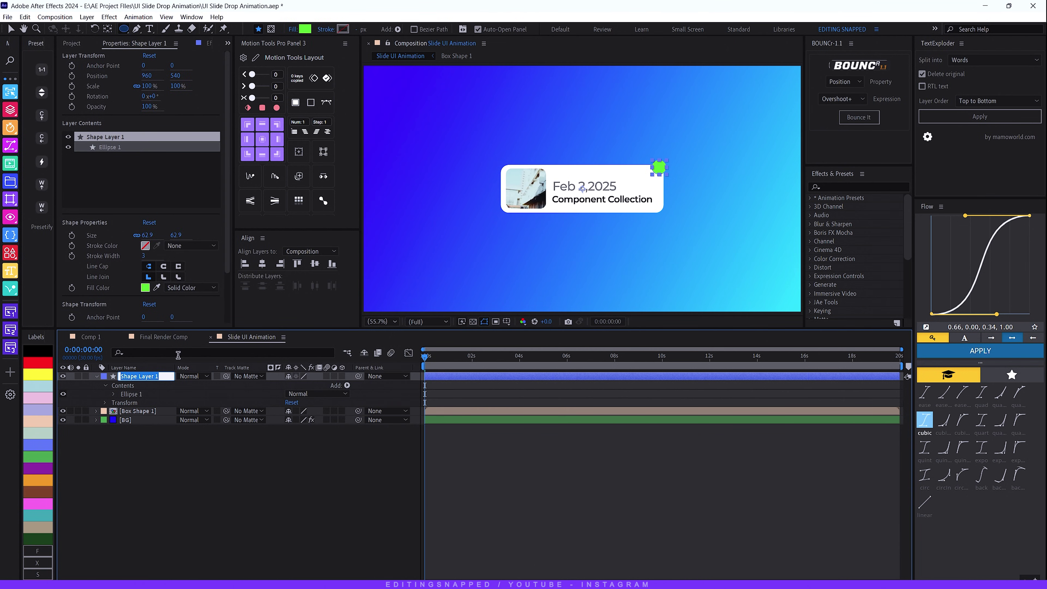
pyautogui.write('Uotified Circle')
pyautogui.press('Return')
pyautogui.click(215, 468)
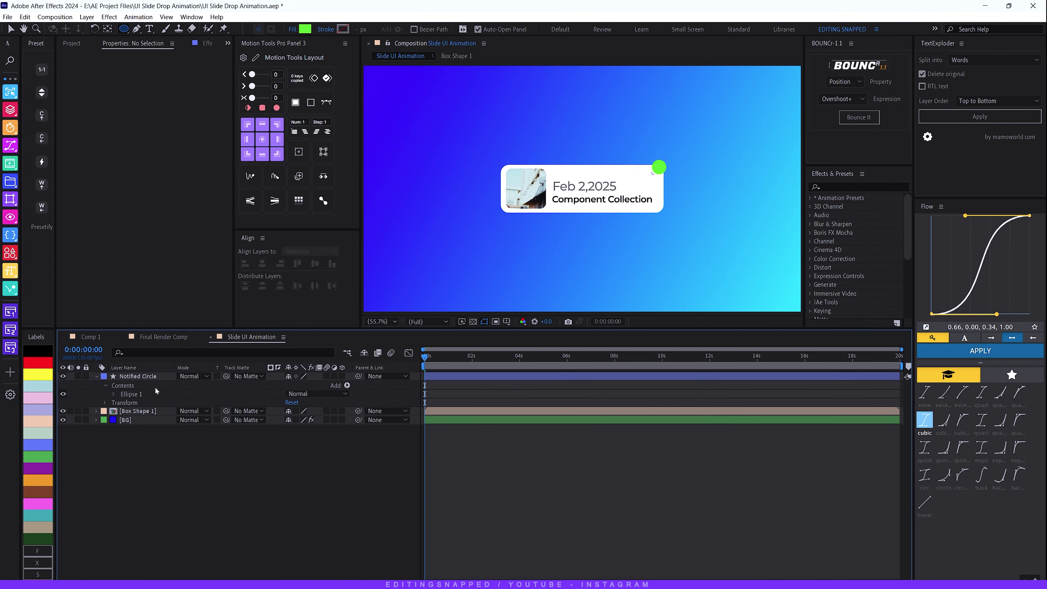
# - Nudge the Notified Circle layer slightly up and right on the card's corner, and deselect it
pyautogui.click(147, 378)
pyautogui.press('Right')
pyautogui.press('Right')
pyautogui.press('Up')
pyautogui.press('Up')
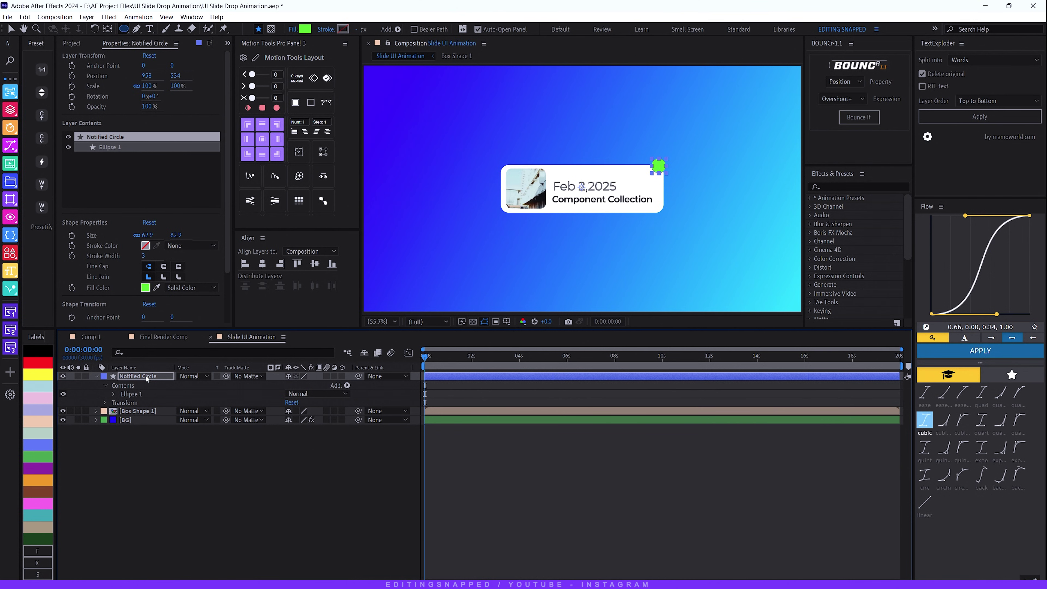
pyautogui.press('Right')
pyautogui.press('Right')
pyautogui.press('Right')
pyautogui.press('Right')
pyautogui.press('F2')
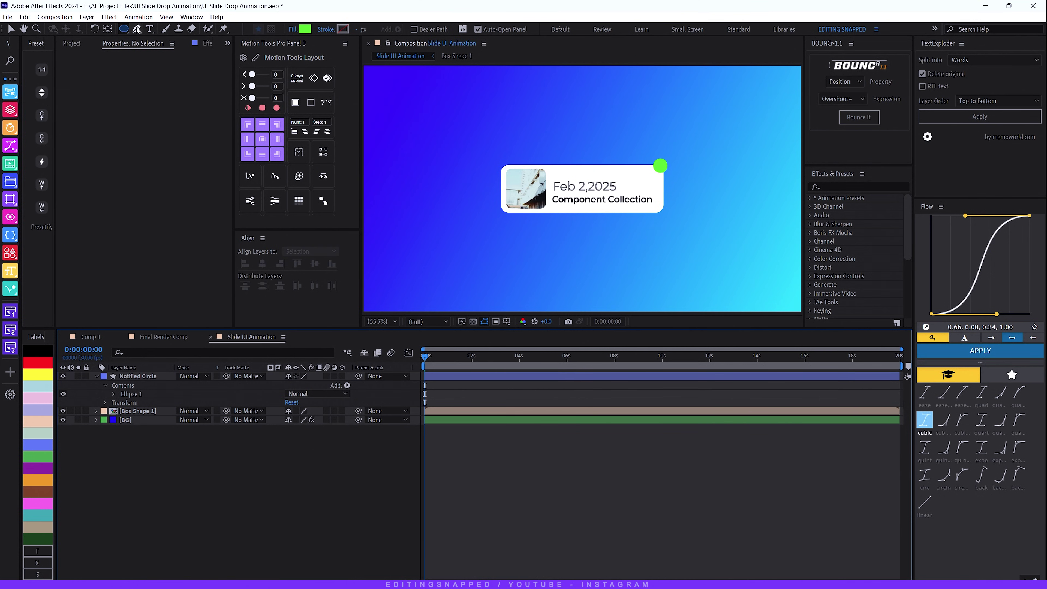
# - Add a text layer reading 5 just above the green circle and set its fill colour to white FFFFFF
pyautogui.click(150, 28)
pyautogui.click(655, 153)
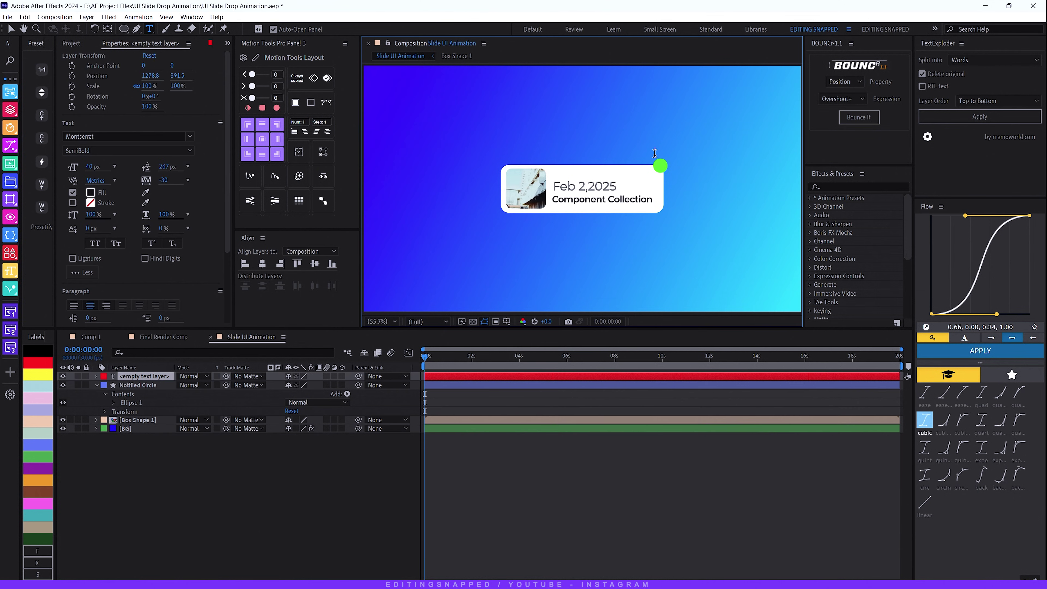
pyautogui.write('5')
pyautogui.doubleClick(654, 153)
pyautogui.click(90, 191)
pyautogui.moveTo(316, 321); pyautogui.dragTo(270, 279)
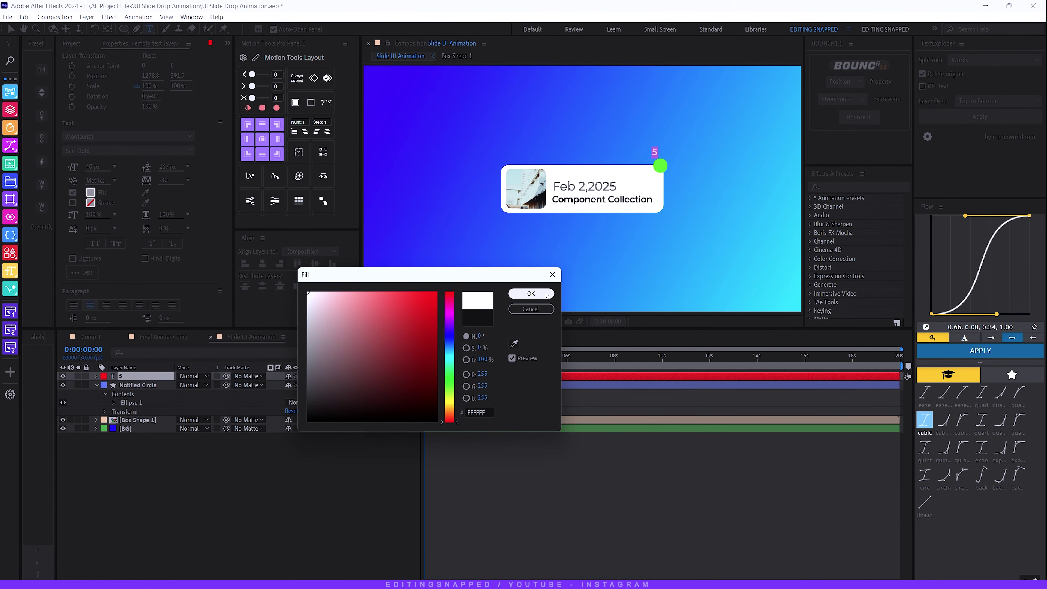
pyautogui.click(536, 293)
# - Move the 5 text down and right until it sits centred on the green circle
pyautogui.click(133, 378)
pyautogui.hotkey('shift', 'Down')
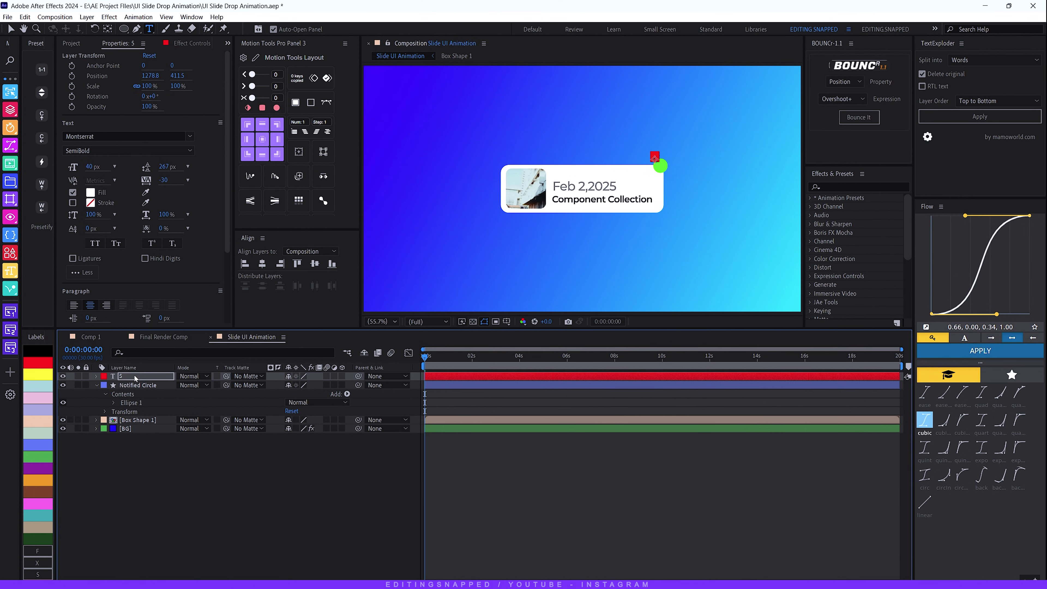
pyautogui.hotkey('shift', 'Right')
pyautogui.hotkey('shift', 'Down')
pyautogui.hotkey('shift', 'Right')
pyautogui.hotkey('shift', 'Down')
pyautogui.hotkey('shift', 'Left')
pyautogui.hotkey('shift', 'Left')
pyautogui.scroll(1, 716, 169)
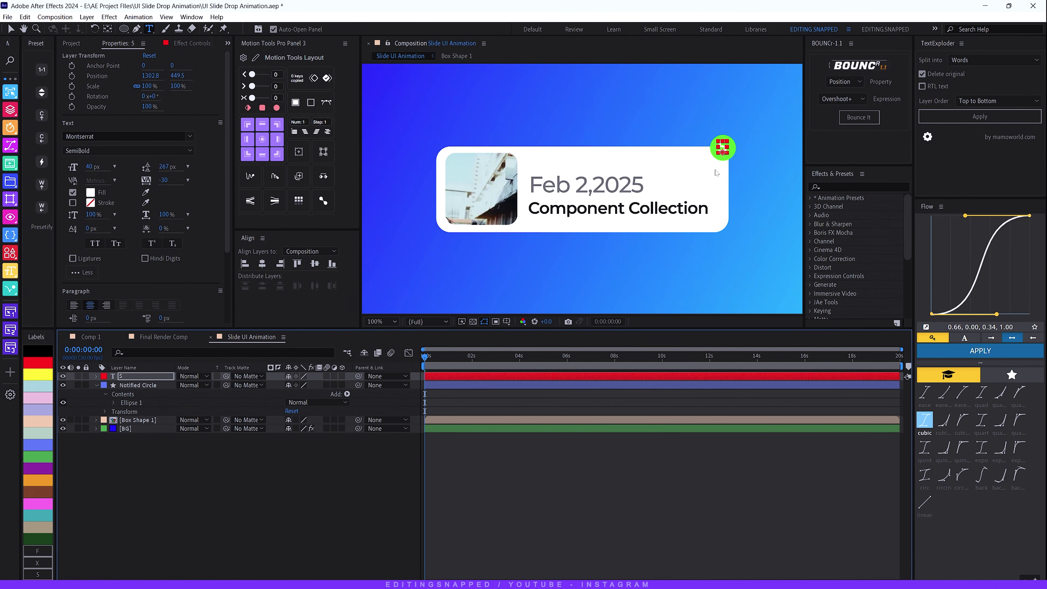
pyautogui.moveTo(731, 169); pyautogui.dragTo(592, 181)
pyautogui.scroll(1, 596, 165)
pyautogui.press('Right')
pyautogui.press('Right')
pyautogui.press('Right')
pyautogui.press('Down')
pyautogui.press('Down')
pyautogui.press('Down')
pyautogui.press('Down')
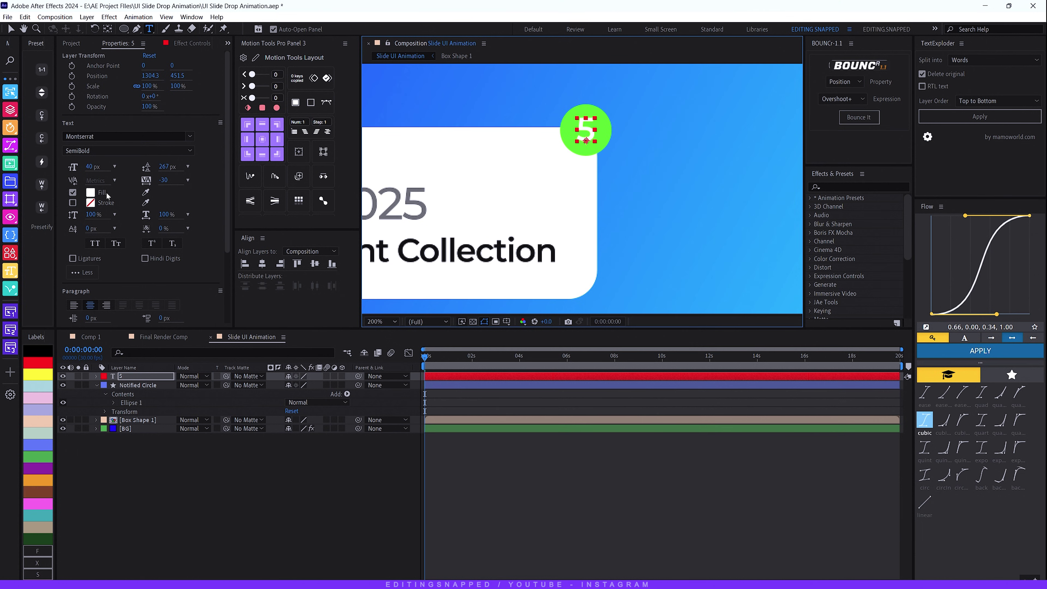
# - Set the 5's font size to 50 px, nudge it down to recentre it, and centre its anchor point
pyautogui.click(90, 167)
pyautogui.press('Return')
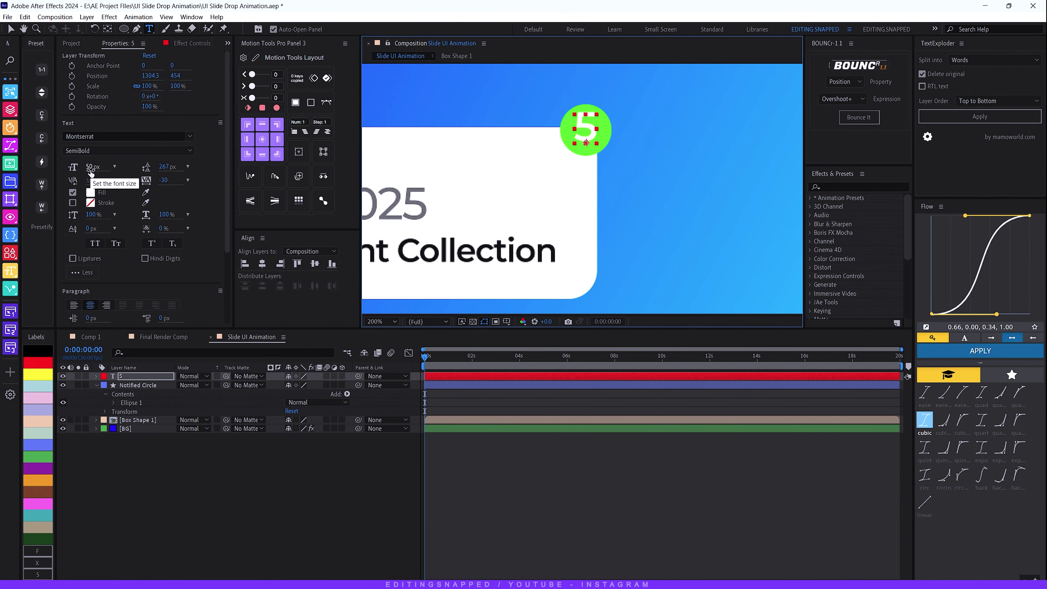
pyautogui.press('Down')
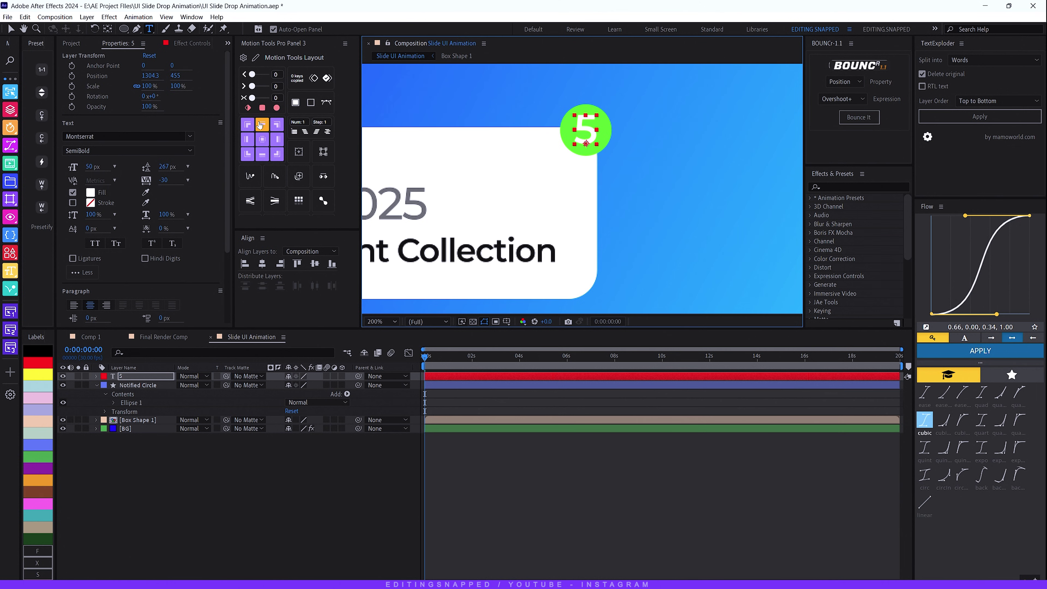
pyautogui.click(262, 139)
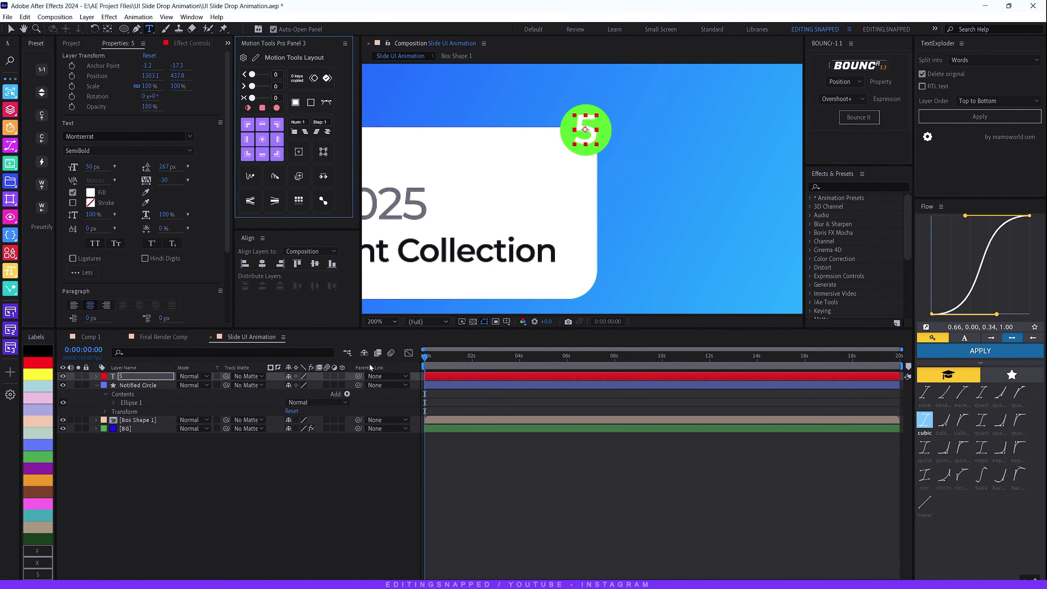
# - Recolour the 5 with a near-black sampled from the dark interface, and deselect it
pyautogui.click(145, 192)
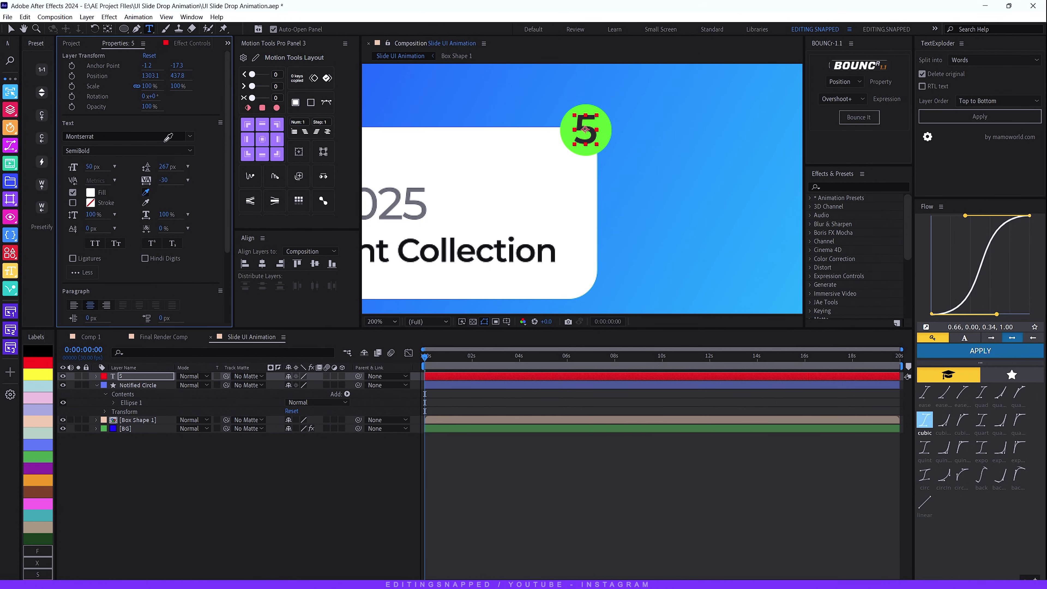
pyautogui.click(152, 132)
pyautogui.click(243, 465)
# - Use the Notified Circle layer as the track matte of the 5 text and turn the circle's visibility back on
pyautogui.scroll(-2, 561, 165)
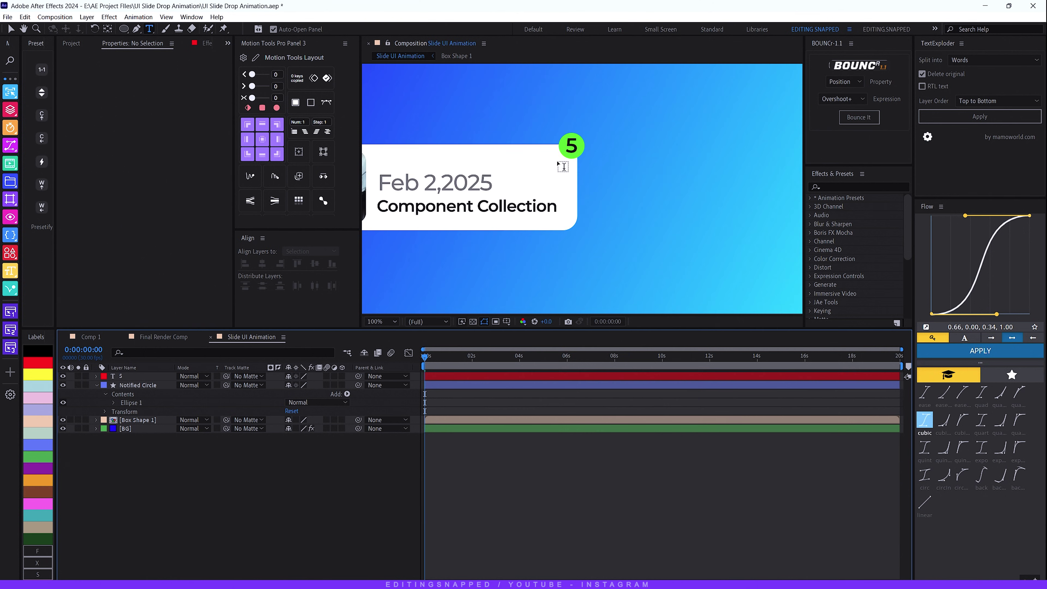
pyautogui.scroll(1, 561, 165)
pyautogui.click(381, 321)
pyautogui.click(392, 344)
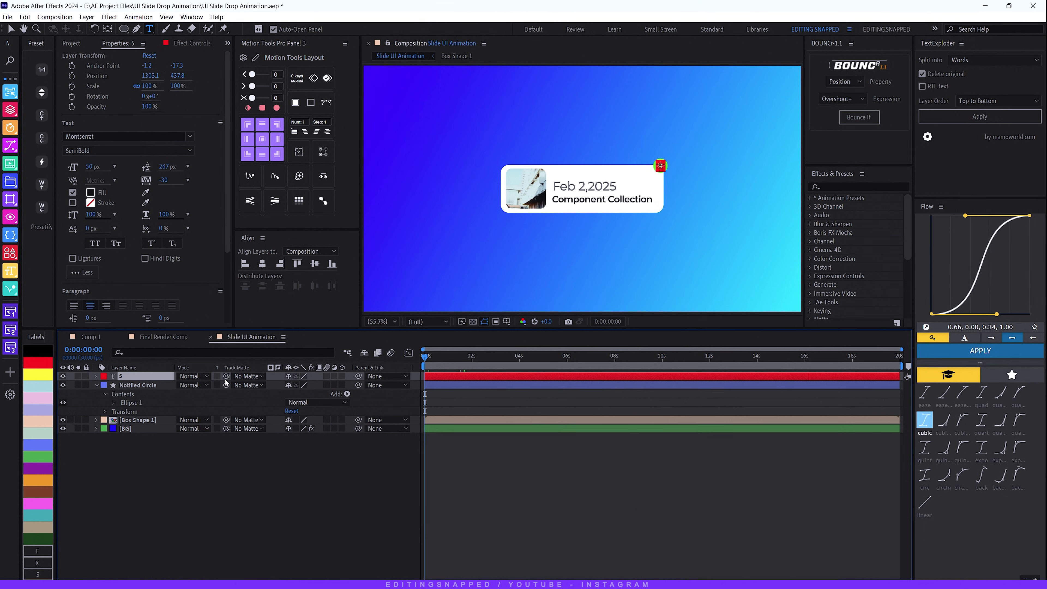
pyautogui.moveTo(225, 376); pyautogui.dragTo(127, 387)
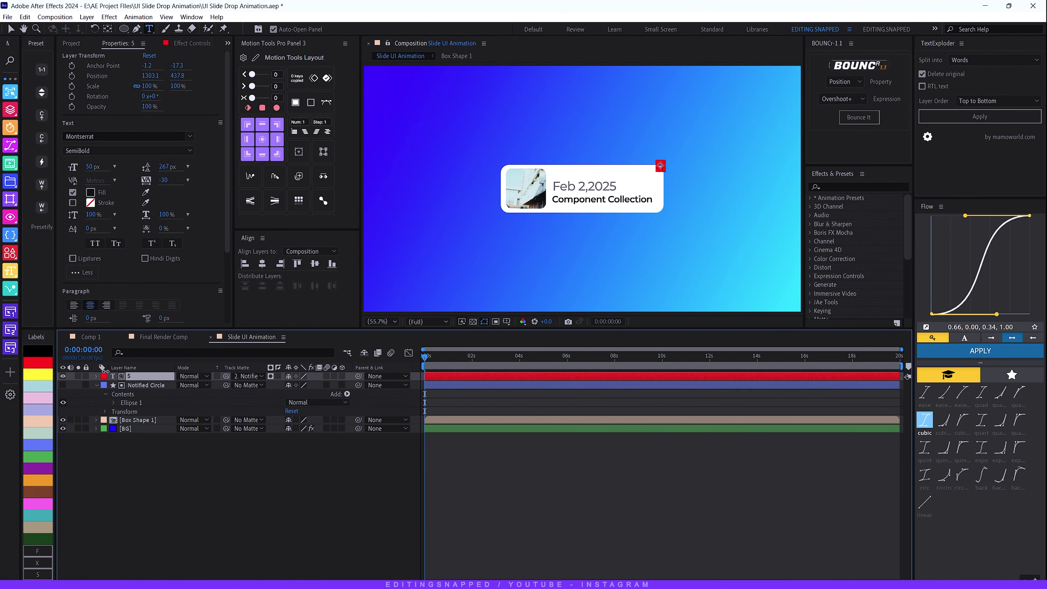
pyautogui.click(64, 386)
# - Parent the 5 text and Notified Circle layers to Box Shape 1
pyautogui.moveTo(358, 375); pyautogui.dragTo(140, 391)
pyautogui.keyDown('ctrl'); pyautogui.click(148, 386); pyautogui.keyUp('ctrl')
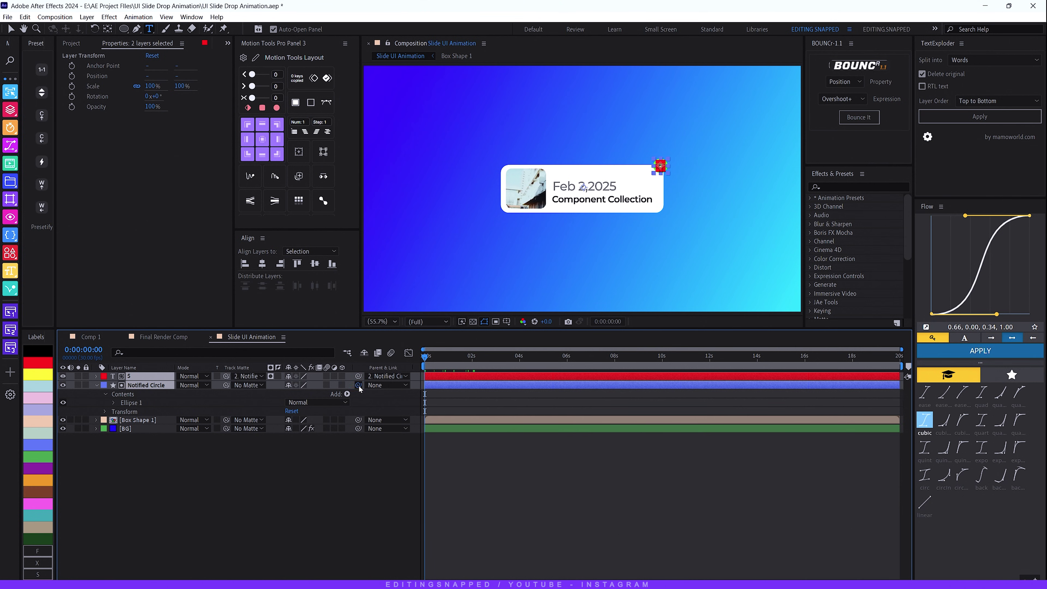
pyautogui.moveTo(358, 385); pyautogui.dragTo(146, 420)
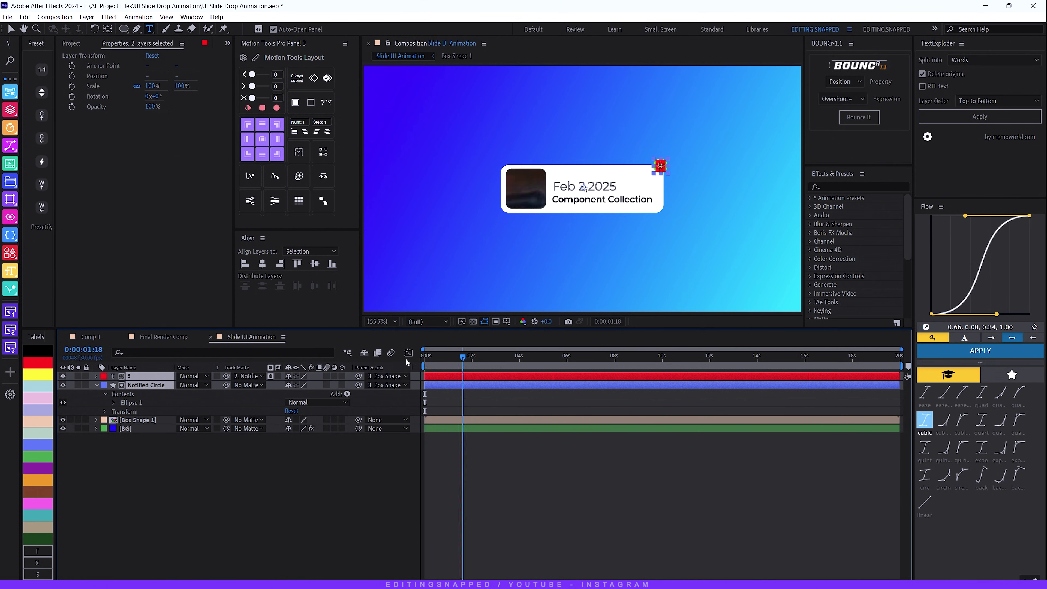
# - Reveal Box Shape 1's position and shift it down to 552 to test whether the badge follows the card
pyautogui.click(146, 420)
pyautogui.press('p')
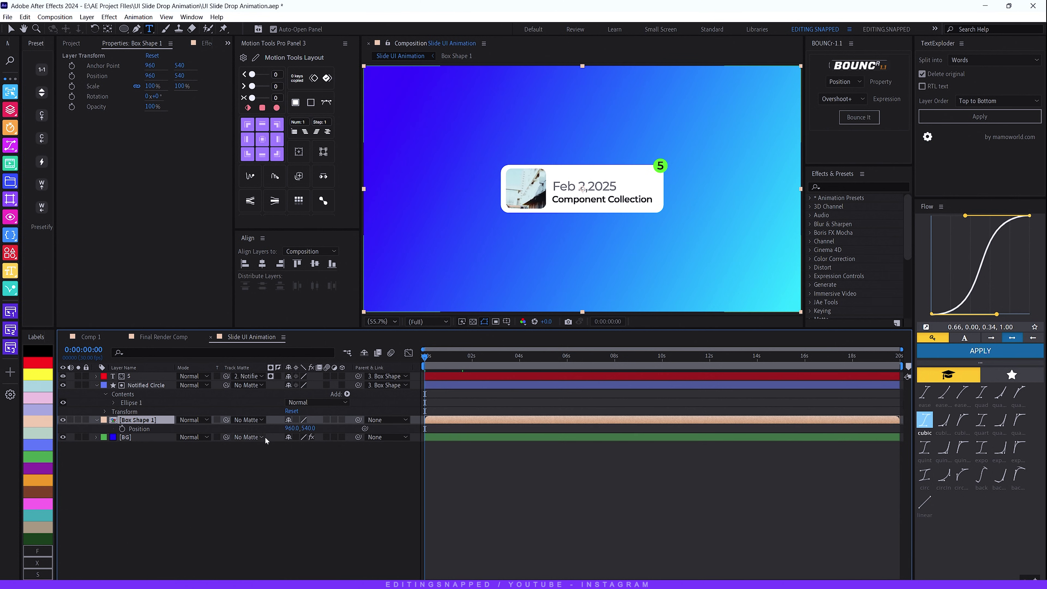
pyautogui.moveTo(307, 428); pyautogui.dragTo(279, 458)
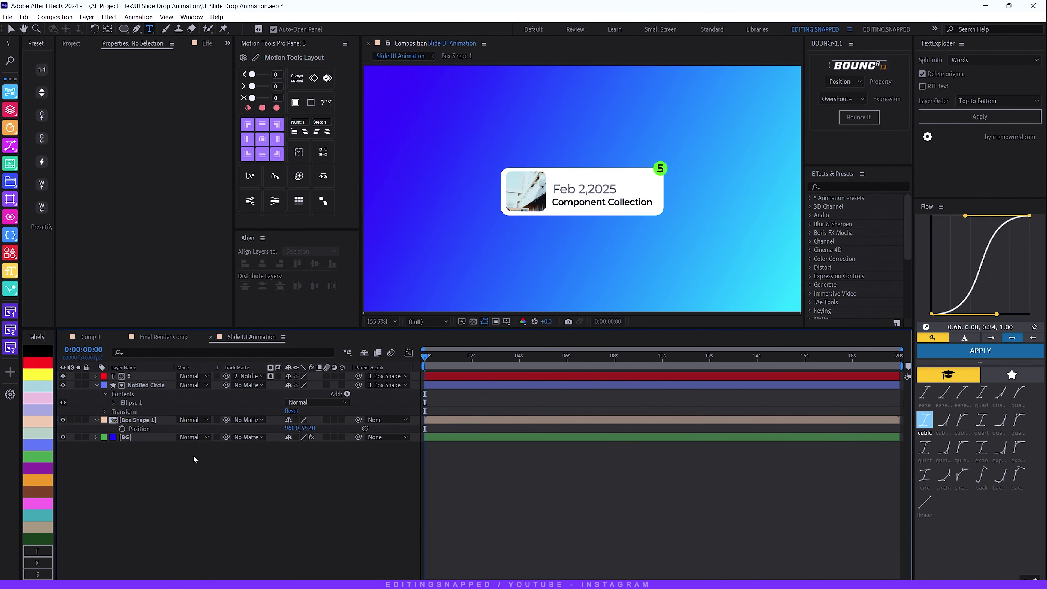
# - Collapse the expanded layer properties in the timeline and deselect all layers
pyautogui.keyDown('ctrl'); pyautogui.click(140, 386); pyautogui.keyUp('ctrl')
pyautogui.press('u')
pyautogui.click(175, 442)
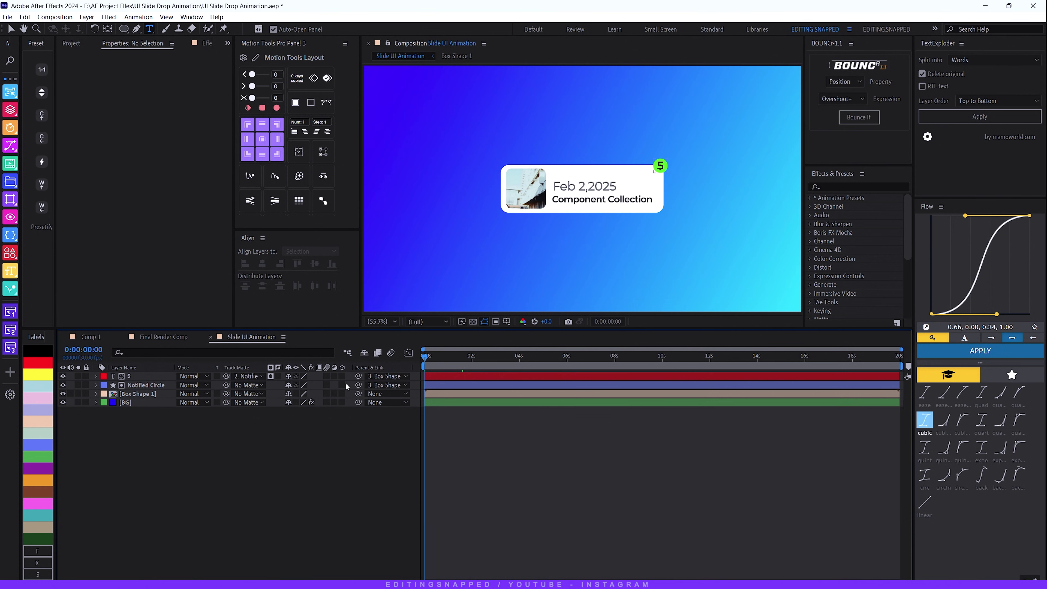
# - Review the two-card layout in Final Render Comp around 0:00:00:24, and return to Slide UI Animation with Box Shape 1 selected
pyautogui.click(163, 340)
pyautogui.moveTo(487, 358); pyautogui.dragTo(540, 365)
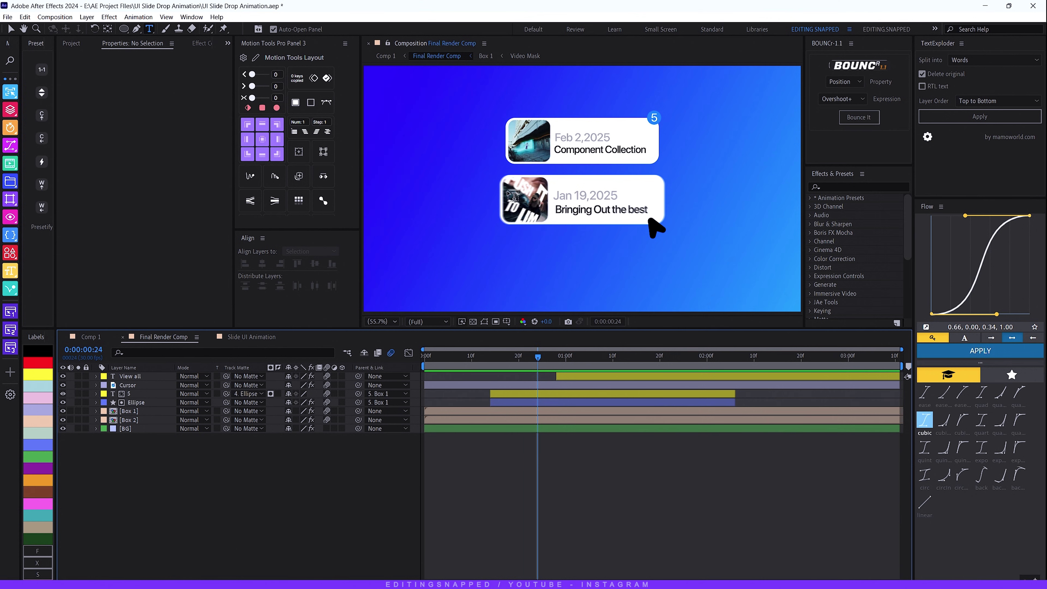
pyautogui.click(251, 336)
pyautogui.click(138, 394)
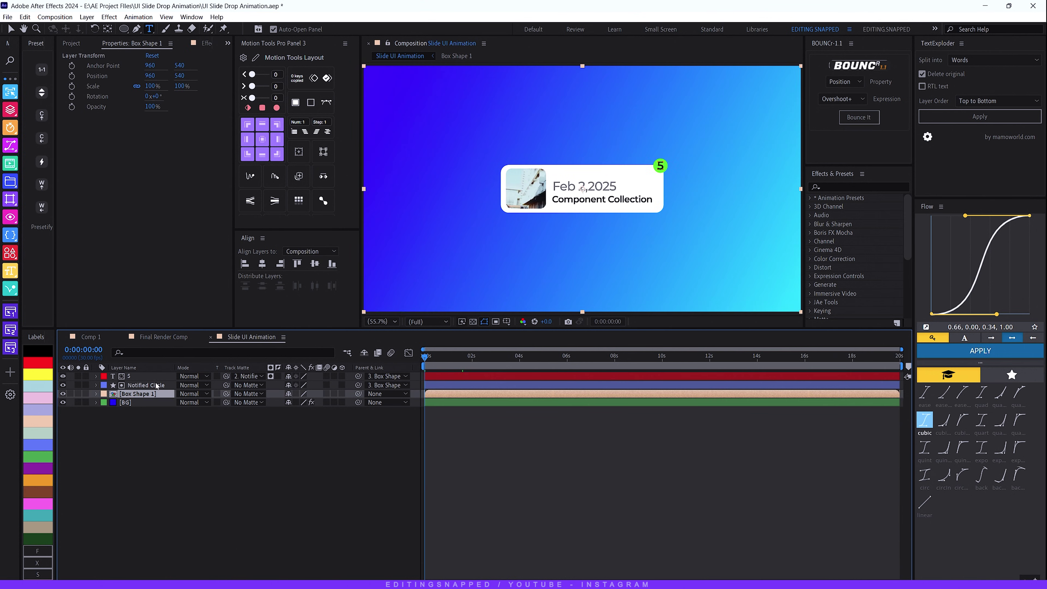
# - Duplicate the Box Shape 1 composition in the project and open the copy, Box Shape 2
pyautogui.click(68, 43)
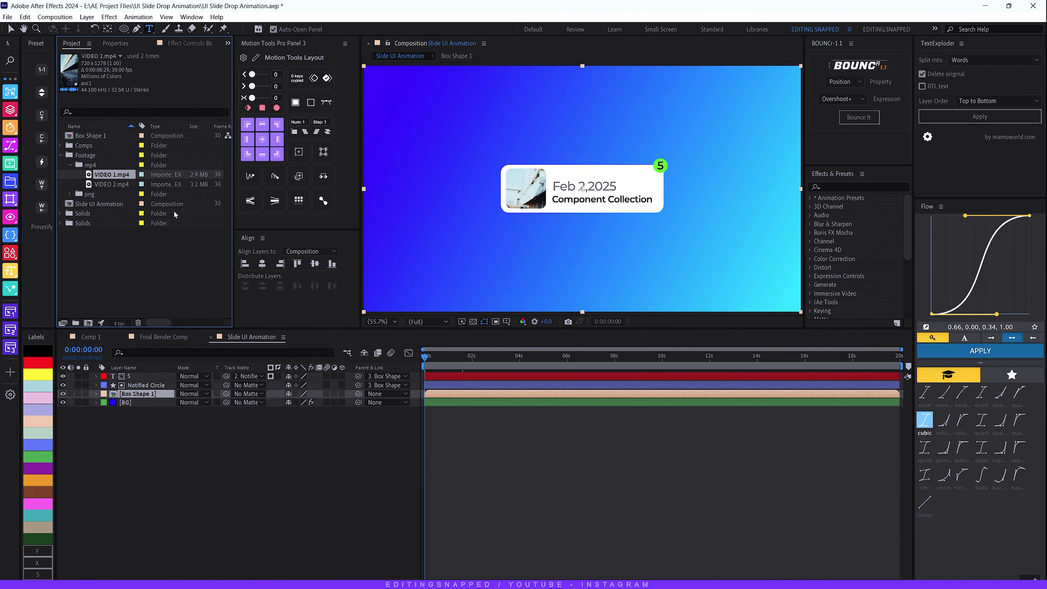
pyautogui.click(93, 136)
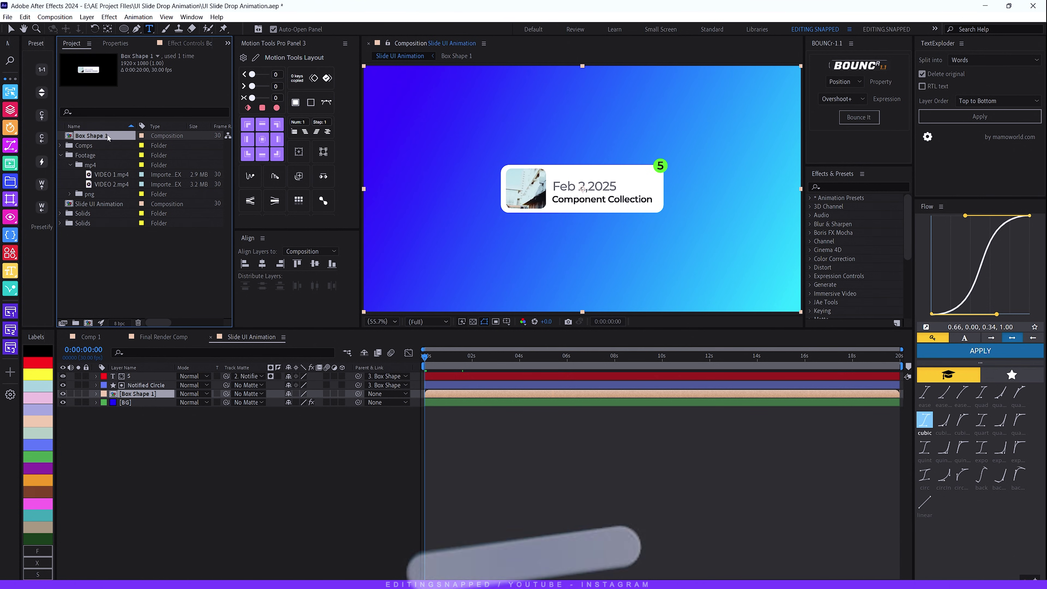
pyautogui.hotkey('ctrl', 'd')
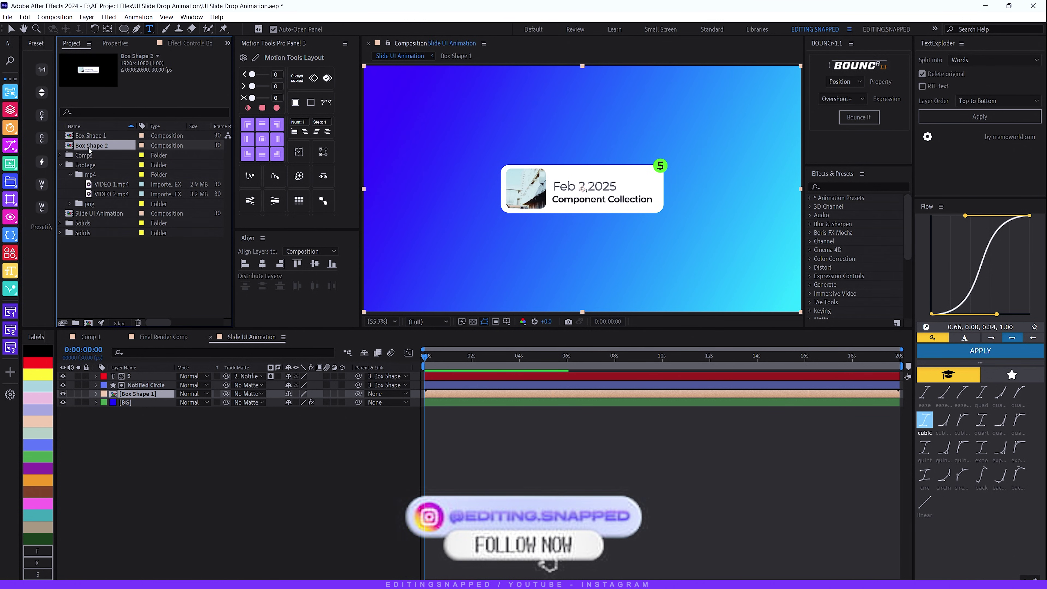
pyautogui.doubleClick(113, 145)
# - Duplicate the VIDEO 1.mp4 layer in Box Shape 2 and replace the copy's source with VIDEO 2.mp4
pyautogui.click(138, 394)
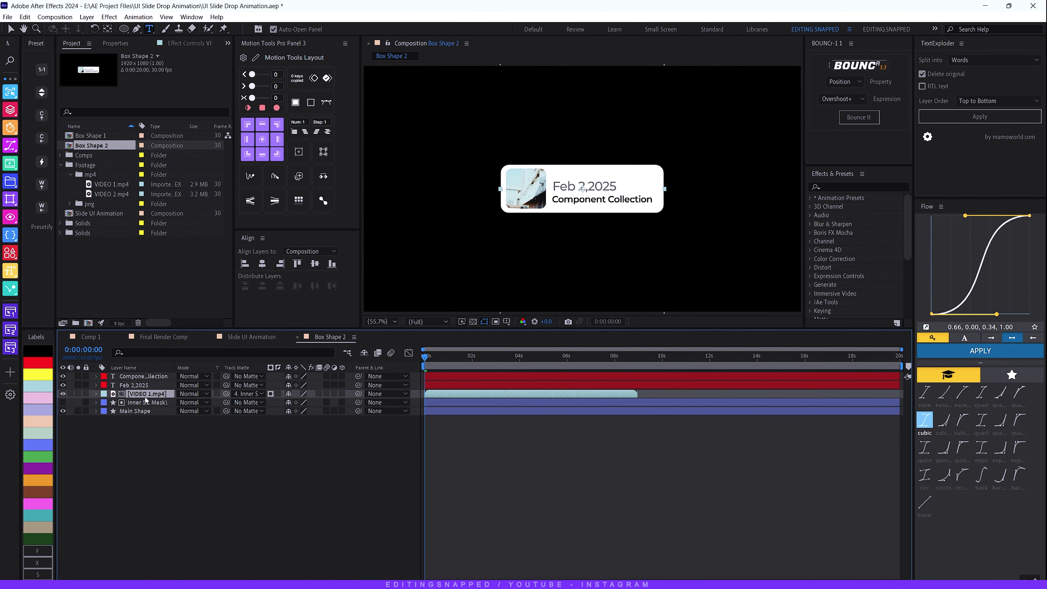
pyautogui.hotkey('ctrl', 'd')
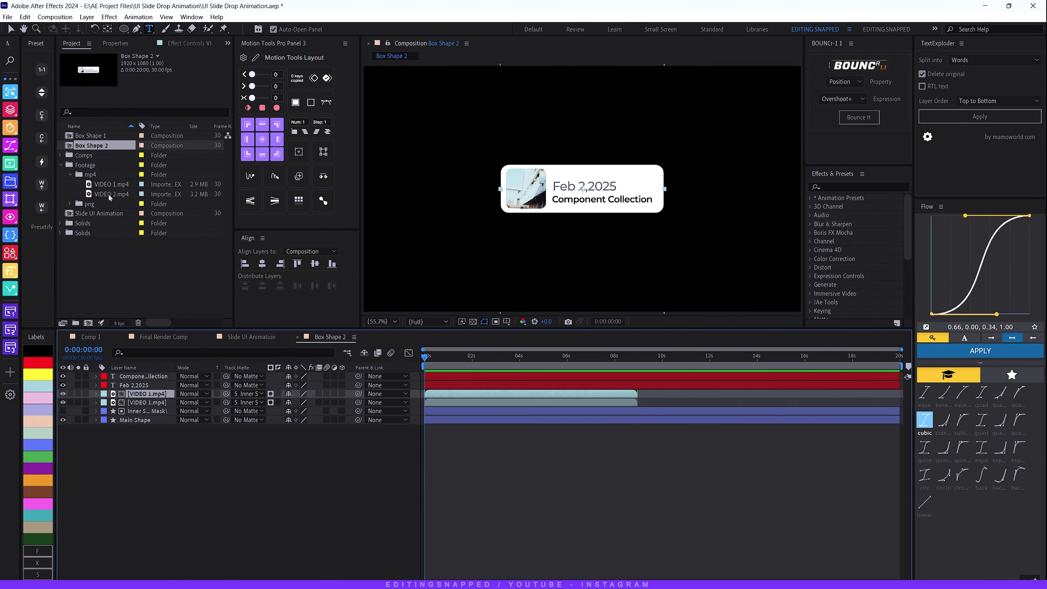
pyautogui.moveTo(111, 198); pyautogui.dragTo(150, 397)
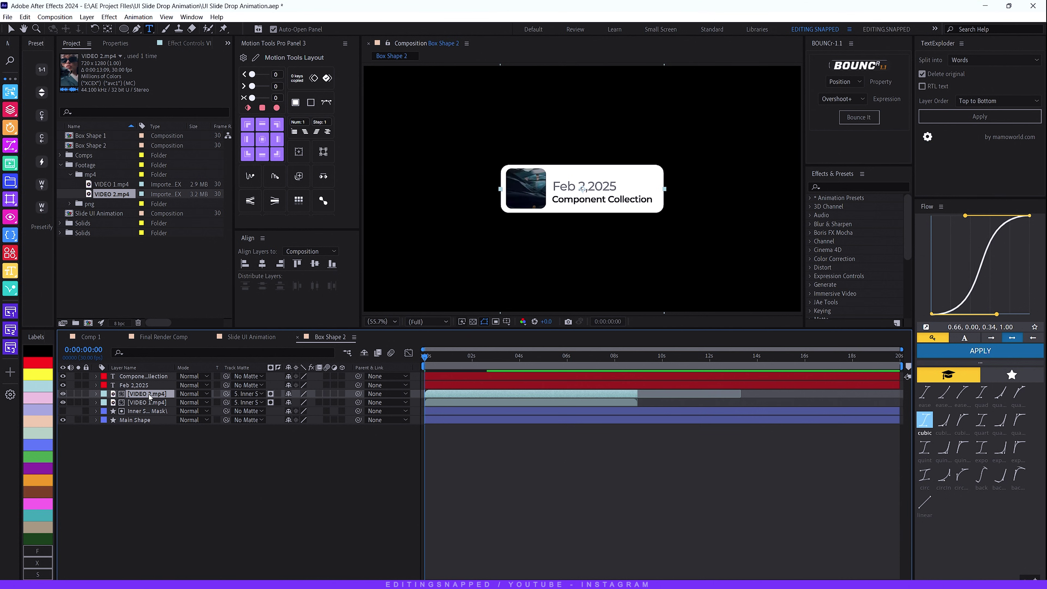
# - Scale the VIDEO 2.mp4 layer to 30%, reposition it within the card's thumbnail, and preview the footage at 0:00:00:15
pyautogui.moveTo(498, 355)
pyautogui.mouseDown()
pyautogui.moveTo(445, 358)
pyautogui.moveTo(575, 357)
pyautogui.moveTo(503, 357)
pyautogui.mouseUp()
pyautogui.press('s')
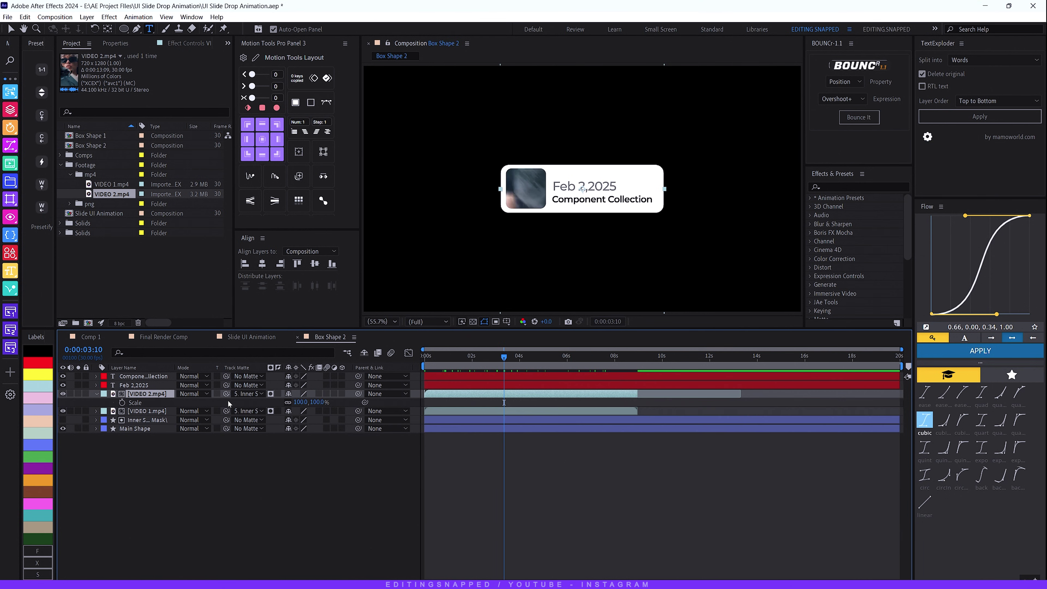
pyautogui.moveTo(300, 402)
pyautogui.mouseDown()
pyautogui.moveTo(281, 404)
pyautogui.moveTo(302, 400)
pyautogui.mouseUp()
pyautogui.press('v')
pyautogui.moveTo(558, 236); pyautogui.dragTo(539, 239)
pyautogui.moveTo(301, 402); pyautogui.dragTo(292, 401)
pyautogui.moveTo(535, 358); pyautogui.dragTo(436, 362)
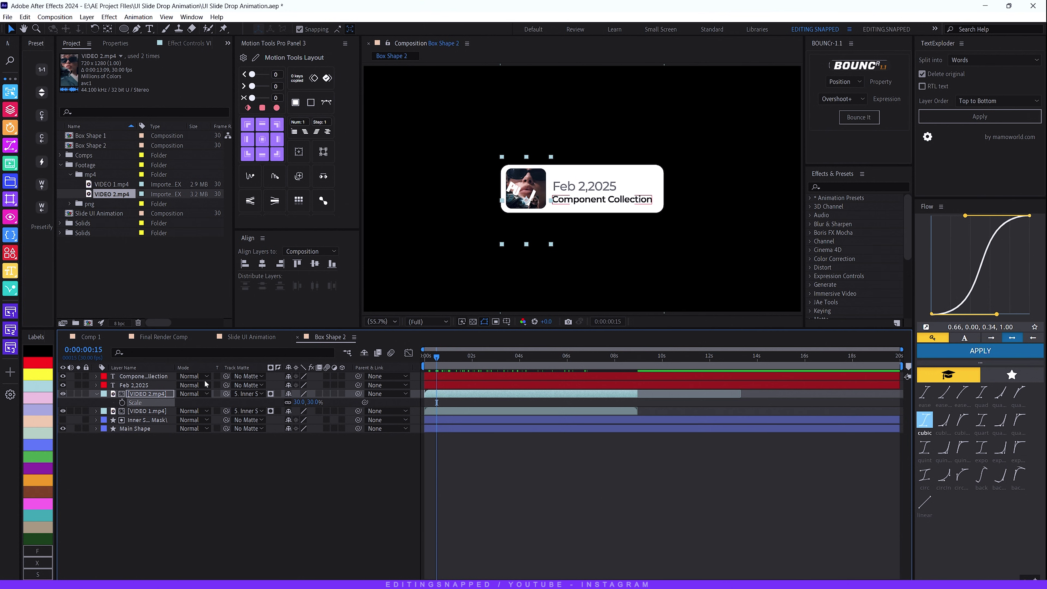
# - Check the second card in Final Render Comp, change Box Shape 2's date to "Jan 20,2025" and shift it right to x 991.9
pyautogui.click(167, 337)
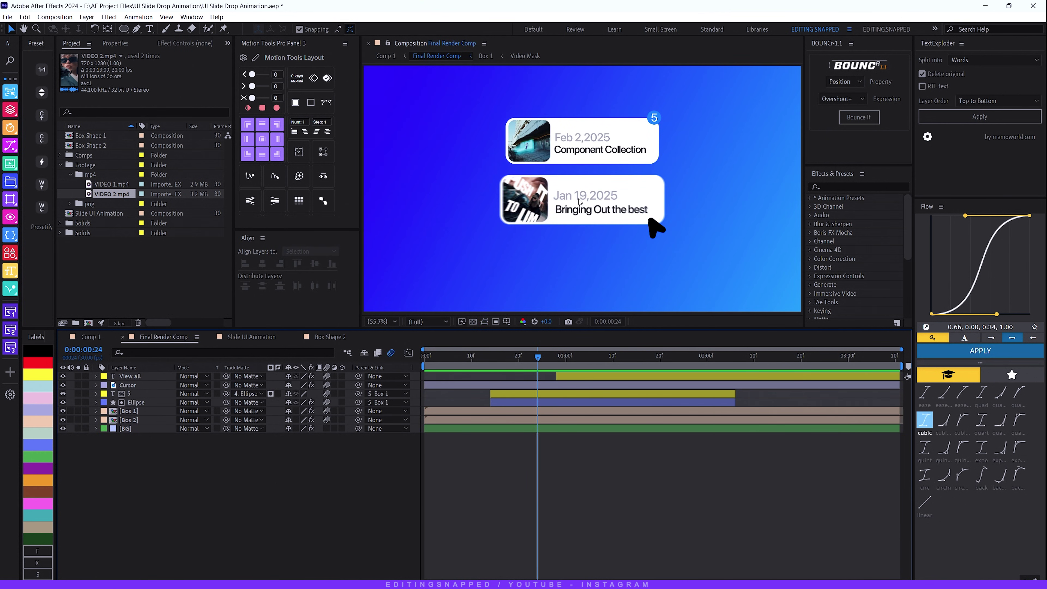
pyautogui.click(325, 337)
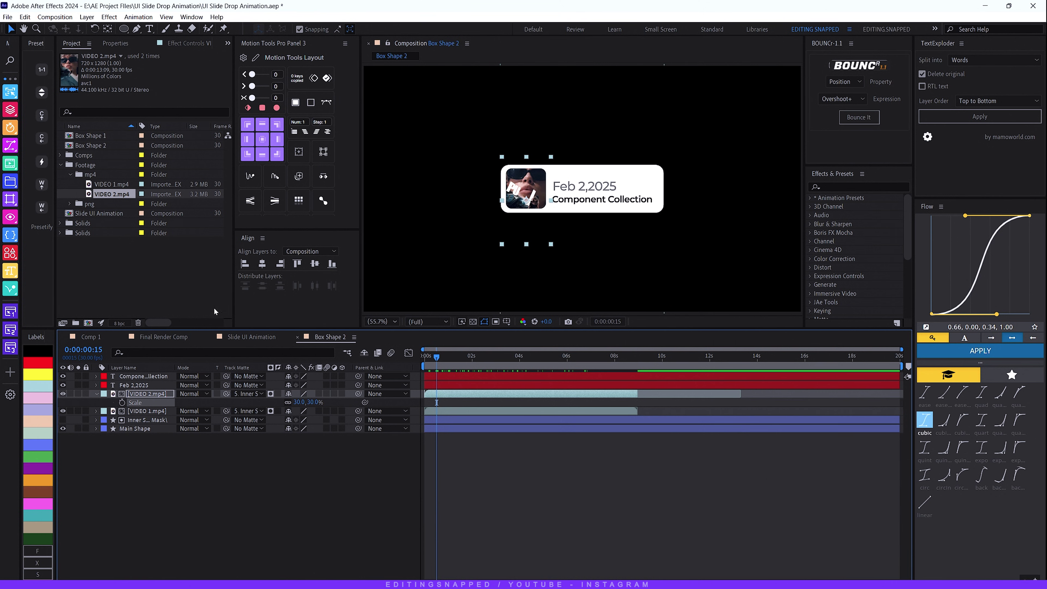
pyautogui.hotkey('ctrl', 't')
pyautogui.click(578, 186)
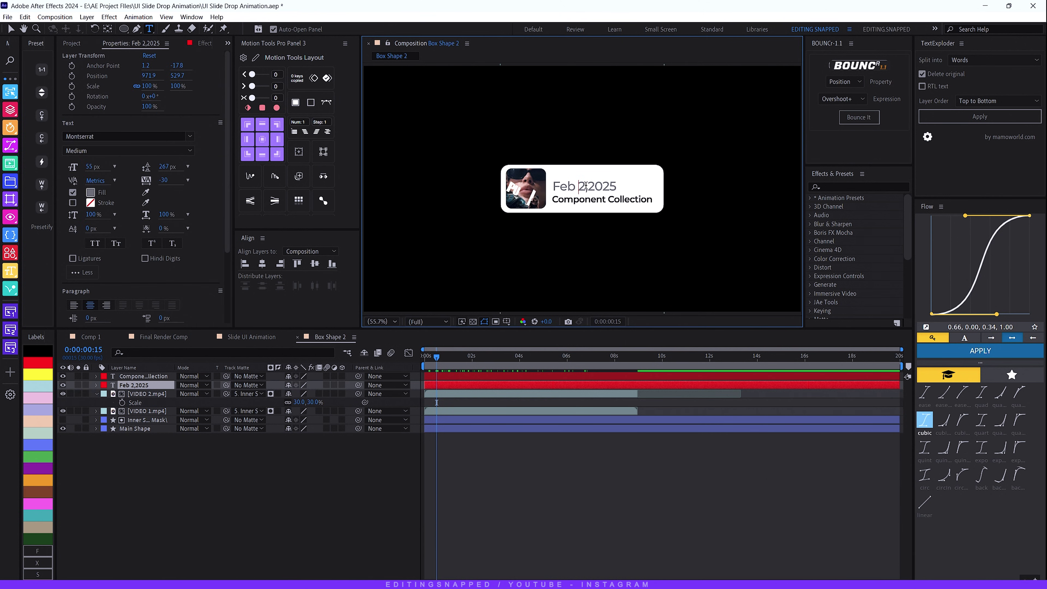
pyautogui.moveTo(585, 187); pyautogui.dragTo(549, 186)
pyautogui.write('Jan ')
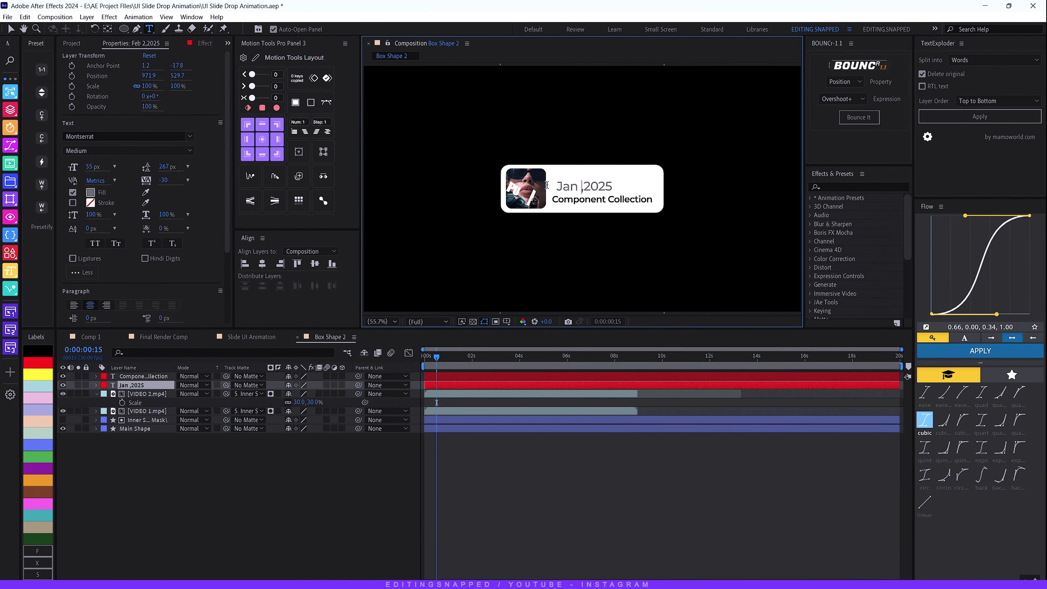
pyautogui.write('20')
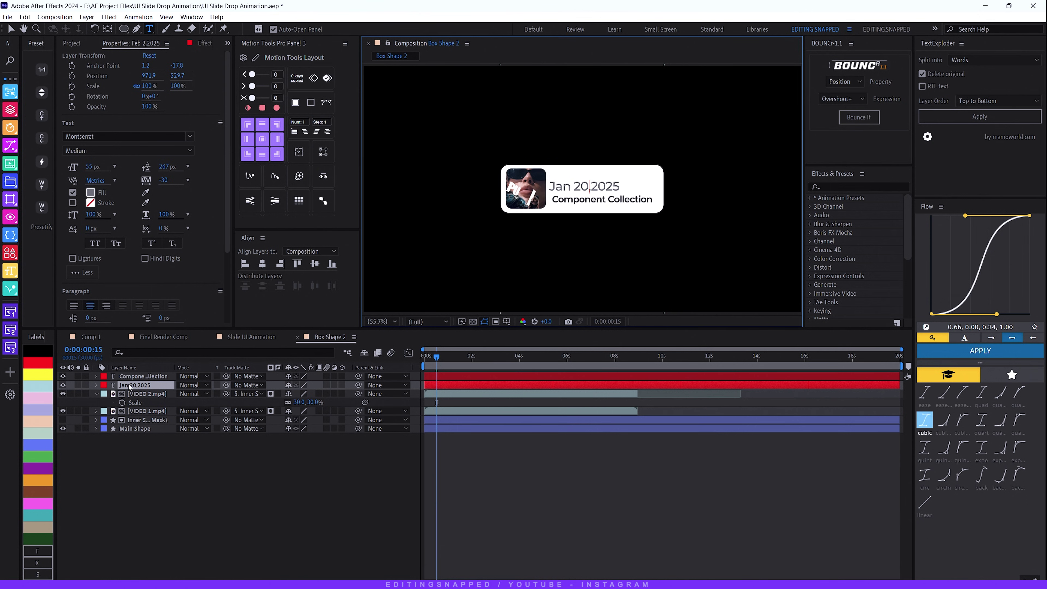
pyautogui.press('Escape')
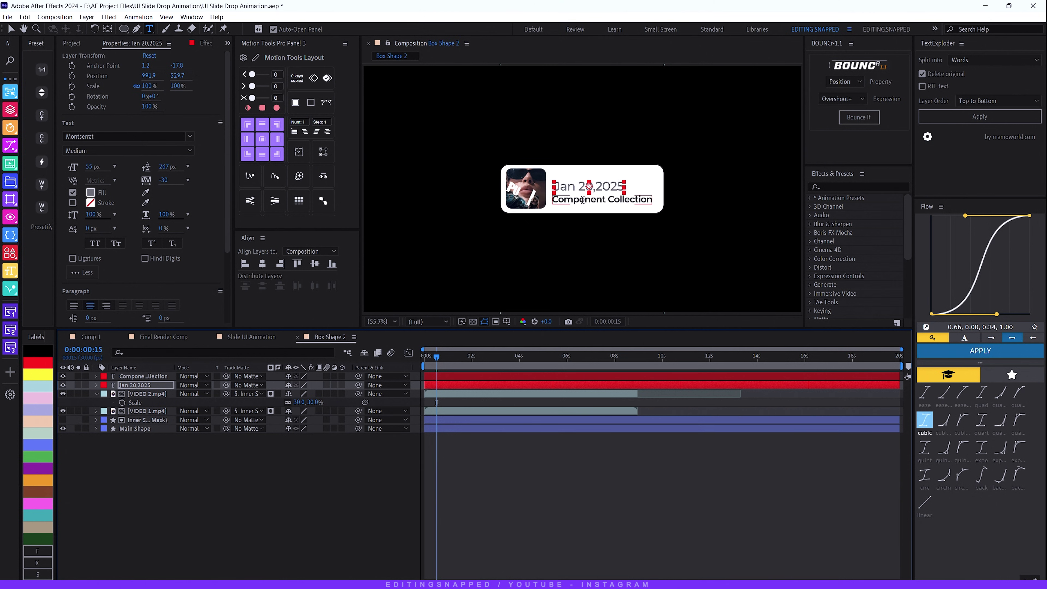
# - Replace the "Component Collection" title in Box Shape 2 with "Bringing out the best"
pyautogui.click(583, 200)
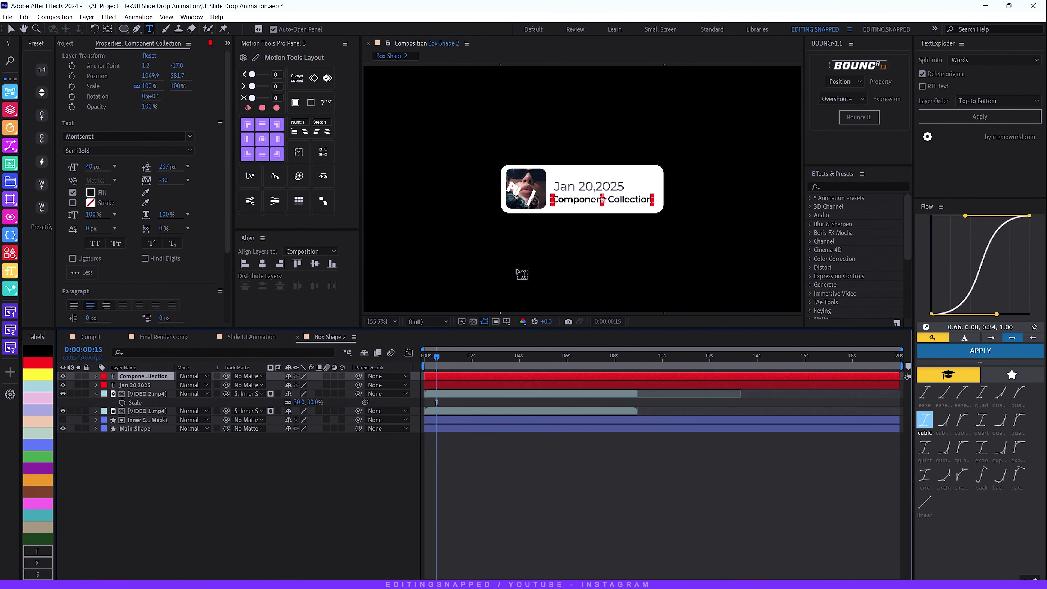
pyautogui.doubleClick(585, 201)
pyautogui.write('Bringing out')
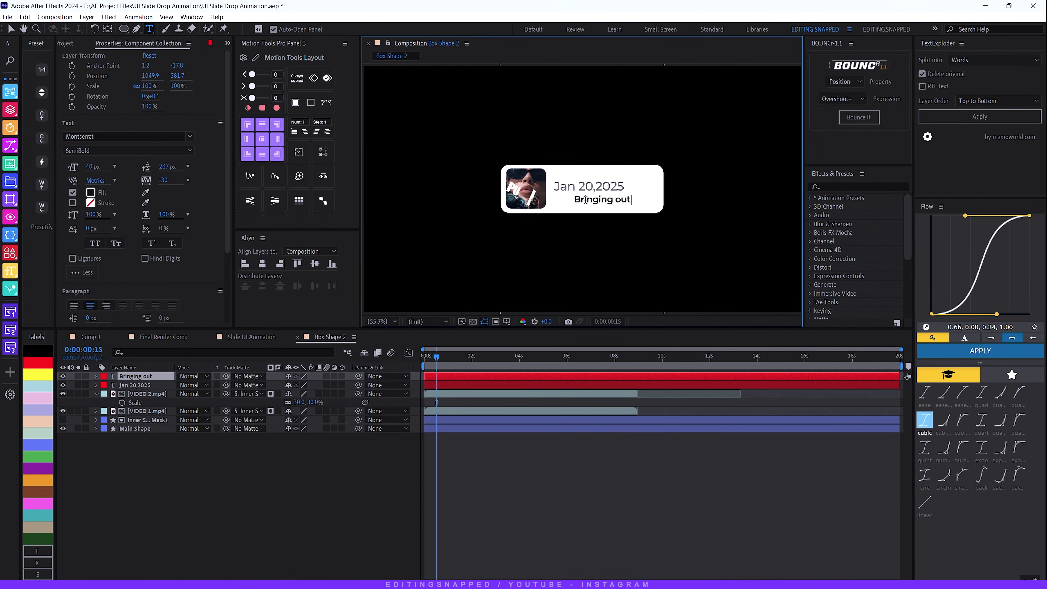
pyautogui.write(' the best')
pyautogui.click(155, 376)
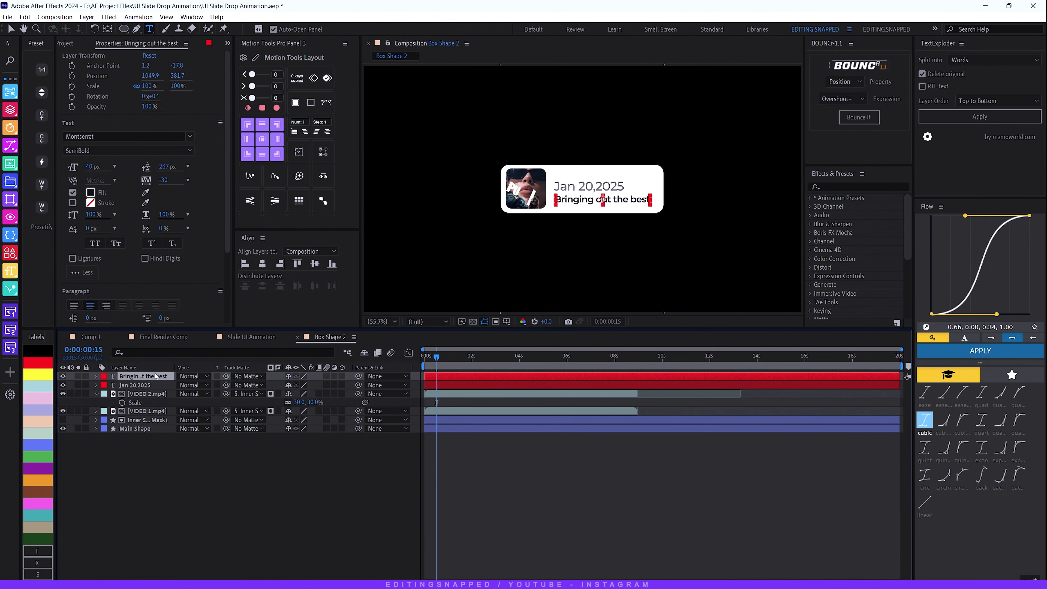
# - Nudge the title slightly left, and shift the date and title together a little closer to the thumbnail
pyautogui.press('Left')
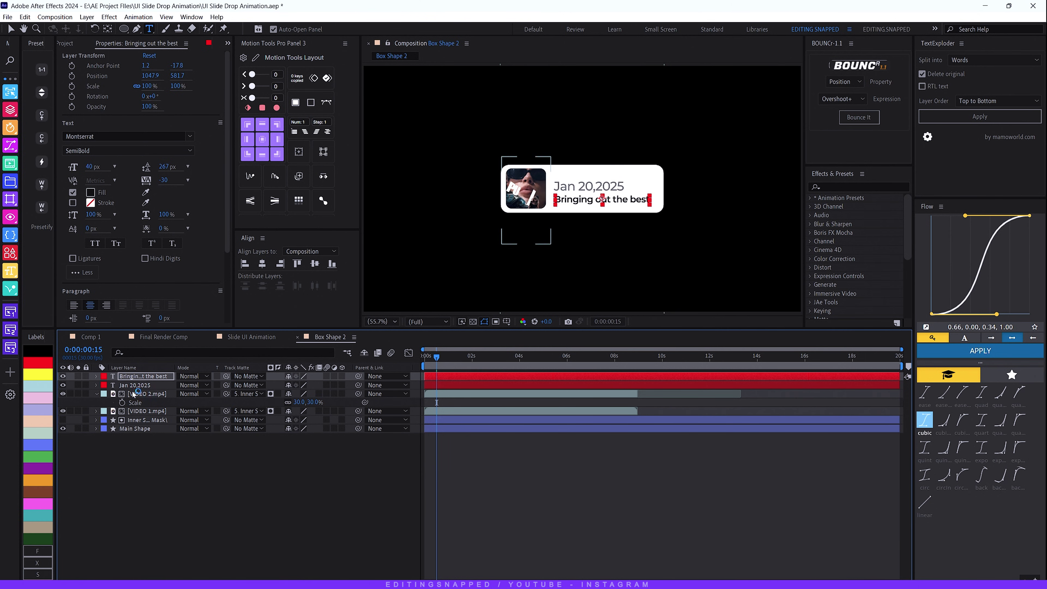
pyautogui.keyDown('shift'); pyautogui.click(138, 385); pyautogui.keyUp('shift')
pyautogui.hotkey('shift', 'Left')
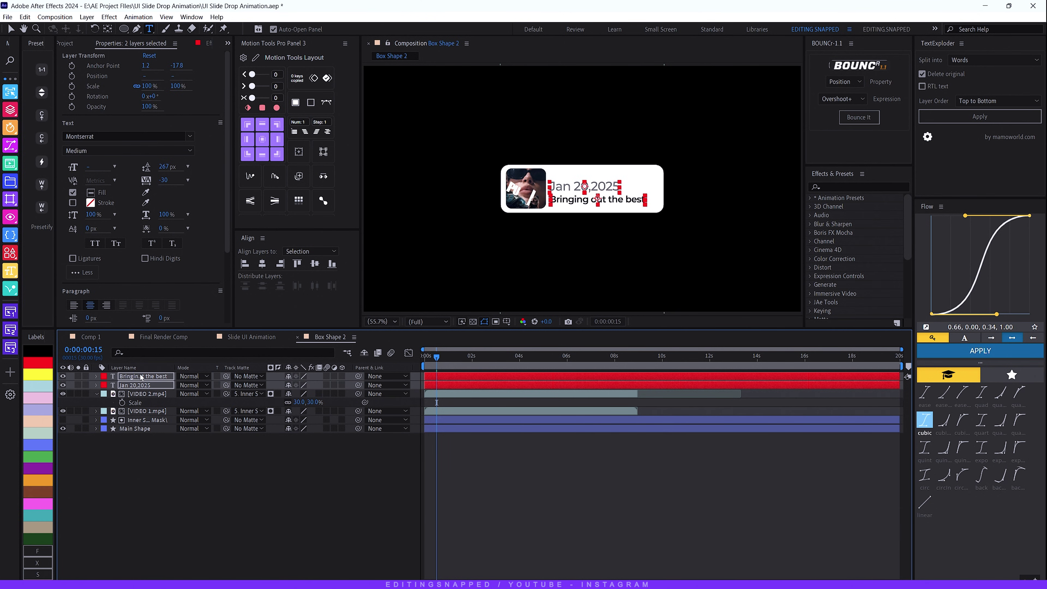
pyautogui.press('Right')
pyautogui.press('Right')
pyautogui.press('Right')
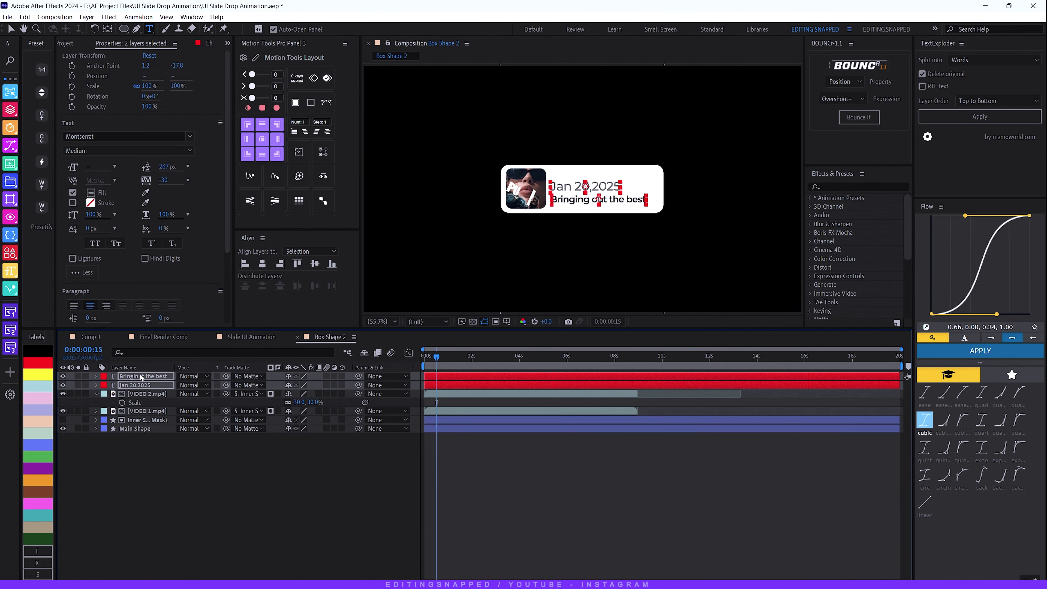
# - Collapse the VIDEO 2.mp4 layer's scale property and deselect all layers
pyautogui.click(141, 394)
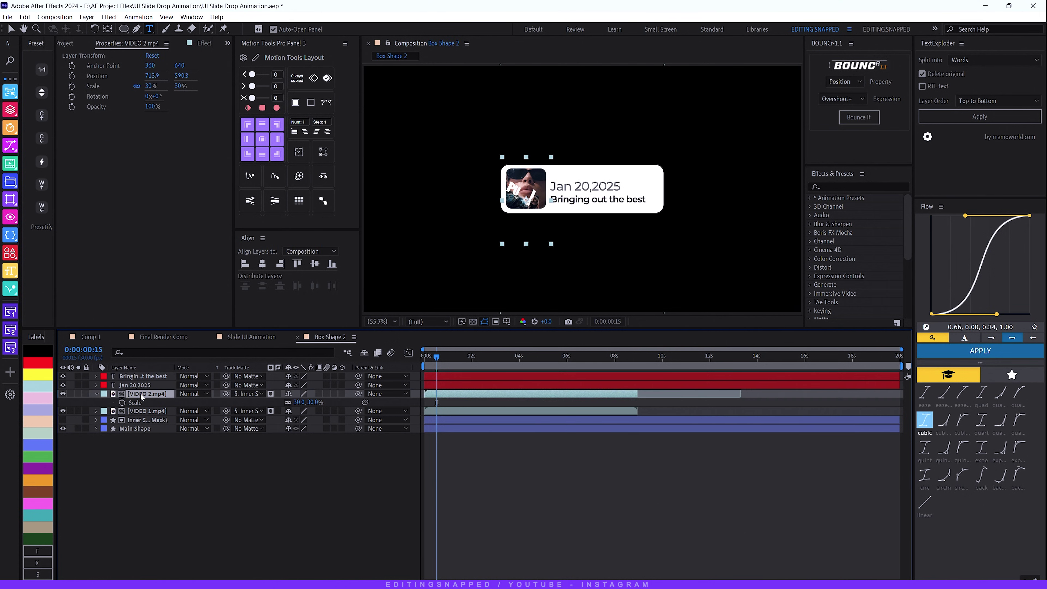
pyautogui.press('s')
pyautogui.press('F2')
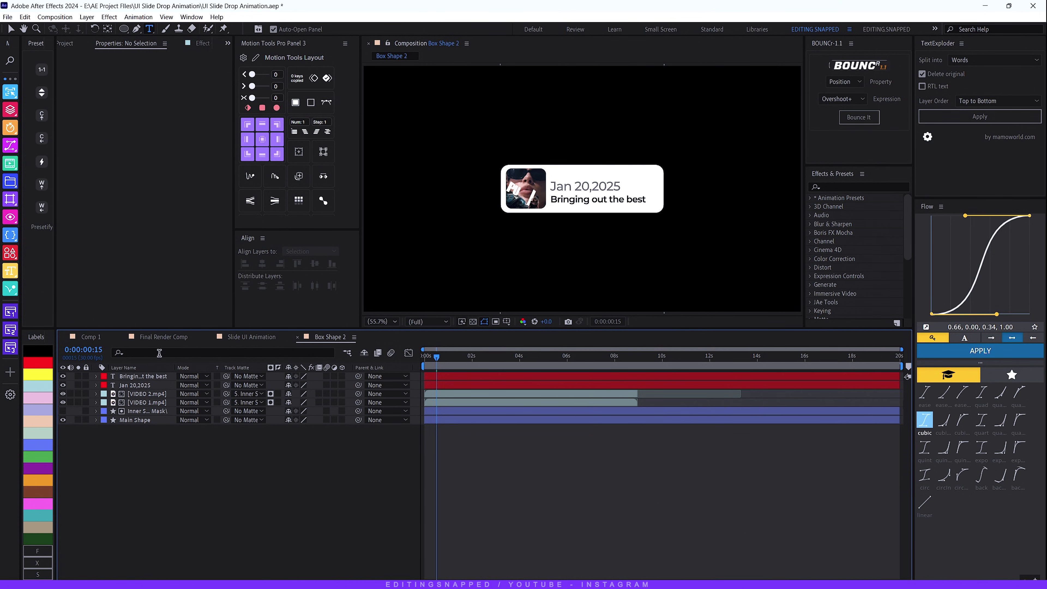
# - Add the Box Shape 2 composition to Slide UI Animation directly below the Box Shape 1 layer
pyautogui.click(158, 336)
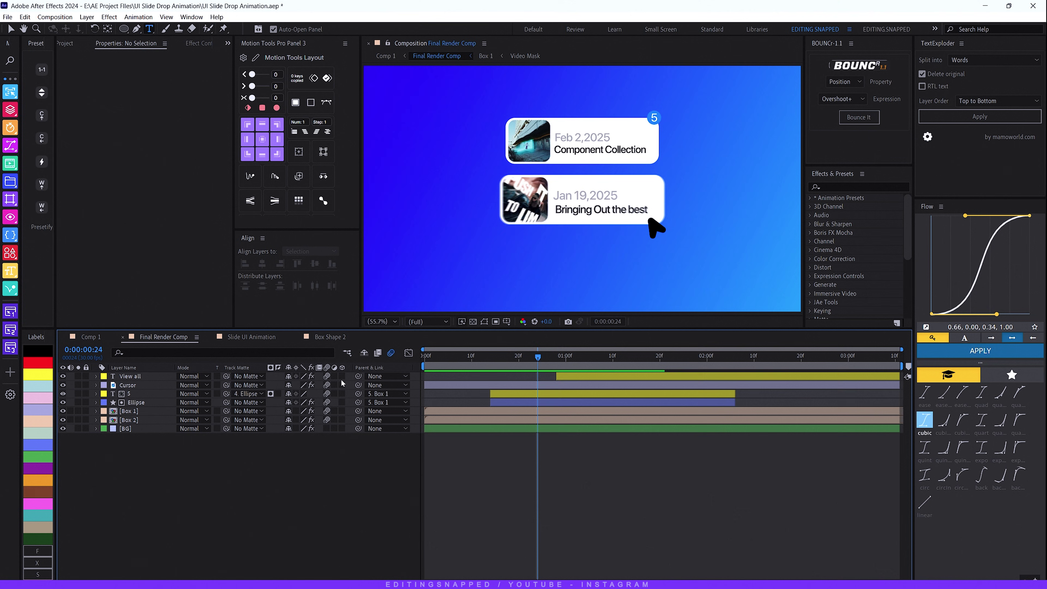
pyautogui.click(200, 425)
pyautogui.click(252, 339)
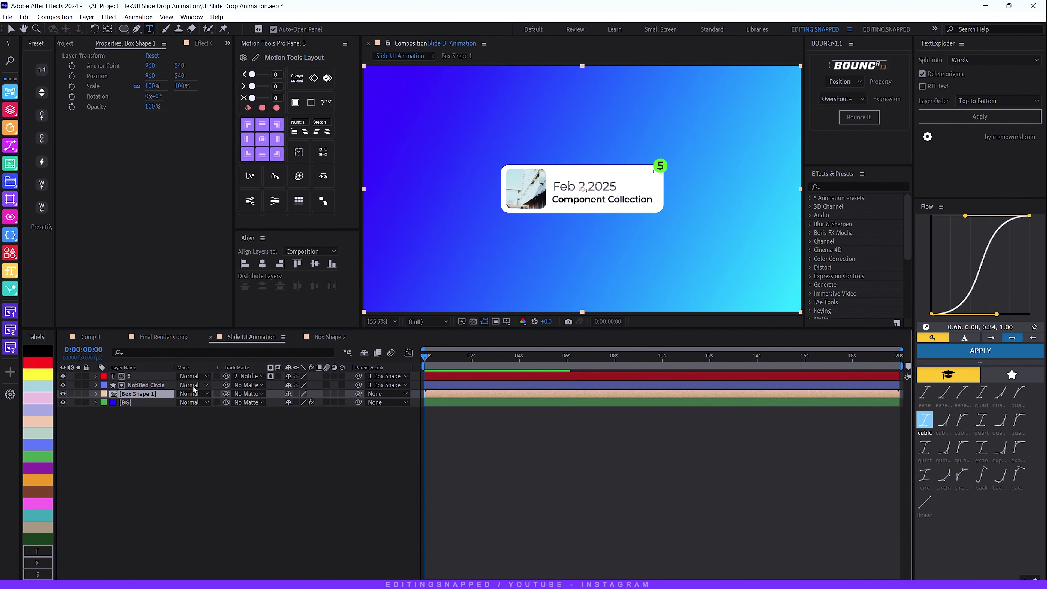
pyautogui.click(70, 43)
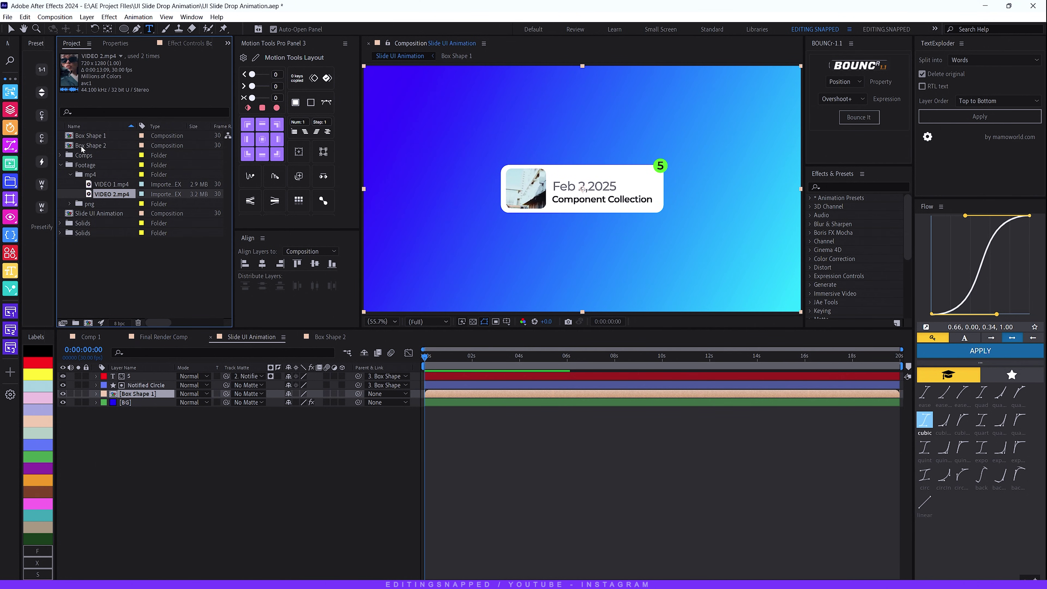
pyautogui.moveTo(82, 150); pyautogui.dragTo(134, 401)
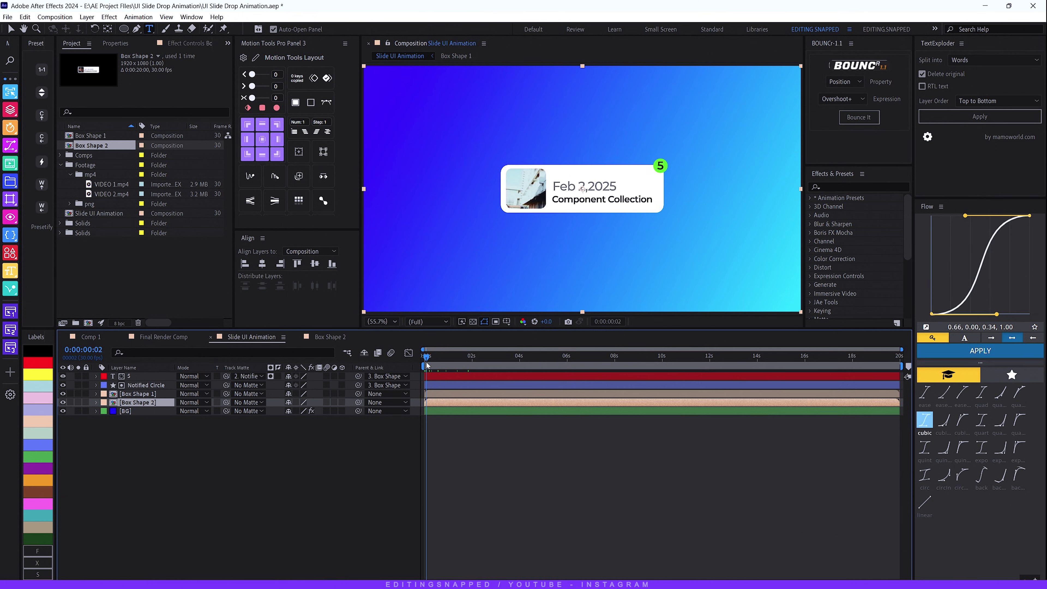
# - Toggle Box Shape 1's visibility to check the card beneath it, and compare the layout with Final Render Comp
pyautogui.click(63, 394)
pyautogui.click(63, 394)
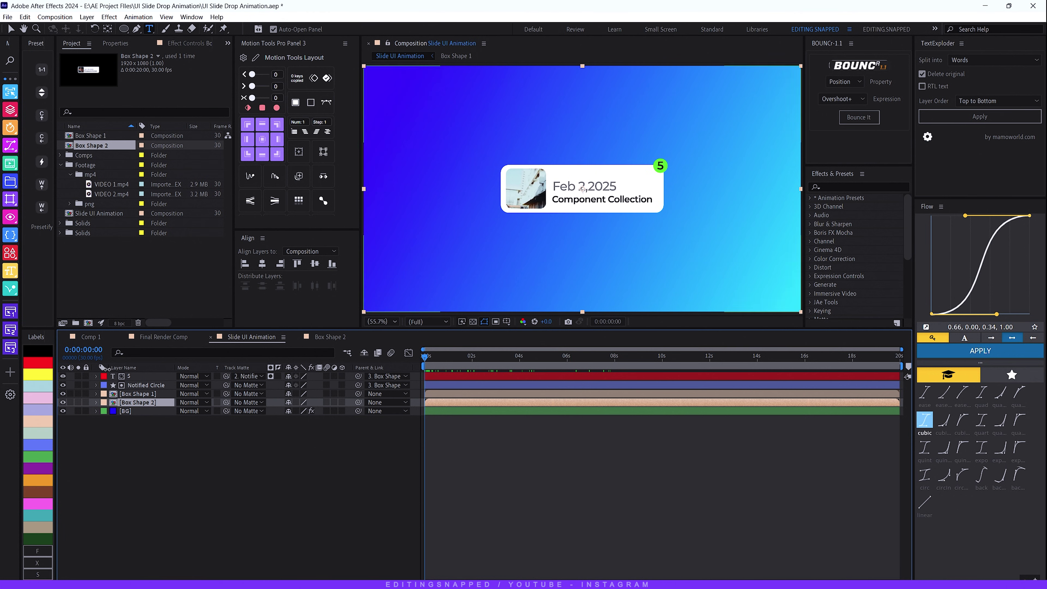
pyautogui.click(205, 420)
pyautogui.click(147, 338)
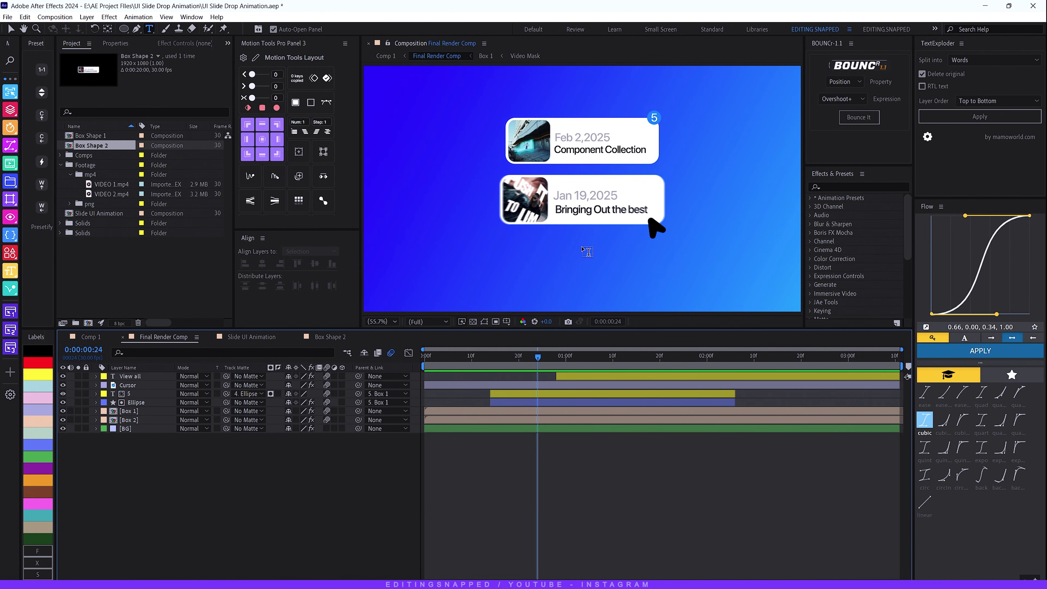
pyautogui.click(251, 337)
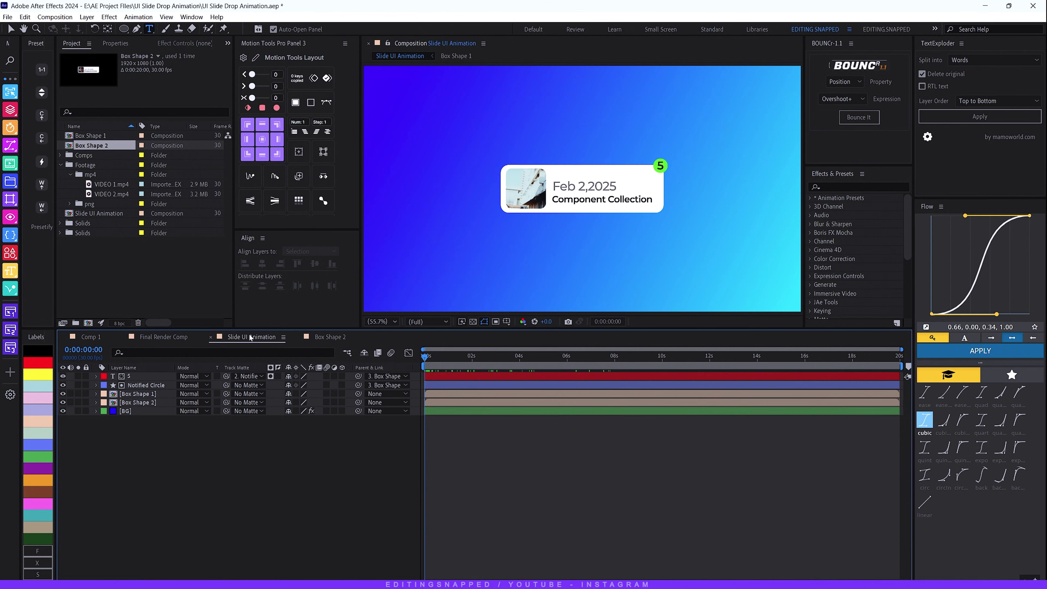
# - Add location-arrow.png from the png footage folder as the topmost layer of Slide UI Animation
pyautogui.click(140, 410)
pyautogui.hotkey('ctrl', 'shift', 'a')
pyautogui.click(69, 204)
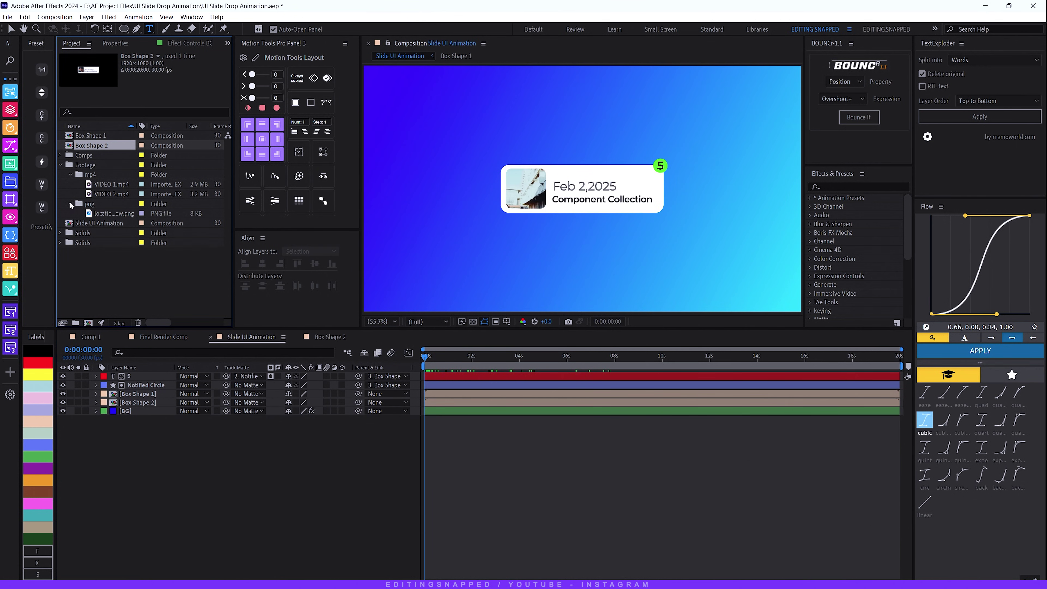
pyautogui.moveTo(106, 215); pyautogui.dragTo(145, 375)
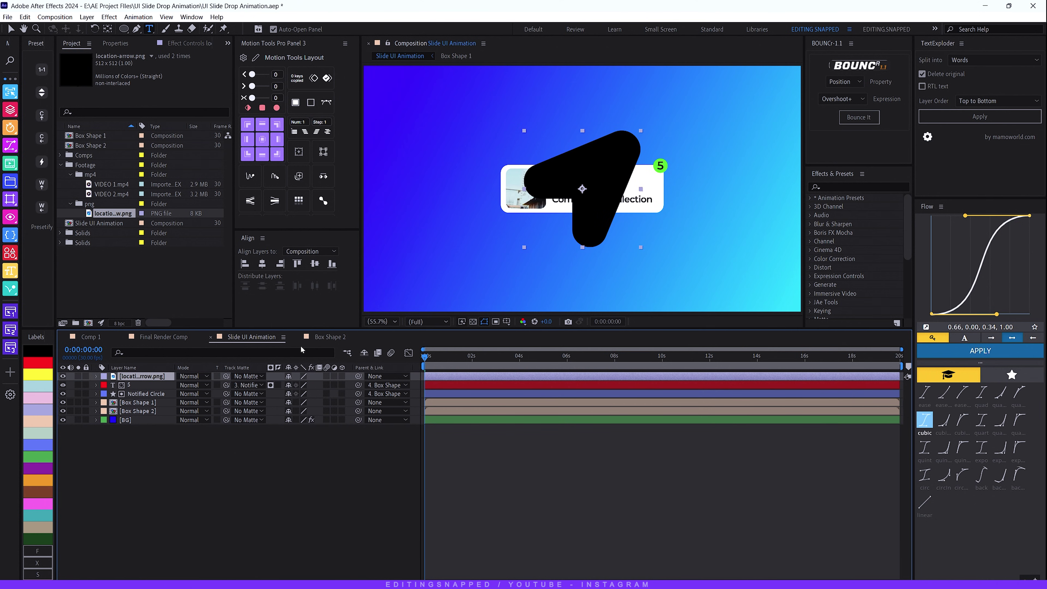
# - Scale the location-arrow.png layer down to about 21% and rotate it to -85°
pyautogui.press('v')
pyautogui.press('s')
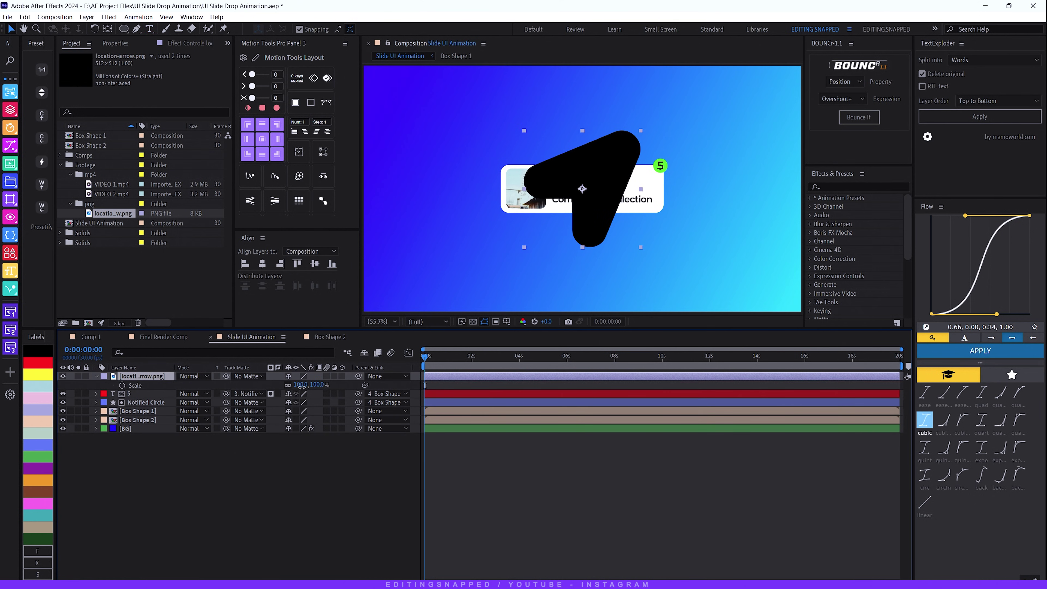
pyautogui.moveTo(300, 385); pyautogui.dragTo(256, 386)
pyautogui.press('r')
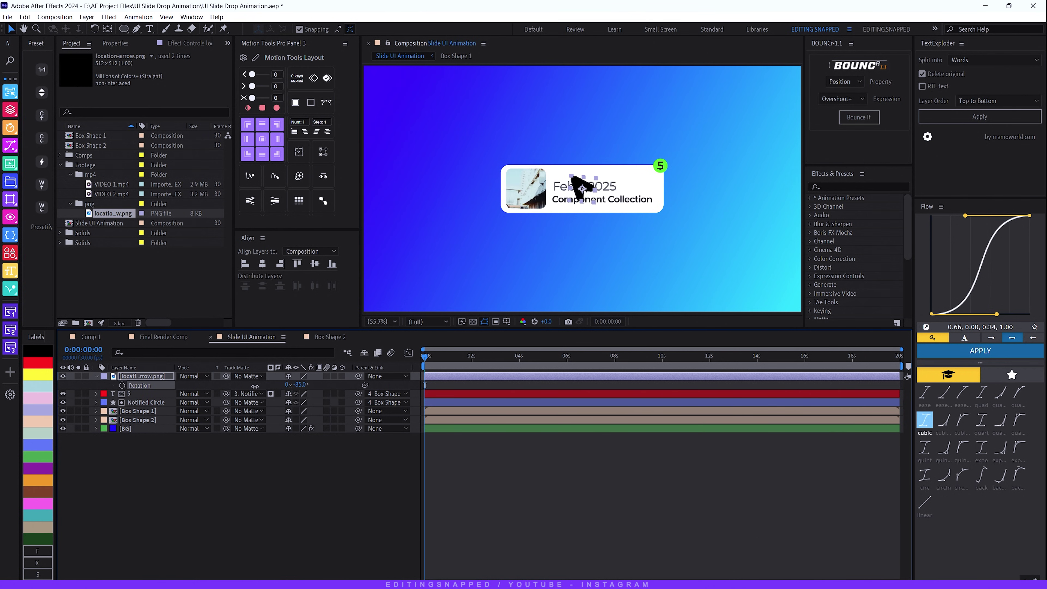
# - Place the arrow just below the card's lower-right corner and set its scale to 15%
pyautogui.moveTo(583, 190); pyautogui.dragTo(668, 228)
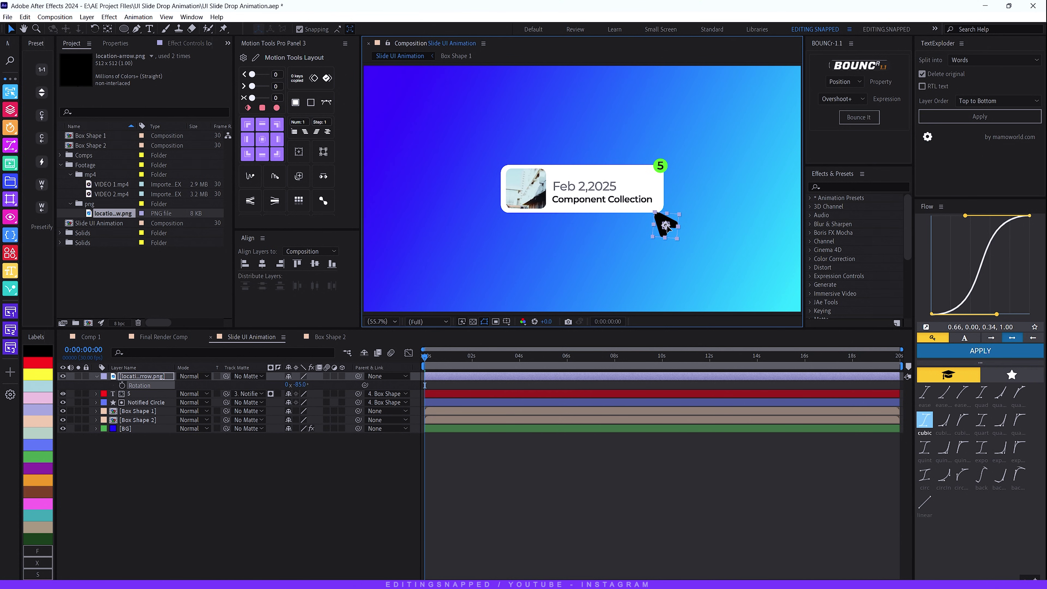
pyautogui.press('s')
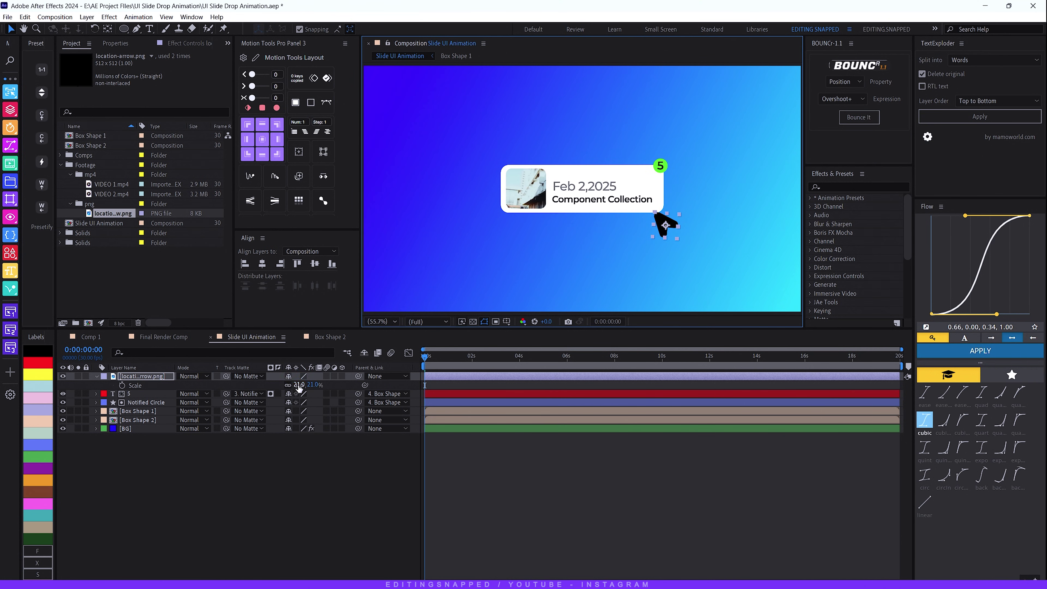
pyautogui.moveTo(295, 385); pyautogui.dragTo(293, 385)
pyautogui.click(299, 385)
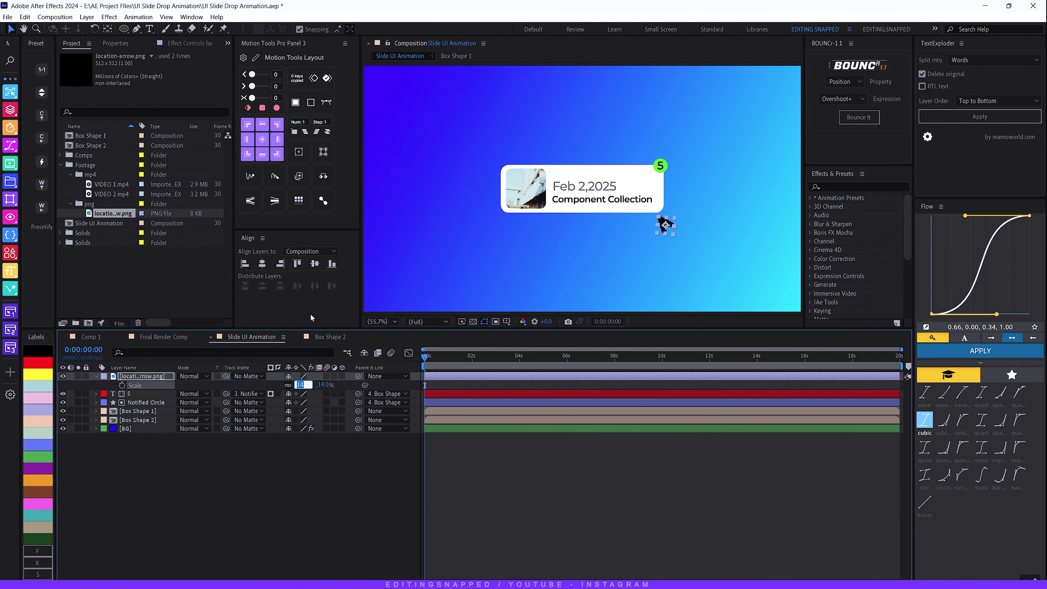
pyautogui.write('15')
pyautogui.press('Return')
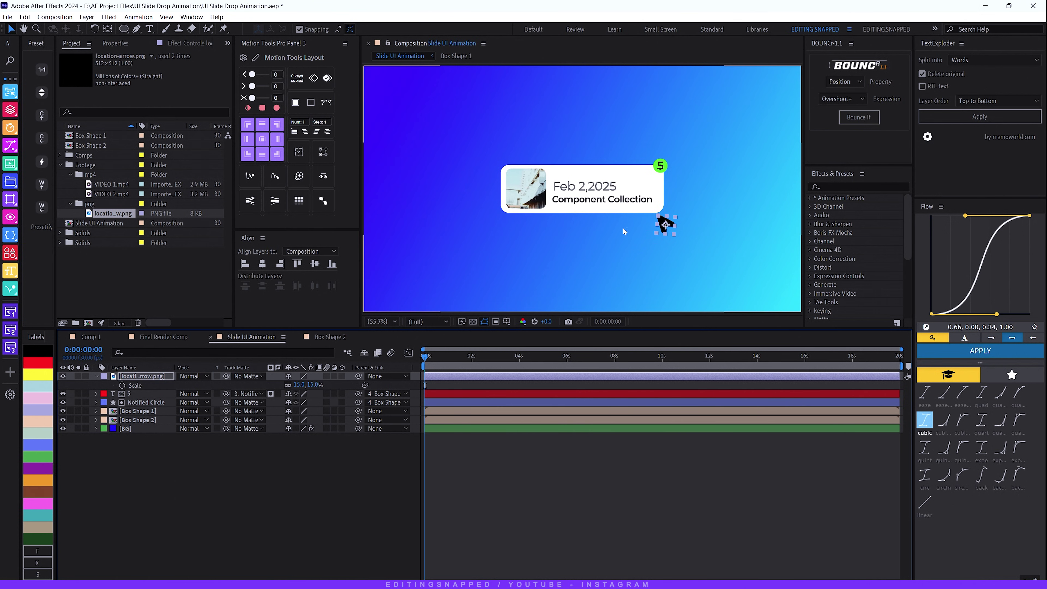
pyautogui.moveTo(665, 224); pyautogui.dragTo(662, 221)
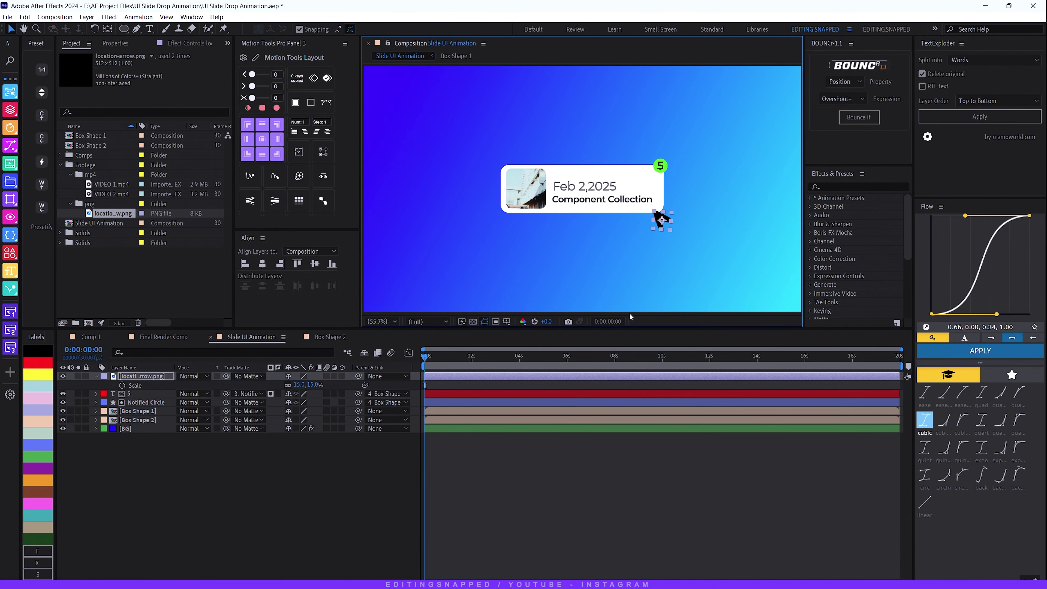
# - Scrub through the first second of Final Render Comp to study the cursor and card motion, and return to Slide UI Animation
pyautogui.click(158, 337)
pyautogui.moveTo(477, 357); pyautogui.dragTo(533, 360)
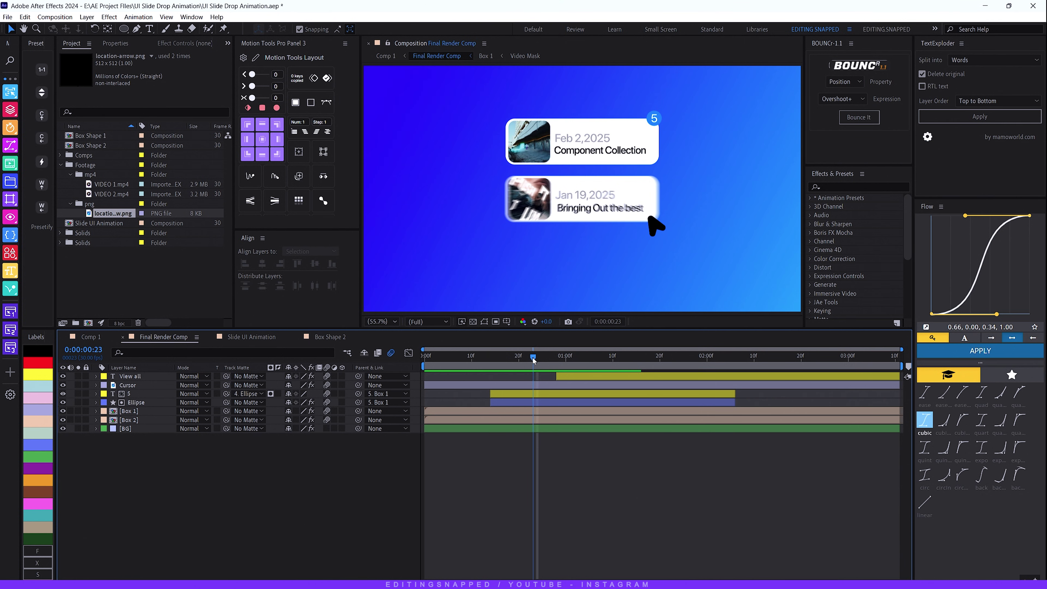
pyautogui.moveTo(533, 361); pyautogui.dragTo(486, 360)
pyautogui.click(251, 337)
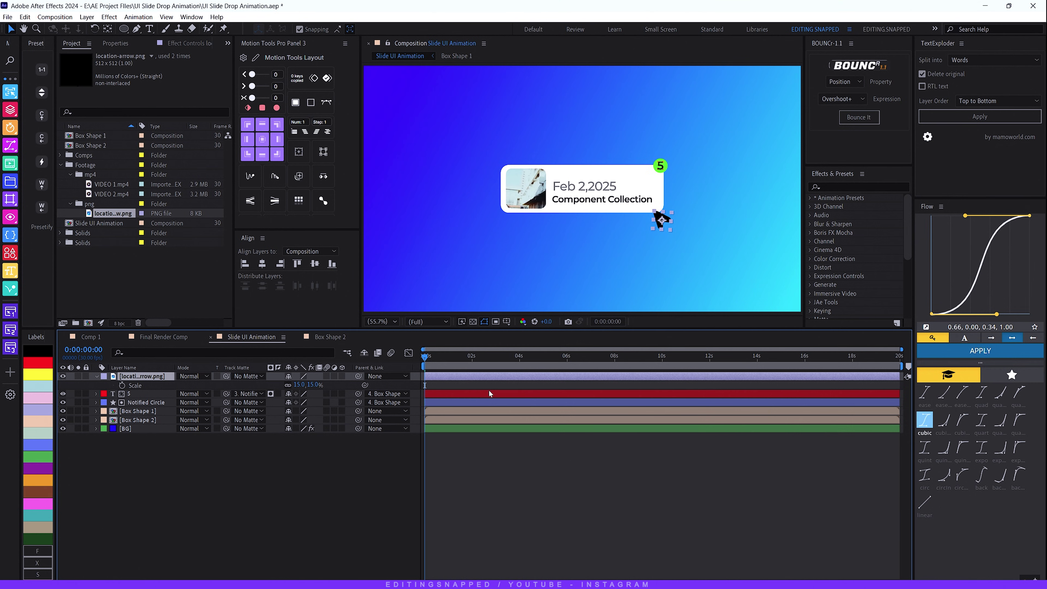
# - Add position, opacity and rotation keyframes to the arrow layer at 0:00 and reveal all three keyframed properties
pyautogui.press('p')
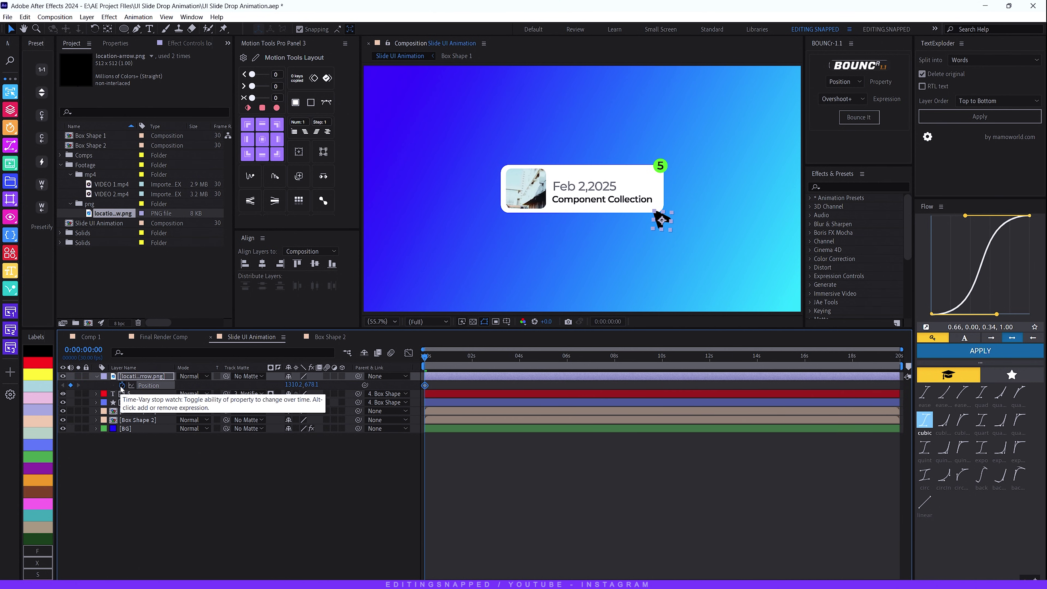
pyautogui.press('t')
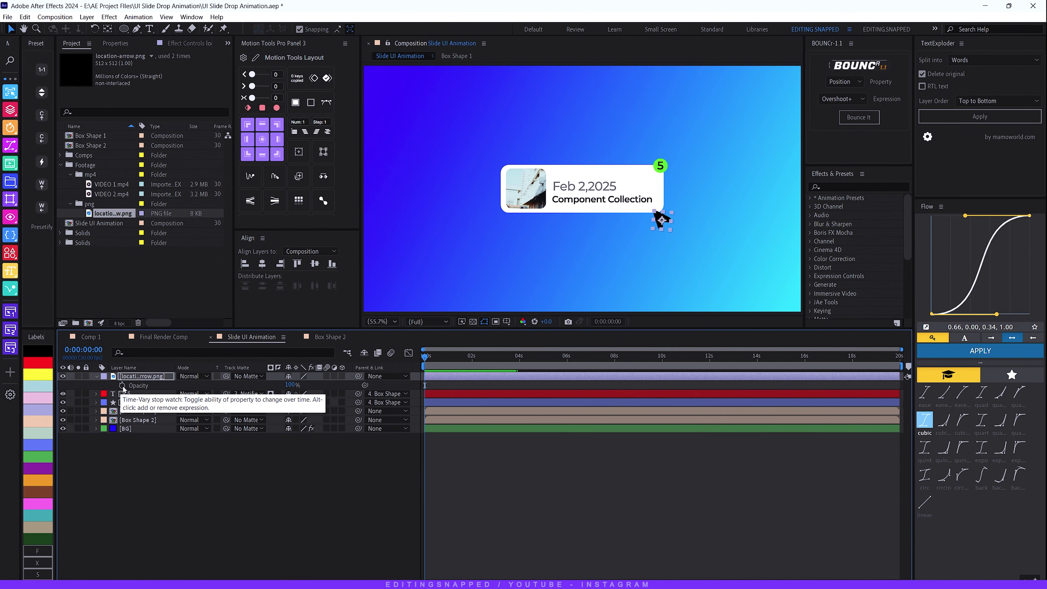
pyautogui.click(123, 387)
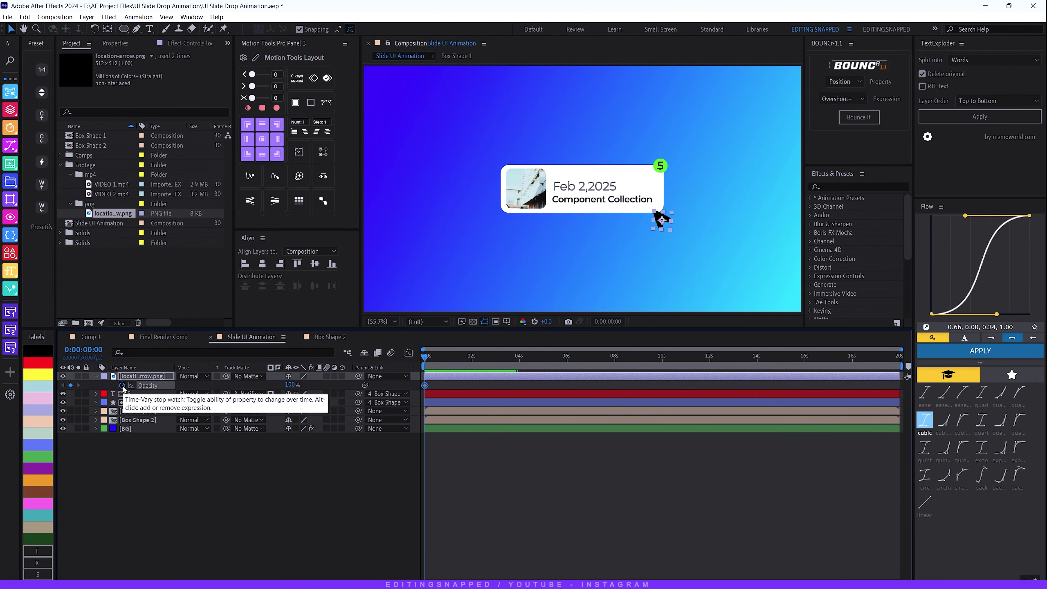
pyautogui.press('r')
pyautogui.click(122, 385)
pyautogui.press('u')
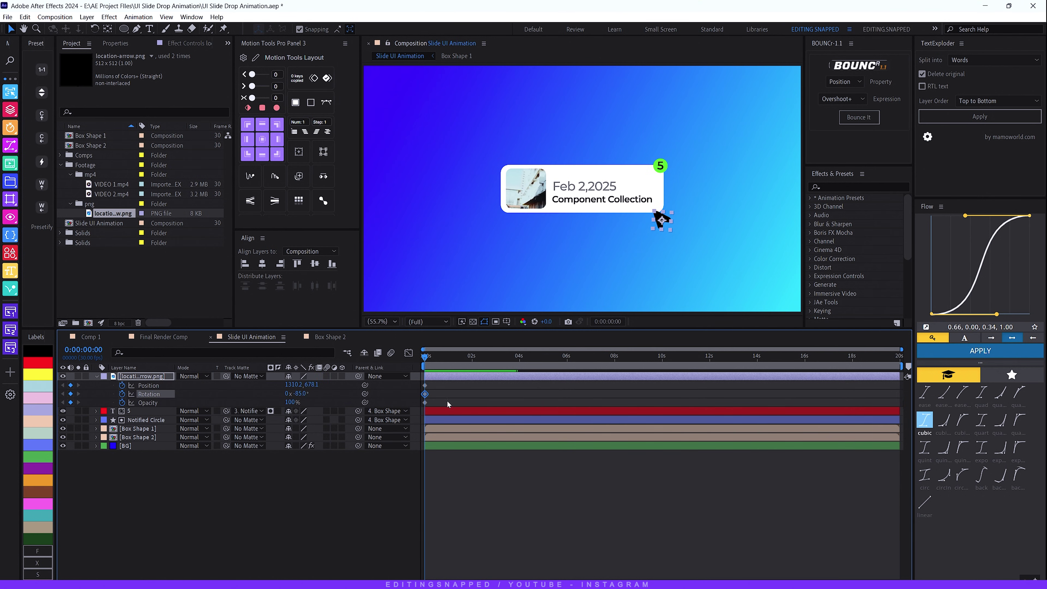
# - Shift the arrow's keyframes to about 1:11 and start it at 0:00 in the frame's lower-right corner with 0% opacity and -141° rotation
pyautogui.moveTo(445, 381); pyautogui.dragTo(458, 406)
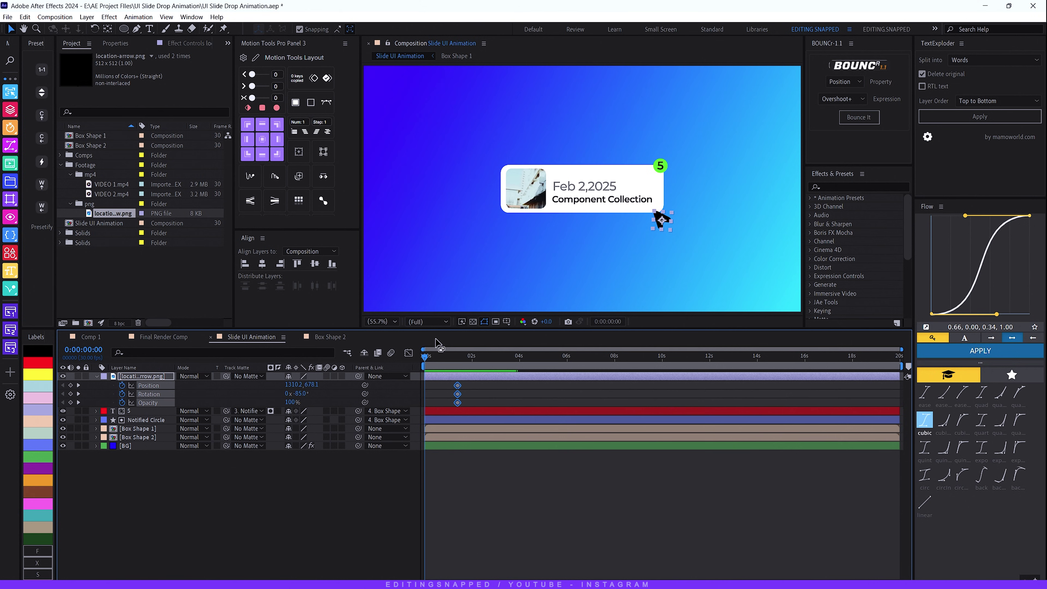
pyautogui.moveTo(664, 221); pyautogui.dragTo(791, 311)
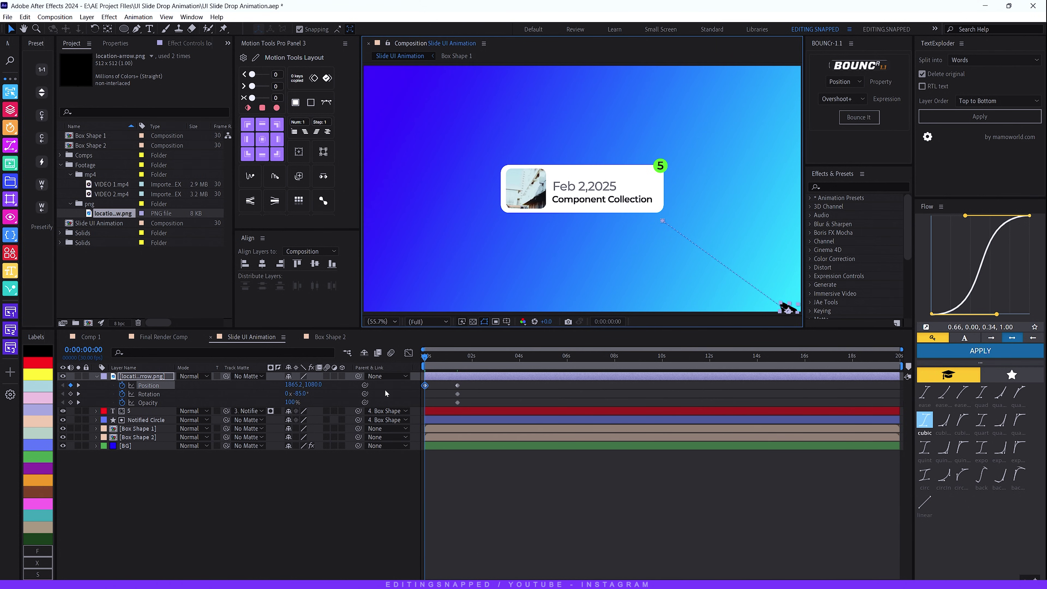
pyautogui.moveTo(293, 402)
pyautogui.mouseDown()
pyautogui.moveTo(252, 403)
pyautogui.moveTo(277, 394)
pyautogui.mouseUp()
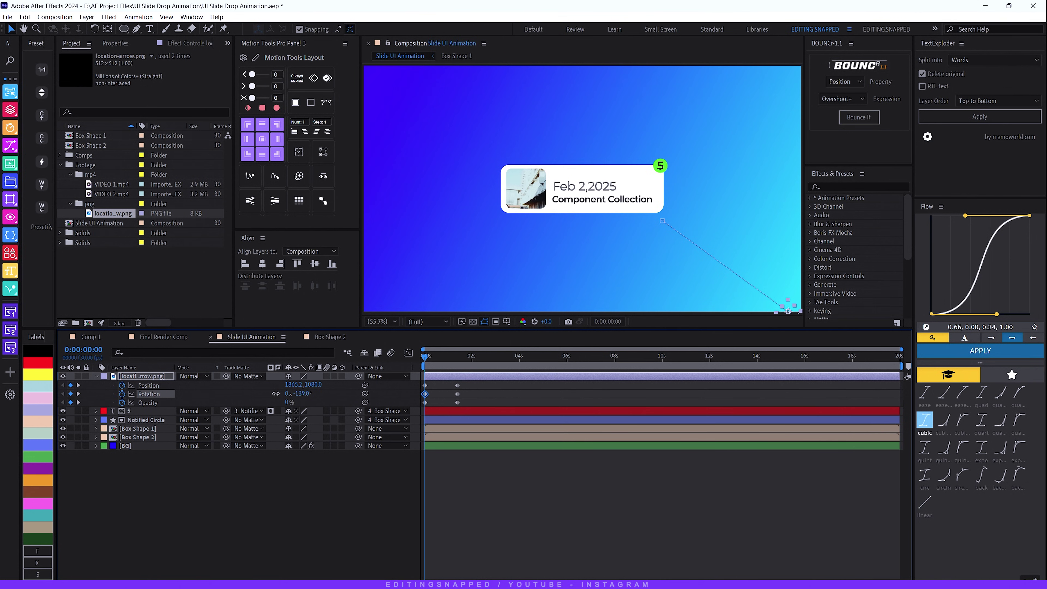
pyautogui.press('space')
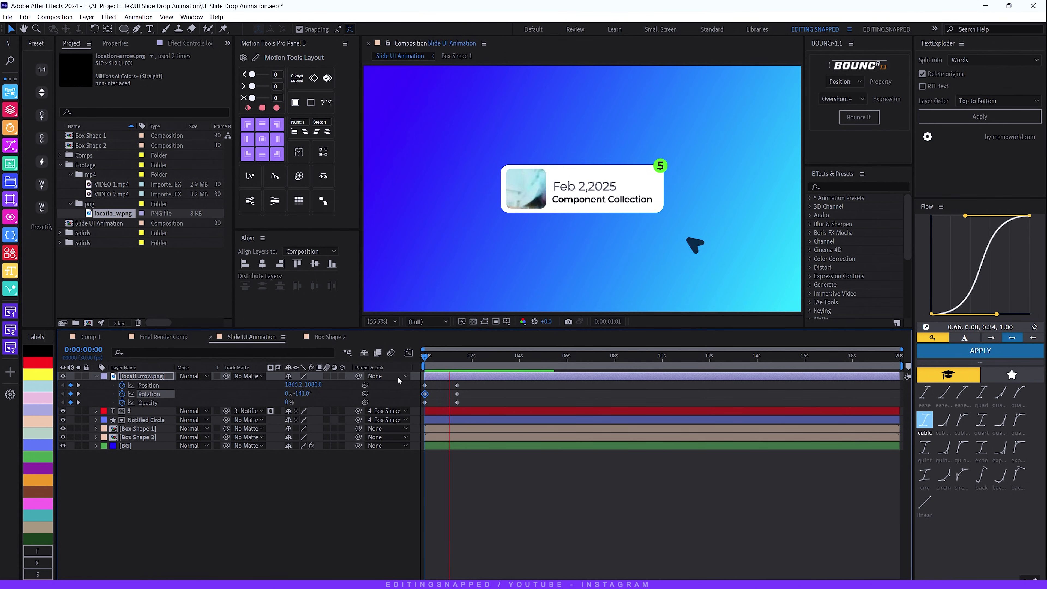
# - Ease all of the arrow's keyframes, shape their speed graph for a fast start and long slow-down, and preview the motion
pyautogui.moveTo(478, 382); pyautogui.dragTo(403, 419)
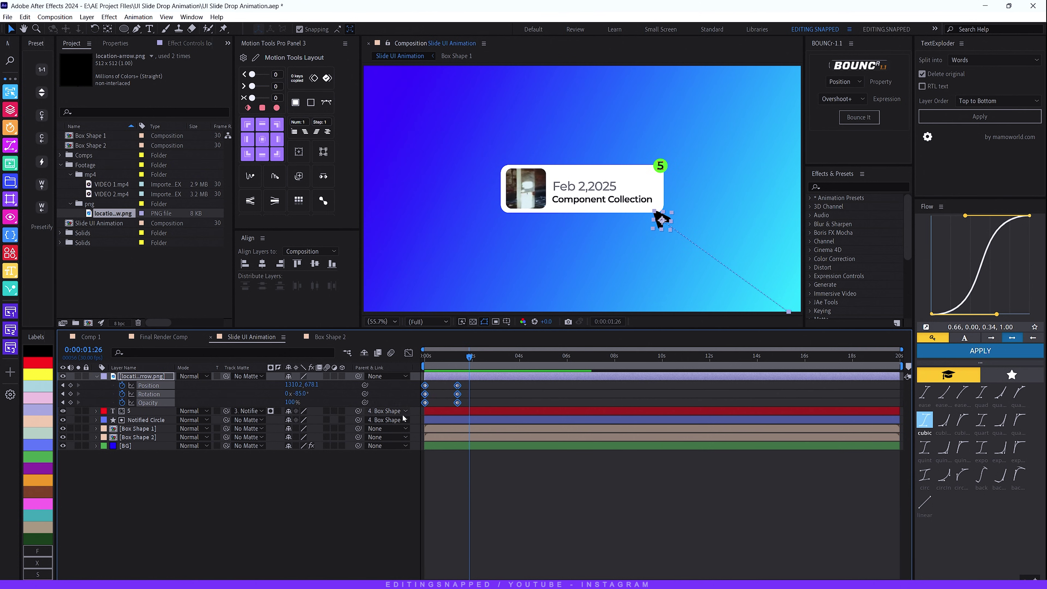
pyautogui.click(409, 352)
pyautogui.moveTo(498, 541); pyautogui.dragTo(429, 547)
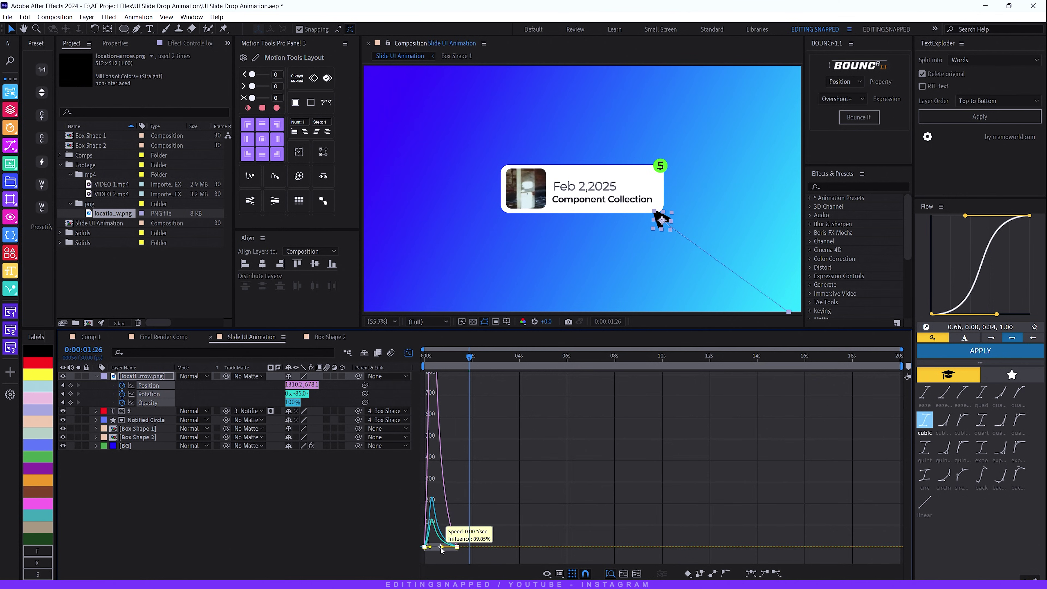
pyautogui.press('space')
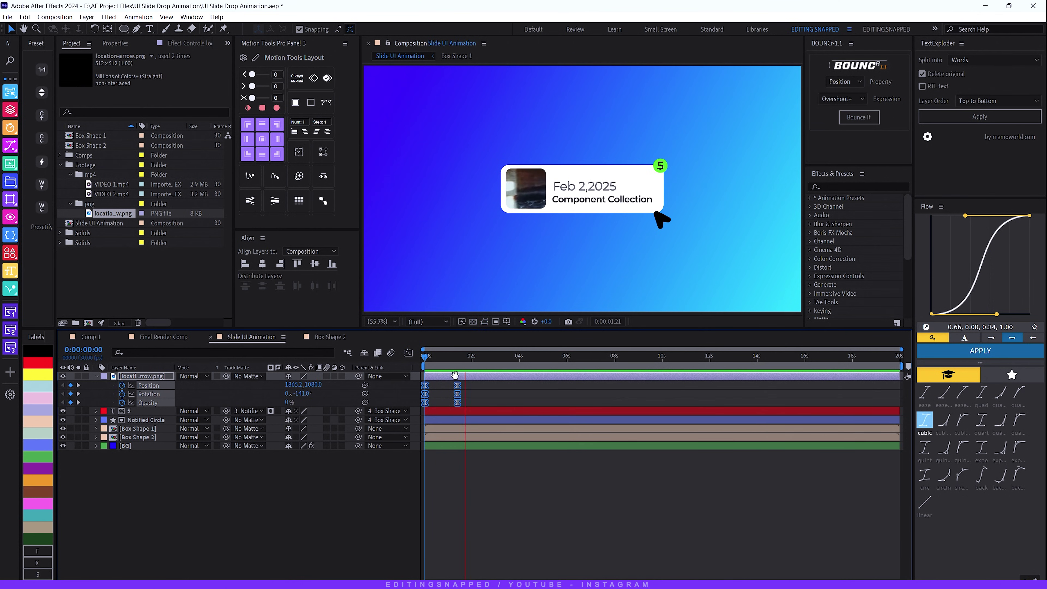
pyautogui.press('space')
pyautogui.press('space')
# - Keyframe Box Shape 1's position at 1:12 and raise it to a Y position of 310 at 1:25
pyautogui.moveTo(443, 358)
pyautogui.mouseDown()
pyautogui.moveTo(415, 360)
pyautogui.moveTo(459, 360)
pyautogui.mouseUp()
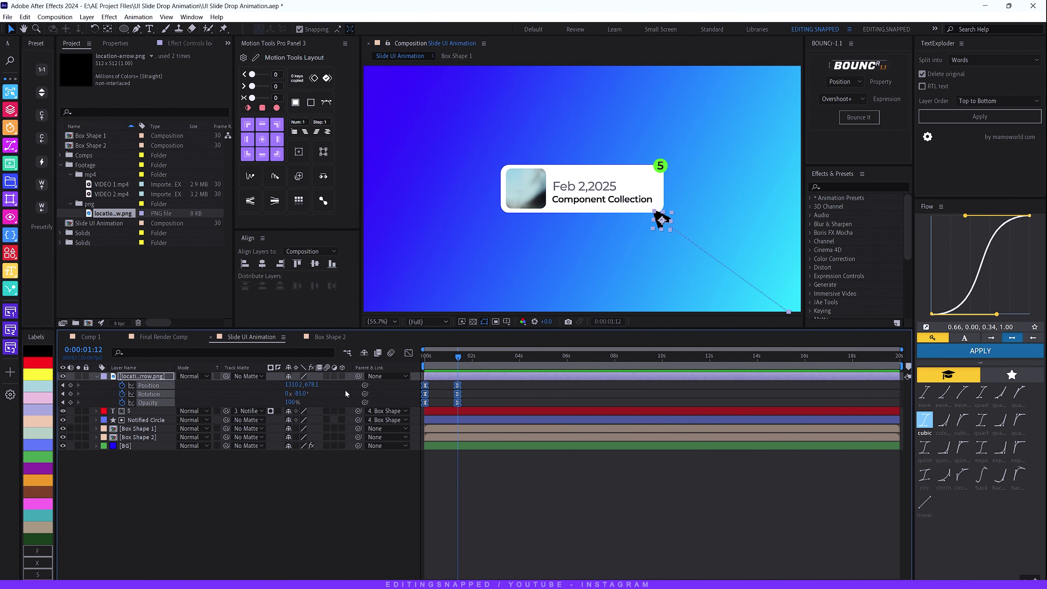
pyautogui.click(134, 429)
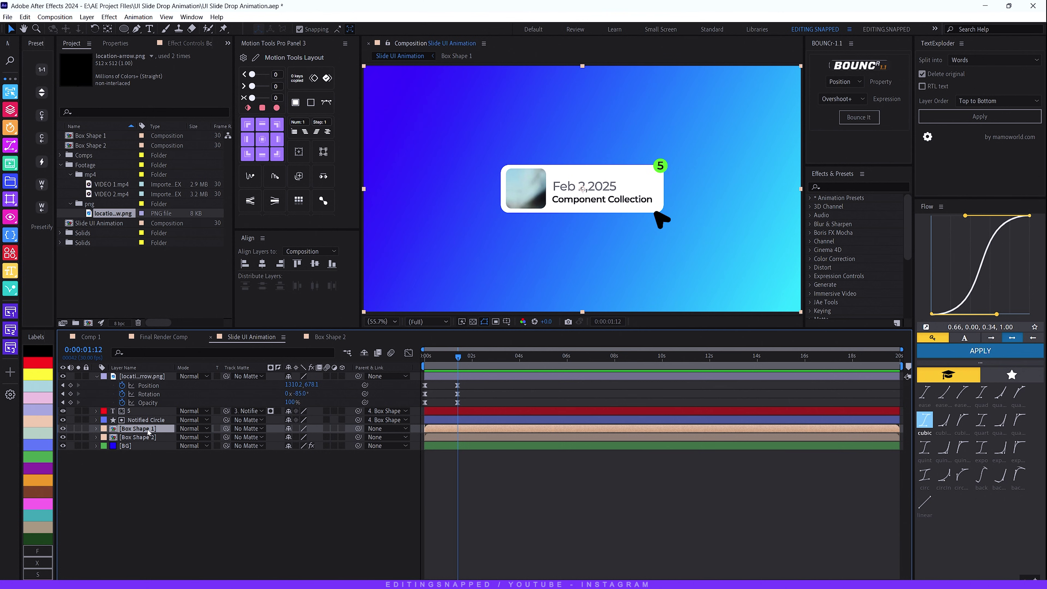
pyautogui.press('p')
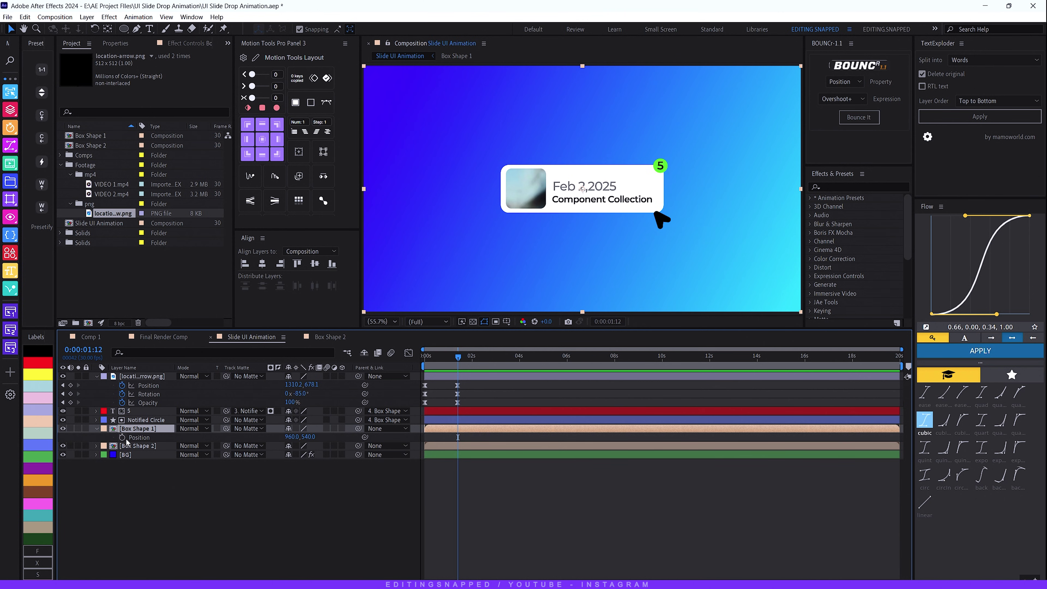
pyautogui.click(123, 437)
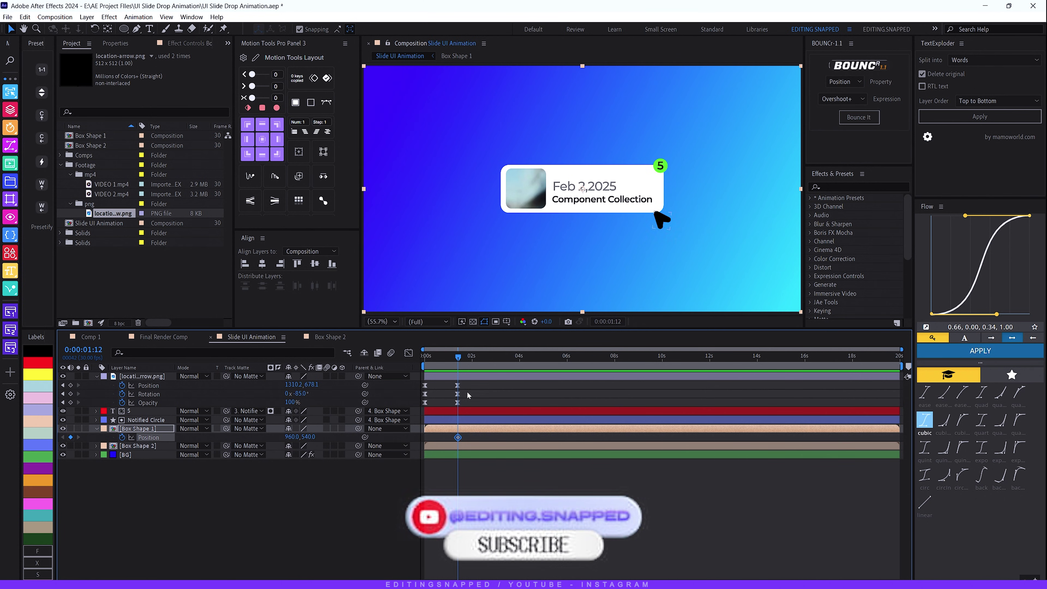
pyautogui.moveTo(454, 367)
pyautogui.mouseDown()
pyautogui.moveTo(484, 360)
pyautogui.moveTo(468, 360)
pyautogui.mouseUp()
pyautogui.moveTo(310, 436); pyautogui.dragTo(191, 440)
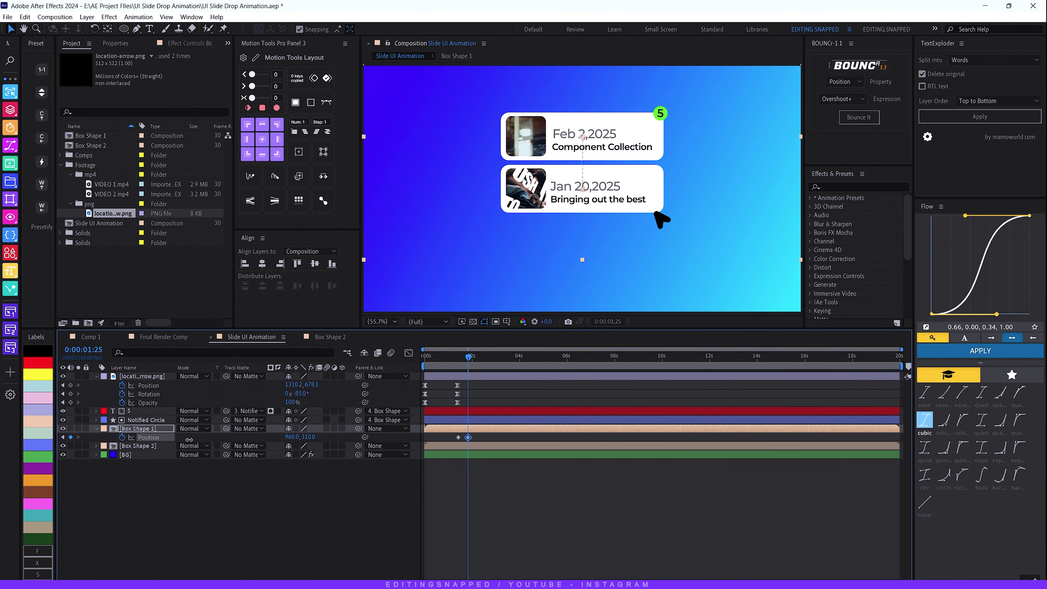
# - Apply the BOUNCr Overshoot+ expression to Box Shape 1's selected position keyframes, using the Selected property option
pyautogui.moveTo(468, 355)
pyautogui.mouseDown()
pyautogui.moveTo(449, 355)
pyautogui.moveTo(482, 371)
pyautogui.moveTo(467, 369)
pyautogui.mouseUp()
pyautogui.moveTo(478, 435); pyautogui.dragTo(442, 443)
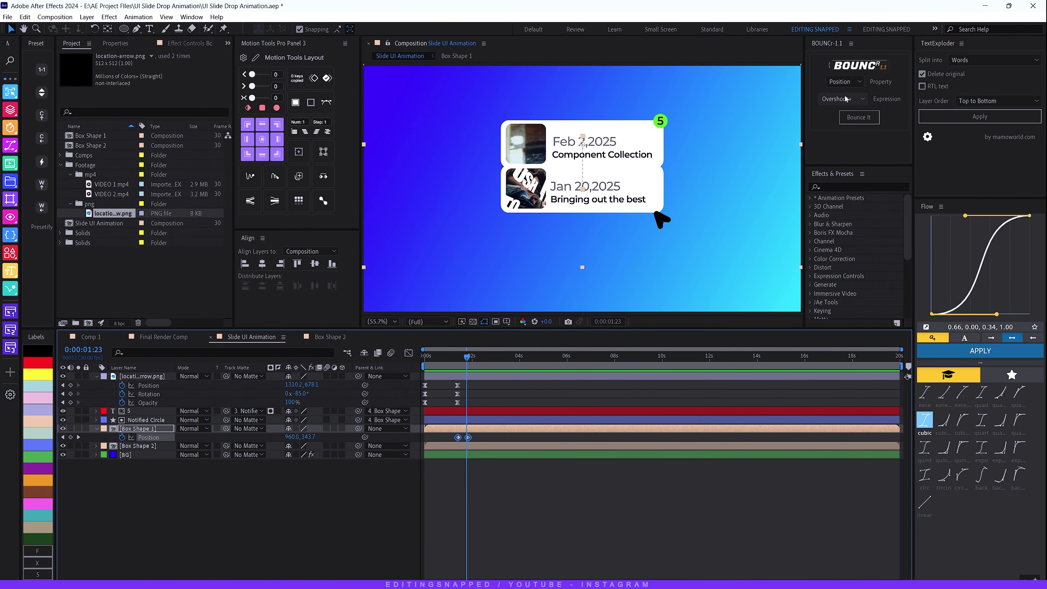
pyautogui.click(843, 82)
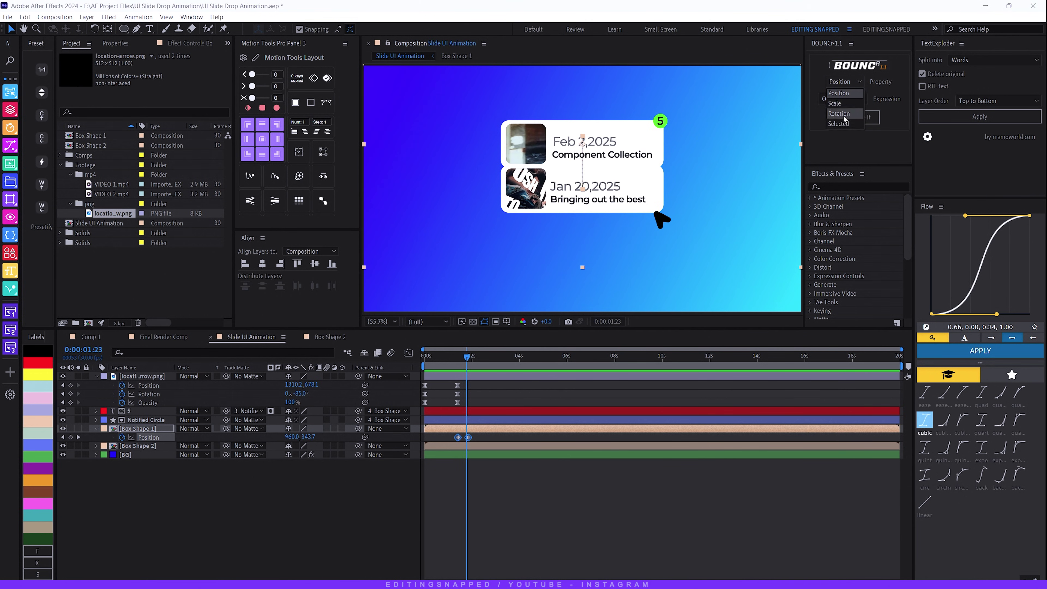
pyautogui.click(838, 123)
pyautogui.click(841, 99)
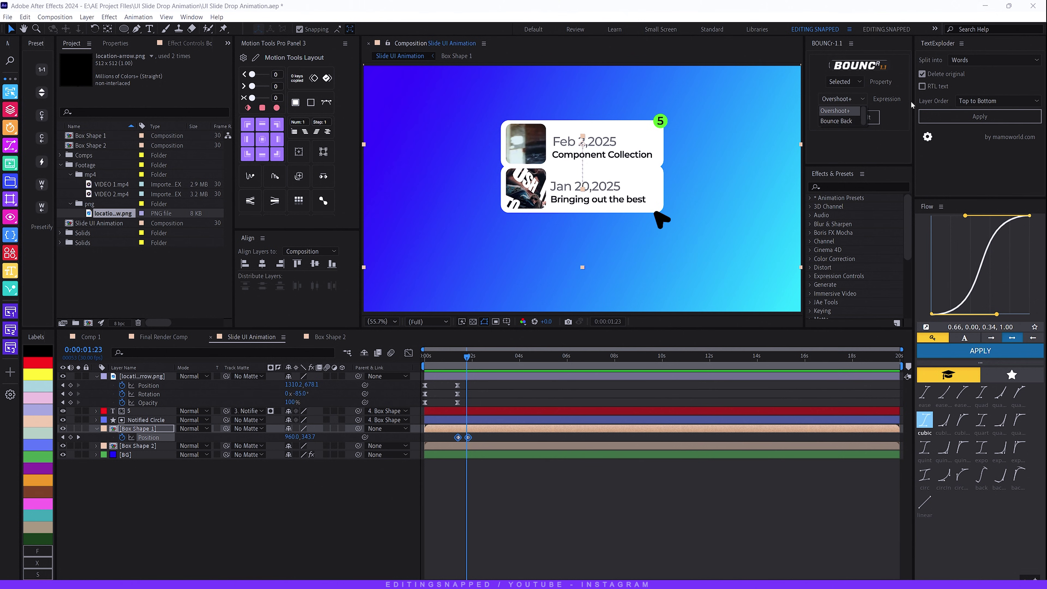
pyautogui.click(839, 111)
pyautogui.click(864, 119)
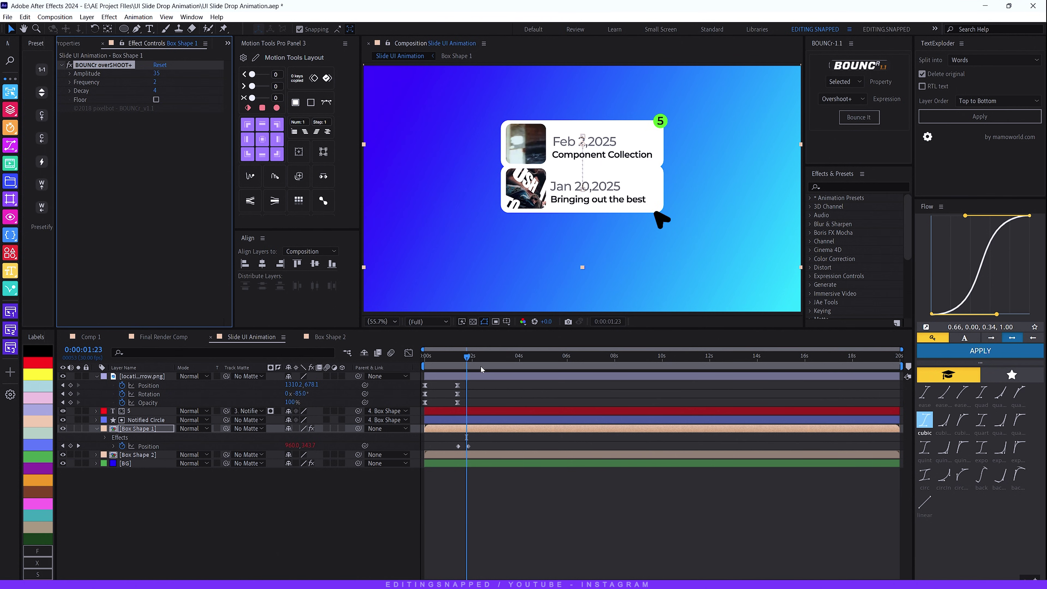
# - Retime Box Shape 1's second position keyframe to about 1:16 and preview the faster bounce
pyautogui.press('space')
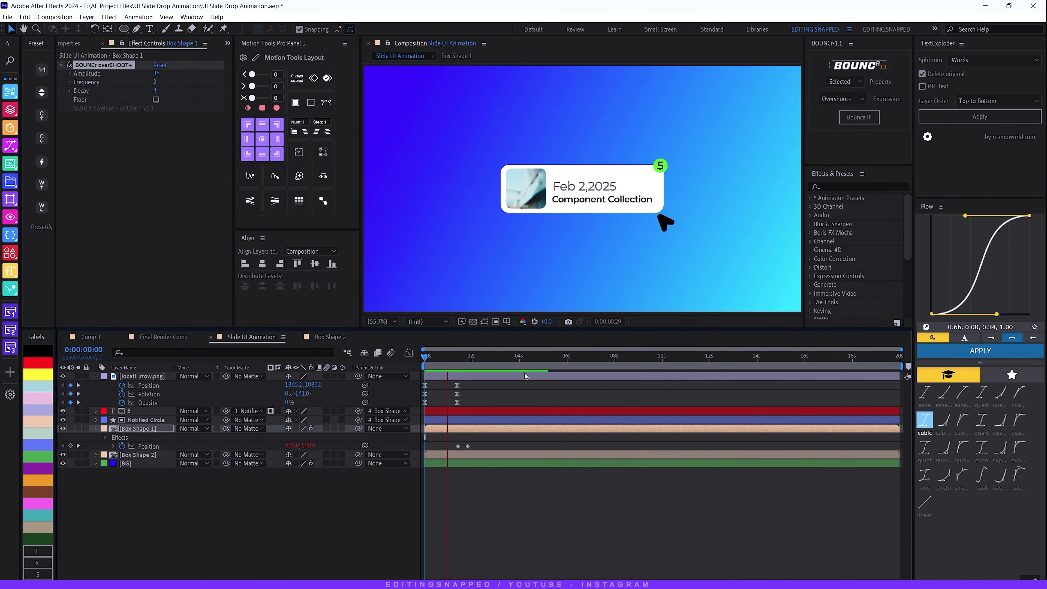
pyautogui.press('space')
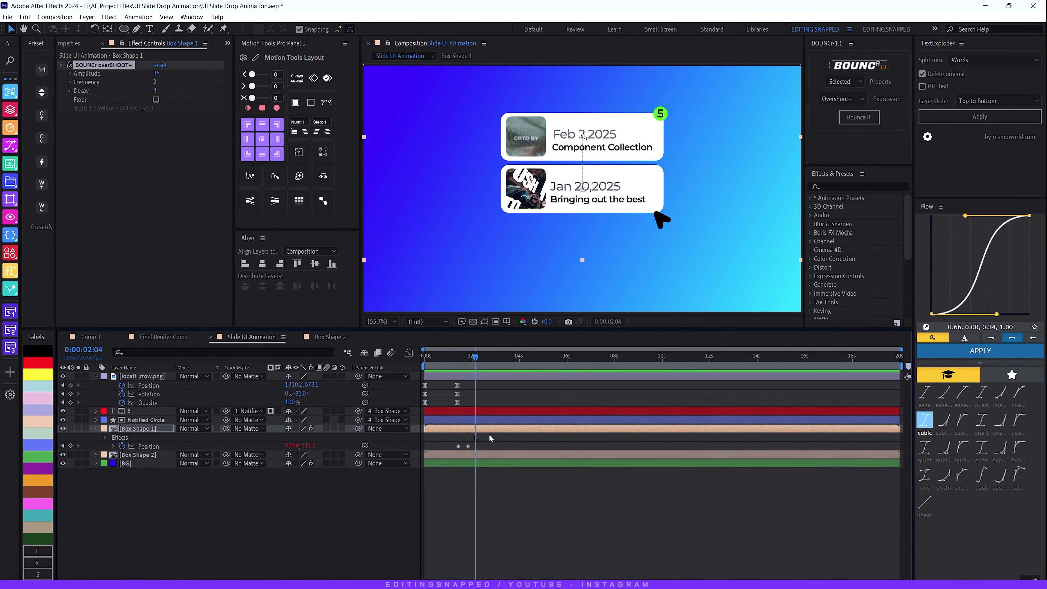
pyautogui.press('=')
pyautogui.press('=')
pyautogui.press('=')
pyautogui.press('=')
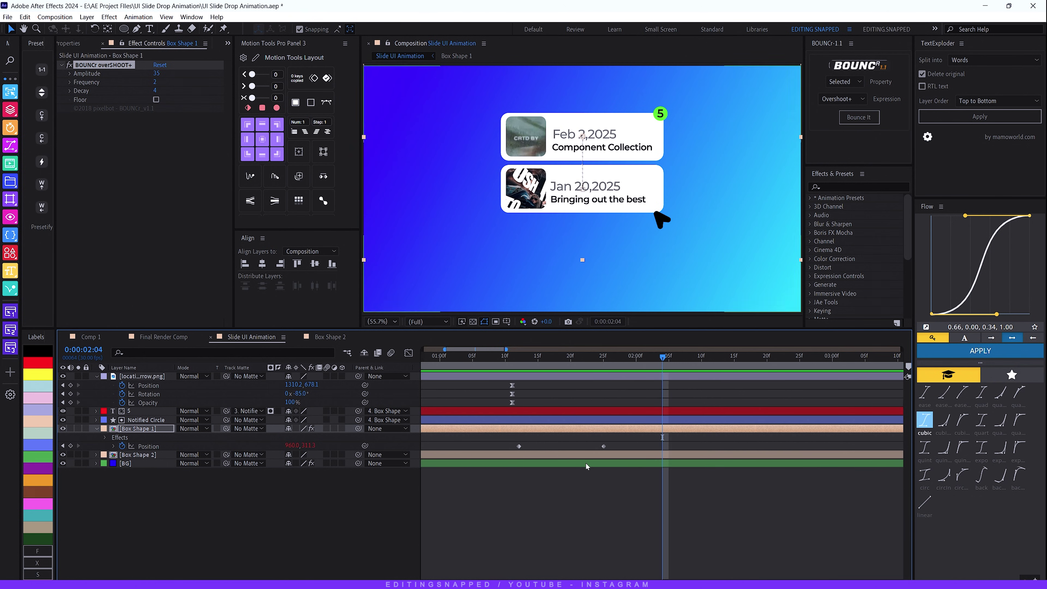
pyautogui.moveTo(604, 446); pyautogui.dragTo(559, 451)
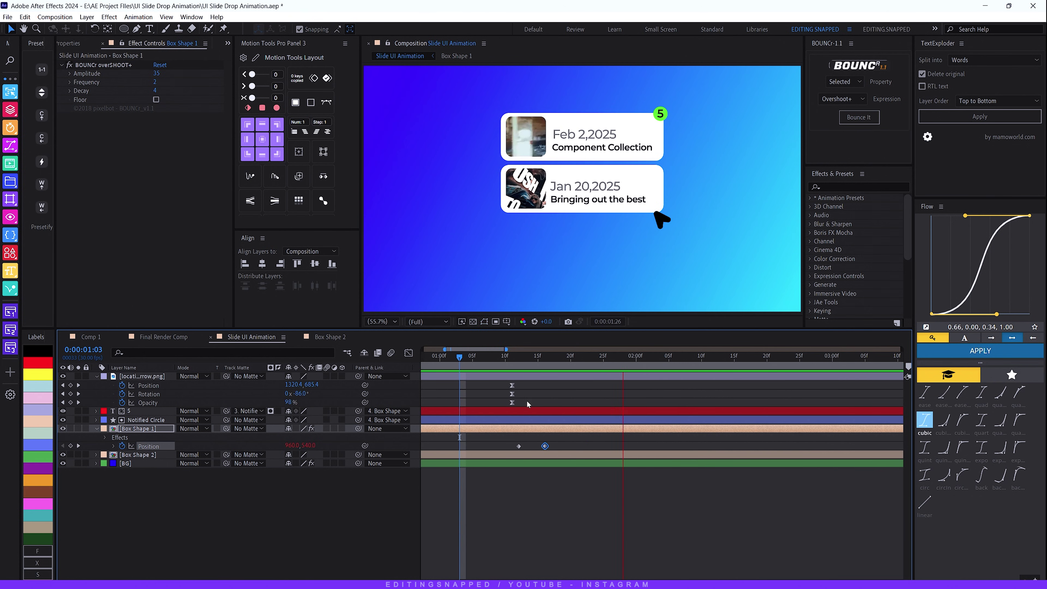
pyautogui.press('space')
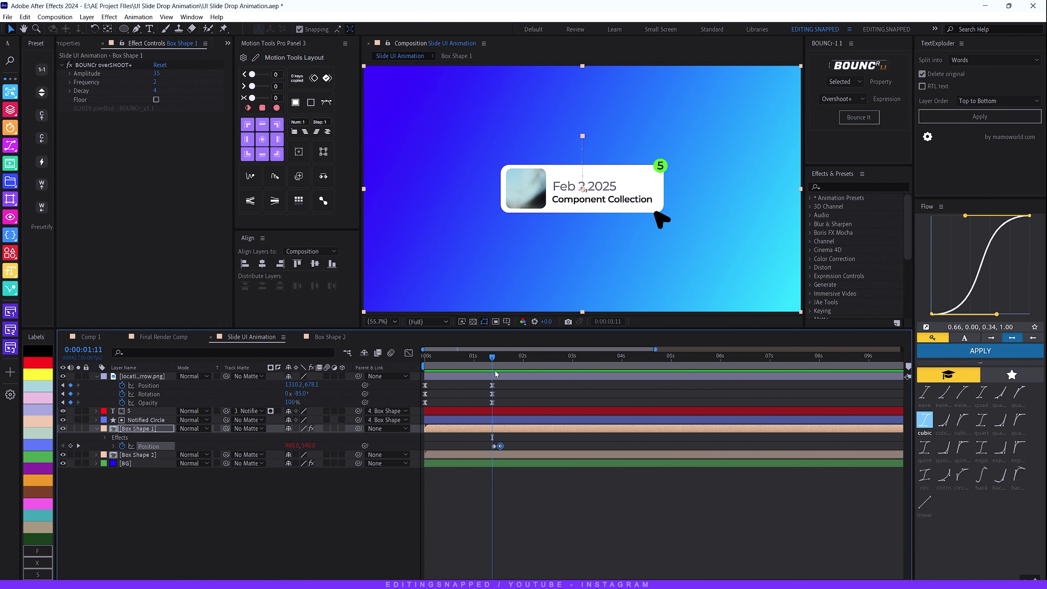
# - Keyframe Box Shape 2's position, opacity and scale, and move all three keyframes to 1:29
pyautogui.moveTo(493, 364)
pyautogui.mouseDown()
pyautogui.moveTo(484, 364)
pyautogui.moveTo(493, 365)
pyautogui.mouseUp()
pyautogui.click(138, 455)
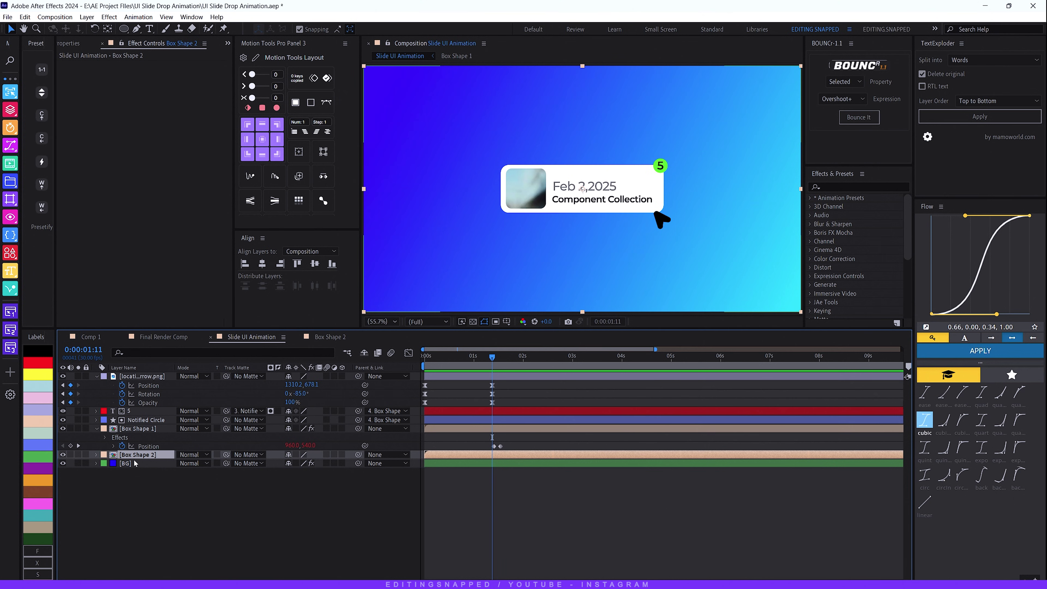
pyautogui.press('p')
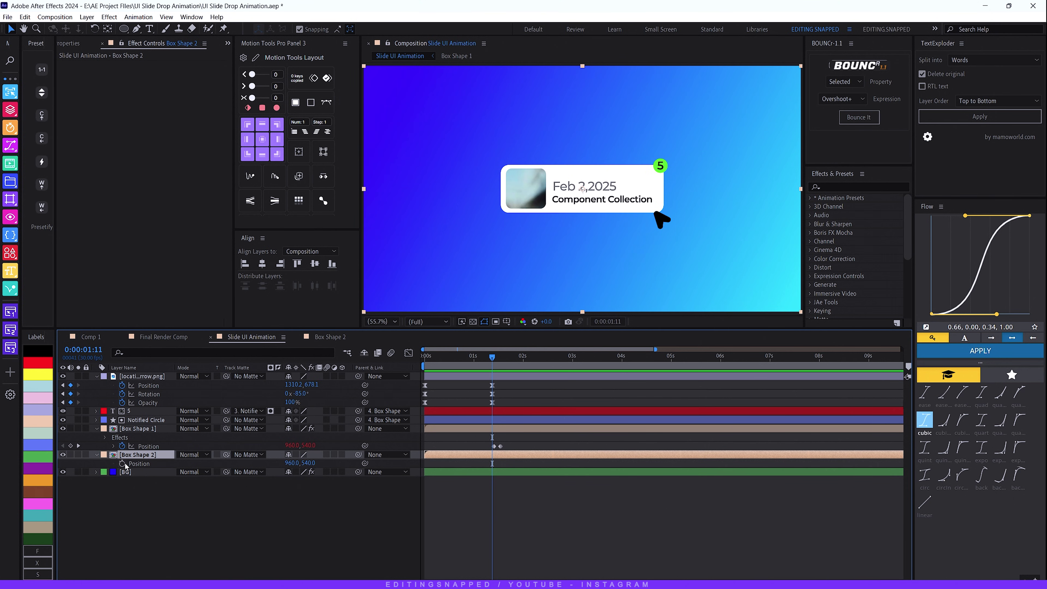
pyautogui.click(124, 464)
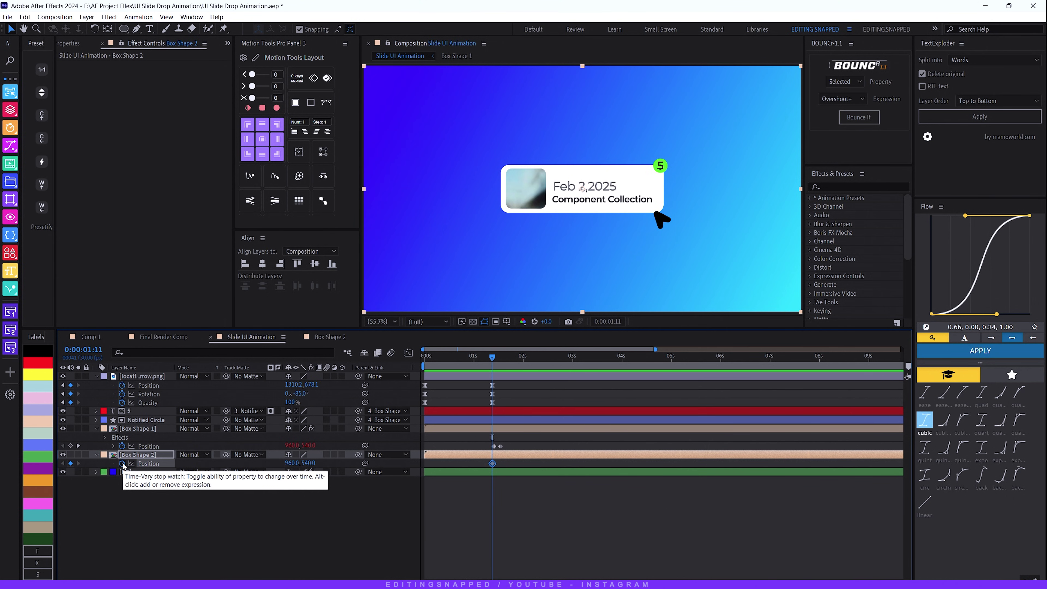
pyautogui.press('t')
pyautogui.press('s')
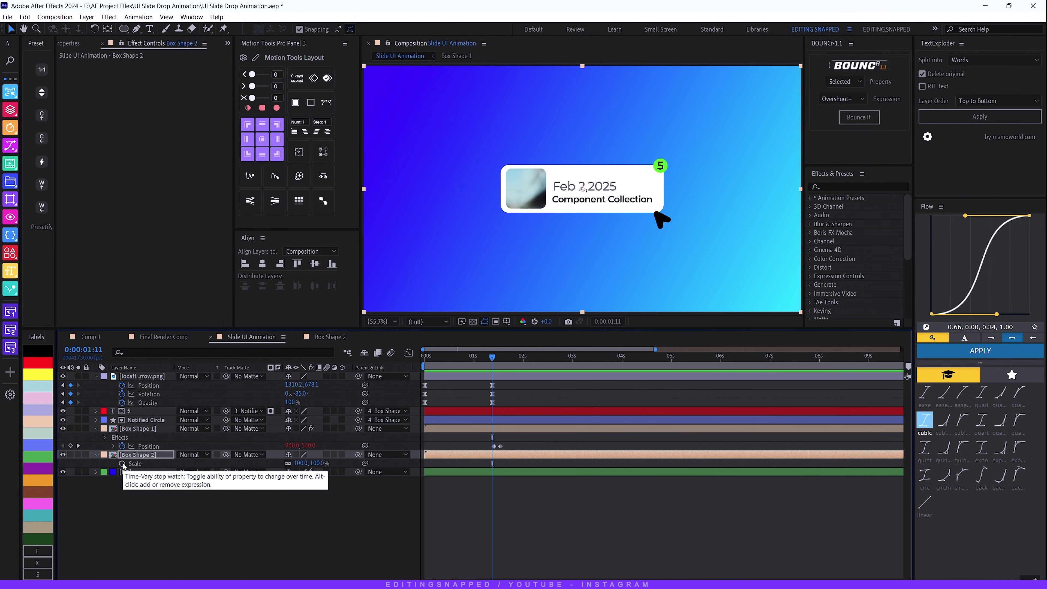
pyautogui.click(123, 464)
pyautogui.press('u')
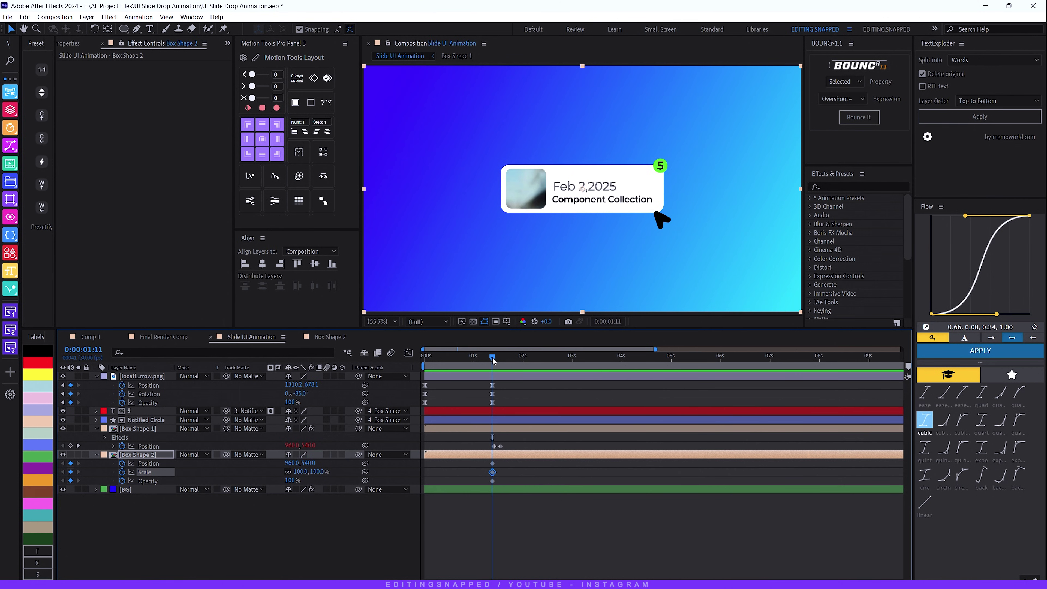
pyautogui.moveTo(494, 361); pyautogui.dragTo(522, 366)
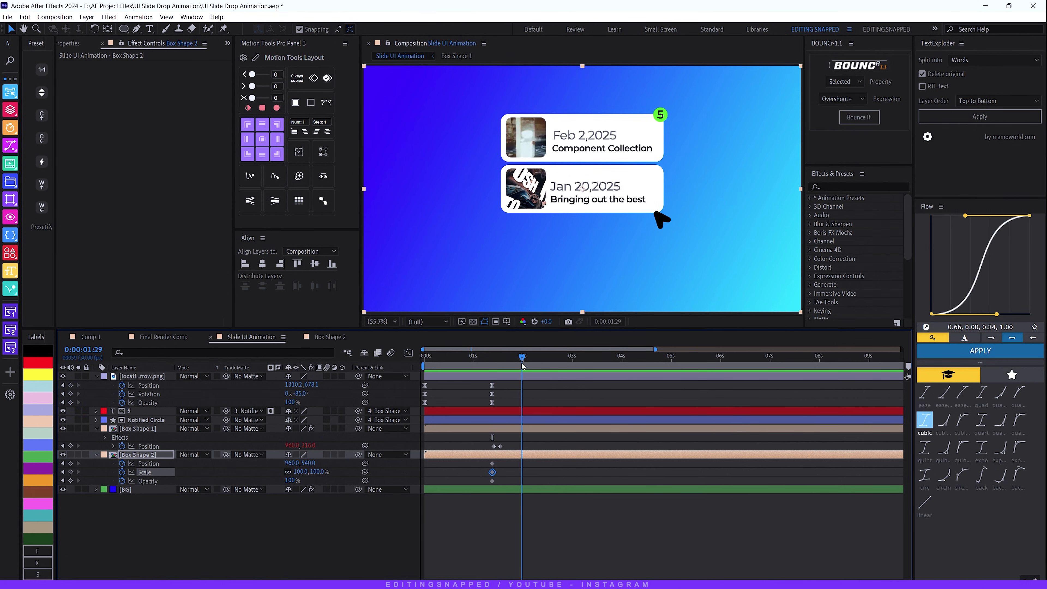
pyautogui.moveTo(509, 466)
pyautogui.mouseDown()
pyautogui.moveTo(489, 485)
pyautogui.moveTo(524, 472)
pyautogui.mouseUp()
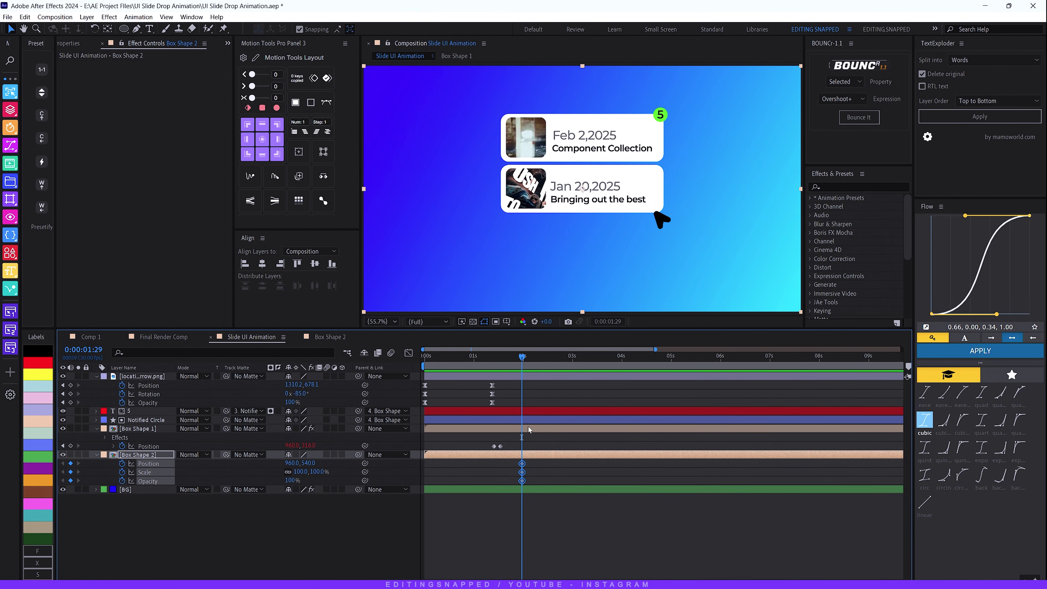
# - At 1:16, set Box Shape 2's scale to 30%, its opacity to 0% and its Y position to 526
pyautogui.moveTo(521, 357); pyautogui.dragTo(501, 358)
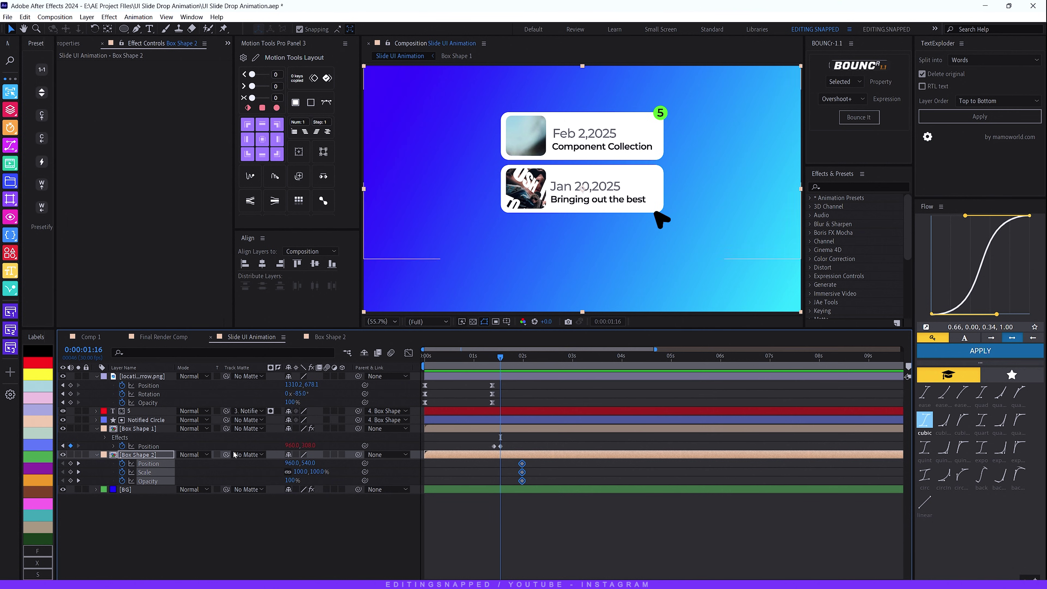
pyautogui.click(302, 472)
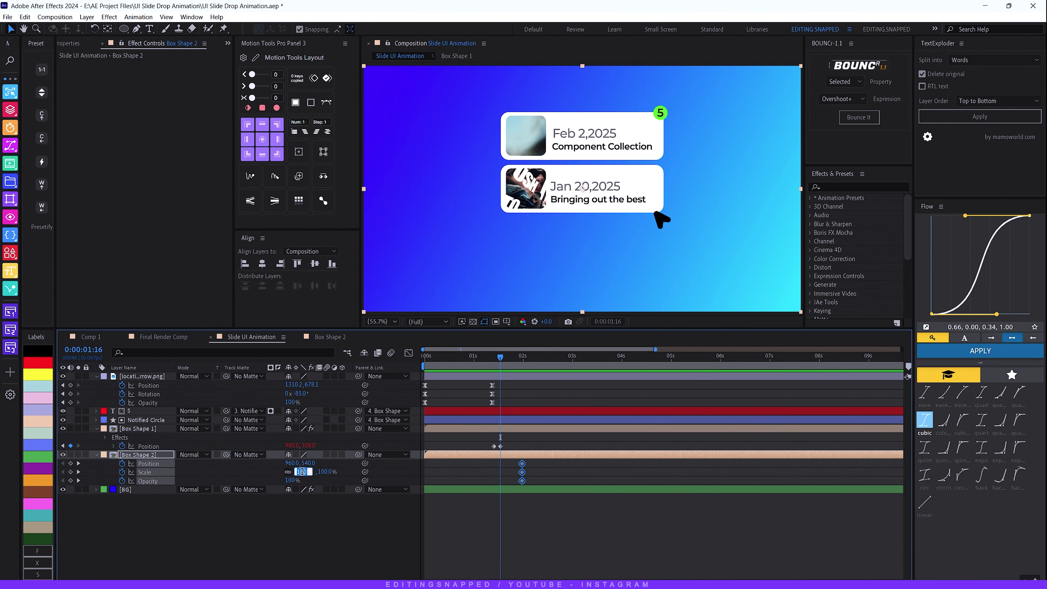
pyautogui.write('30')
pyautogui.press('Return')
pyautogui.click(292, 480)
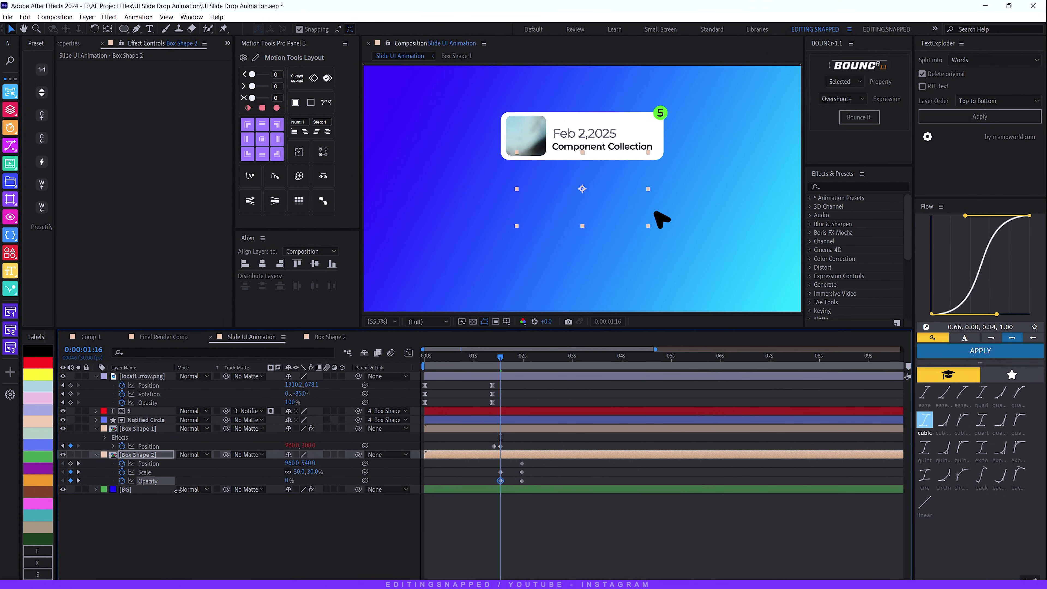
pyautogui.write('0')
pyautogui.press('Return')
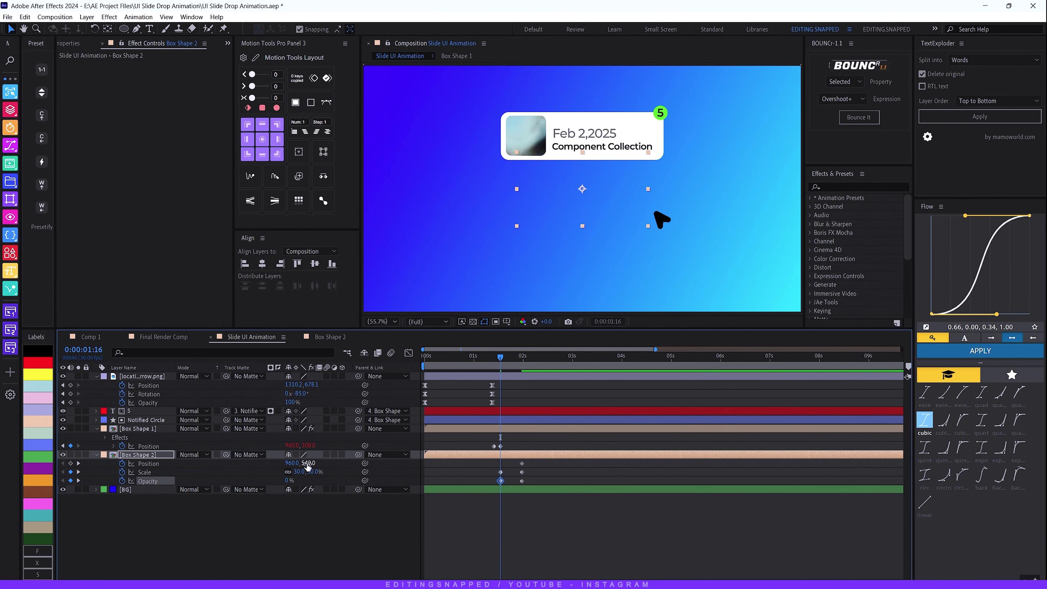
pyautogui.moveTo(308, 463); pyautogui.dragTo(306, 464)
# - Apply the BOUNCr Overshoot+ expression to all of Box Shape 2's position, scale and opacity keyframes
pyautogui.moveTo(478, 362)
pyautogui.mouseDown()
pyautogui.moveTo(525, 362)
pyautogui.moveTo(492, 373)
pyautogui.mouseUp()
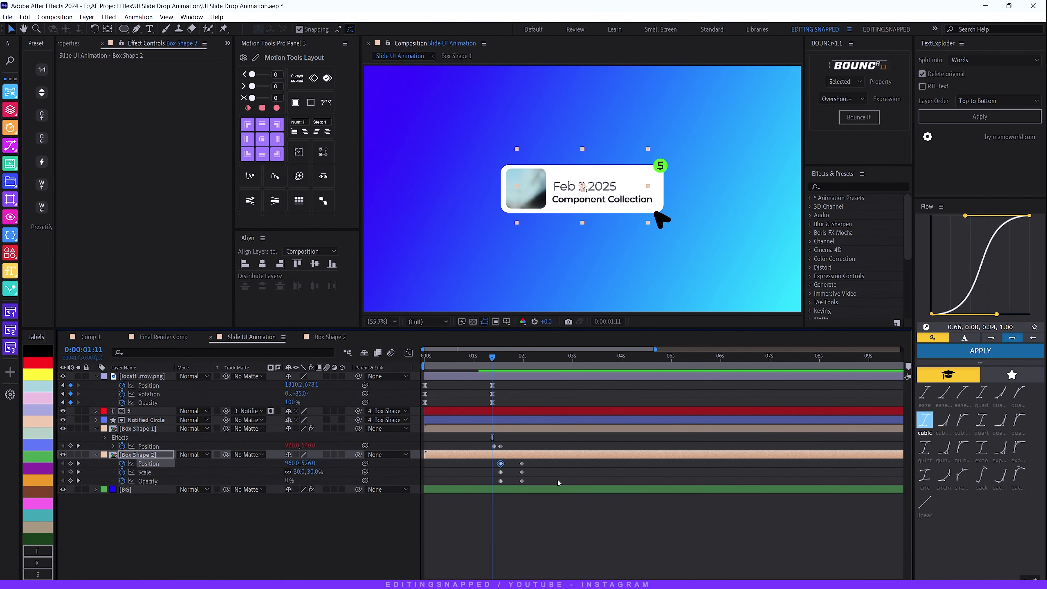
pyautogui.moveTo(540, 460); pyautogui.dragTo(483, 493)
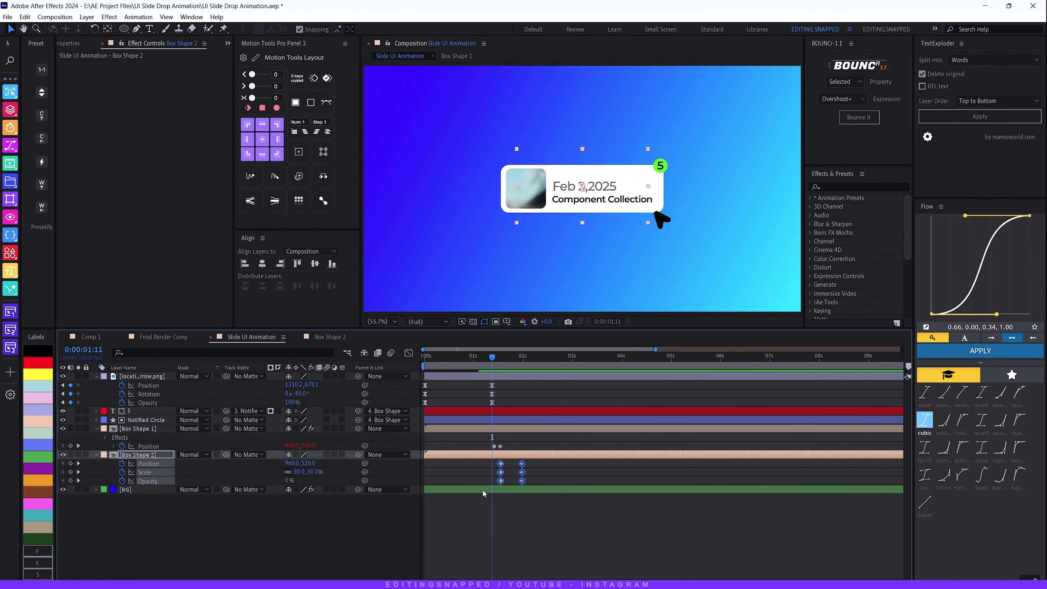
pyautogui.click(858, 117)
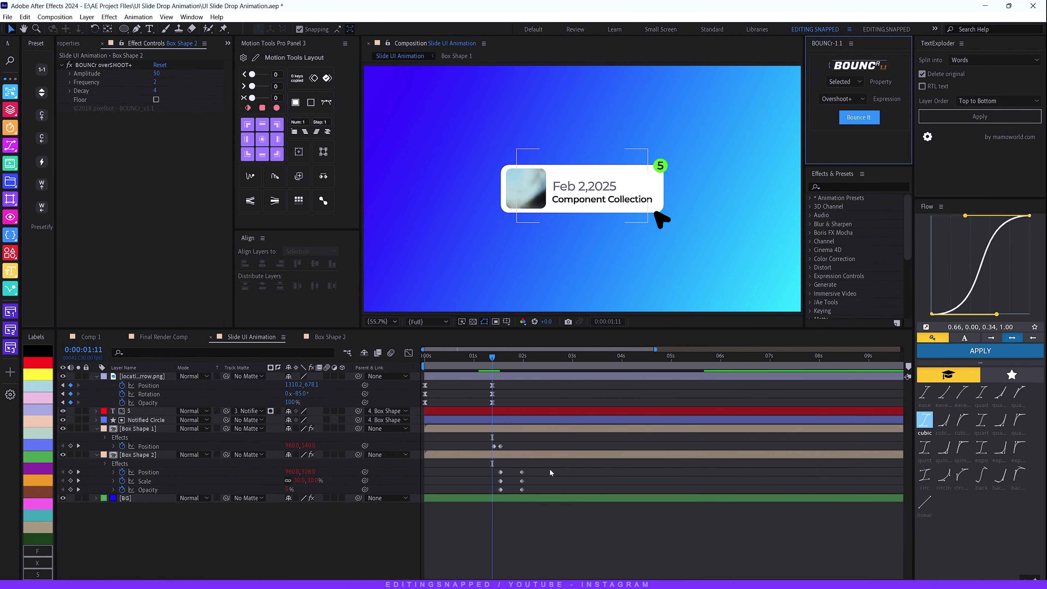
# - Tighten the spacing of Box Shape 2's keyframes, line them up with Box Shape 1's position keyframes and preview the bounce
pyautogui.moveTo(522, 493); pyautogui.dragTo(489, 492)
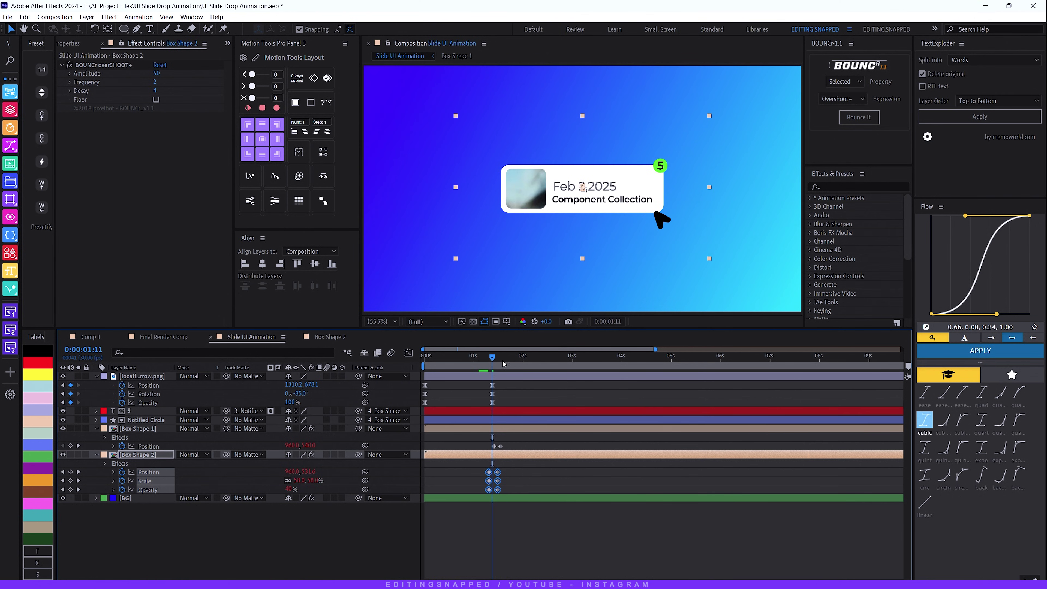
pyautogui.click(475, 367)
pyautogui.moveTo(474, 367); pyautogui.dragTo(500, 366)
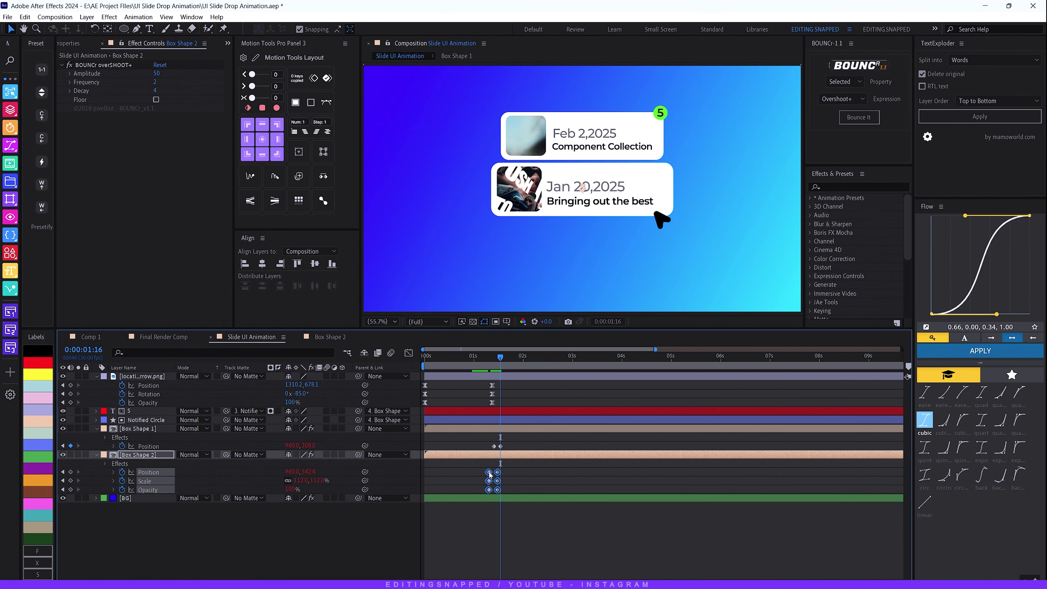
pyautogui.moveTo(489, 472); pyautogui.dragTo(495, 472)
pyautogui.click(475, 366)
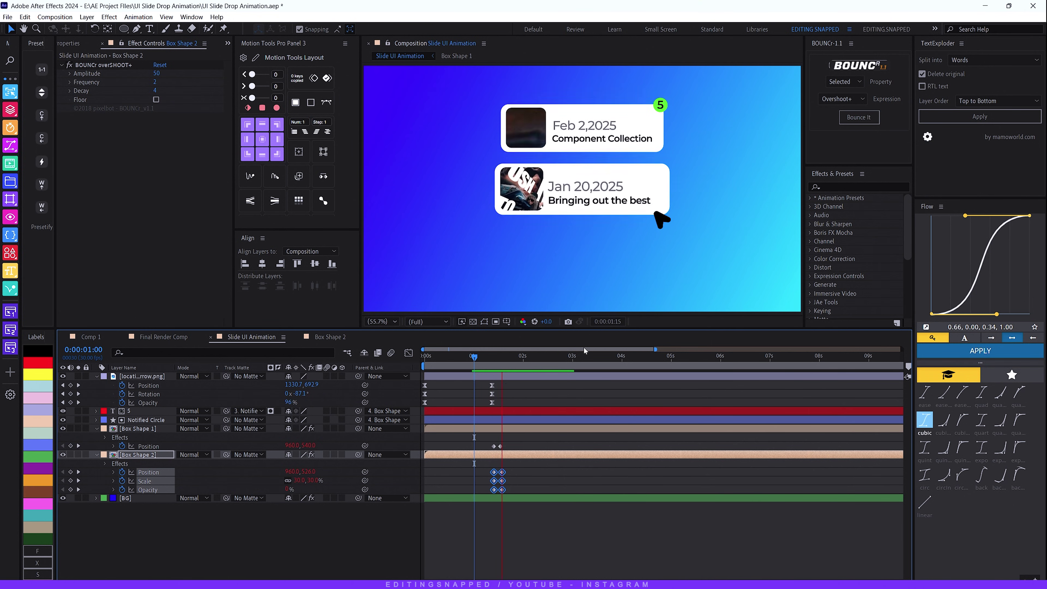
pyautogui.press('space')
pyautogui.moveTo(493, 367); pyautogui.dragTo(442, 368)
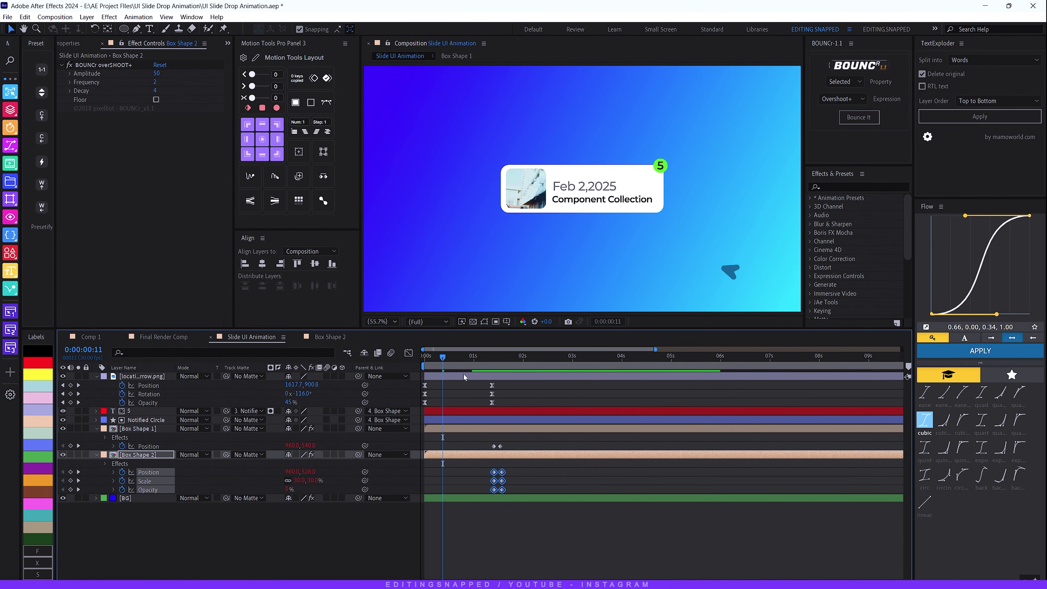
pyautogui.press('space')
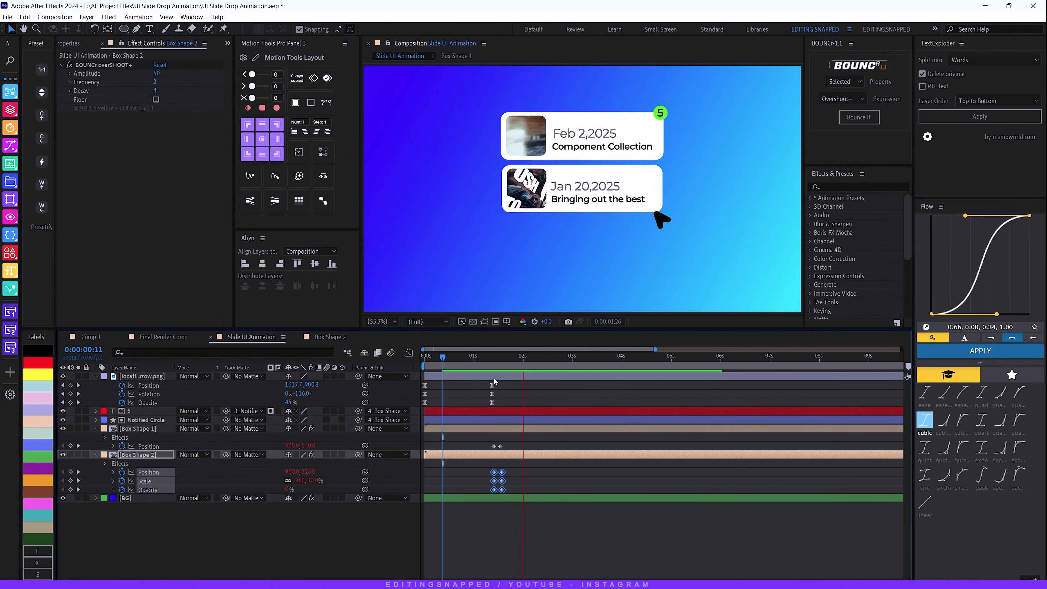
pyautogui.press('space')
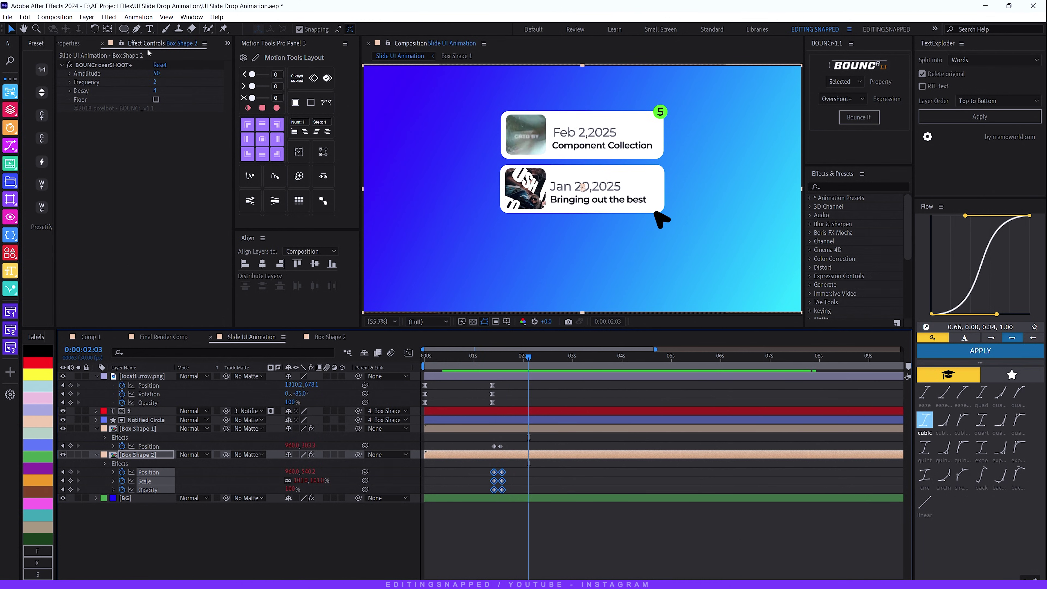
# - Set the overshoot amplitude on Box Shape 2 to 35 and preview the softer bounce
pyautogui.click(158, 74)
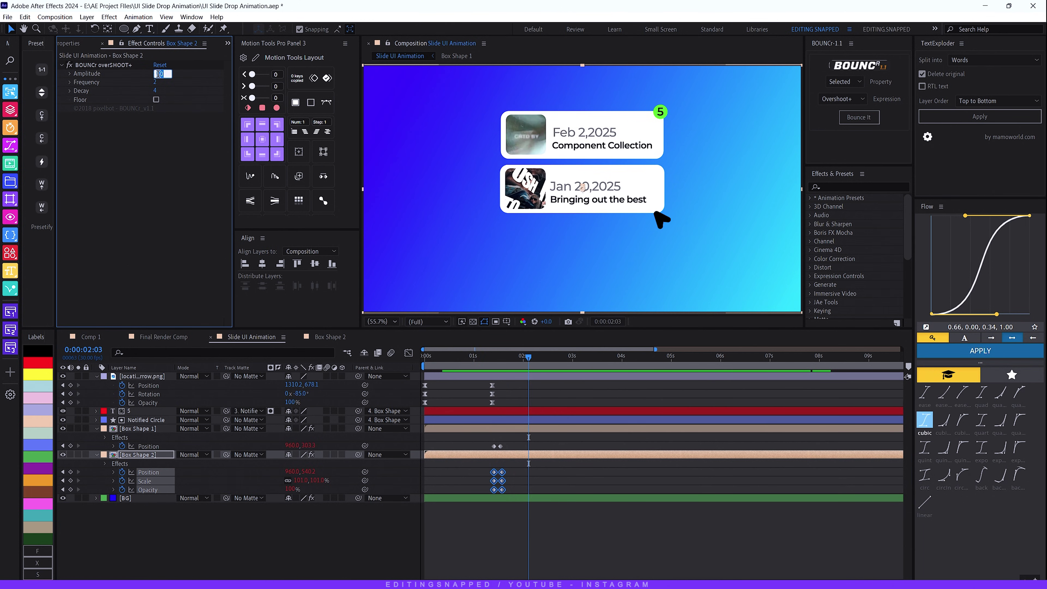
pyautogui.write('35')
pyautogui.press('Return')
pyautogui.press('space')
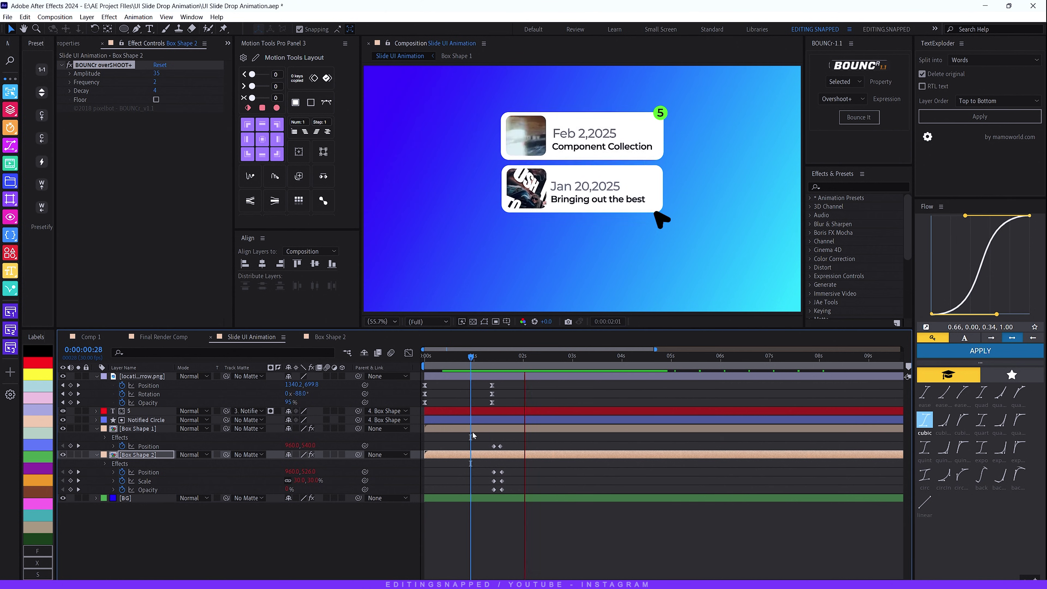
pyautogui.press('space')
pyautogui.press('space')
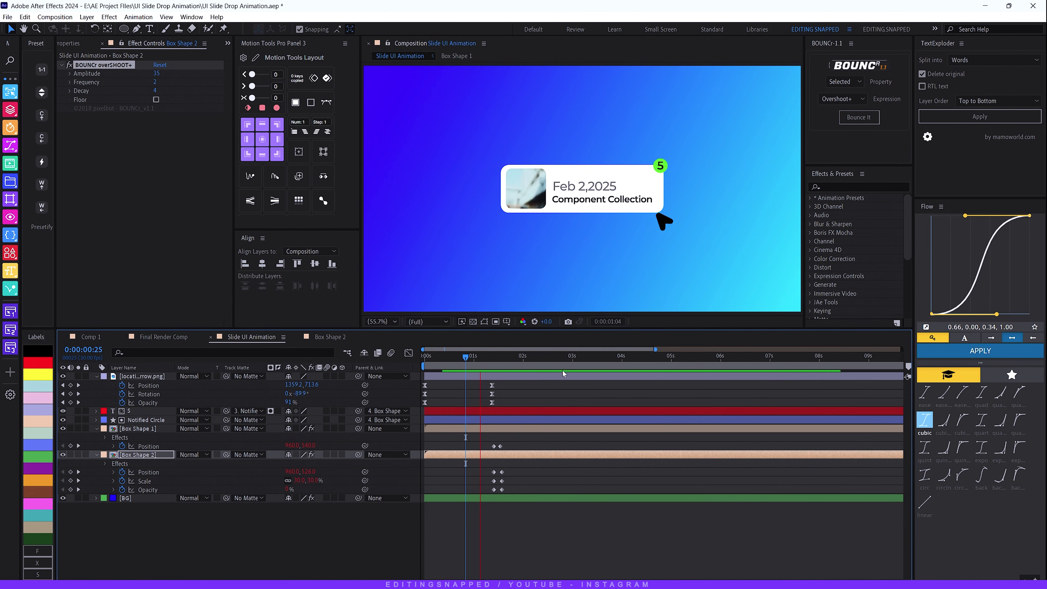
pyautogui.press('space')
# - Check the Final Render Comp around 0:19 as a reference and return to the Slide UI Animation composition
pyautogui.moveTo(524, 363); pyautogui.dragTo(627, 357)
pyautogui.click(171, 337)
pyautogui.click(516, 362)
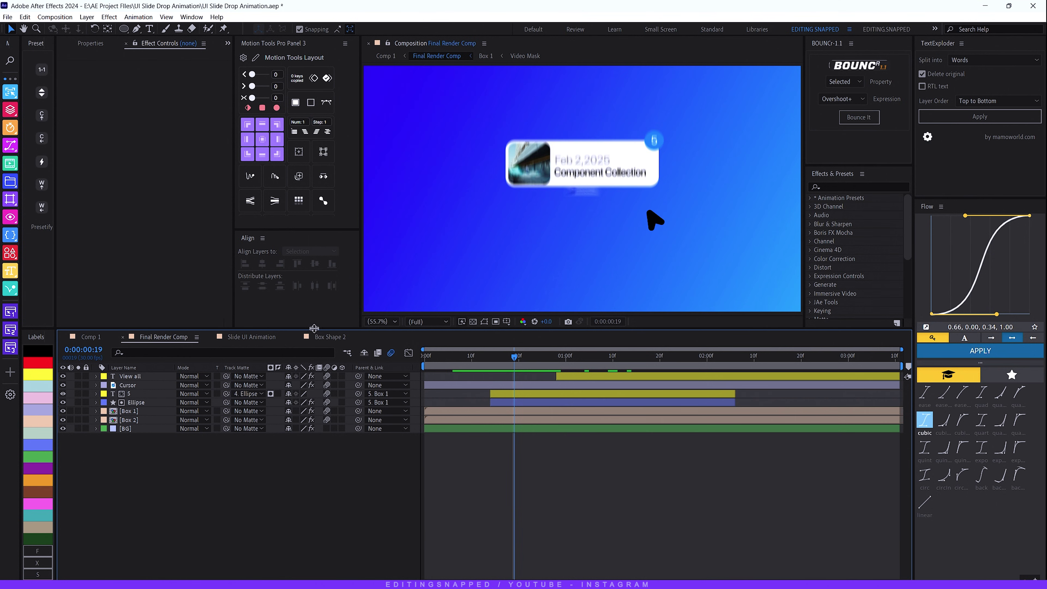
pyautogui.click(264, 337)
# - Collapse the revealed keyframe properties of the arrow, Box Shape 1 and Box Shape 2 layers
pyautogui.click(133, 462)
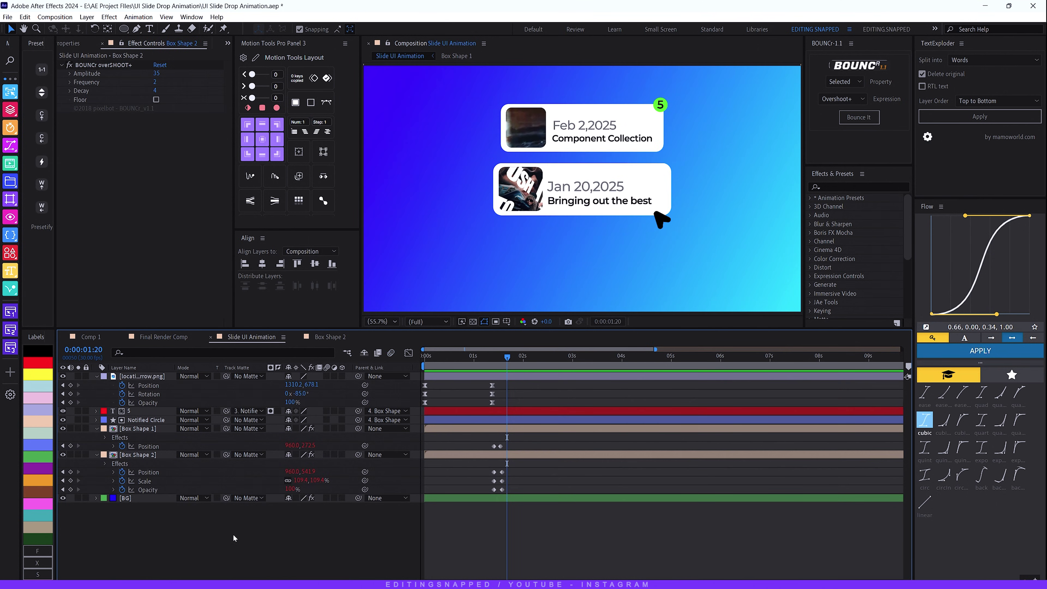
pyautogui.click(143, 454)
pyautogui.click(138, 429)
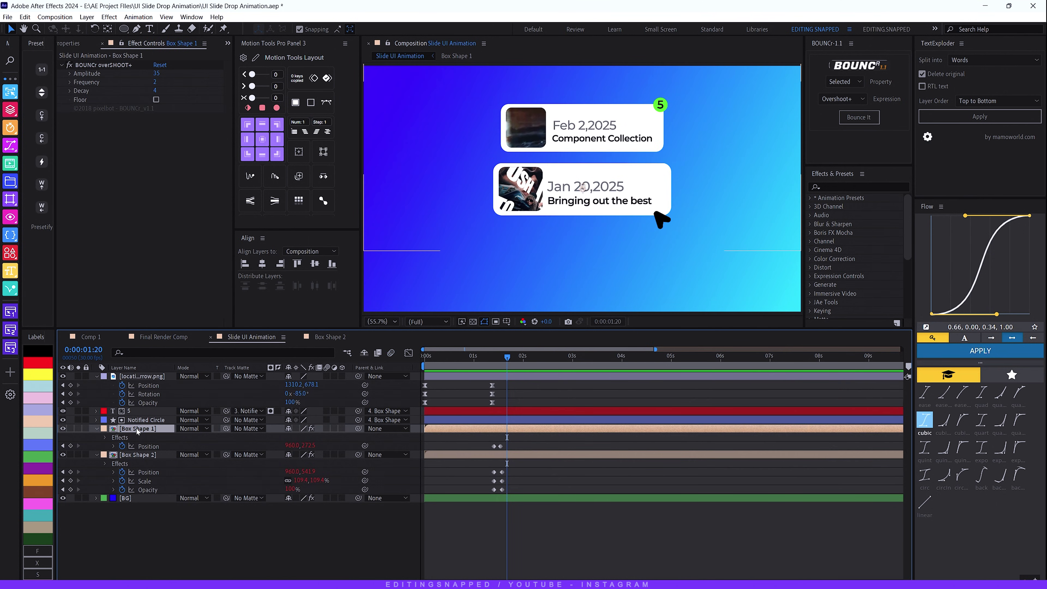
pyautogui.keyDown('shift'); pyautogui.click(141, 457); pyautogui.keyUp('shift')
pyautogui.press('u')
pyautogui.click(149, 467)
pyautogui.press('u')
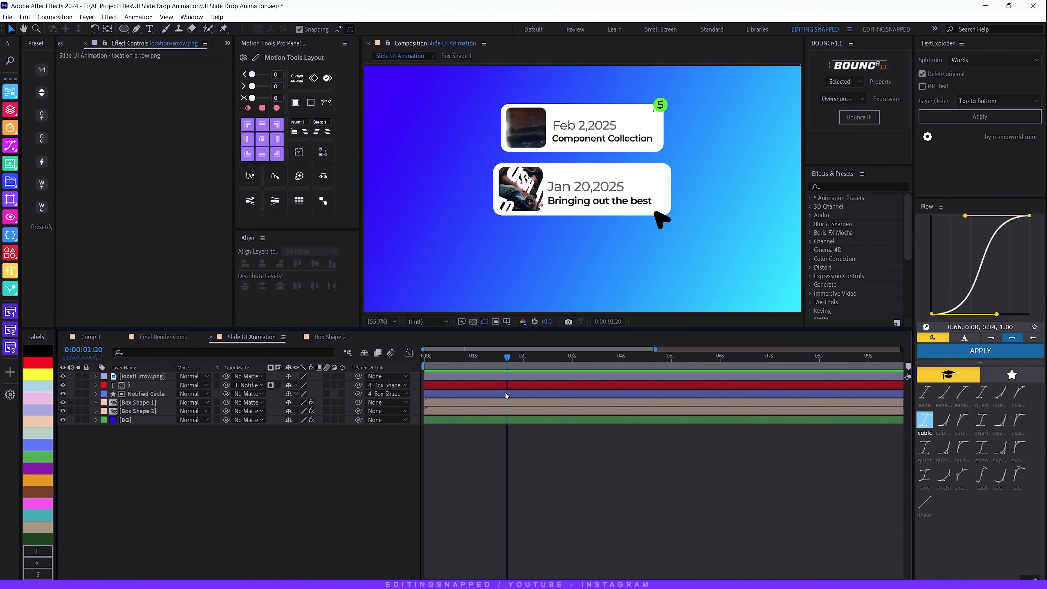
# - With the playhead at 1:11, add a point text layer reading "View all" below the card
pyautogui.moveTo(507, 357); pyautogui.dragTo(492, 357)
pyautogui.click(149, 29)
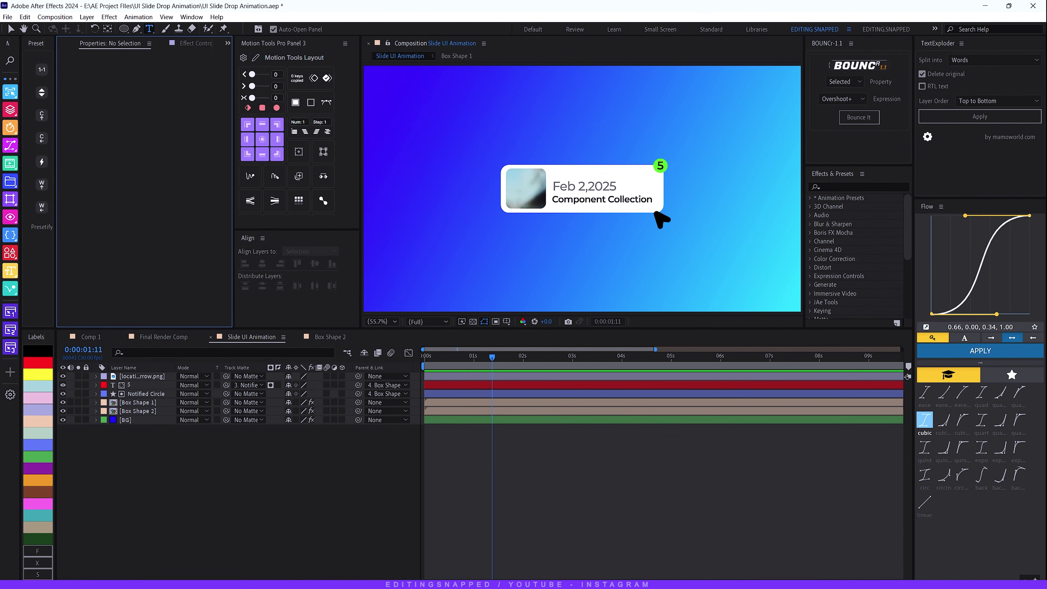
pyautogui.click(533, 265)
pyautogui.write('V')
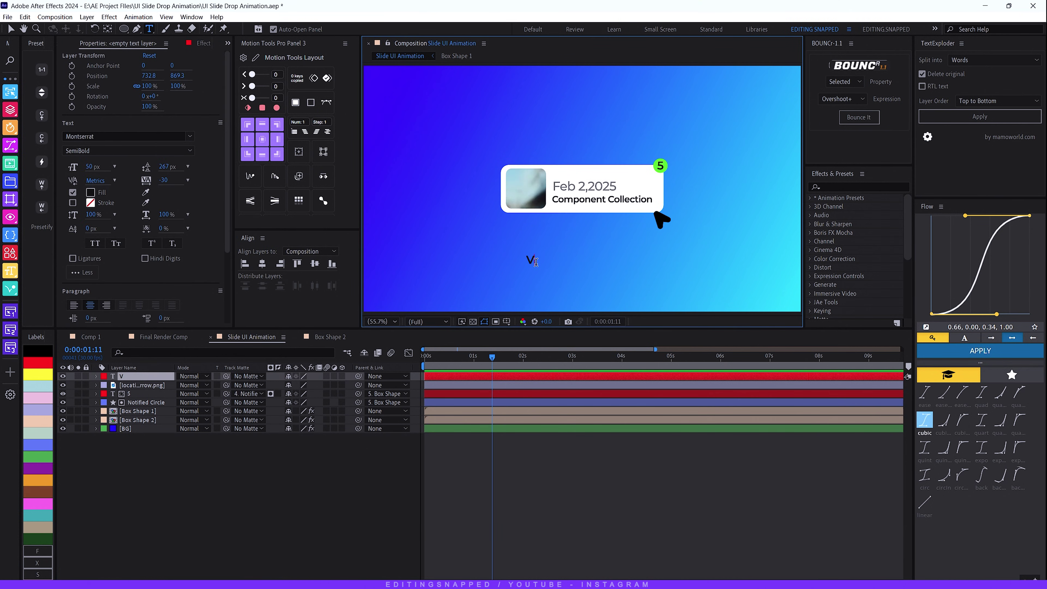
pyautogui.write('iew all')
# - Give the whole "View all" text a white FFFFFF fill and a font size of 45 px
pyautogui.hotkey('ctrl', 'a')
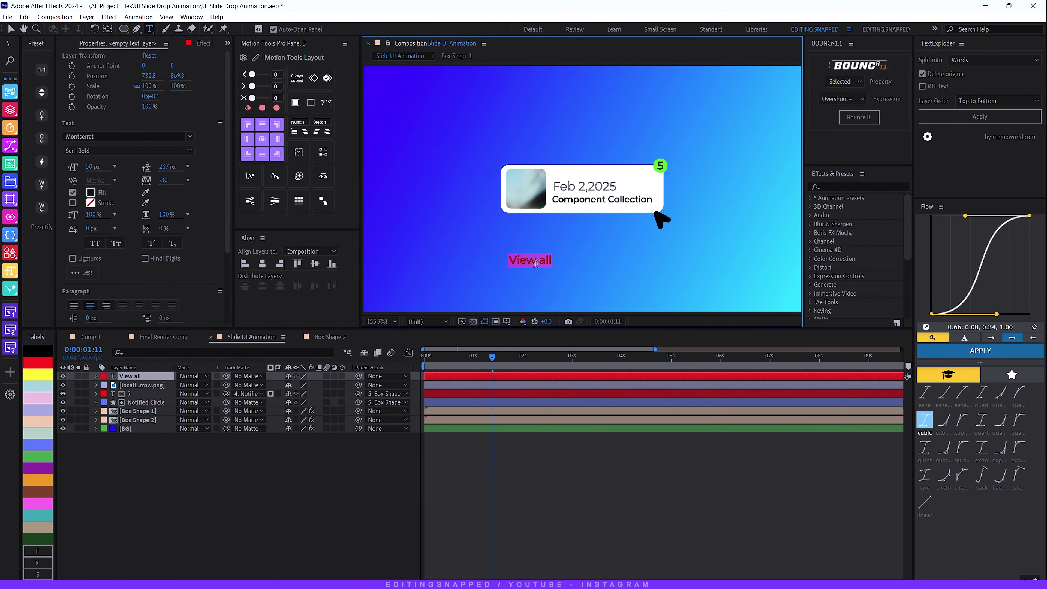
pyautogui.click(91, 192)
pyautogui.write('ffffff')
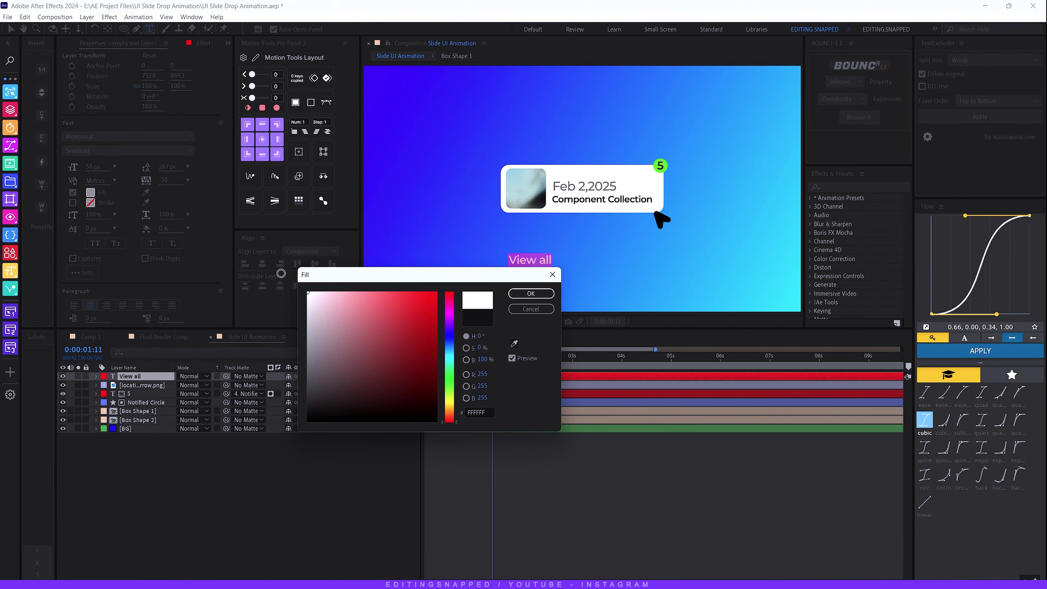
pyautogui.press('Return')
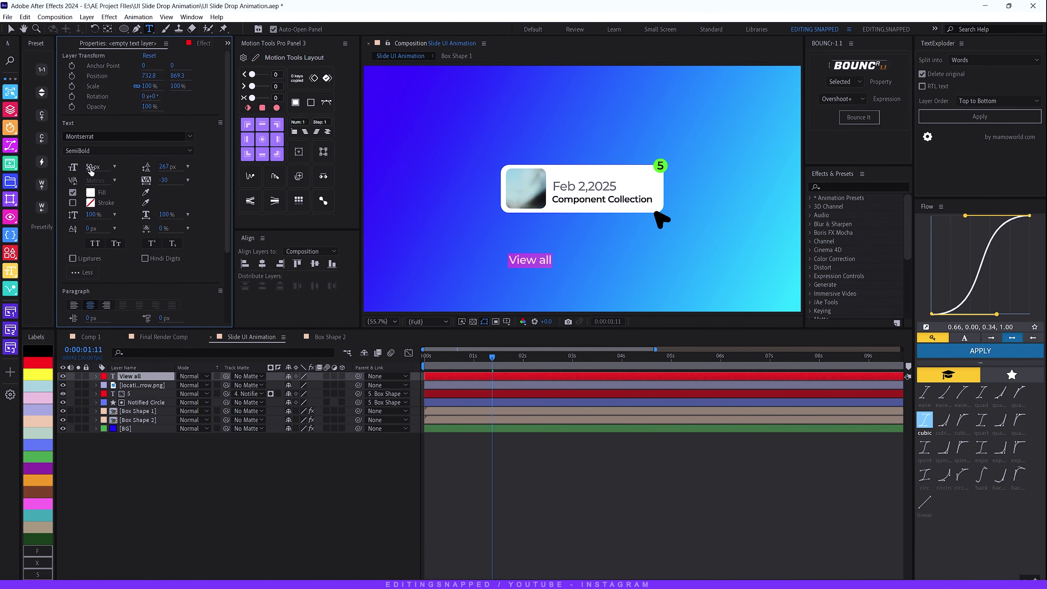
pyautogui.click(91, 167)
pyautogui.write('45')
pyautogui.press('Return')
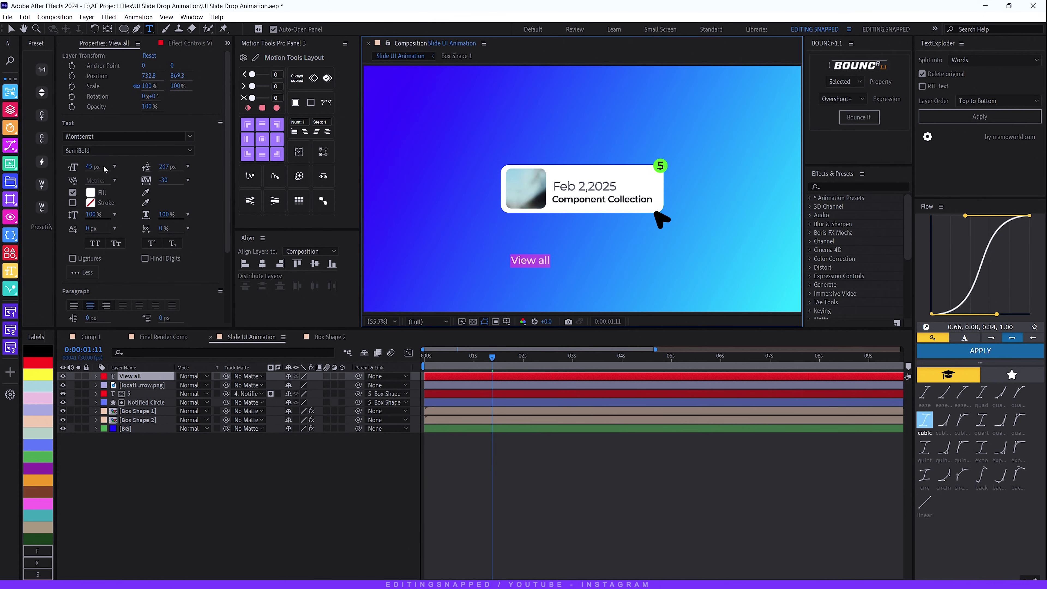
# - Set the "View all" text's tracking to -35 and its weight to Bold, and centre the layer horizontally in the composition
pyautogui.click(164, 181)
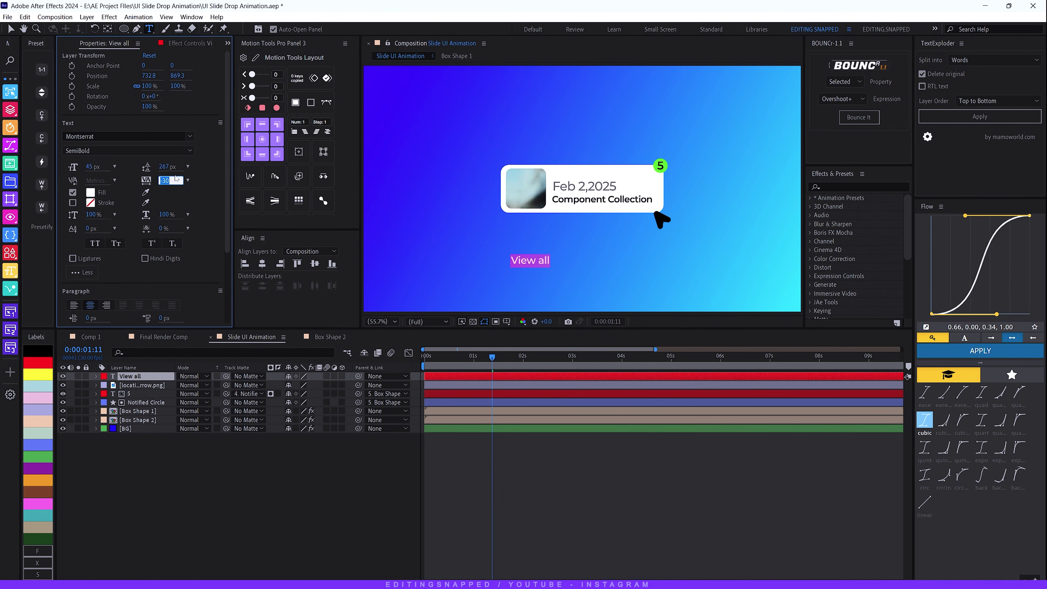
pyautogui.click(90, 151)
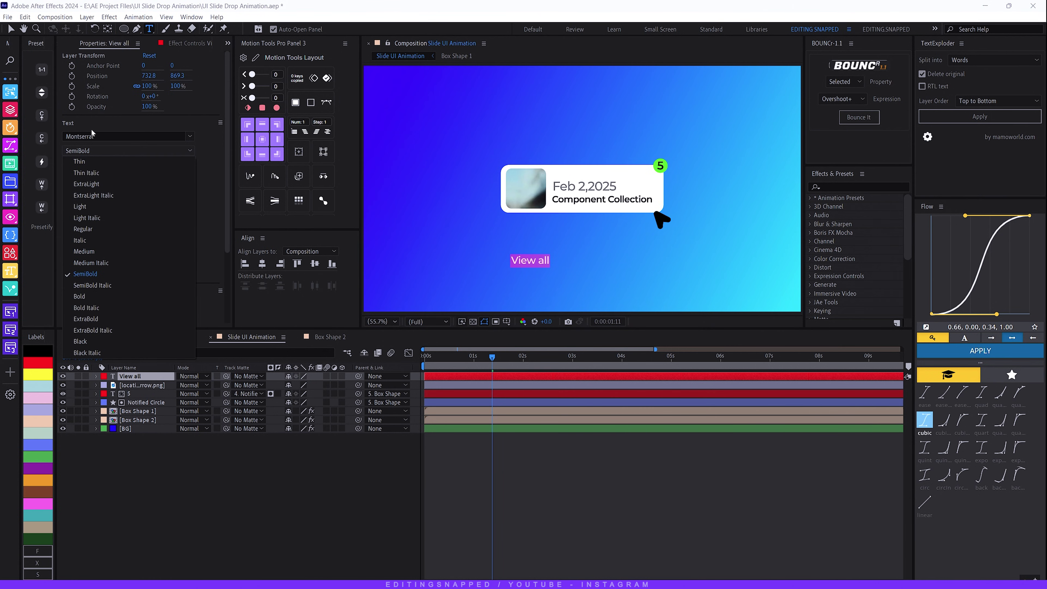
pyautogui.click(80, 297)
pyautogui.click(263, 264)
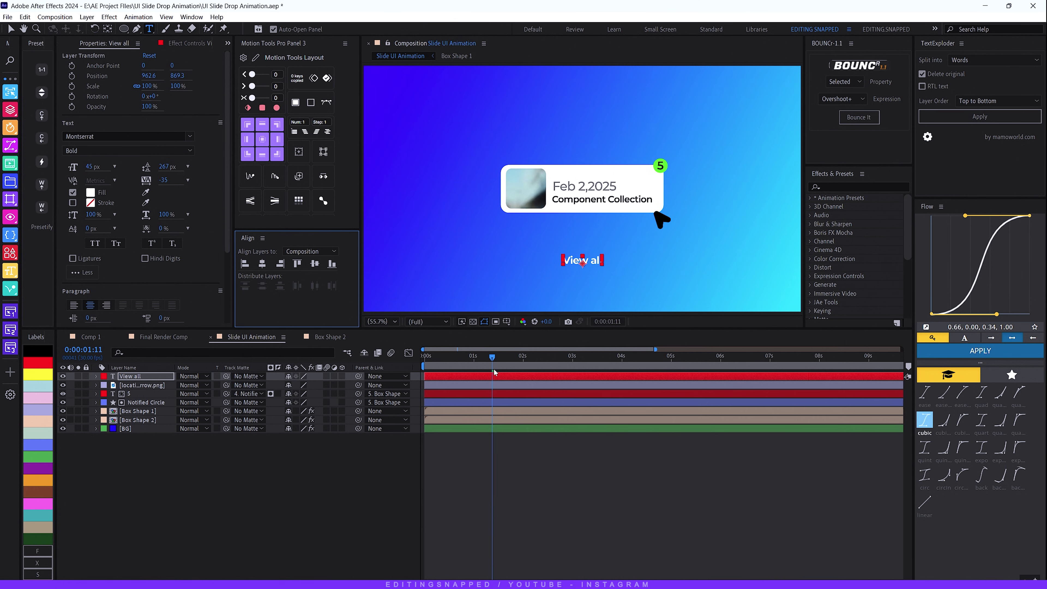
# - At 2:27, move the "View all" text up to just beneath the second card and centre its anchor point
pyautogui.press('space')
pyautogui.moveTo(561, 366)
pyautogui.mouseDown()
pyautogui.moveTo(578, 370)
pyautogui.moveTo(568, 369)
pyautogui.mouseUp()
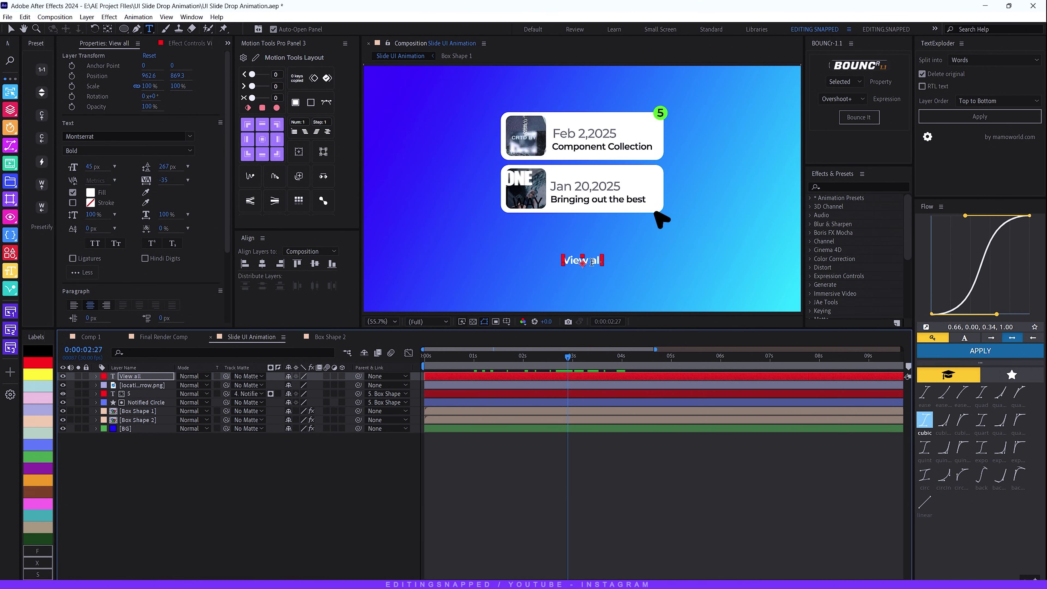
pyautogui.press('v')
pyautogui.moveTo(592, 262); pyautogui.dragTo(599, 226)
pyautogui.hotkey('ctrl', 'alt', 'Home')
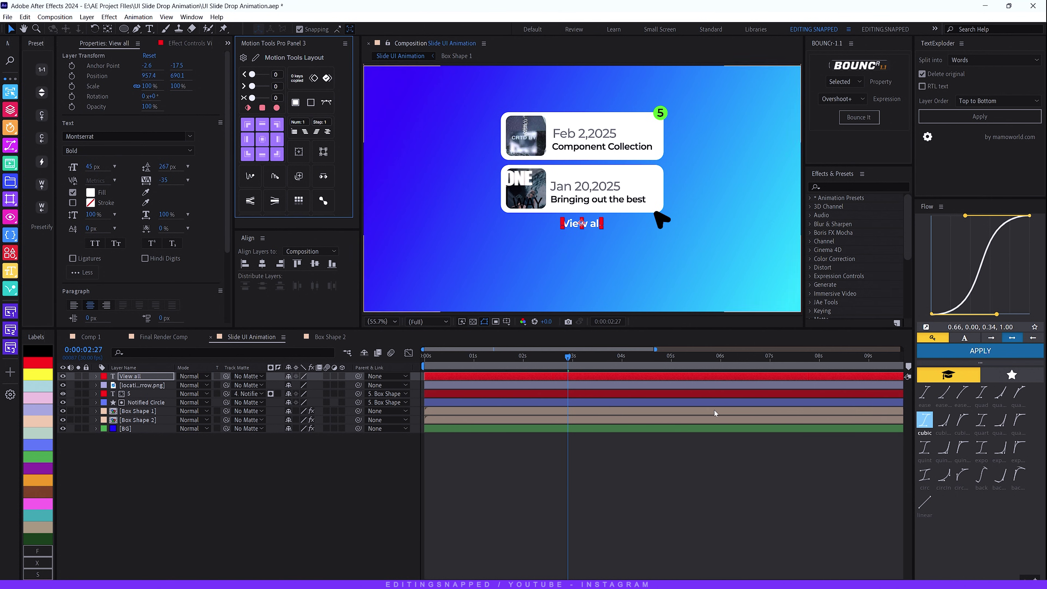
# - Add Position and Opacity keyframes to the "View all" layer at 1:28 and show both animated properties
pyautogui.moveTo(568, 357); pyautogui.dragTo(518, 358)
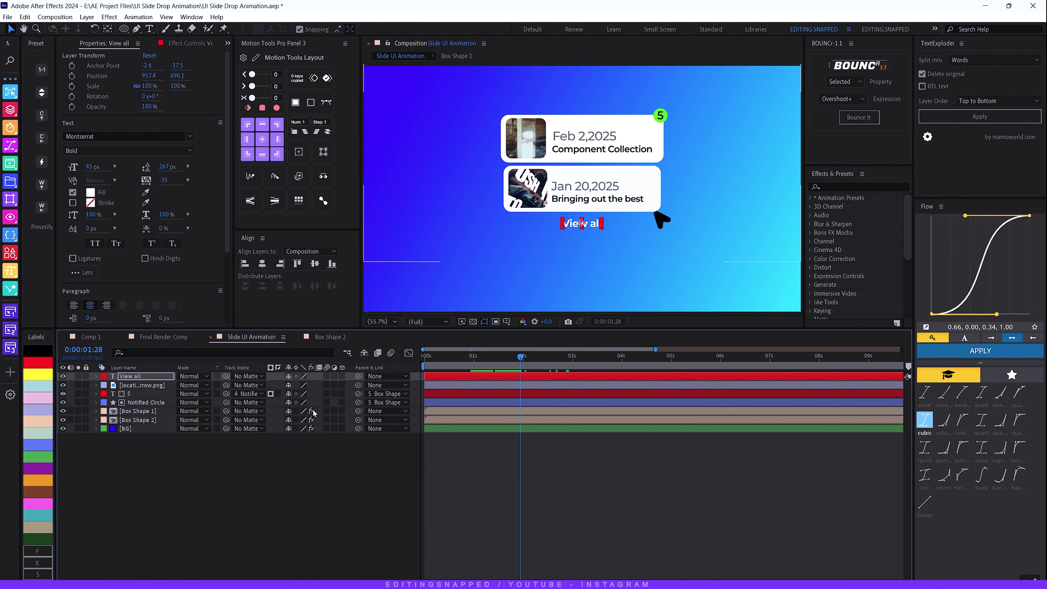
pyautogui.click(139, 369)
pyautogui.click(135, 376)
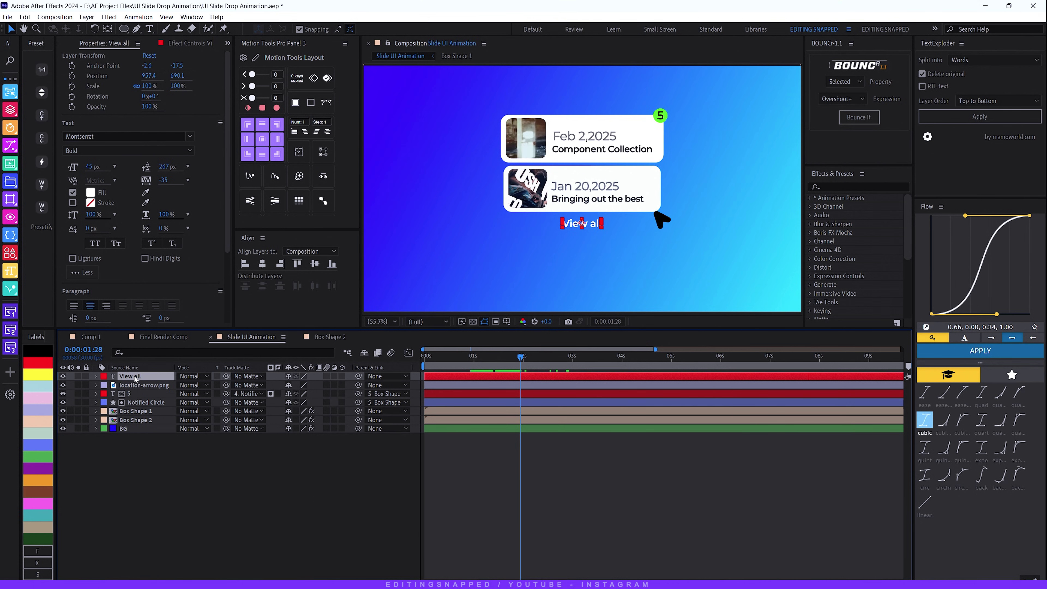
pyautogui.press('p')
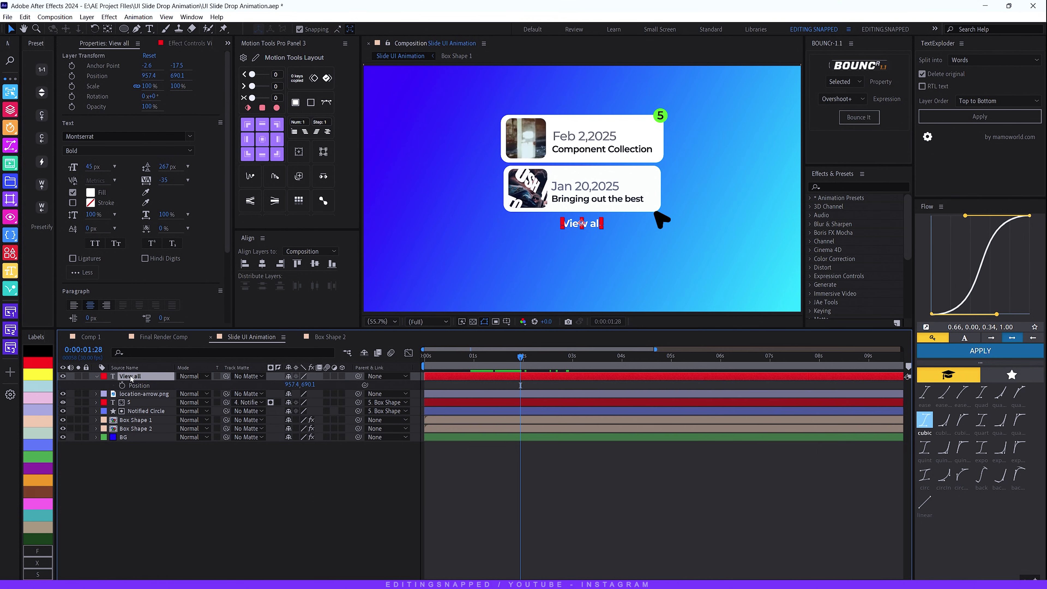
pyautogui.click(123, 385)
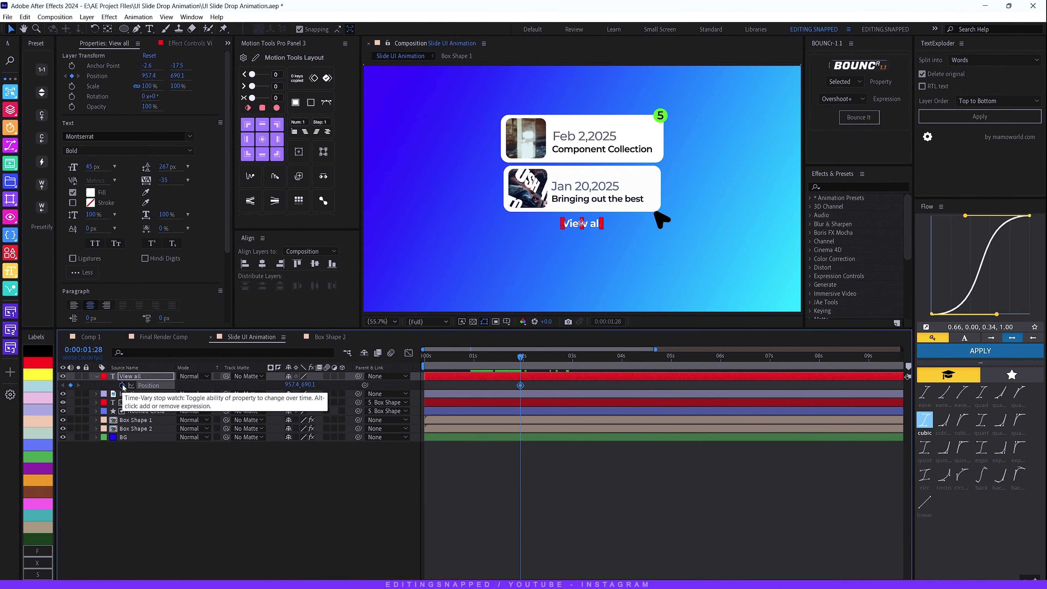
pyautogui.press('t')
pyautogui.click(122, 385)
pyautogui.press('u')
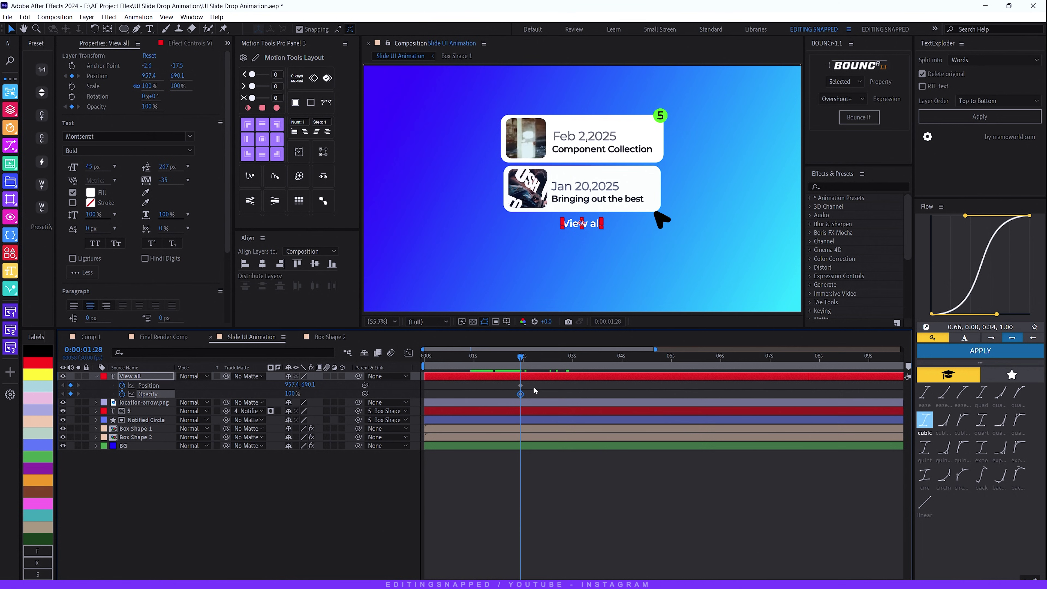
# - Shift both "View all" keyframes slightly past the playhead, and key Position 957.4, 749.1 and Opacity 0% at 1:28
pyautogui.moveTo(530, 379); pyautogui.dragTo(503, 396)
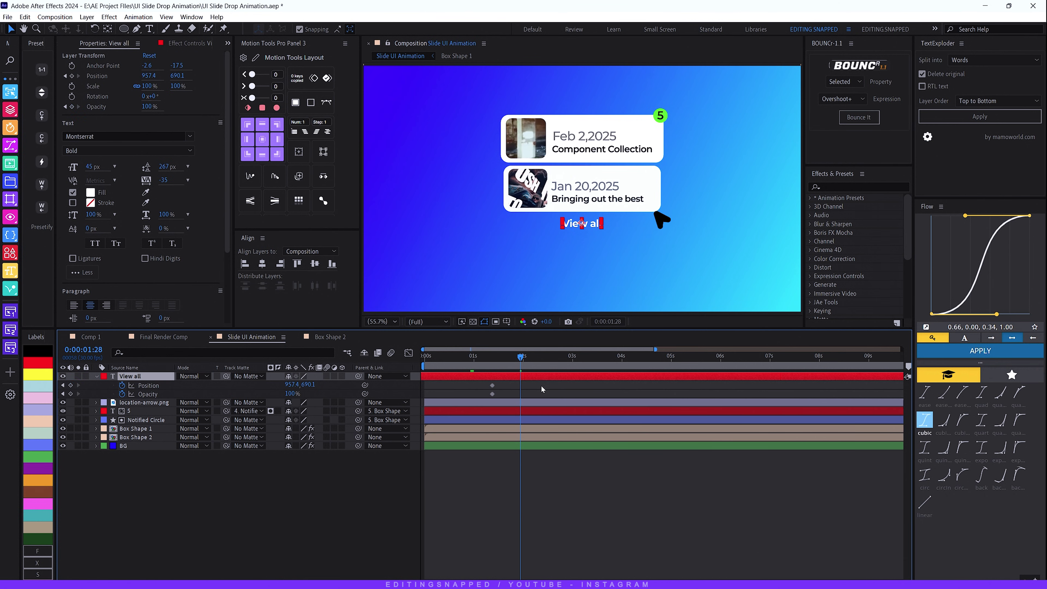
pyautogui.hotkey('ctrl', 'z')
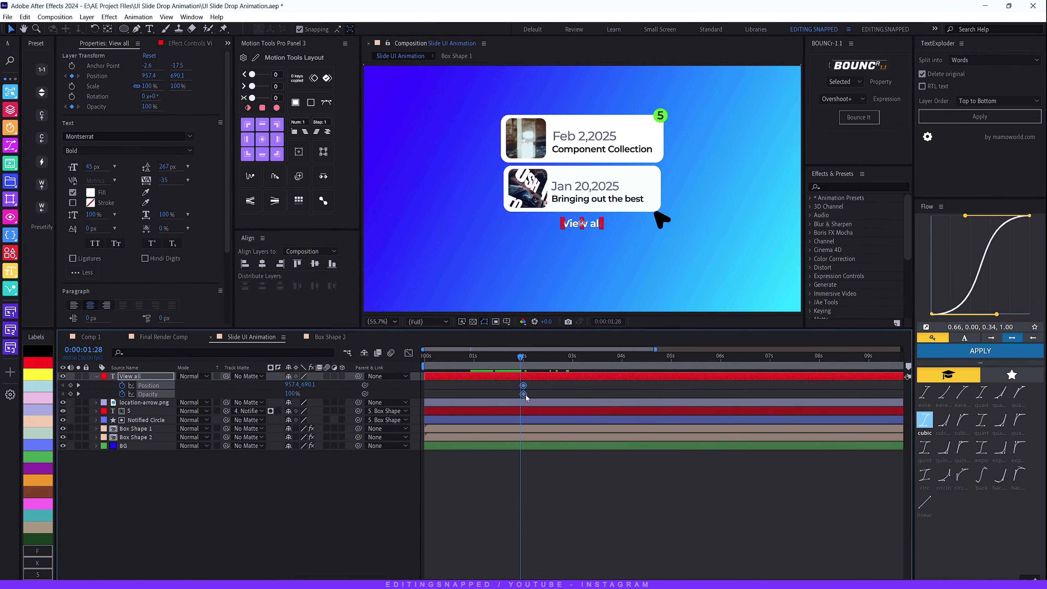
pyautogui.moveTo(526, 397); pyautogui.dragTo(532, 402)
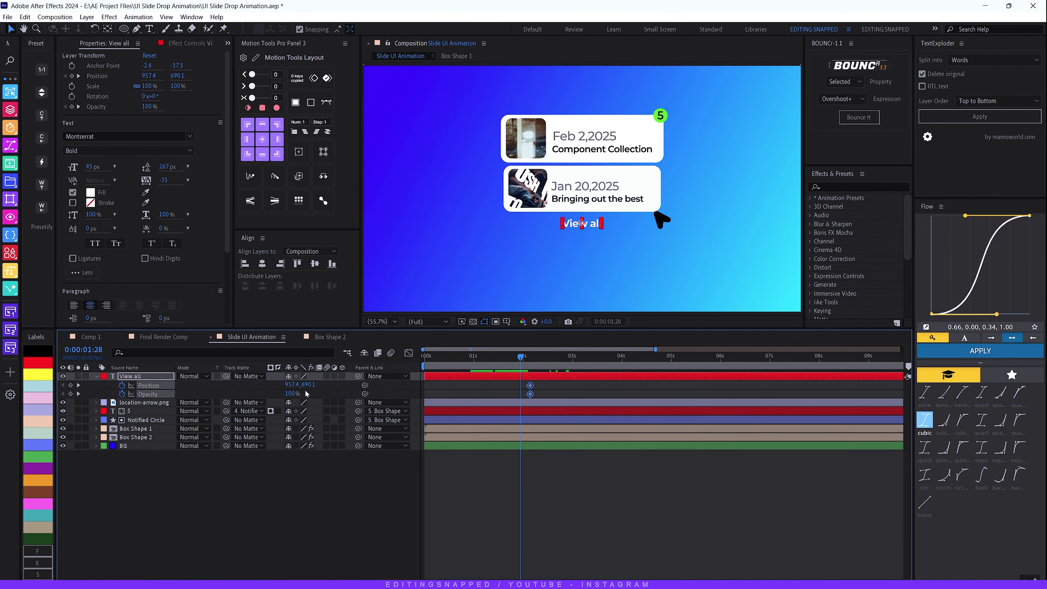
pyautogui.moveTo(308, 385); pyautogui.dragTo(65, 401)
# - Apply the BOUNCr Overshoot+ expression to the selected "View all" Position and Opacity keyframes with an Amplitude of 35
pyautogui.moveTo(549, 386); pyautogui.dragTo(476, 403)
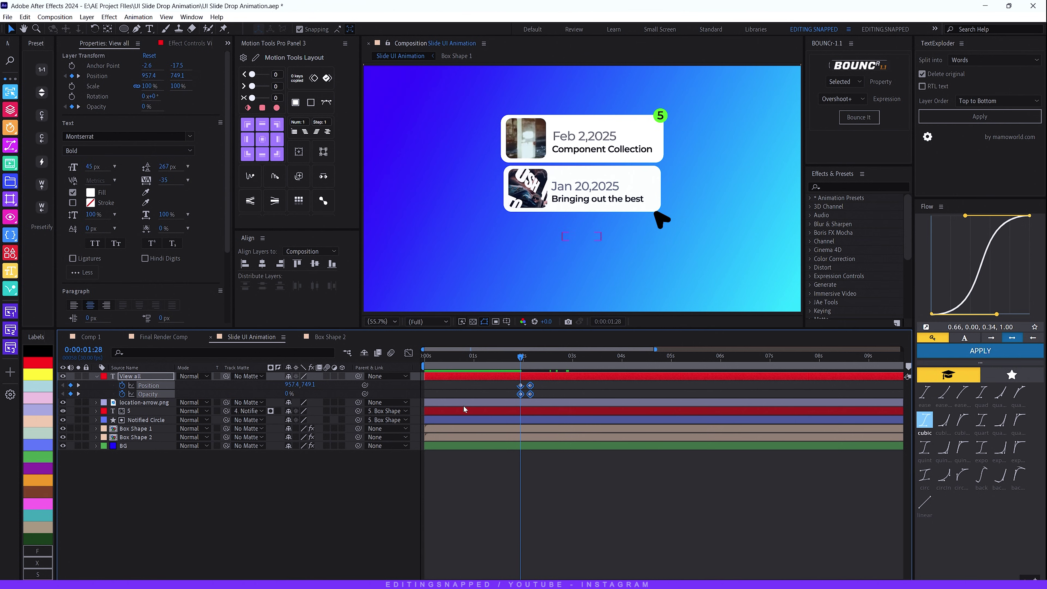
pyautogui.click(860, 122)
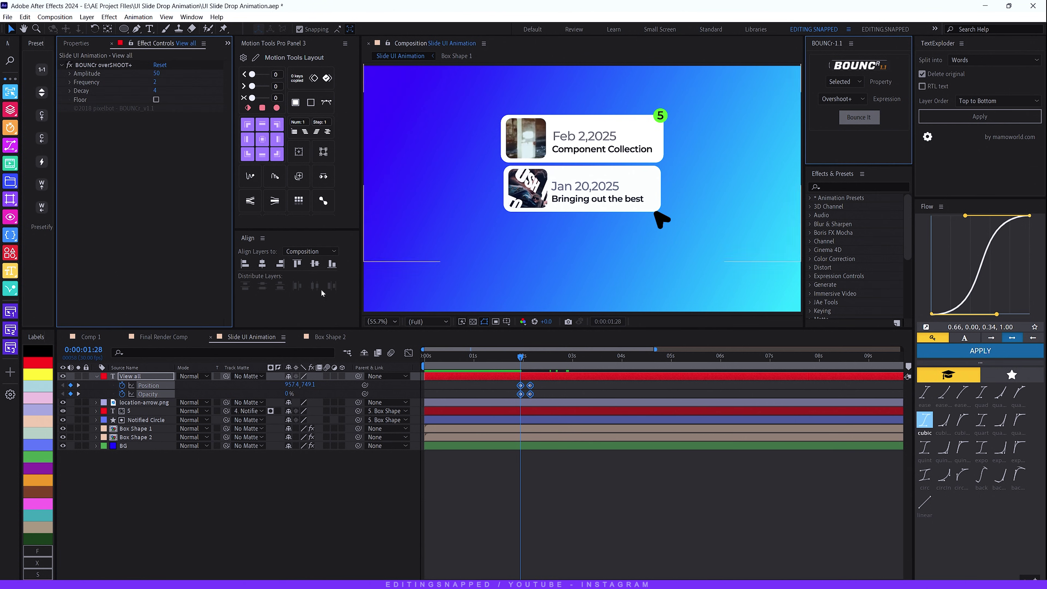
pyautogui.click(156, 74)
pyautogui.write('35')
pyautogui.press('Return')
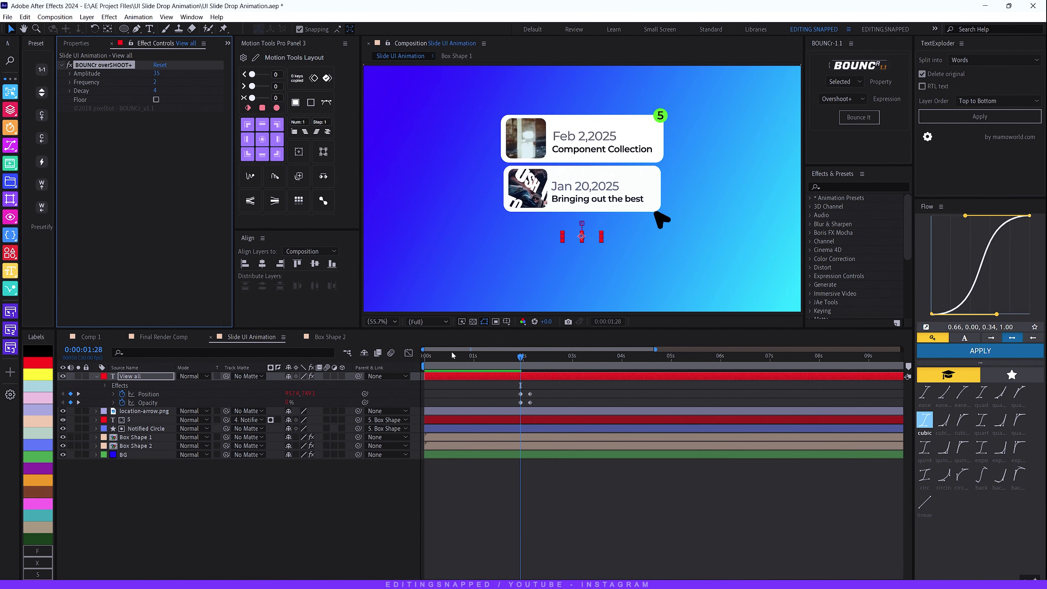
# - Preview the "View all" entrance from 1:13 and move its two ending keyframes slightly earlier
pyautogui.click(496, 357)
pyautogui.press('space')
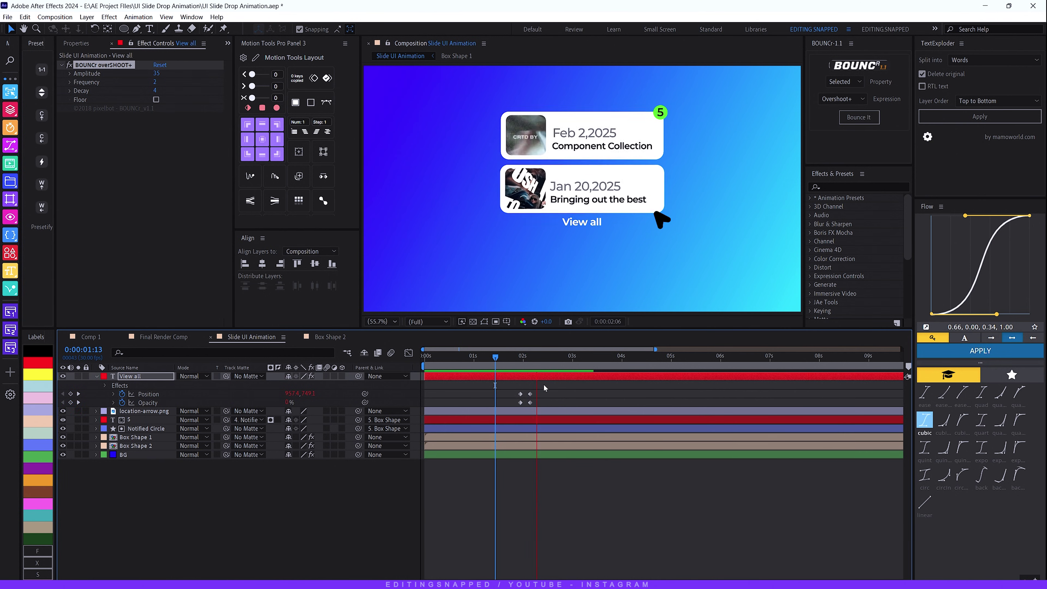
pyautogui.press('space')
pyautogui.moveTo(540, 390); pyautogui.dragTo(528, 403)
# - Replay the text entrance from 1:24 and 1:04, and shift all four "View all" keyframes earlier to start at 1:24
pyautogui.click(514, 361)
pyautogui.press('space')
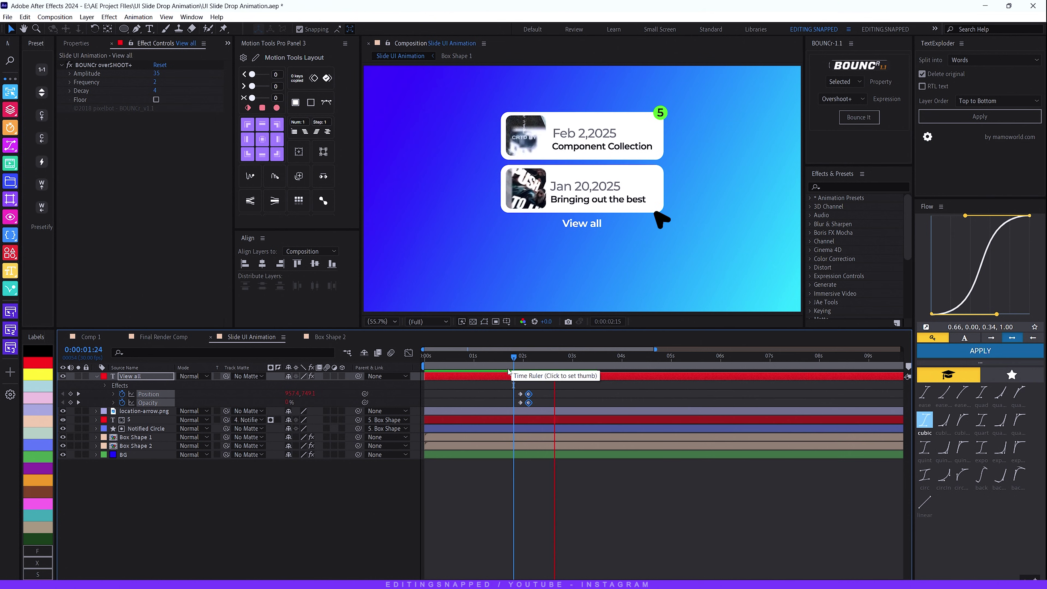
pyautogui.press('space')
pyautogui.click(481, 361)
pyautogui.press('space')
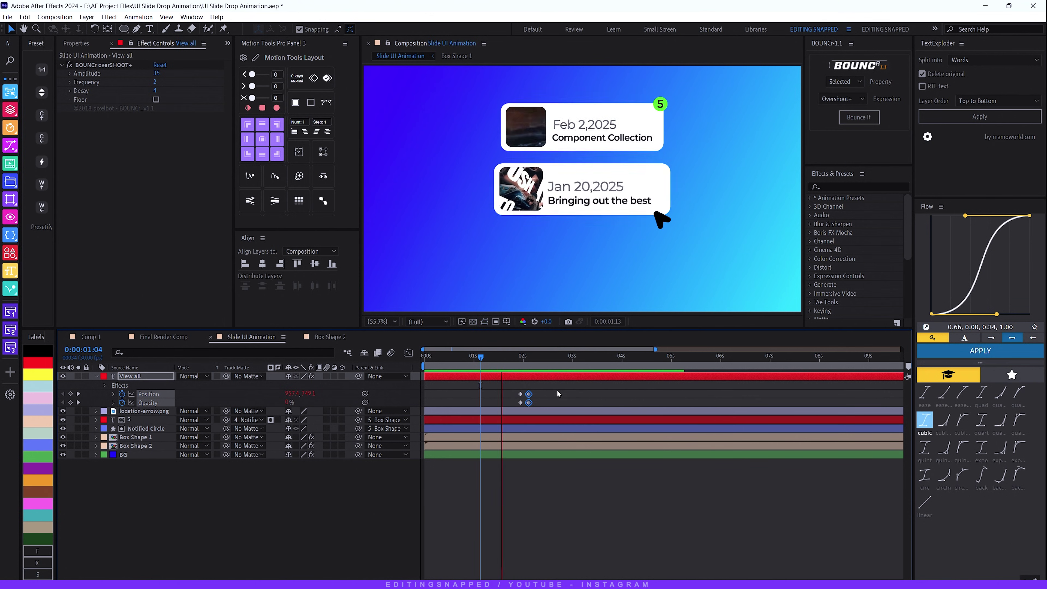
pyautogui.press('space')
pyautogui.moveTo(541, 391); pyautogui.dragTo(514, 405)
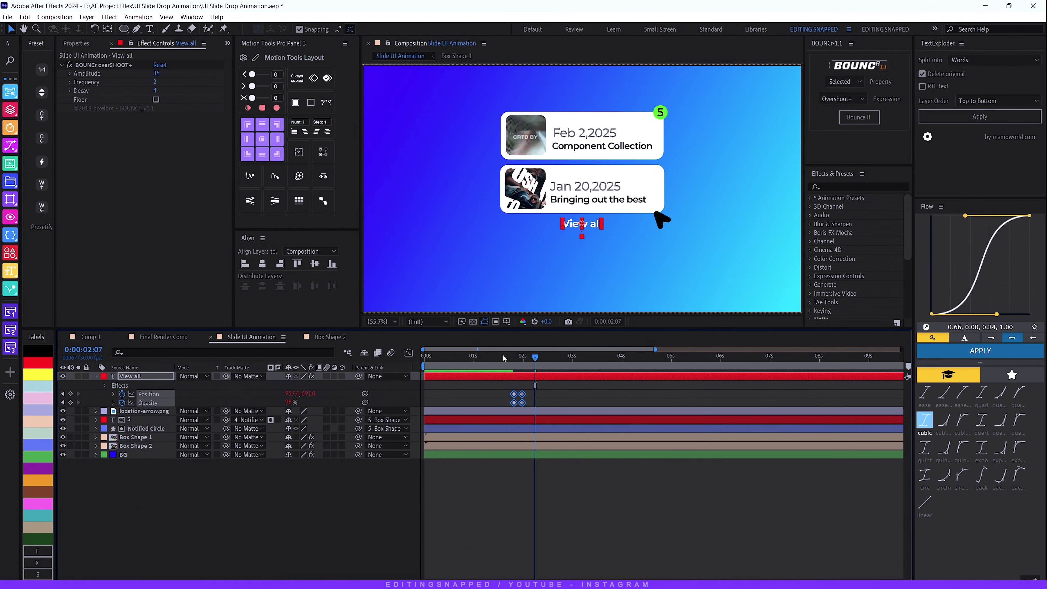
# - Trim the start of the "View all" layer to 1:24 and play the animation from the beginning
pyautogui.click(502, 355)
pyautogui.click(508, 357)
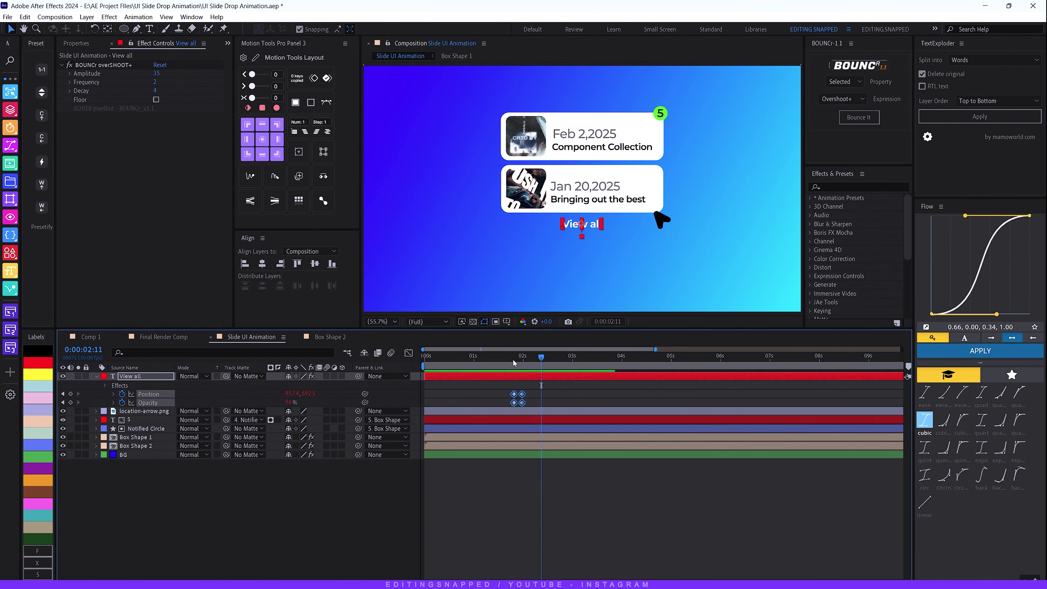
pyautogui.click(513, 357)
pyautogui.click(514, 376)
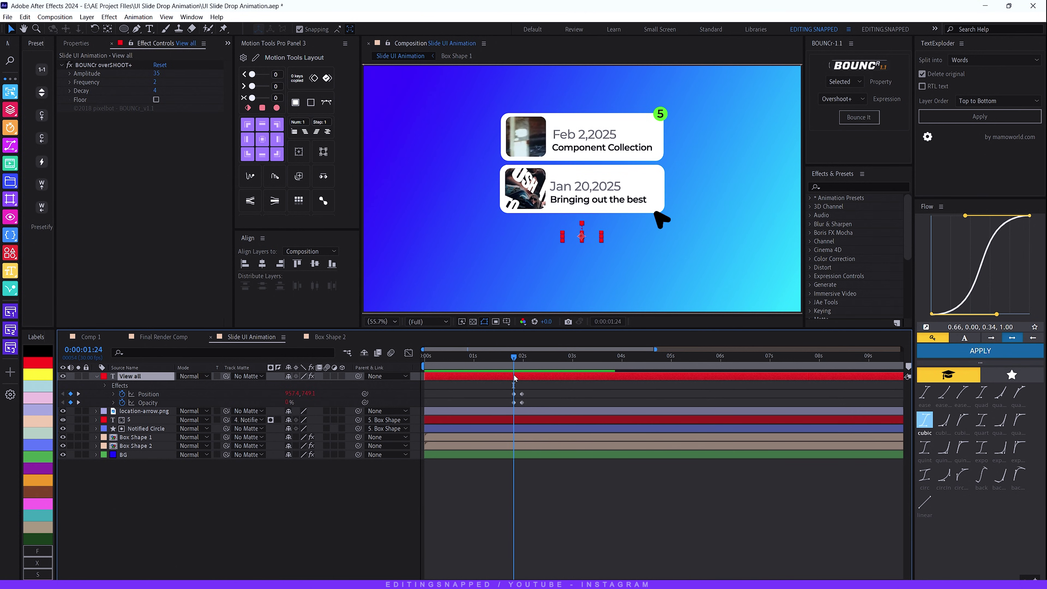
pyautogui.hotkey('alt', '[')
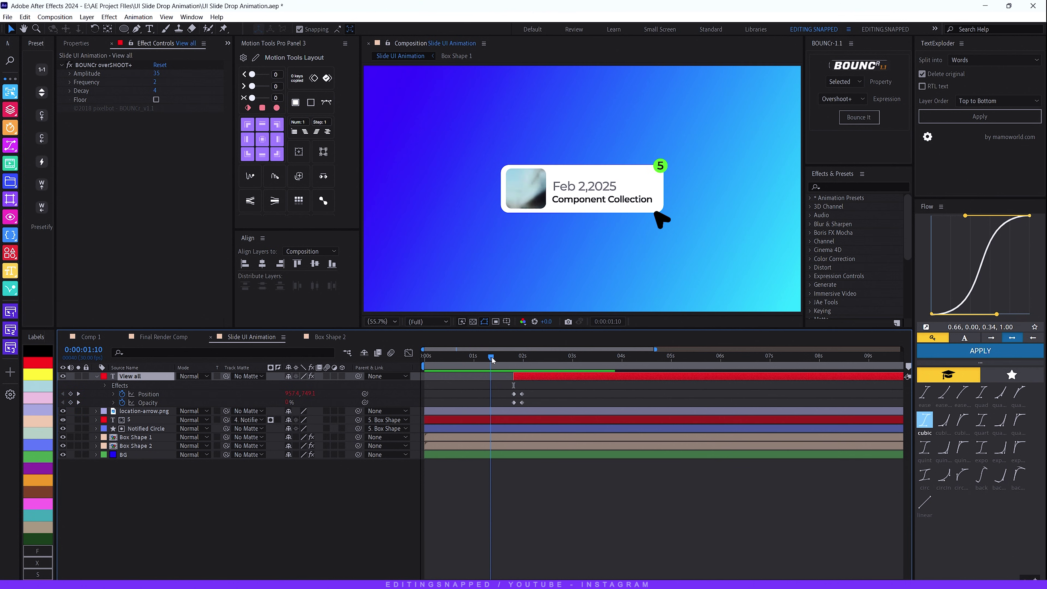
pyautogui.click(428, 355)
pyautogui.press('space')
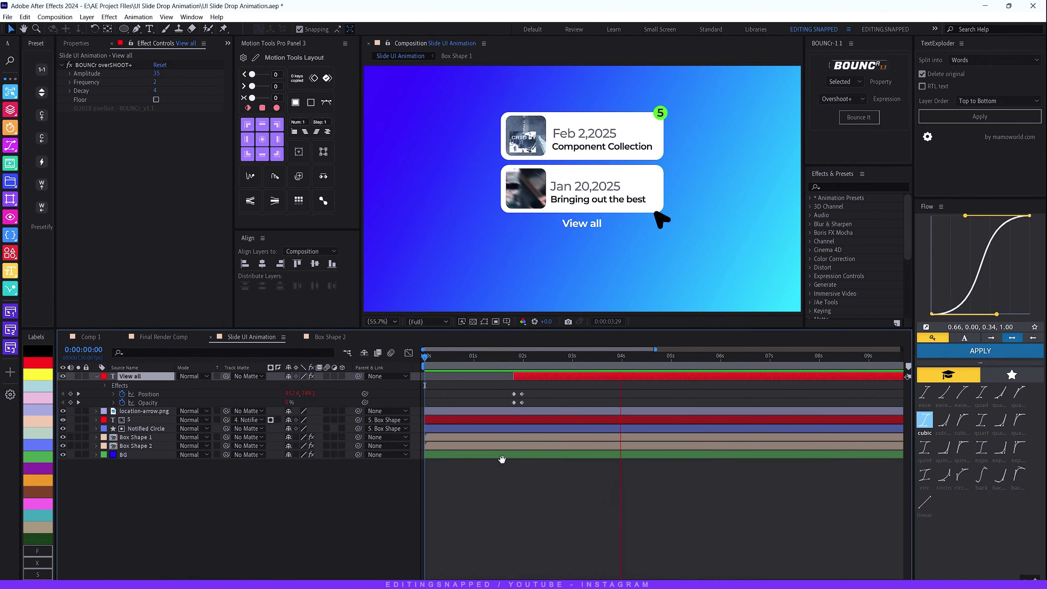
# - Add a Position keyframe to the Box Shape 1 layer at 3:00, holding its raised position
pyautogui.moveTo(498, 357); pyautogui.dragTo(615, 358)
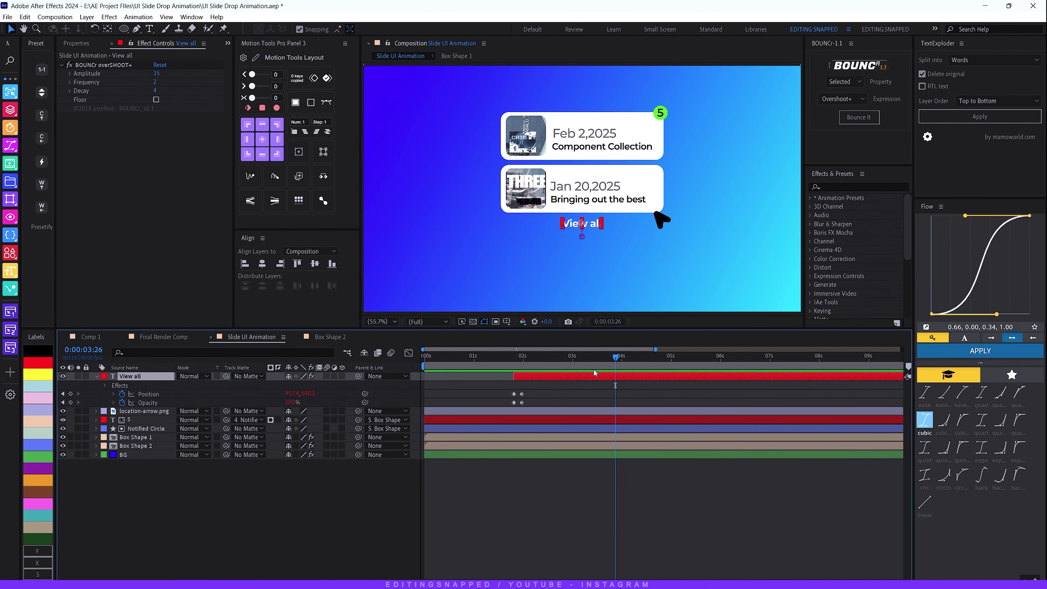
pyautogui.click(657, 365)
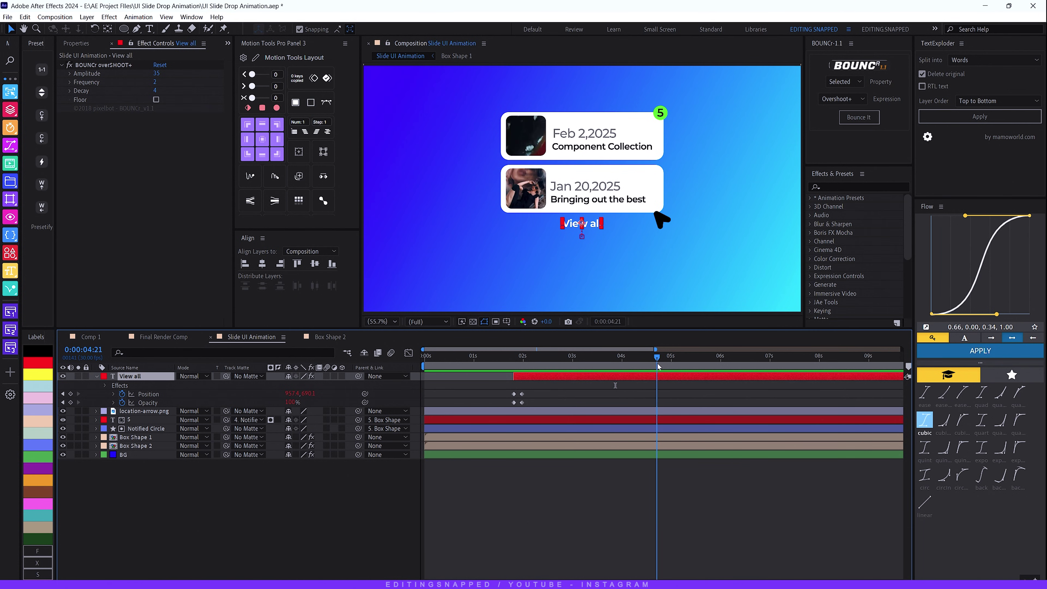
pyautogui.click(618, 361)
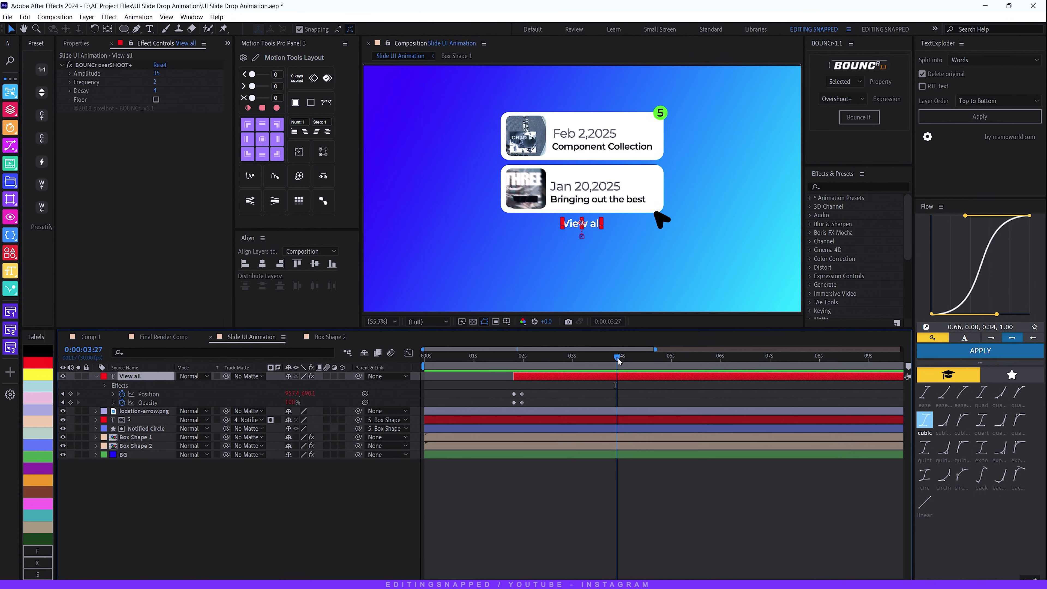
pyautogui.moveTo(619, 361); pyautogui.dragTo(587, 363)
pyautogui.click(145, 446)
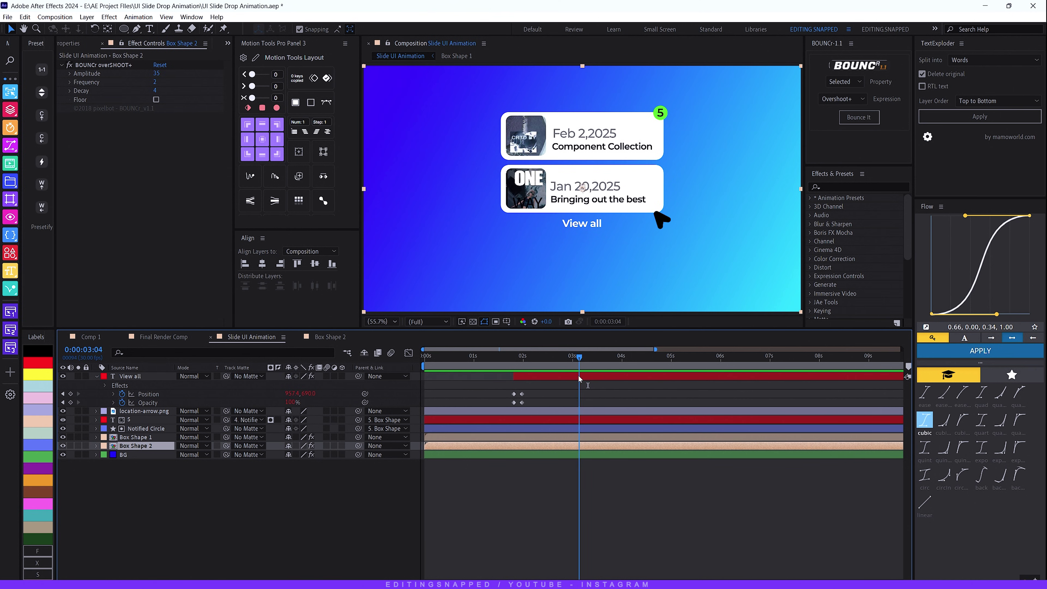
pyautogui.moveTo(579, 375); pyautogui.dragTo(574, 377)
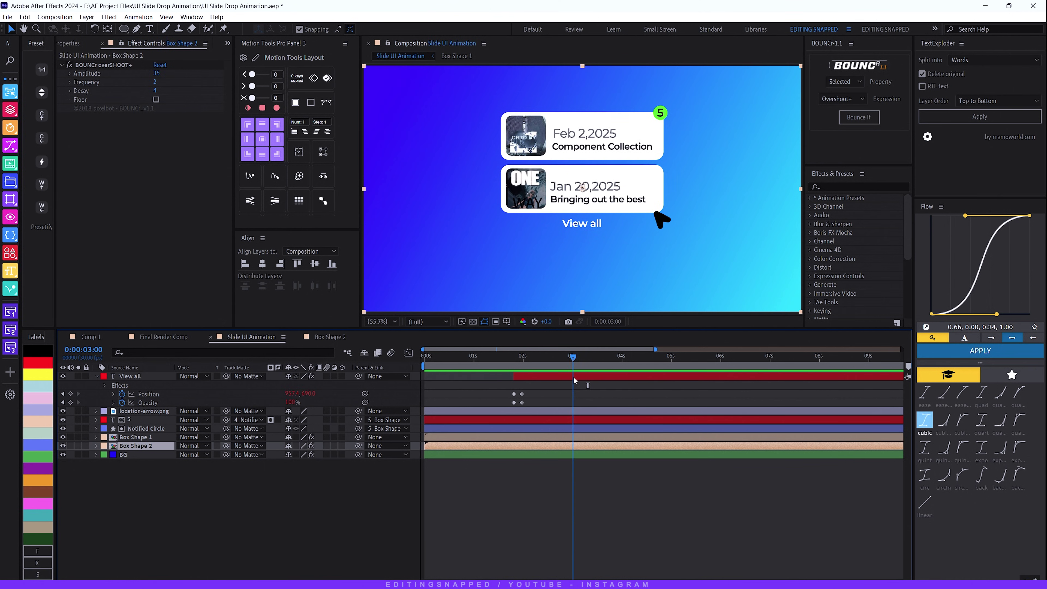
pyautogui.click(134, 437)
pyautogui.press('p')
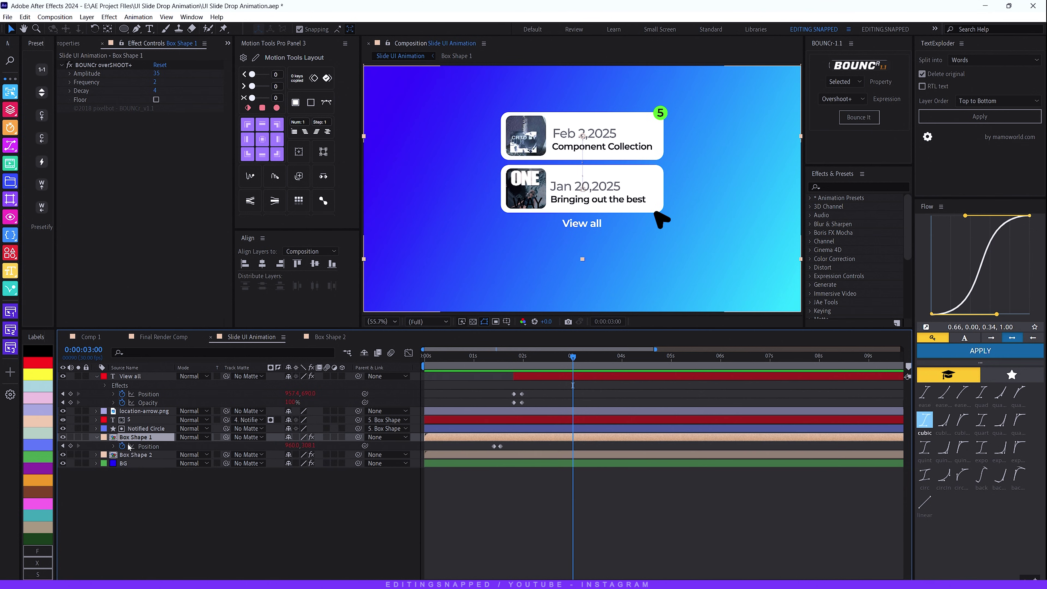
pyautogui.click(70, 446)
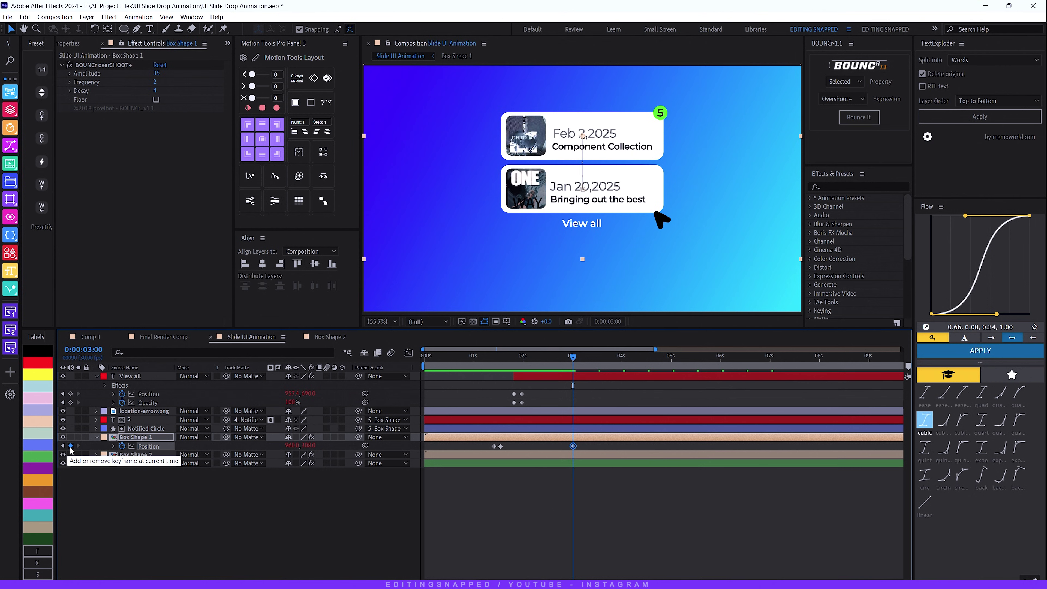
# - Copy Box Shape 1's first Position keyframe to 3:07 and preview the card's return movement from 3:00
pyautogui.moveTo(572, 359); pyautogui.dragTo(584, 358)
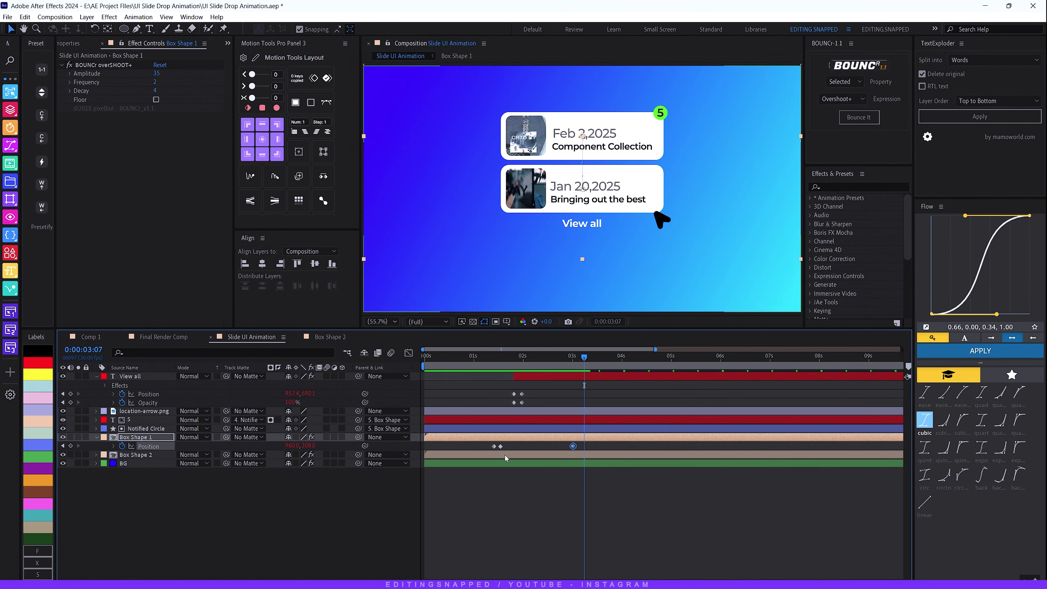
pyautogui.click(494, 445)
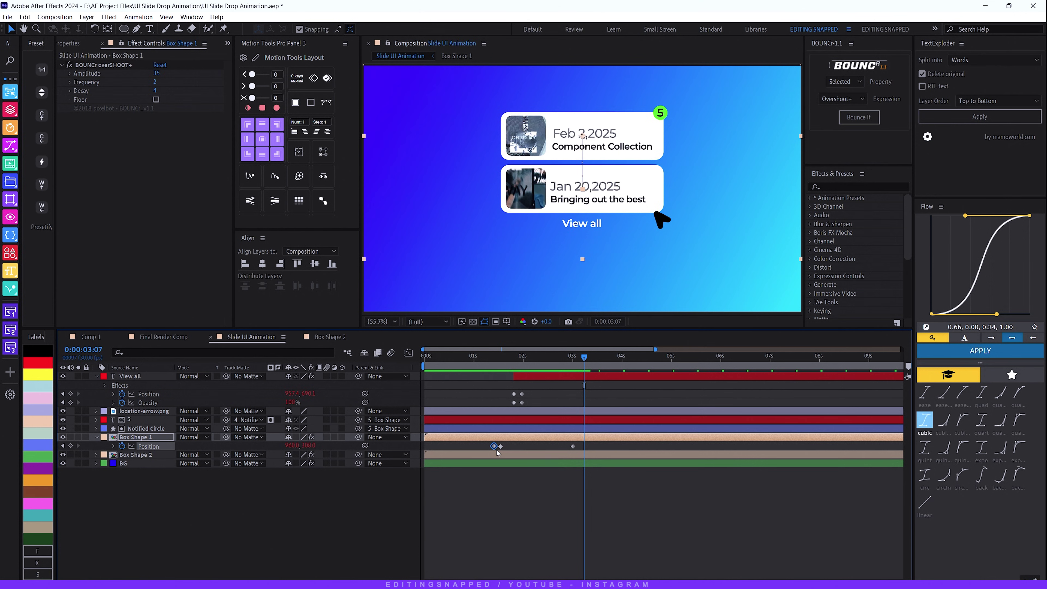
pyautogui.hotkey('ctrl', 'v')
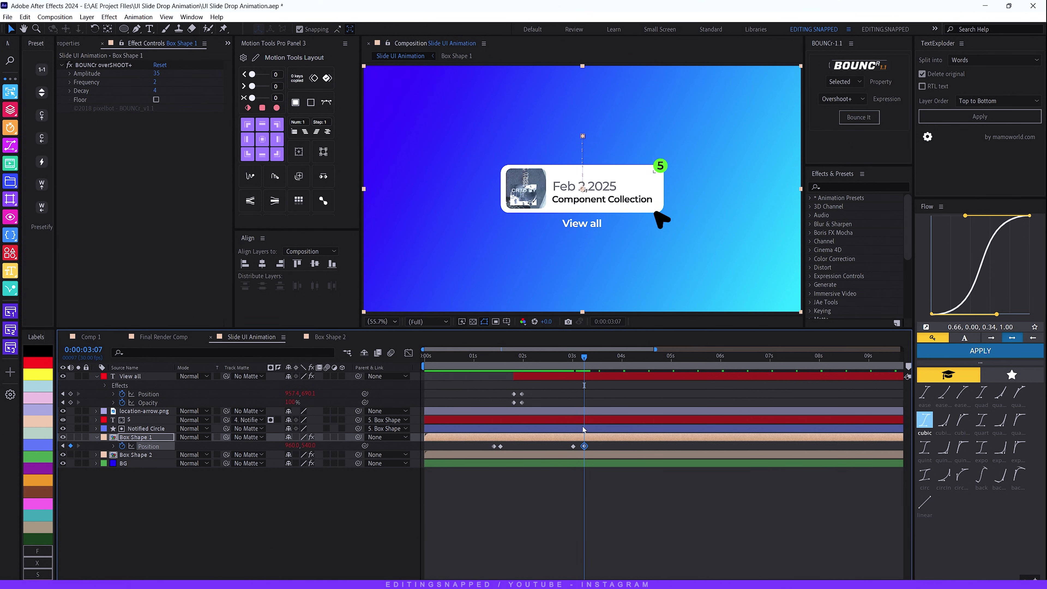
pyautogui.click(573, 358)
pyautogui.press('space')
pyautogui.press('space')
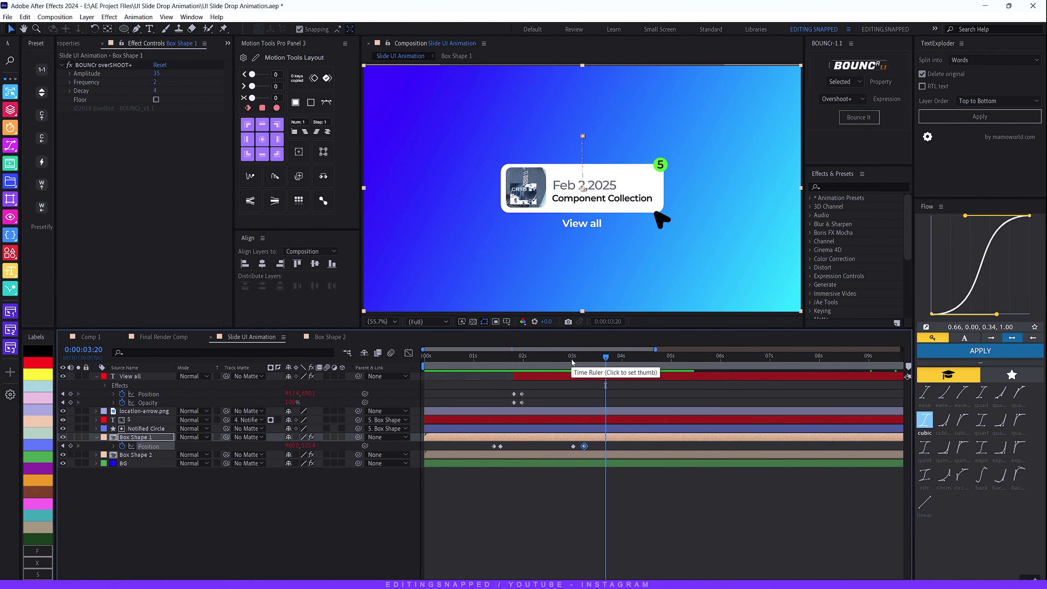
# - Add Position, Scale and Opacity keyframes to the Box Shape 2 layer at 3:00, holding its expanded state
pyautogui.click(574, 357)
pyautogui.moveTo(575, 359)
pyautogui.mouseDown()
pyautogui.moveTo(588, 360)
pyautogui.moveTo(574, 360)
pyautogui.mouseUp()
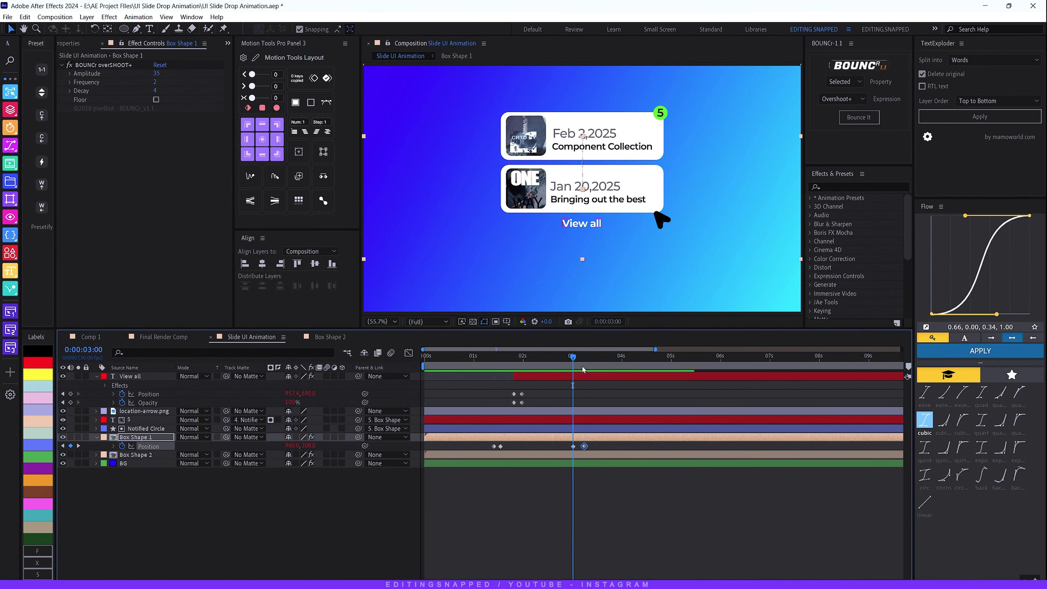
pyautogui.hotkey('ctrl', 'Down')
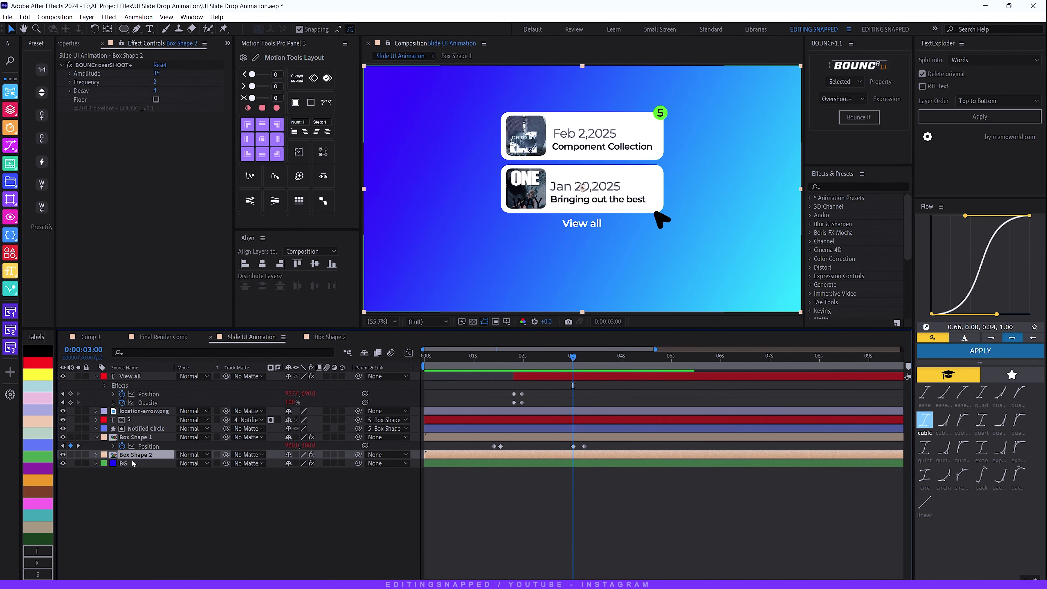
pyautogui.press('u')
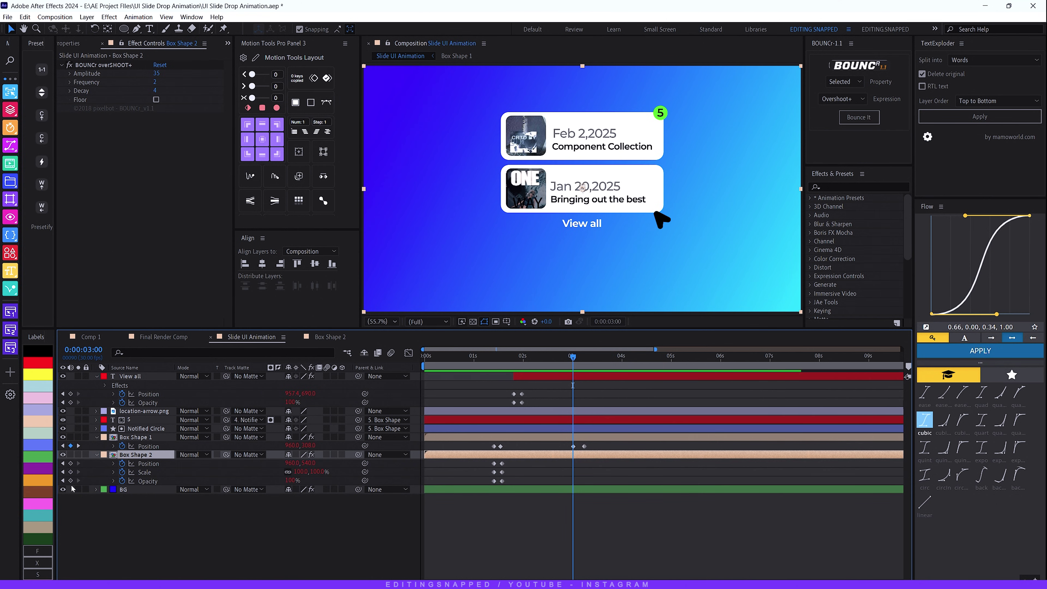
pyautogui.click(71, 463)
pyautogui.click(71, 471)
pyautogui.click(71, 480)
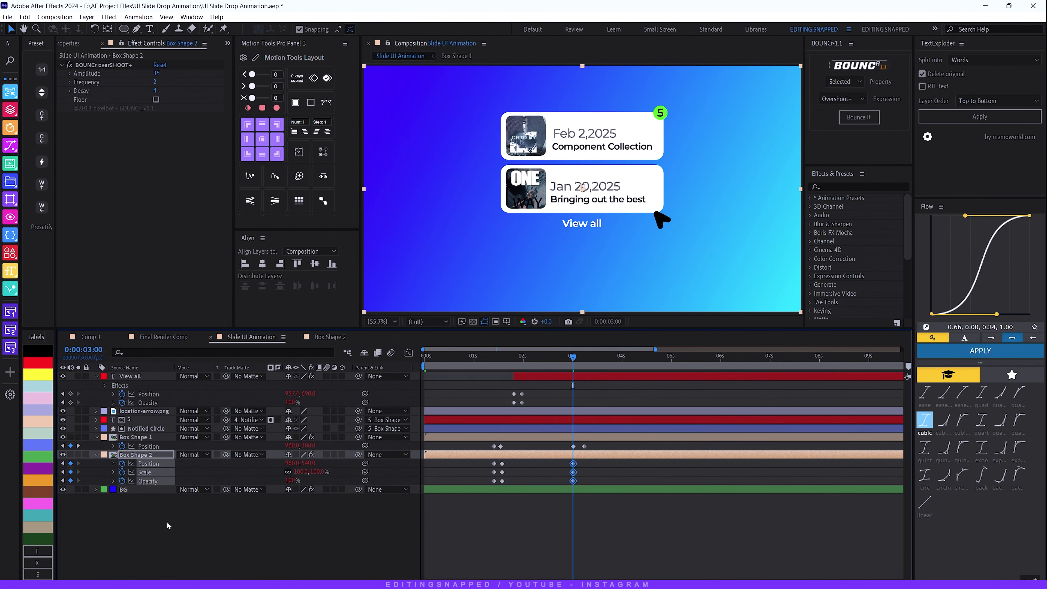
# - Copy Box Shape 2's first Position, Scale and Opacity keyframes to 3:07 and scrub through the card's closing movement
pyautogui.moveTo(576, 363); pyautogui.dragTo(583, 366)
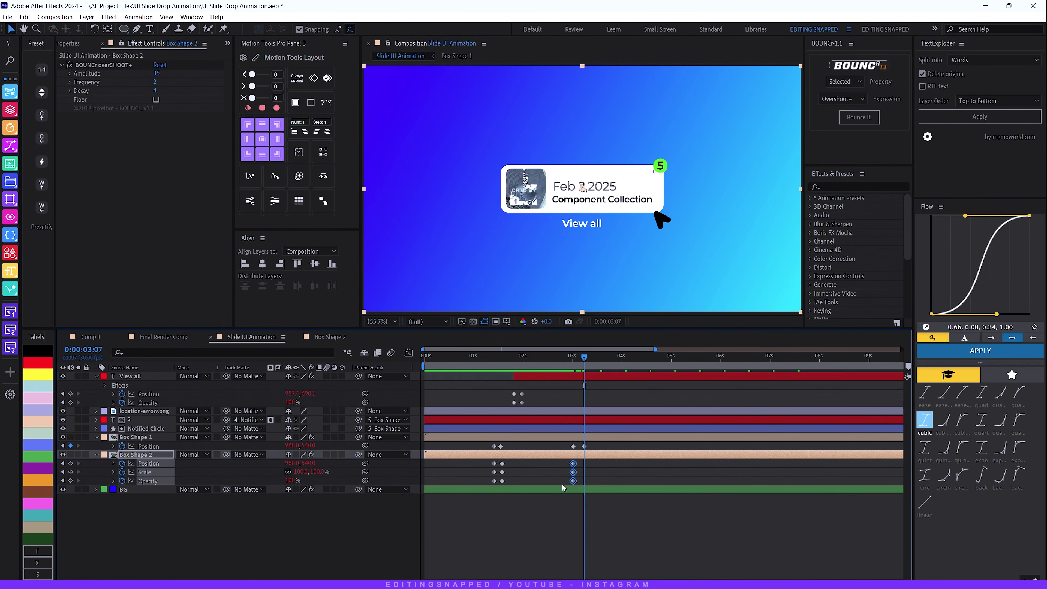
pyautogui.moveTo(481, 463); pyautogui.dragTo(497, 482)
pyautogui.hotkey('ctrl', 'v')
pyautogui.moveTo(572, 364)
pyautogui.mouseDown()
pyautogui.moveTo(562, 366)
pyautogui.moveTo(600, 371)
pyautogui.moveTo(582, 363)
pyautogui.mouseUp()
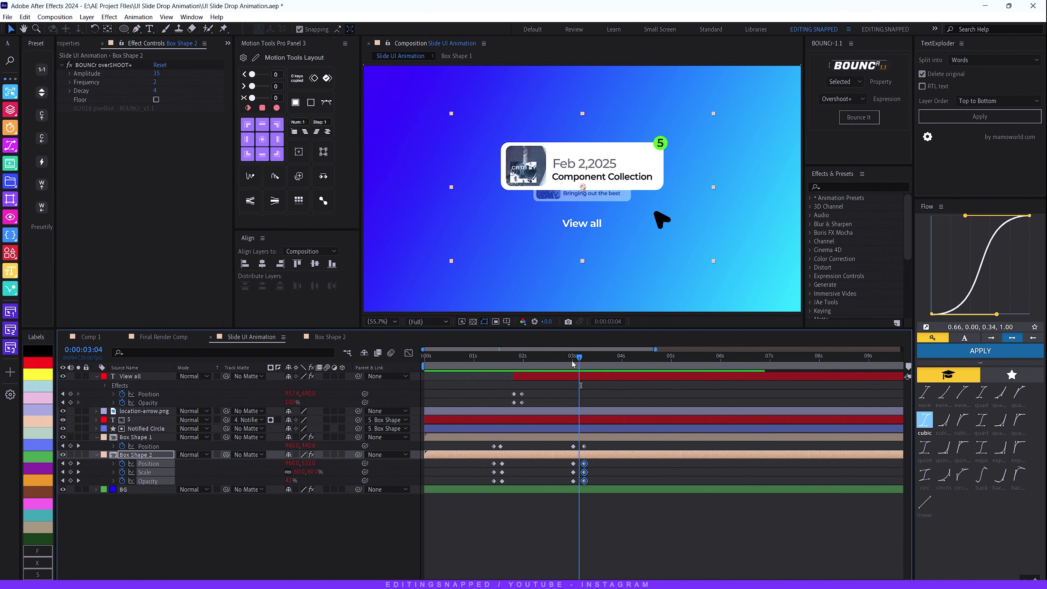
# - Add Position and Opacity keyframes to the "View all" layer at 3:00
pyautogui.press('j')
pyautogui.click(139, 377)
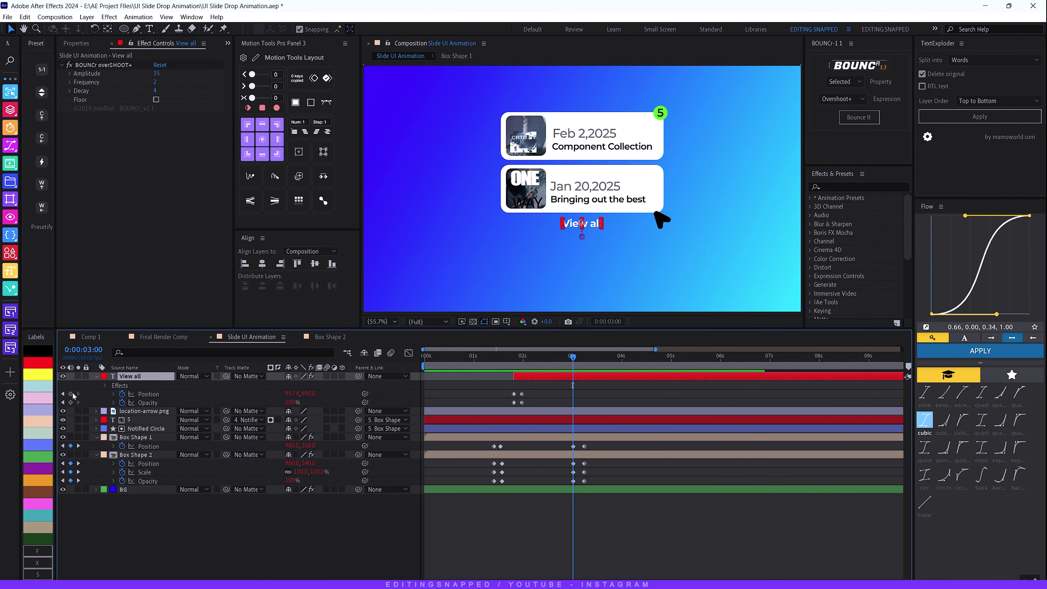
pyautogui.click(71, 394)
pyautogui.click(71, 403)
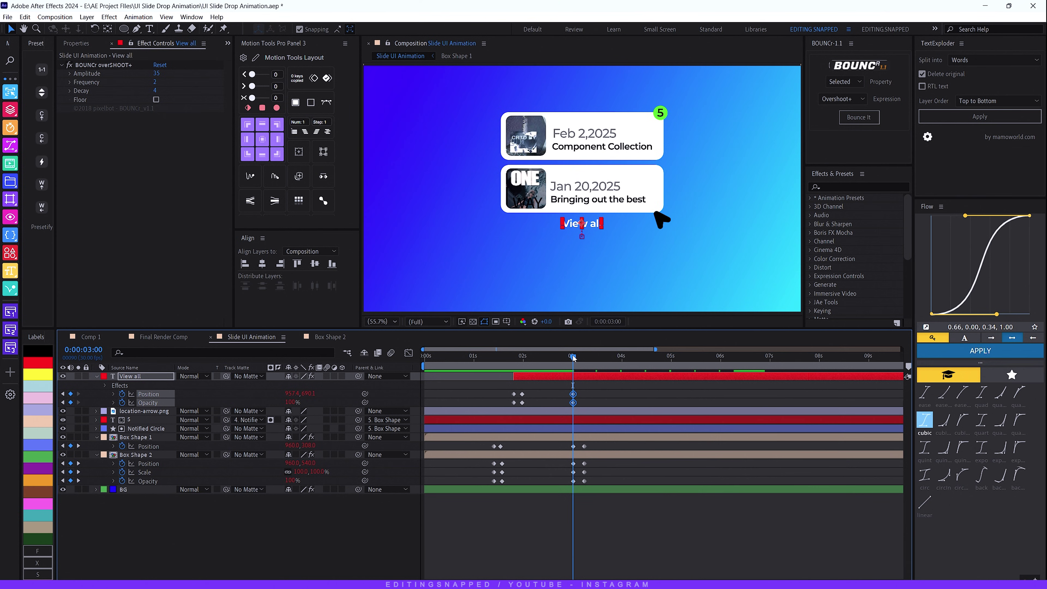
# - Copy the "View all" layer's first Position and Opacity keyframes to 3:07 and preview the exit from 2:23
pyautogui.click(583, 357)
pyautogui.moveTo(583, 357); pyautogui.dragTo(585, 358)
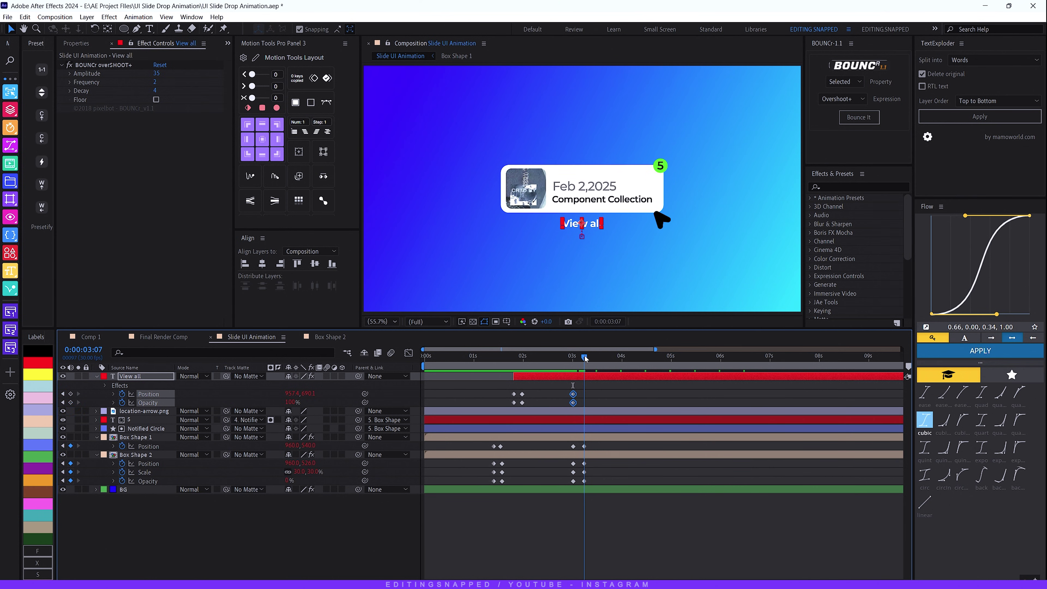
pyautogui.moveTo(519, 407); pyautogui.dragTo(505, 389)
pyautogui.hotkey('ctrl', 'v')
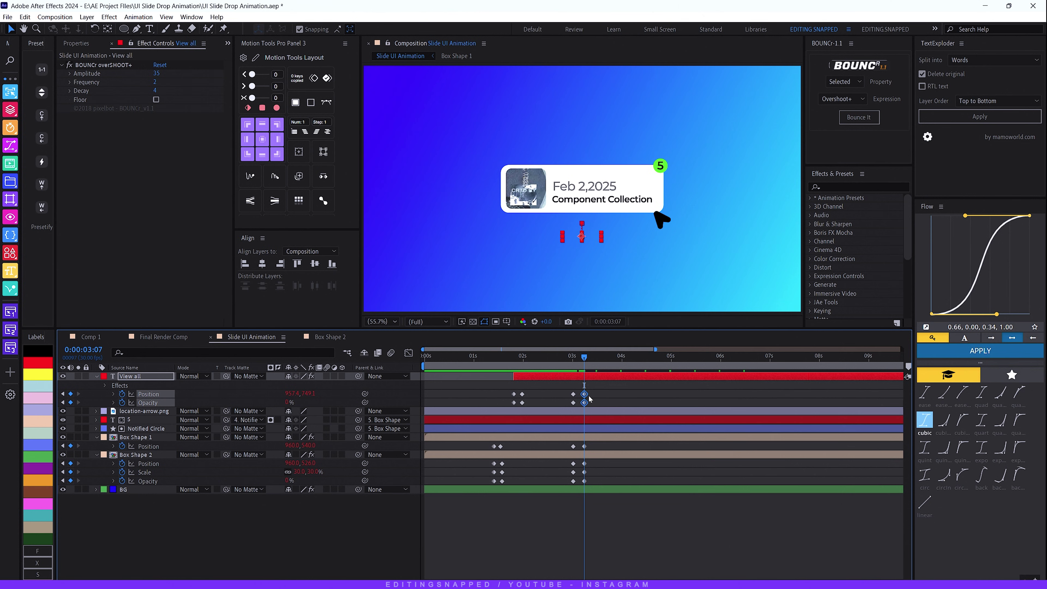
pyautogui.click(561, 356)
pyautogui.press('space')
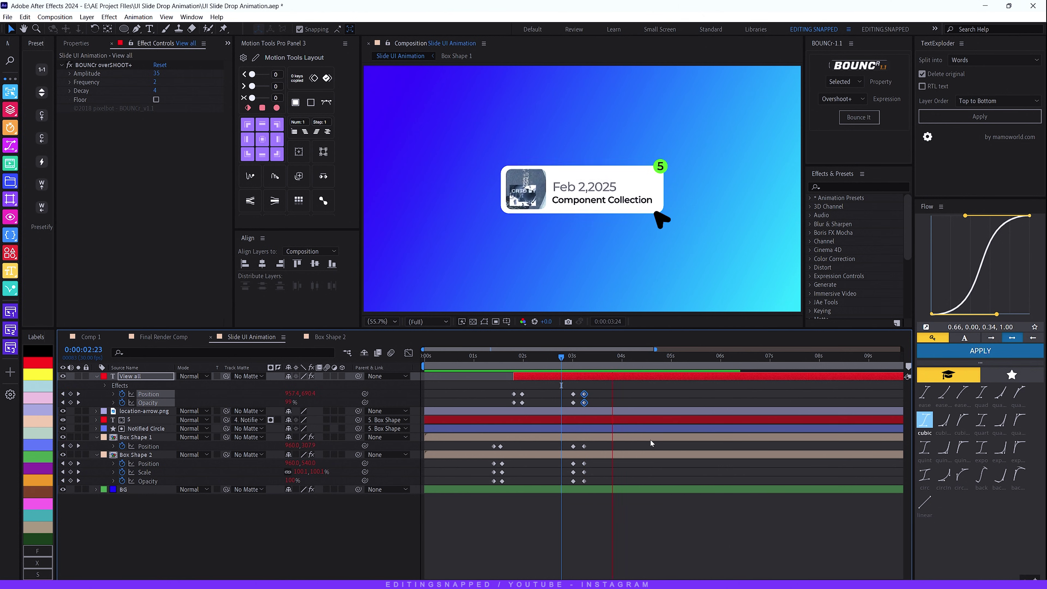
# - Add Opacity keyframes to both Box Shape 1 and Box Shape 2 at 3:23, after the cards have settled
pyautogui.moveTo(618, 358); pyautogui.dragTo(623, 368)
pyautogui.press('pageup')
pyautogui.press('pageup')
pyautogui.press('pageup')
pyautogui.press('pageup')
pyautogui.press('pageup')
pyautogui.press('pageup')
pyautogui.press('pageup')
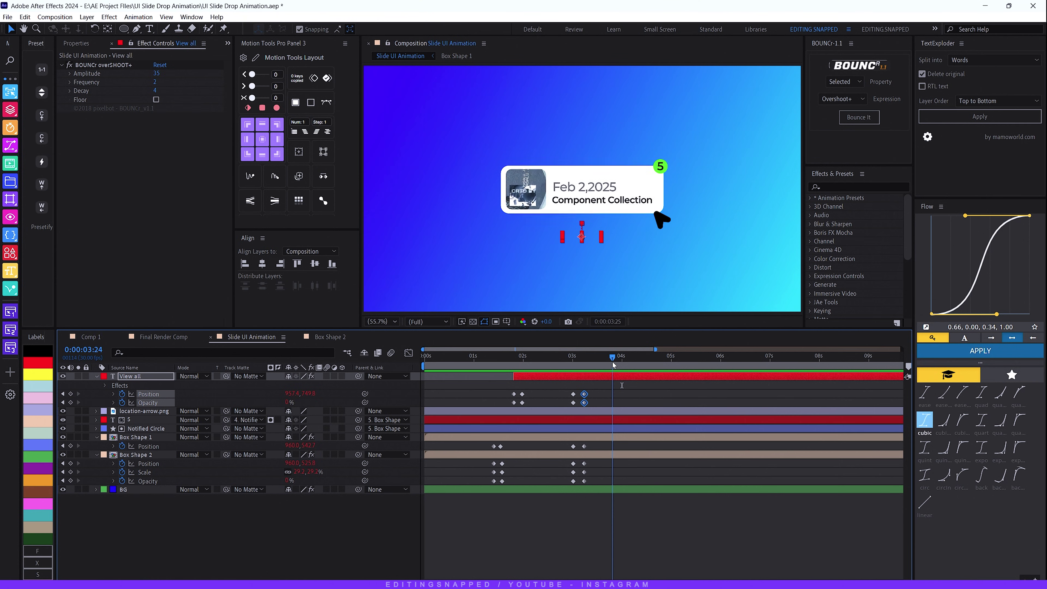
pyautogui.click(588, 454)
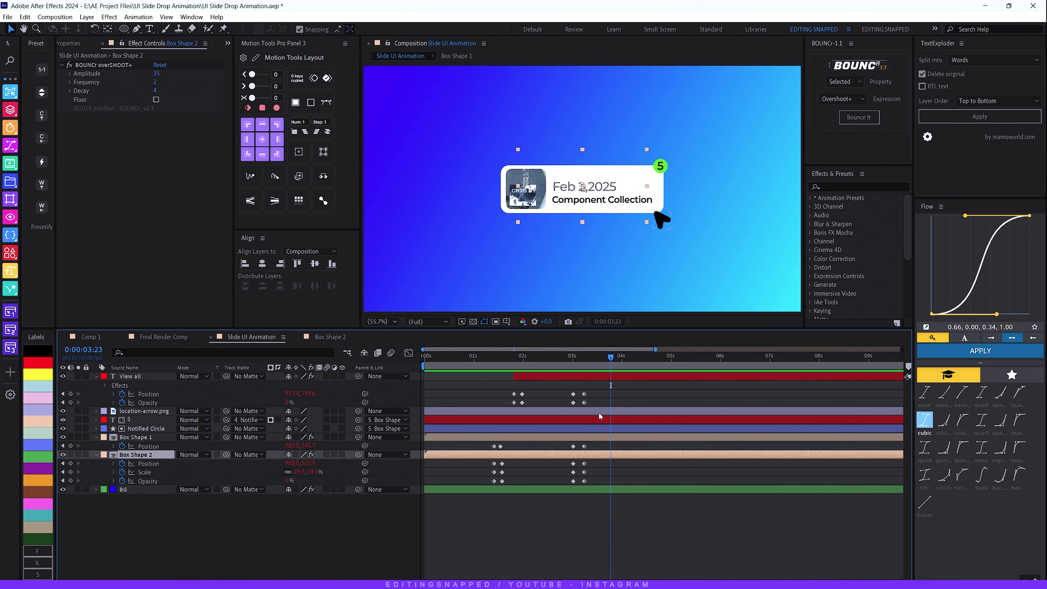
pyautogui.keyDown('ctrl'); pyautogui.click(140, 437); pyautogui.keyUp('ctrl')
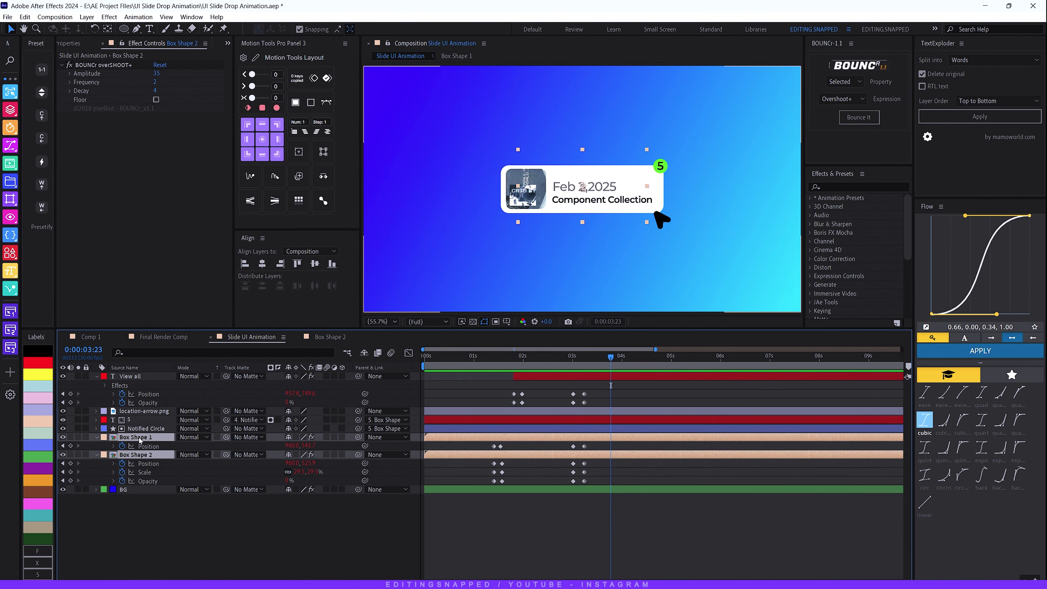
pyautogui.keyDown('ctrl'); pyautogui.click(145, 428); pyautogui.keyUp('ctrl')
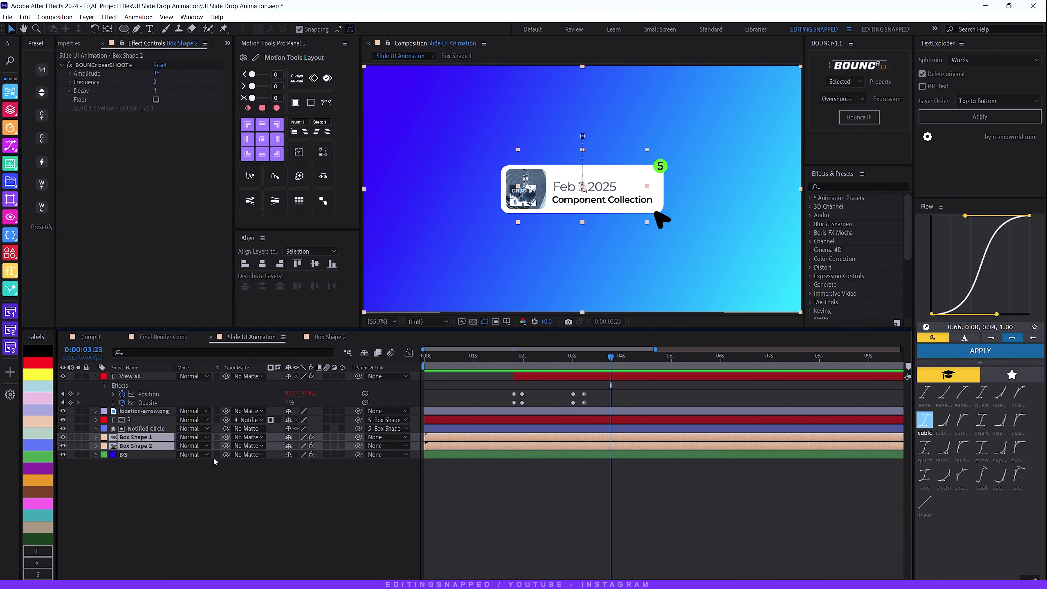
pyautogui.press('t')
pyautogui.click(122, 447)
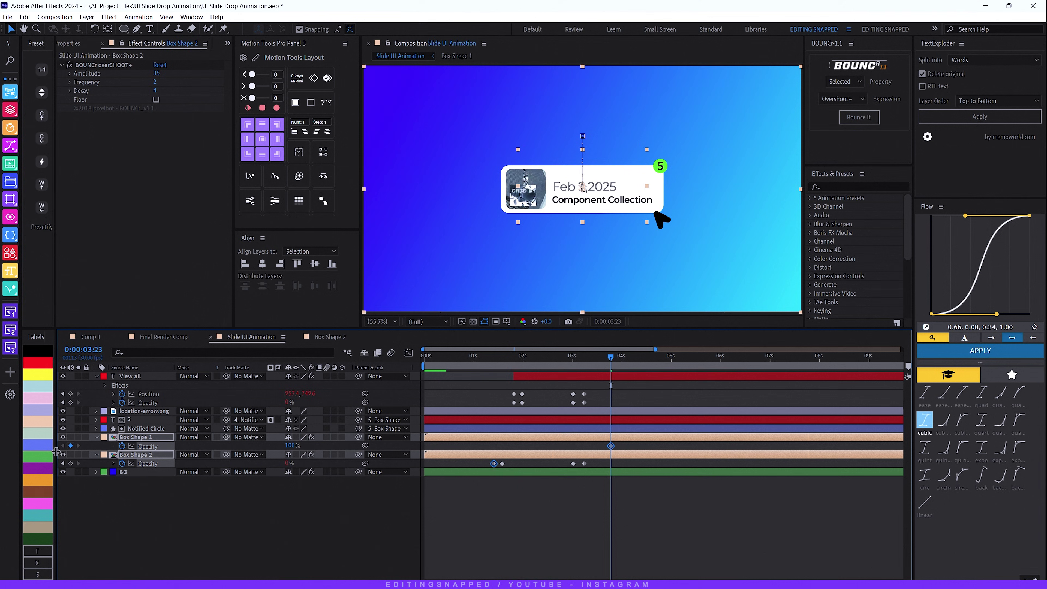
pyautogui.click(70, 464)
# - Set the Opacity of both box layers to 0% at 4:02 so the cards fade out
pyautogui.moveTo(613, 365); pyautogui.dragTo(627, 366)
pyautogui.click(626, 366)
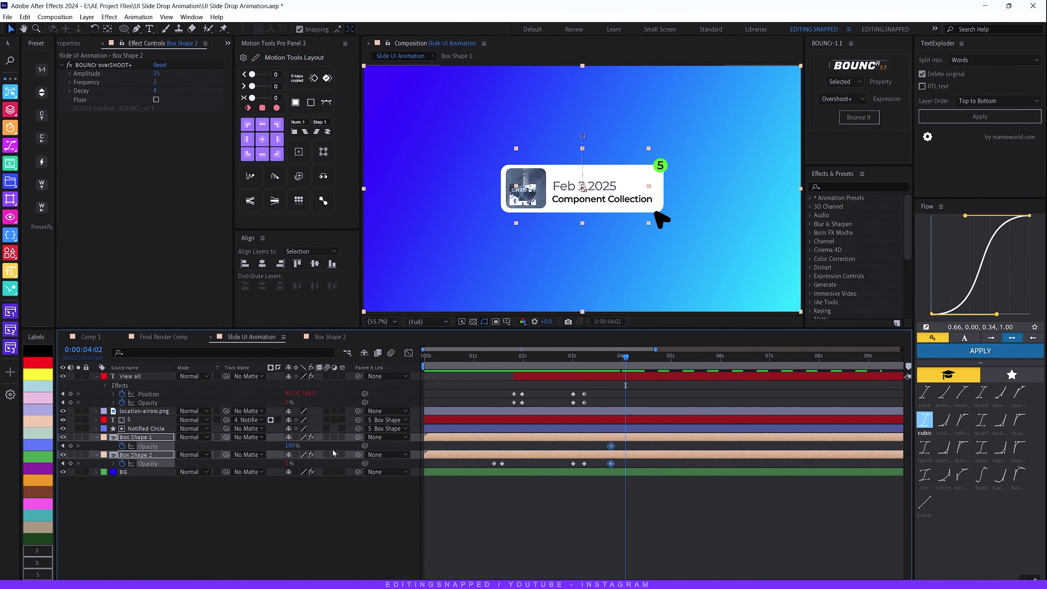
pyautogui.click(291, 446)
pyautogui.write('0')
pyautogui.press('Return')
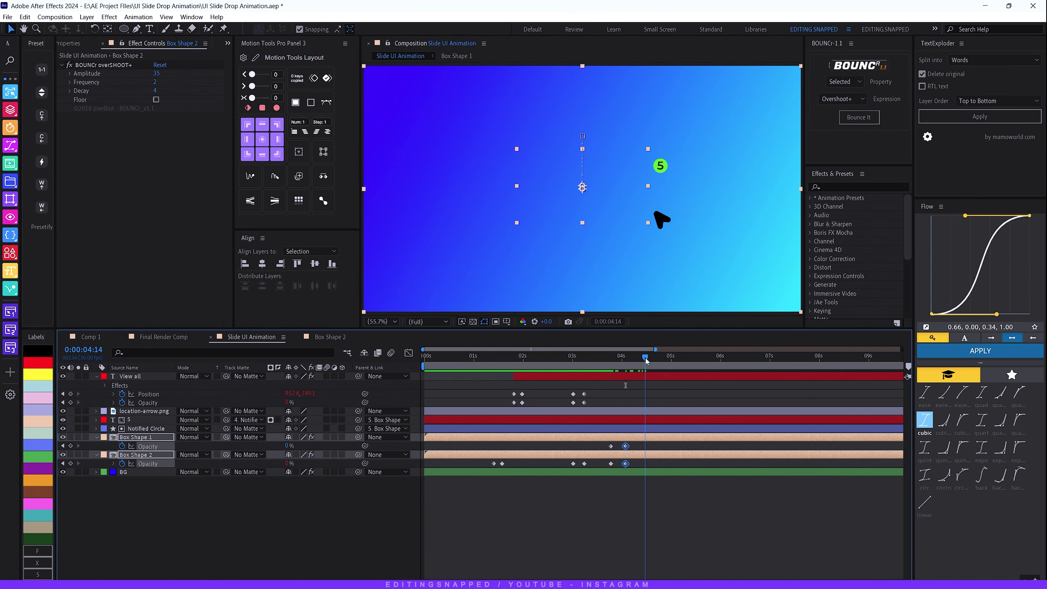
# - Keyframe the Notified Circle layer's Opacity from 100% at 3:23 to 0% at 4:02 and scrub through the fade
pyautogui.click(611, 363)
pyautogui.click(129, 419)
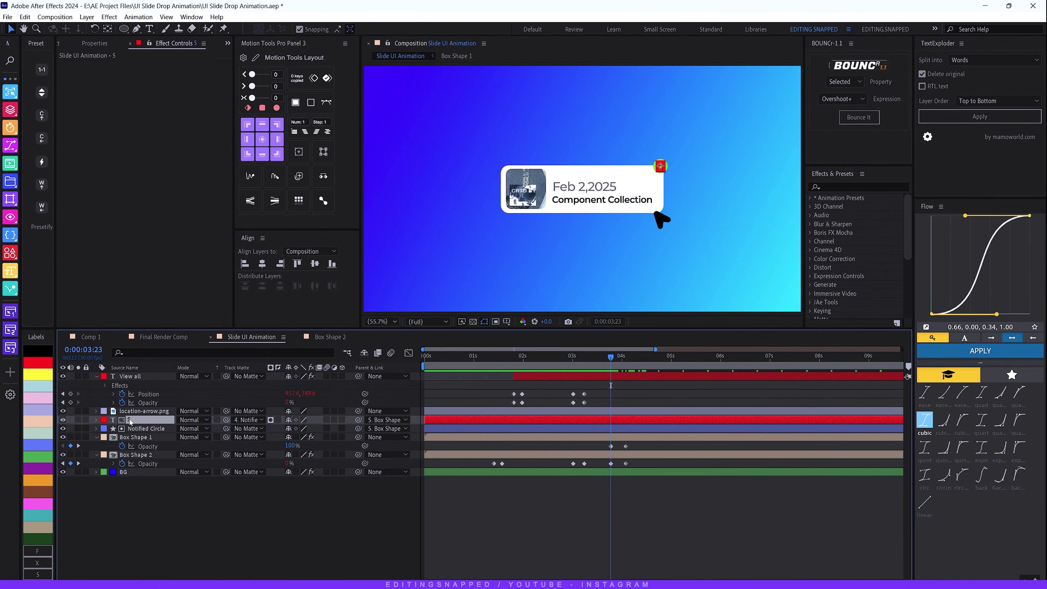
pyautogui.click(139, 428)
pyautogui.press('t')
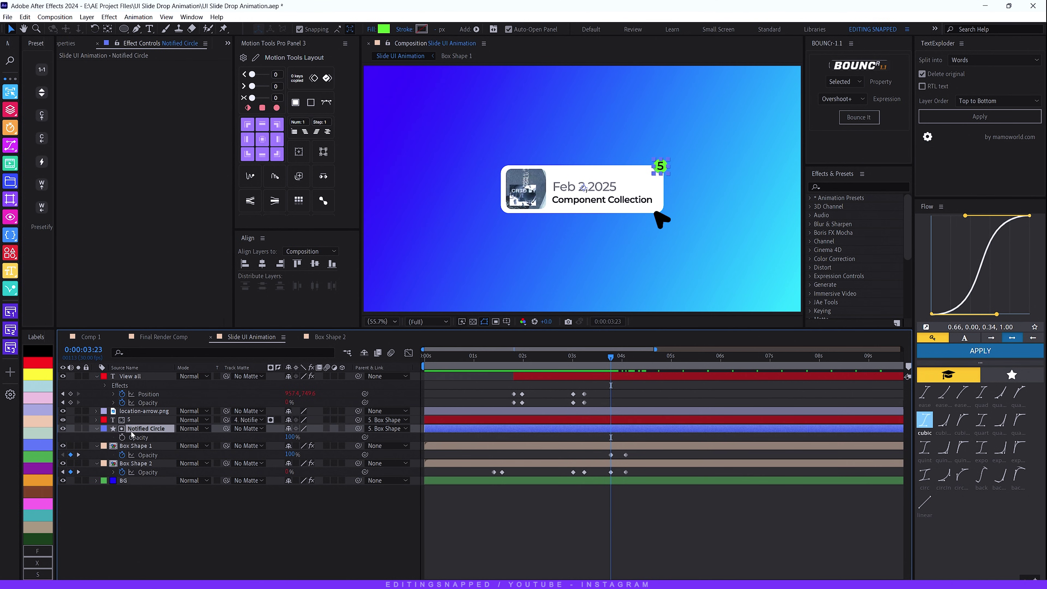
pyautogui.click(123, 437)
pyautogui.moveTo(612, 355); pyautogui.dragTo(626, 356)
pyautogui.moveTo(289, 437); pyautogui.dragTo(167, 450)
pyautogui.moveTo(602, 360); pyautogui.dragTo(638, 371)
pyautogui.press('j')
pyautogui.press('j')
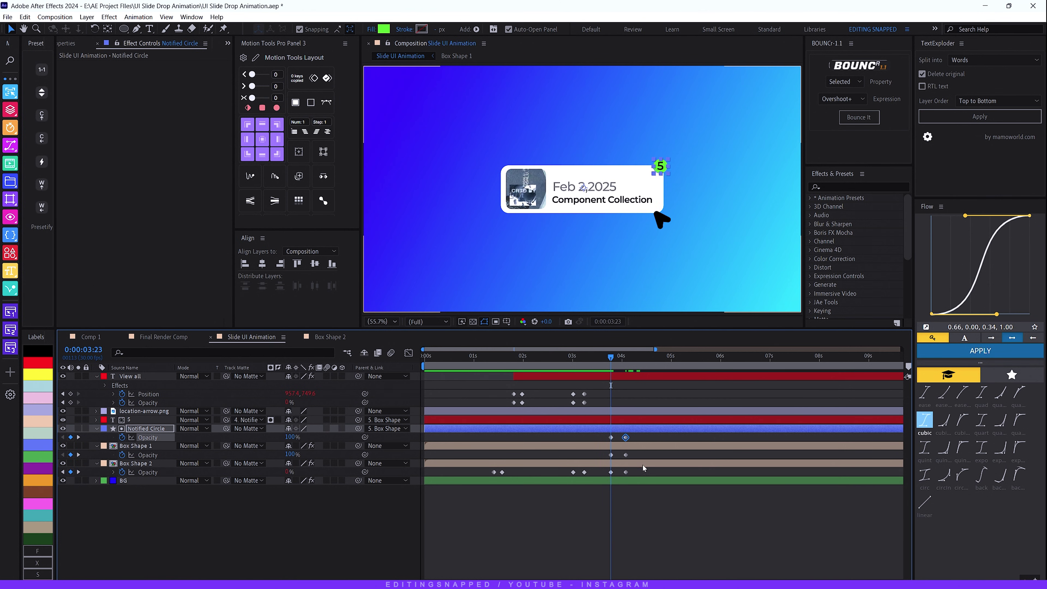
# - Apply the BOUNCr Overshoot+ expression to the fade-out Opacity keyframes of Notified Circle, Box Shape 1 and Box Shape 2
pyautogui.moveTo(636, 431); pyautogui.dragTo(602, 484)
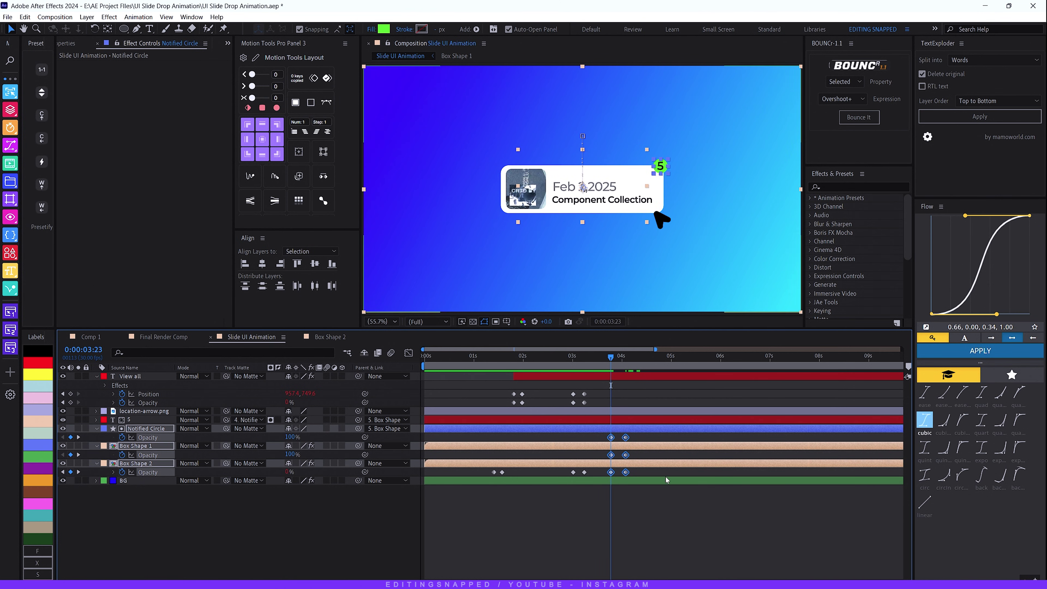
pyautogui.click(859, 117)
pyautogui.click(598, 338)
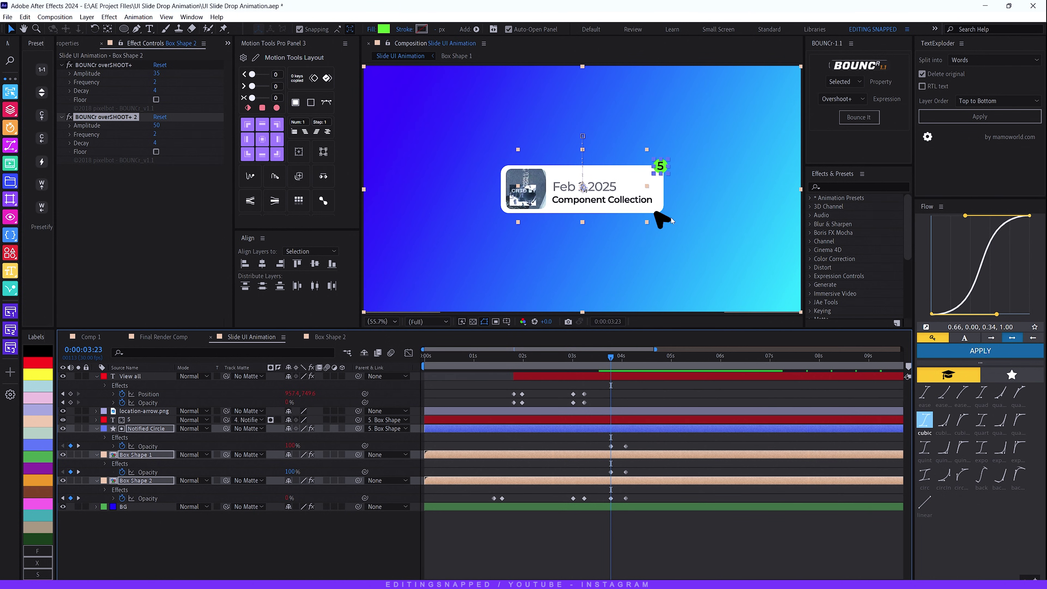
# - Add Position, Rotation and Opacity keyframes to the location-arrow.png layer at 3:23
pyautogui.click(136, 412)
pyautogui.press('u')
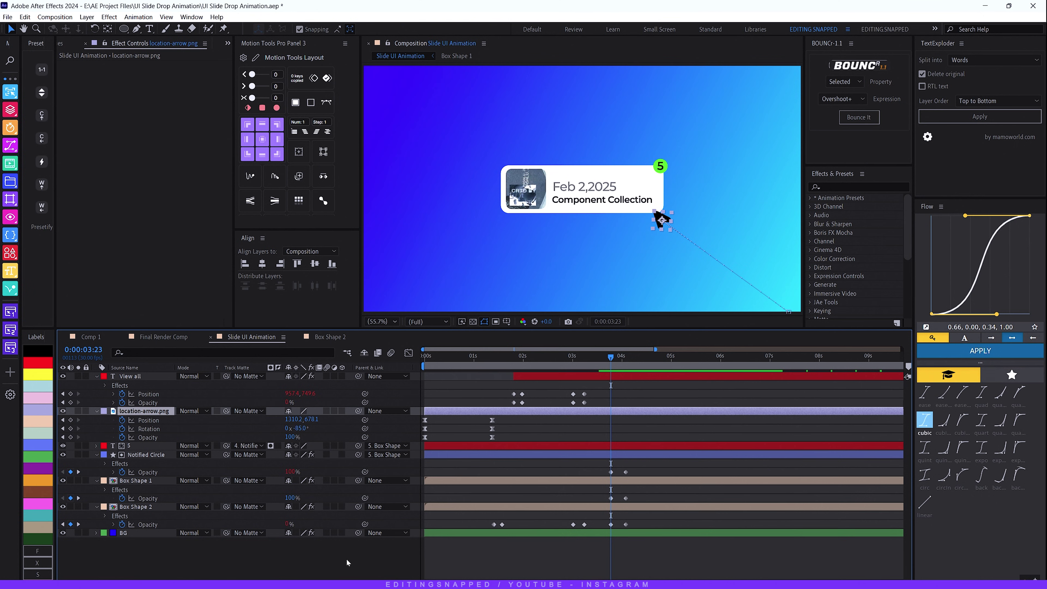
pyautogui.moveTo(607, 356); pyautogui.dragTo(609, 357)
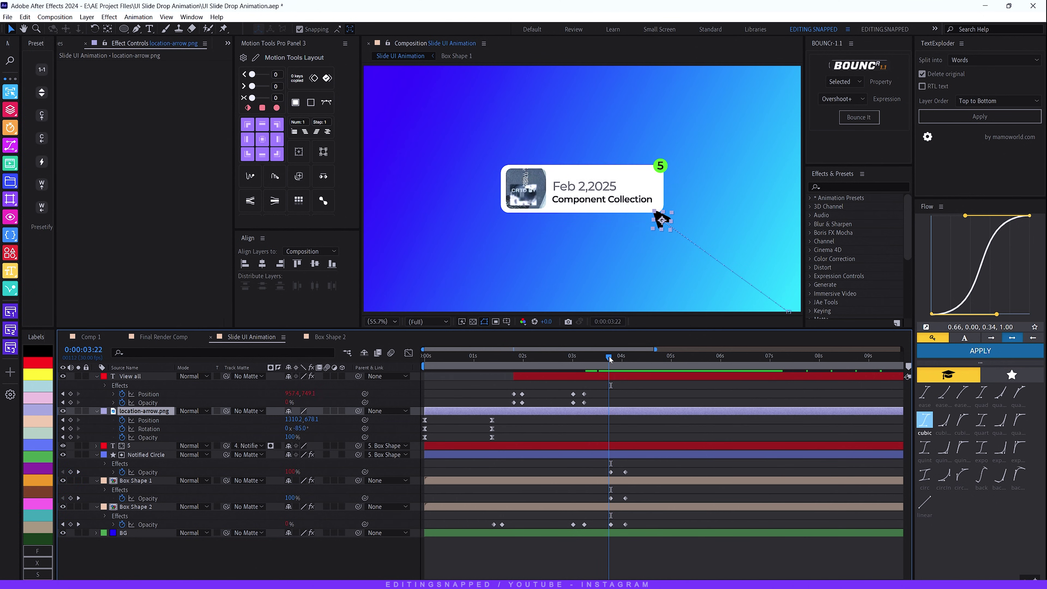
pyautogui.click(71, 420)
pyautogui.keyDown('shift'); pyautogui.click(71, 429); pyautogui.keyUp('shift')
pyautogui.keyDown('shift'); pyautogui.click(71, 437); pyautogui.keyUp('shift')
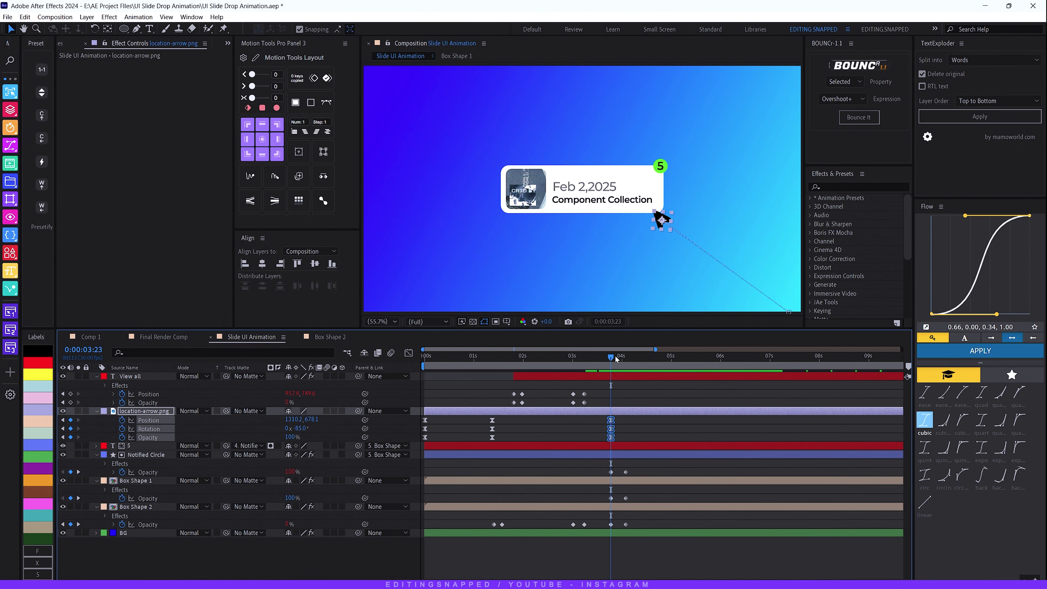
# - At 4:02, move the arrow cursor to about 1831, 172, set its Opacity to 0% and Rotation to 21°, and preview the exit
pyautogui.moveTo(615, 355); pyautogui.dragTo(628, 360)
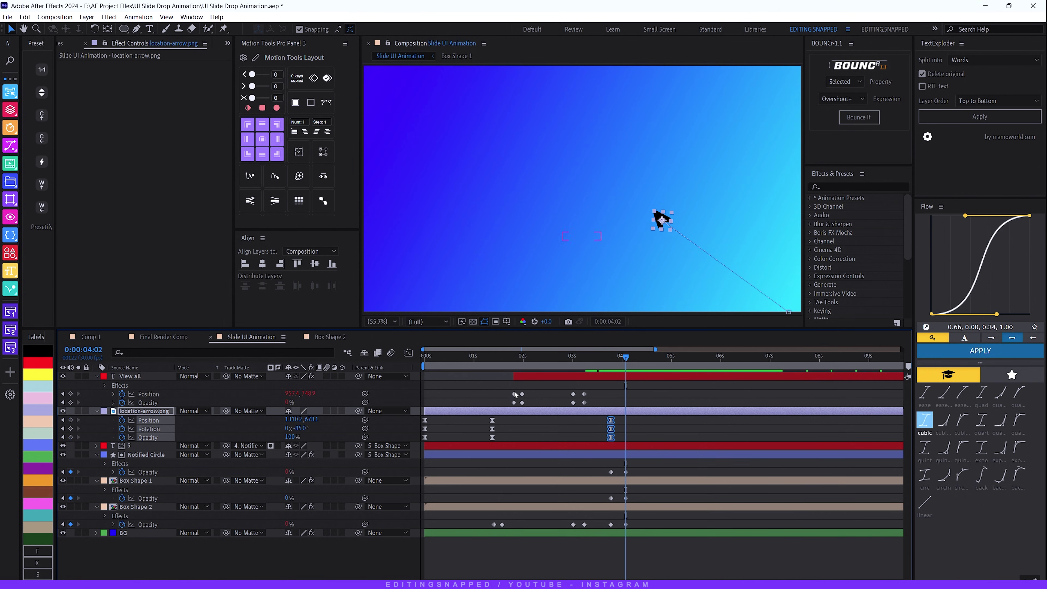
pyautogui.moveTo(661, 221); pyautogui.dragTo(780, 106)
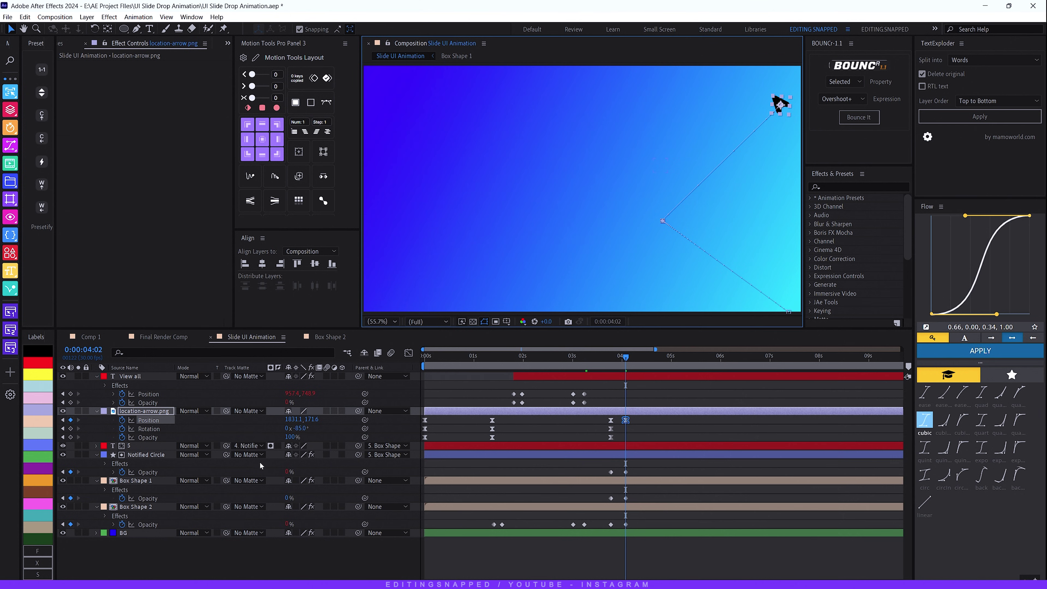
pyautogui.moveTo(293, 438); pyautogui.dragTo(227, 445)
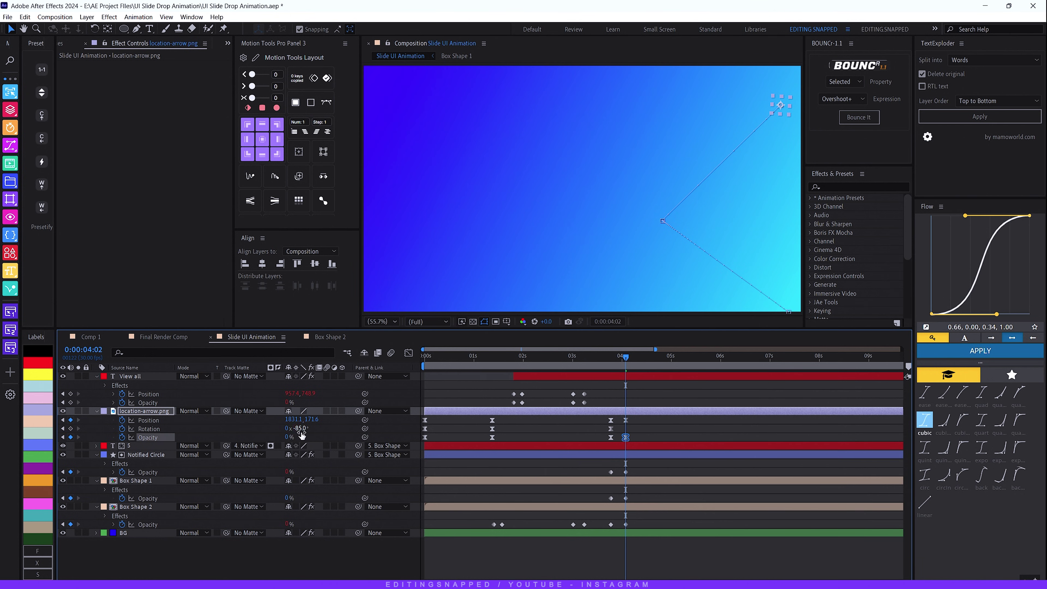
pyautogui.moveTo(299, 428); pyautogui.dragTo(348, 427)
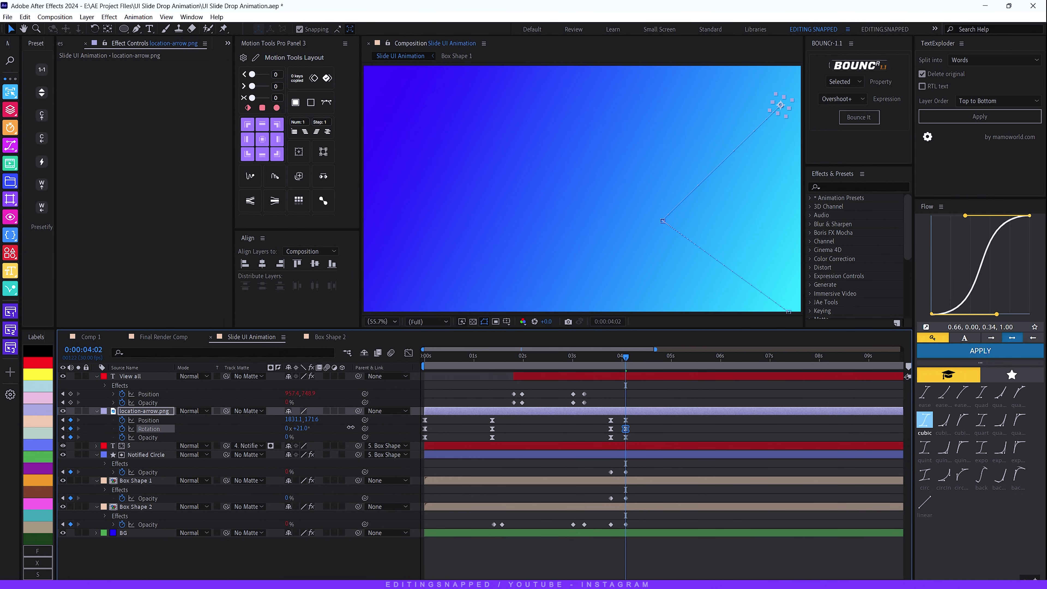
pyautogui.click(559, 361)
pyautogui.press('space')
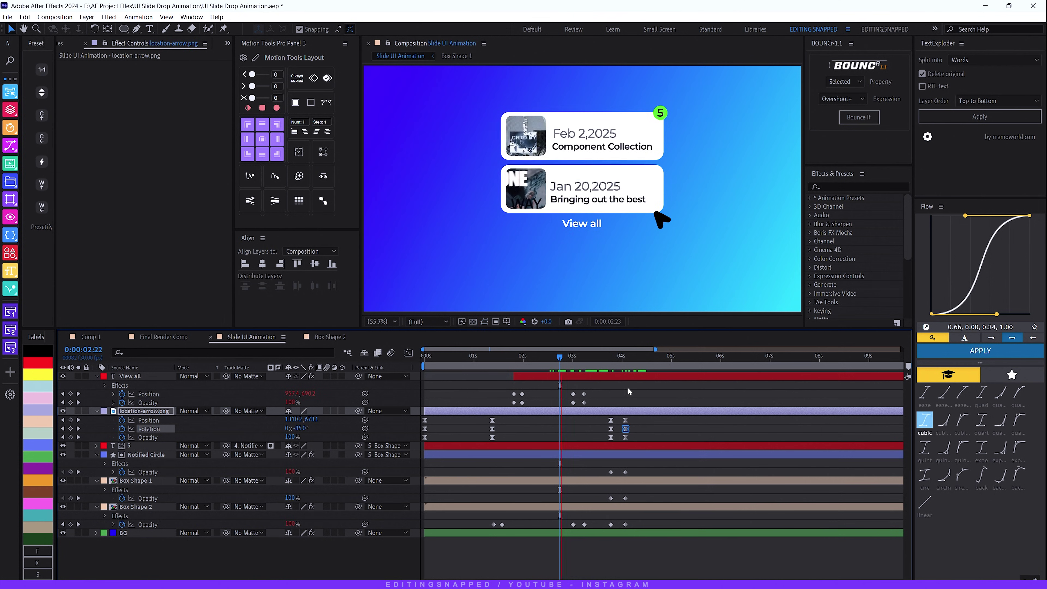
pyautogui.press('space')
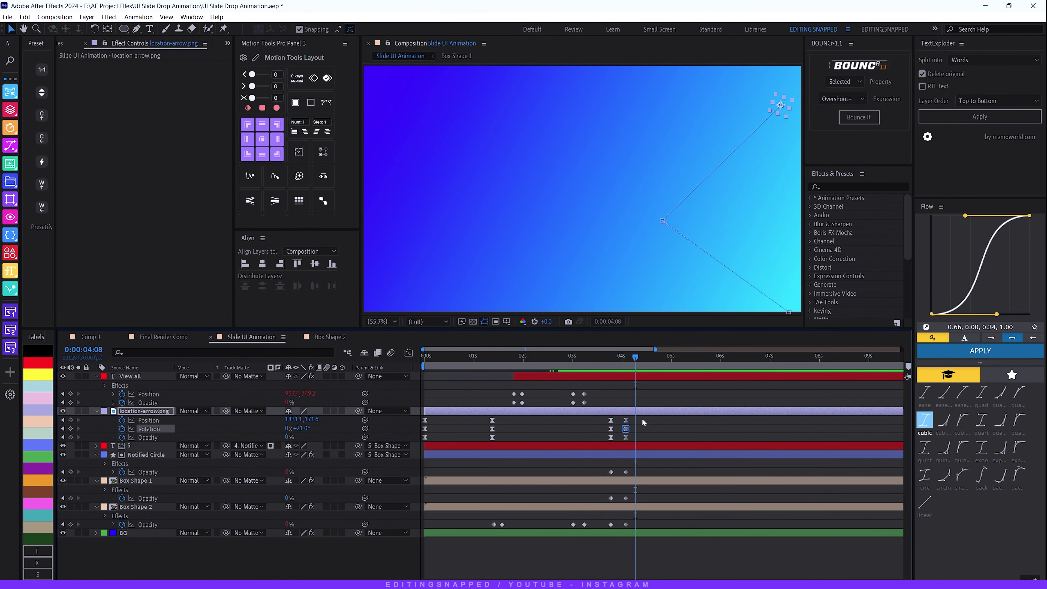
# - Move the arrow layer's last Position, Rotation and Opacity keyframes to 4:18 and replay the ending
pyautogui.moveTo(639, 417); pyautogui.dragTo(651, 438)
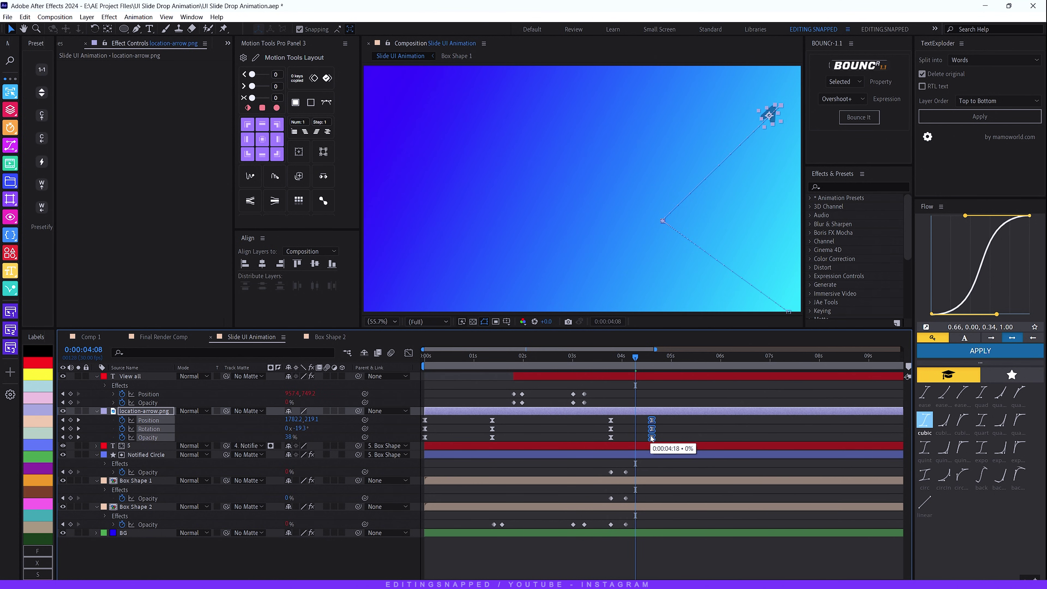
pyautogui.click(594, 358)
pyautogui.press('space')
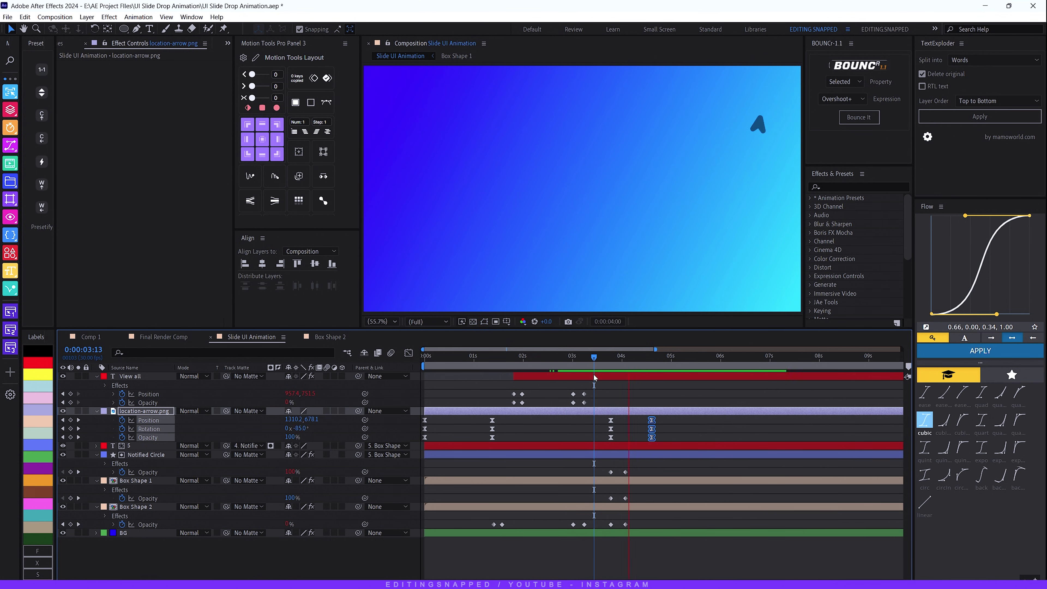
pyautogui.press('space')
pyautogui.moveTo(658, 361); pyautogui.dragTo(586, 370)
pyautogui.press('space')
pyautogui.click(584, 379)
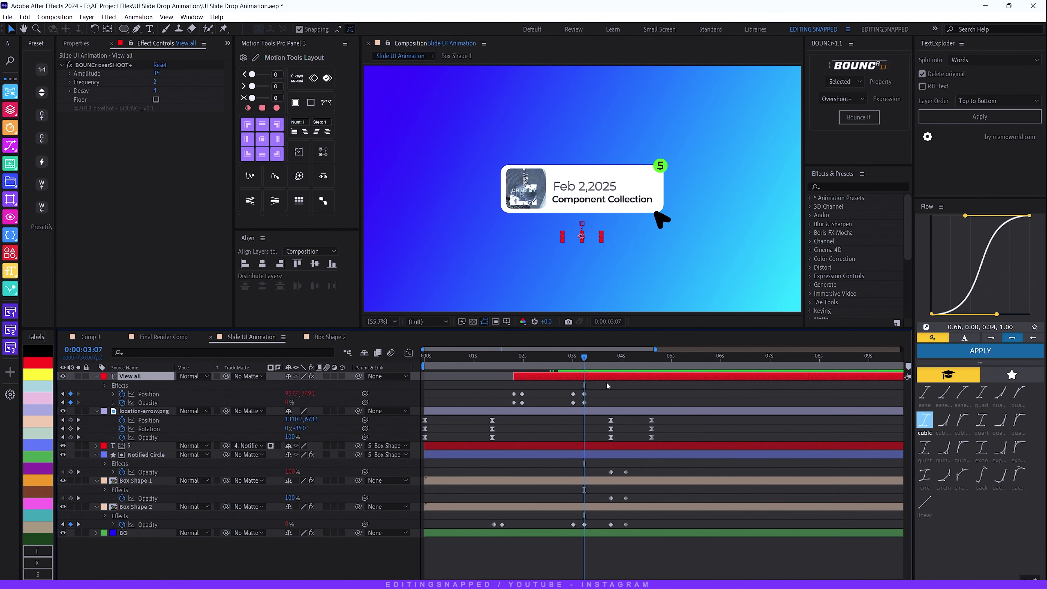
# - Trim the View all layer's end to 3:07 and the location-arrow.png layer's end to its last keyframes
pyautogui.hotkey('alt', ']')
pyautogui.click(650, 359)
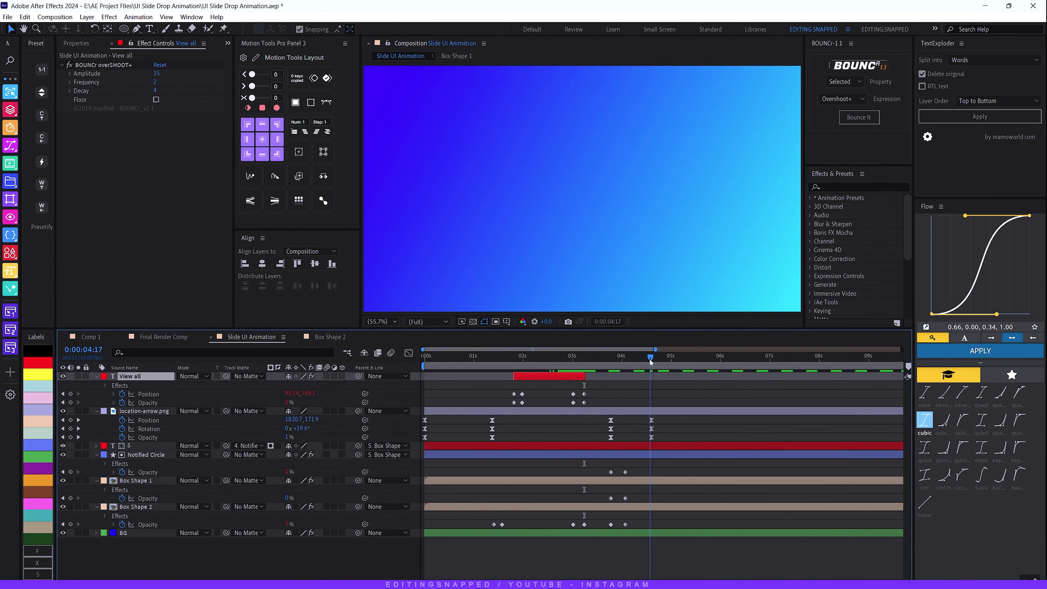
pyautogui.click(652, 409)
pyautogui.hotkey('alt', ']')
# - Trim the ends of Box Shape 1, Box Shape 2, Notified Circle and the 5 text layer to 4:02
pyautogui.moveTo(651, 357); pyautogui.dragTo(626, 363)
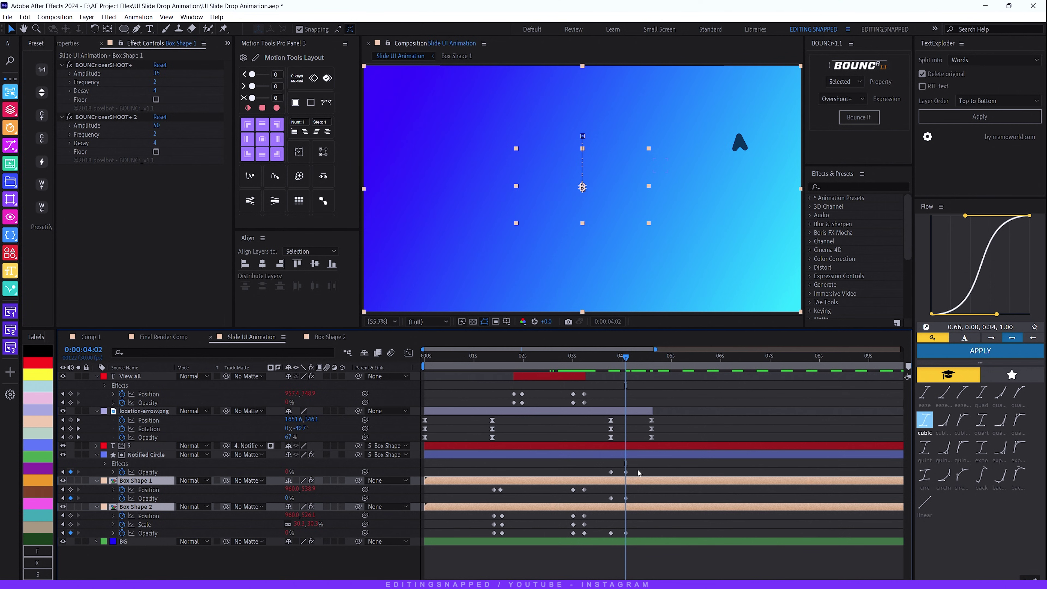
pyautogui.hotkey('alt', ']')
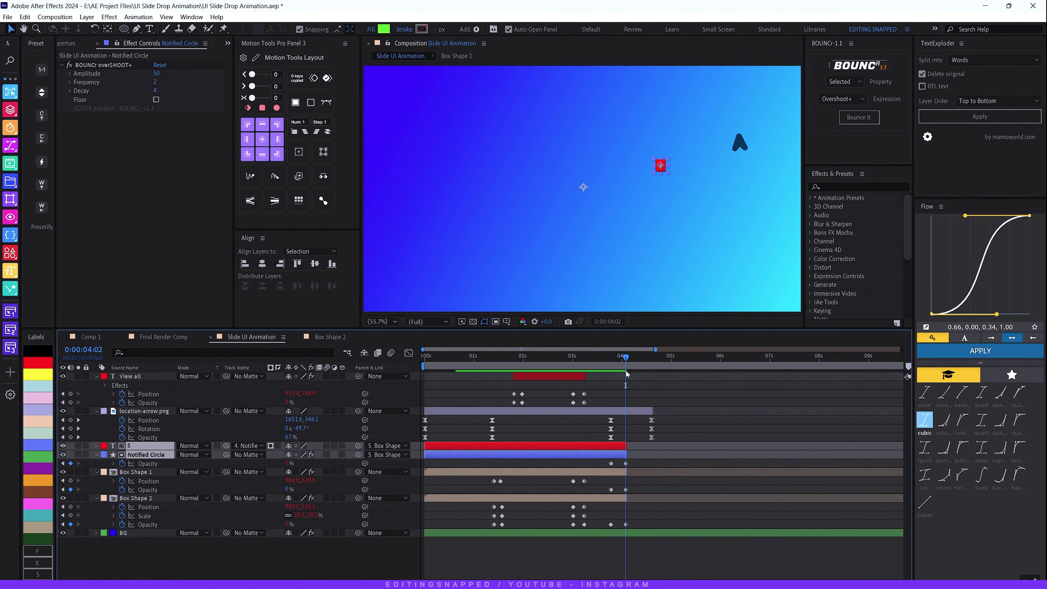
pyautogui.moveTo(624, 362); pyautogui.dragTo(652, 359)
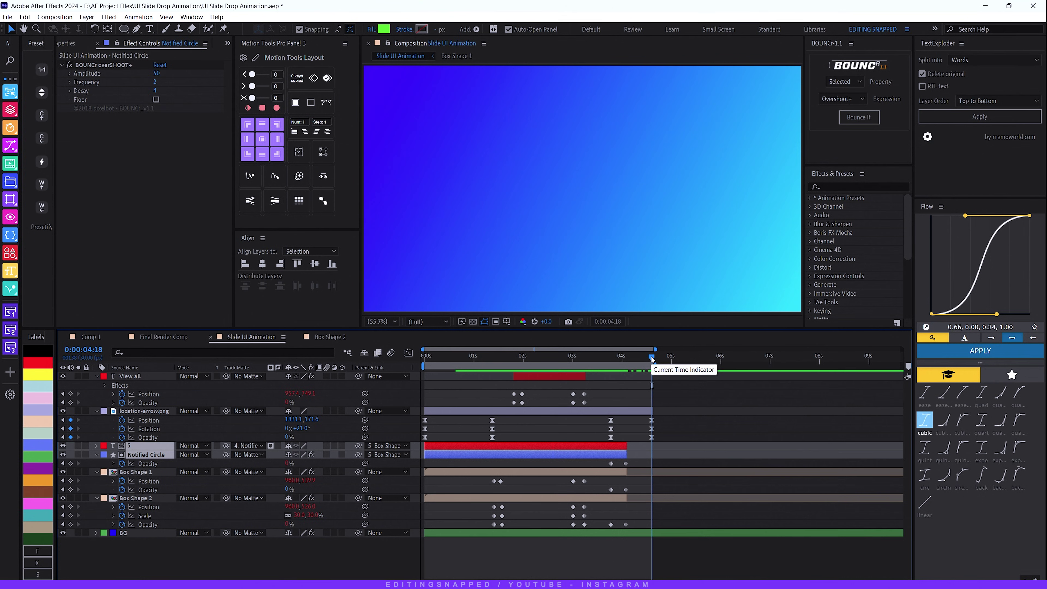
# - Select all layers from View all through Box Shape 2 and collapse their keyframed properties
pyautogui.click(140, 376)
pyautogui.keyDown('shift'); pyautogui.click(146, 499); pyautogui.keyUp('shift')
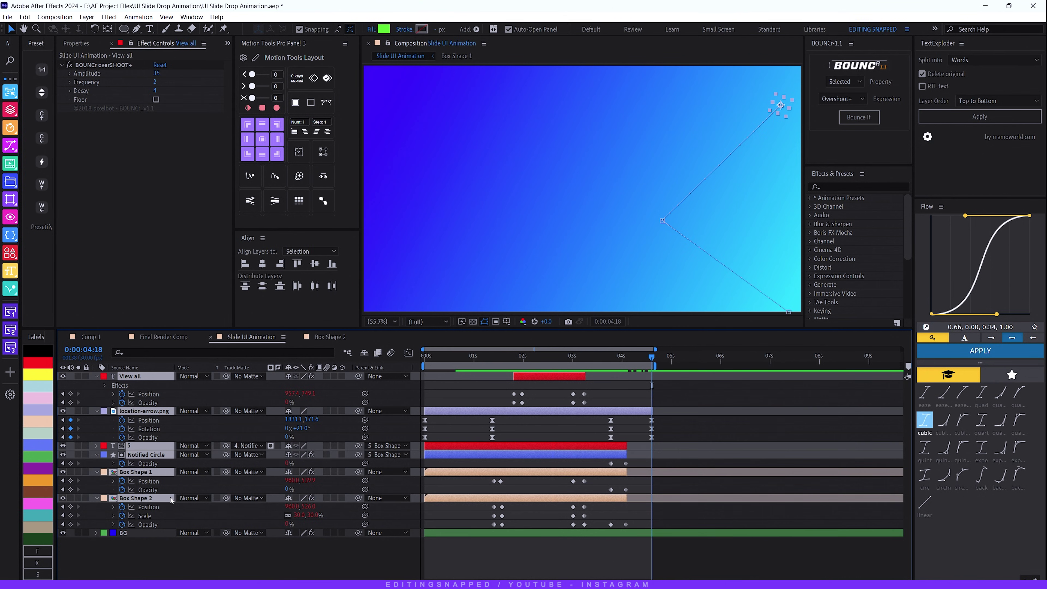
pyautogui.press('u')
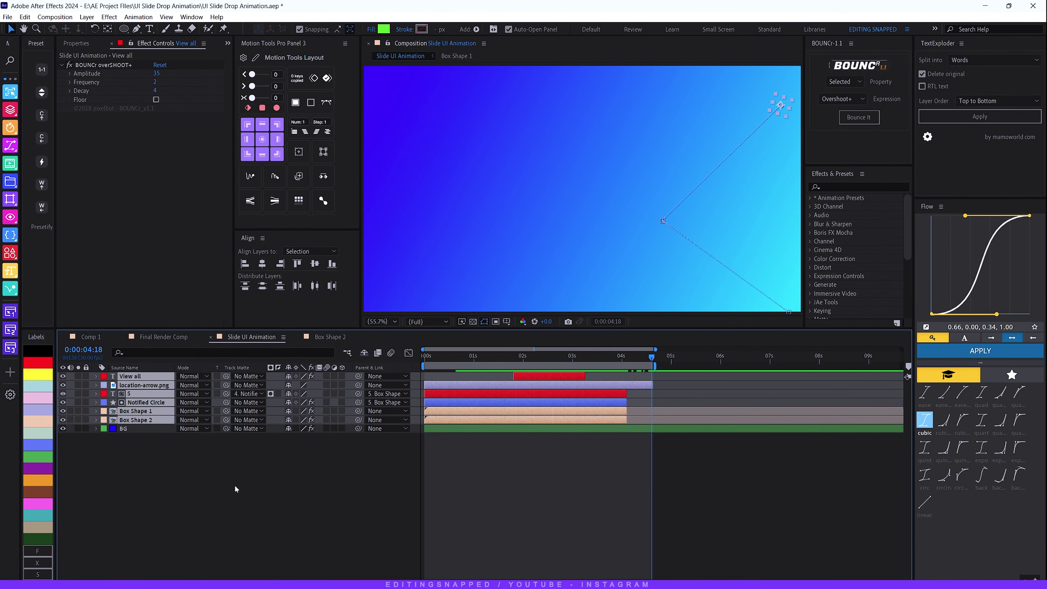
# - Enable motion blur on every layer except BG and preview the animation from the start
pyautogui.moveTo(327, 377); pyautogui.dragTo(326, 404)
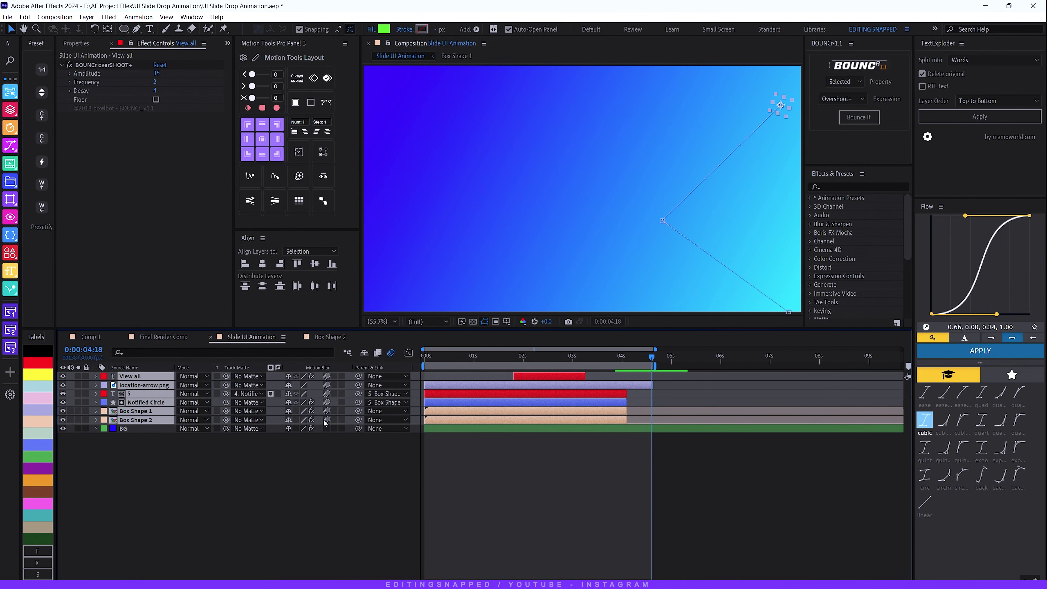
pyautogui.click(323, 442)
pyautogui.moveTo(469, 358); pyautogui.dragTo(328, 364)
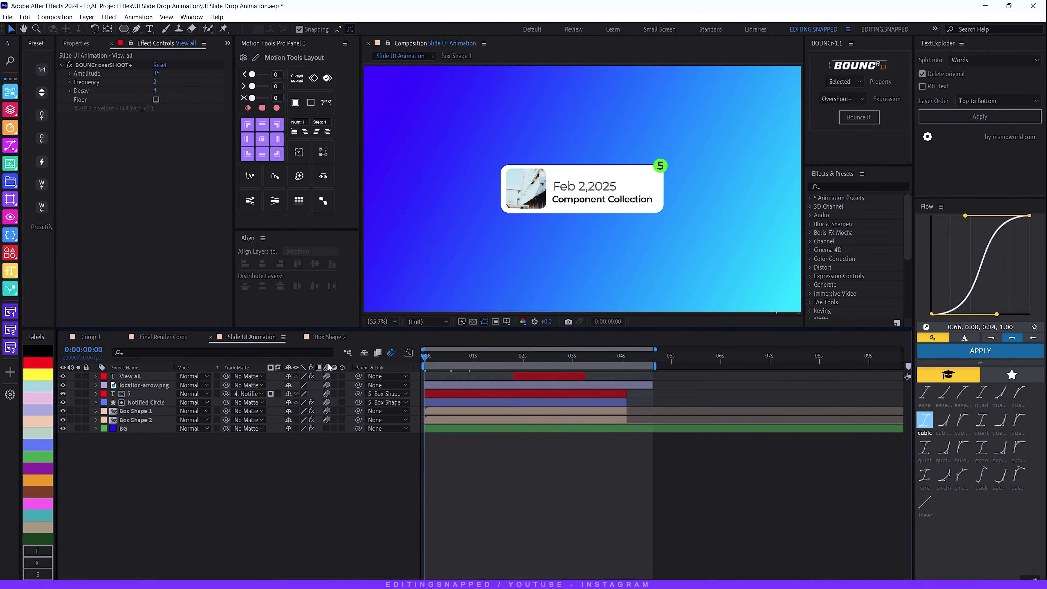
pyautogui.press('space')
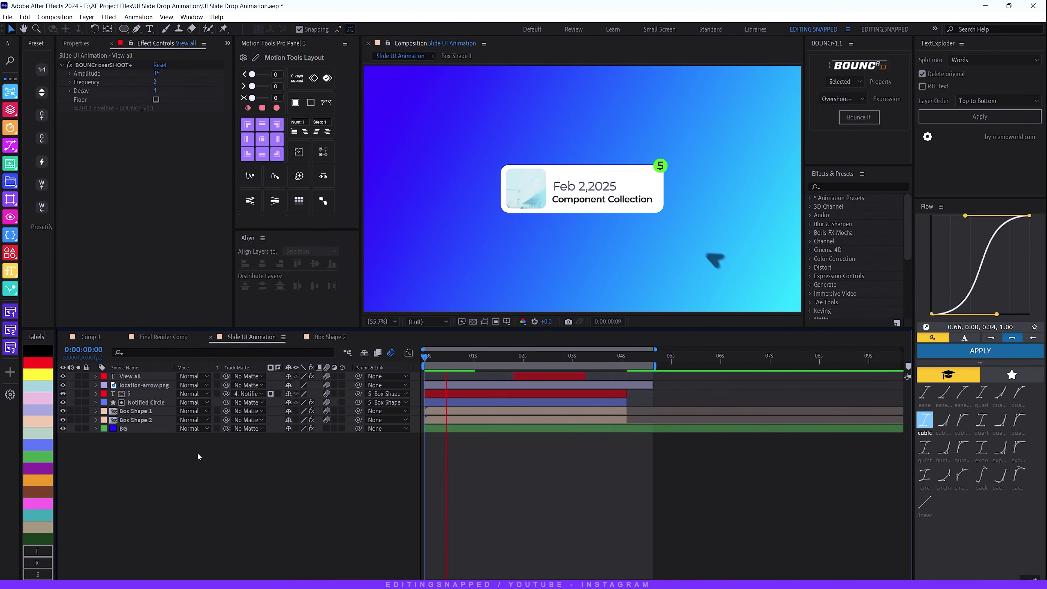